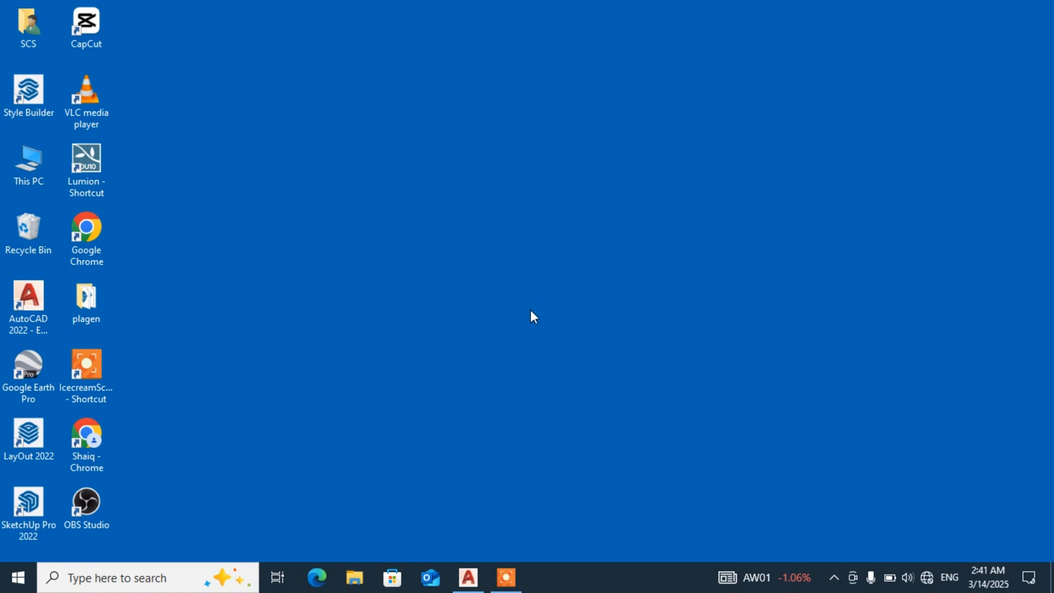
- Switch to AutoCAD and turn off Display File Tabs in the display options, applying the change
{"action": "left_click", "coordinate": [468, 576]}
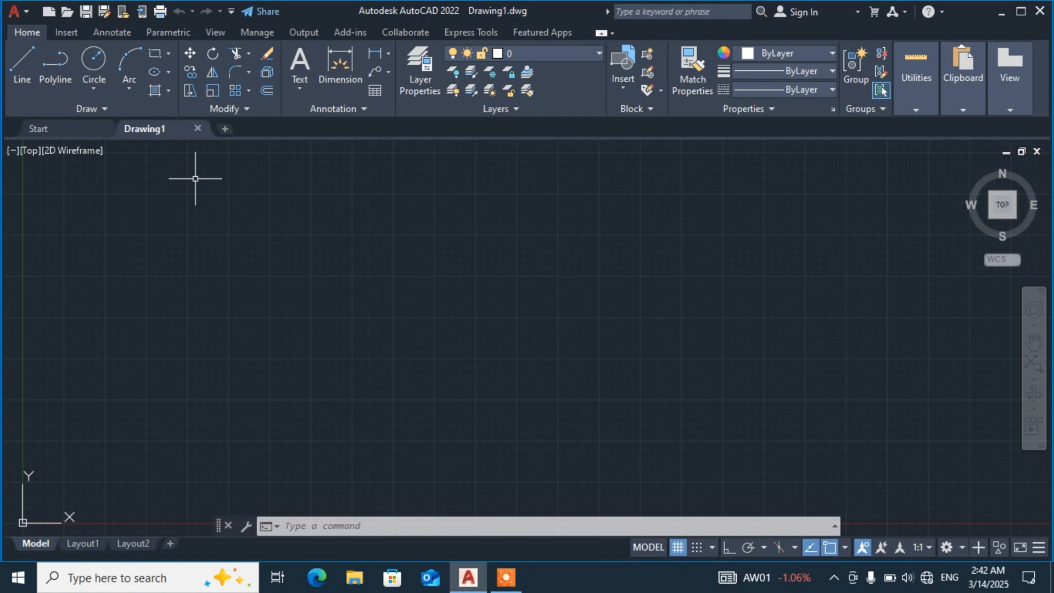
{"action": "type", "text": "op"}
{"action": "key", "text": "Return"}
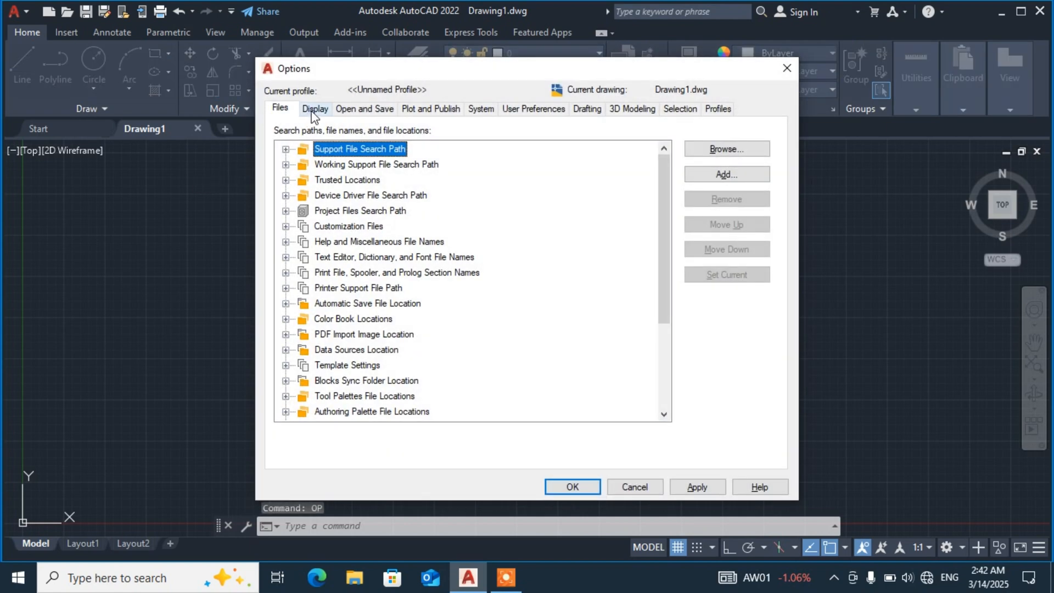
{"action": "left_click", "coordinate": [314, 109]}
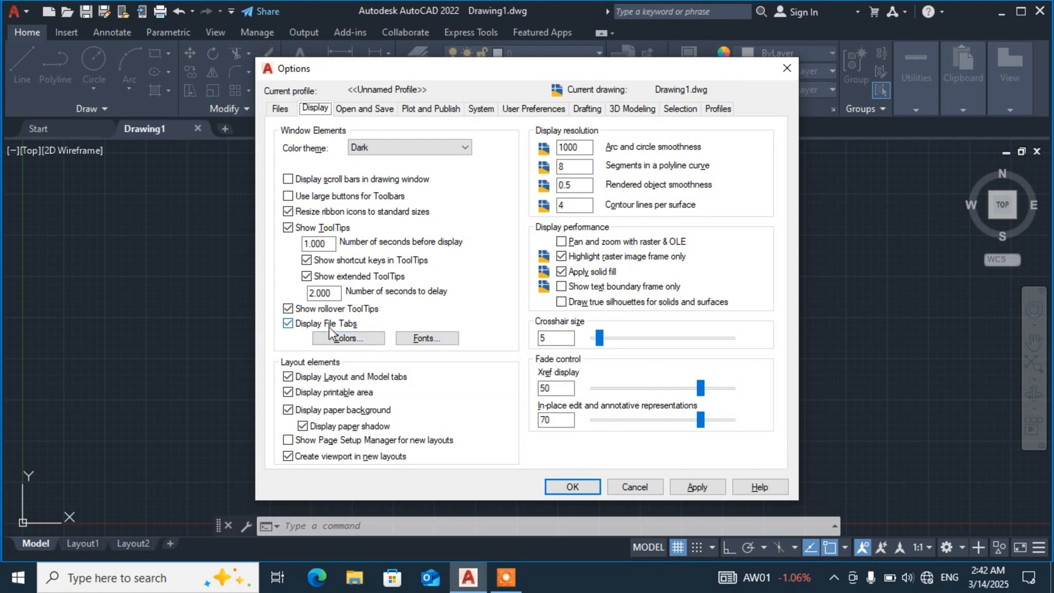
{"action": "left_click", "coordinate": [288, 326]}
{"action": "left_click", "coordinate": [697, 487]}
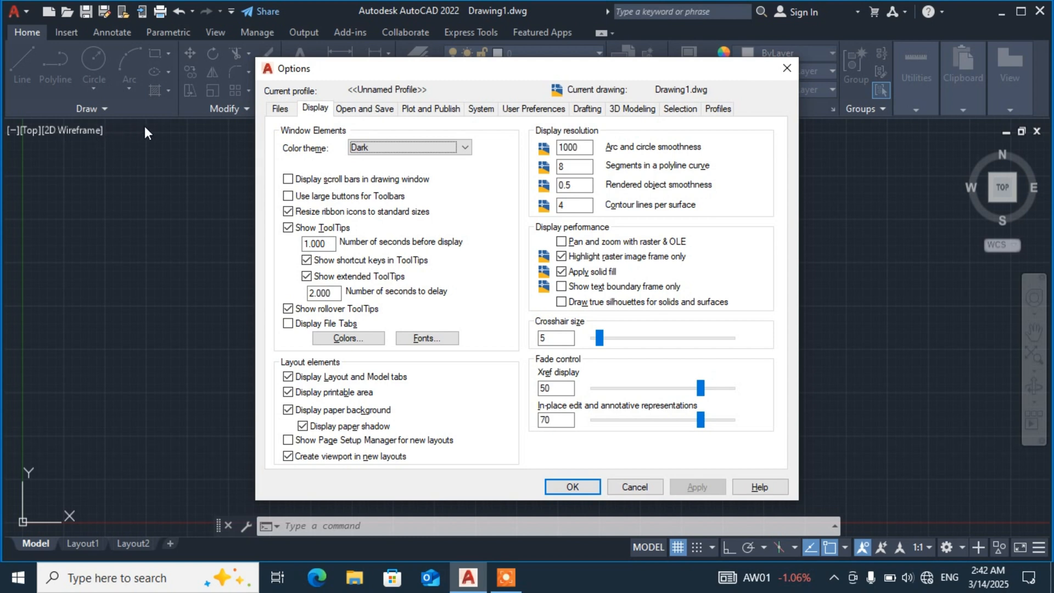
- Turn Display File Tabs back on, close the options, and switch to the Start page and back to Drawing1
{"action": "left_click", "coordinate": [288, 323]}
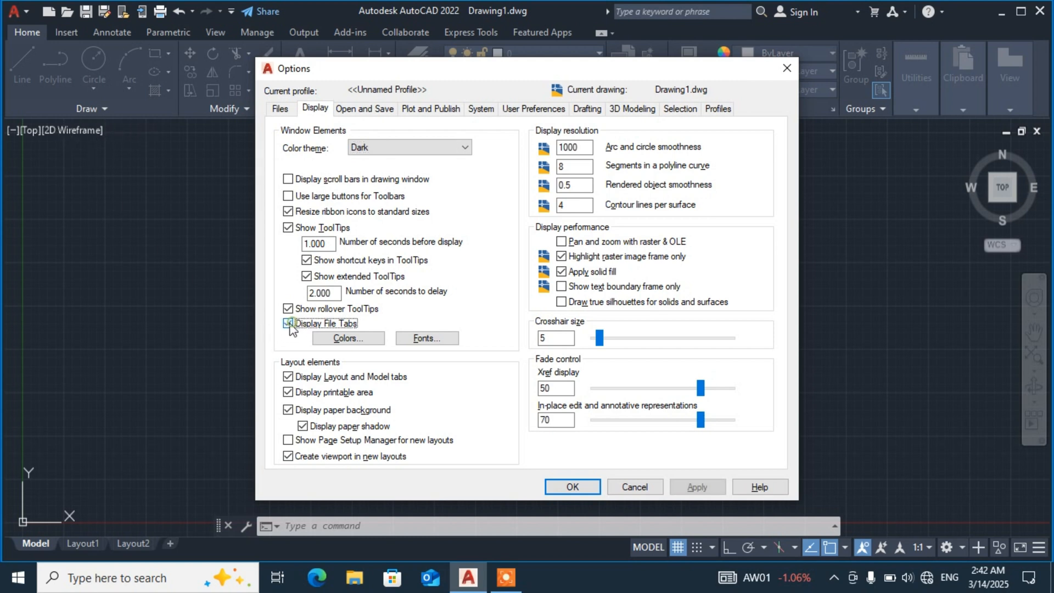
{"action": "left_click", "coordinate": [680, 487]}
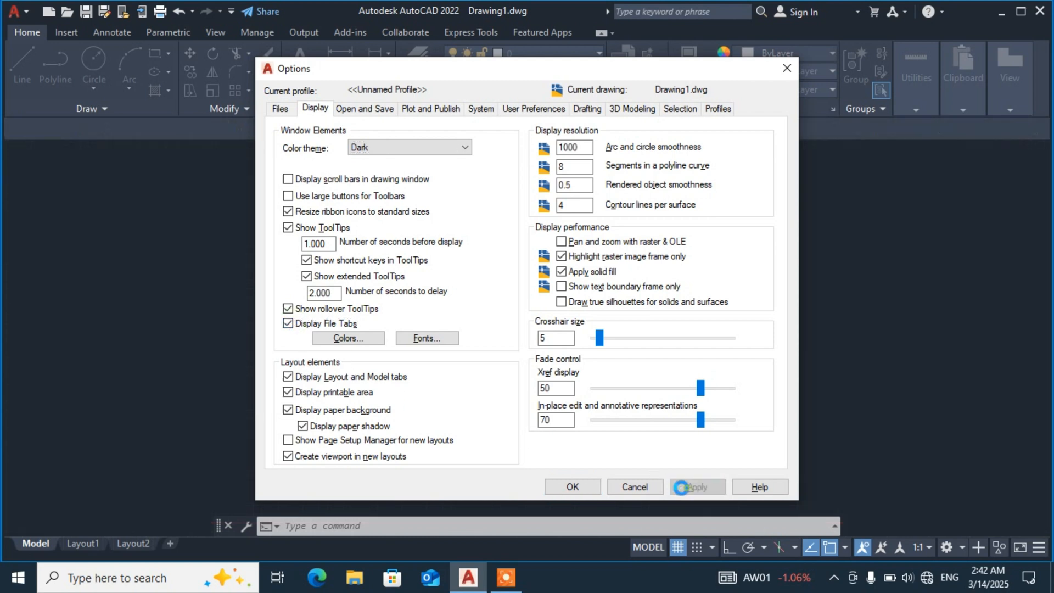
{"action": "left_click", "coordinate": [573, 486]}
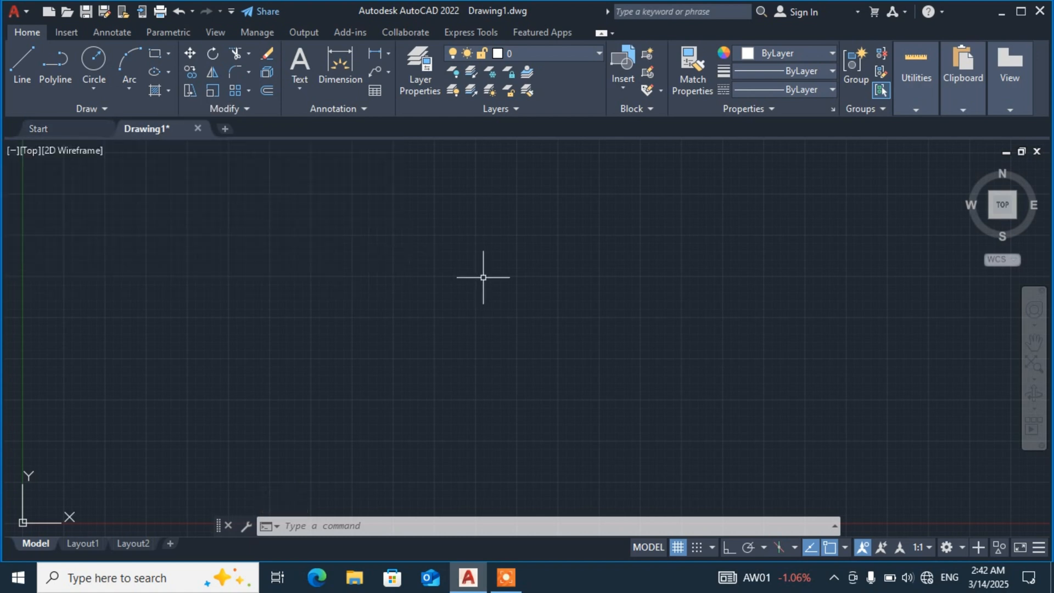
{"action": "left_click", "coordinate": [89, 128]}
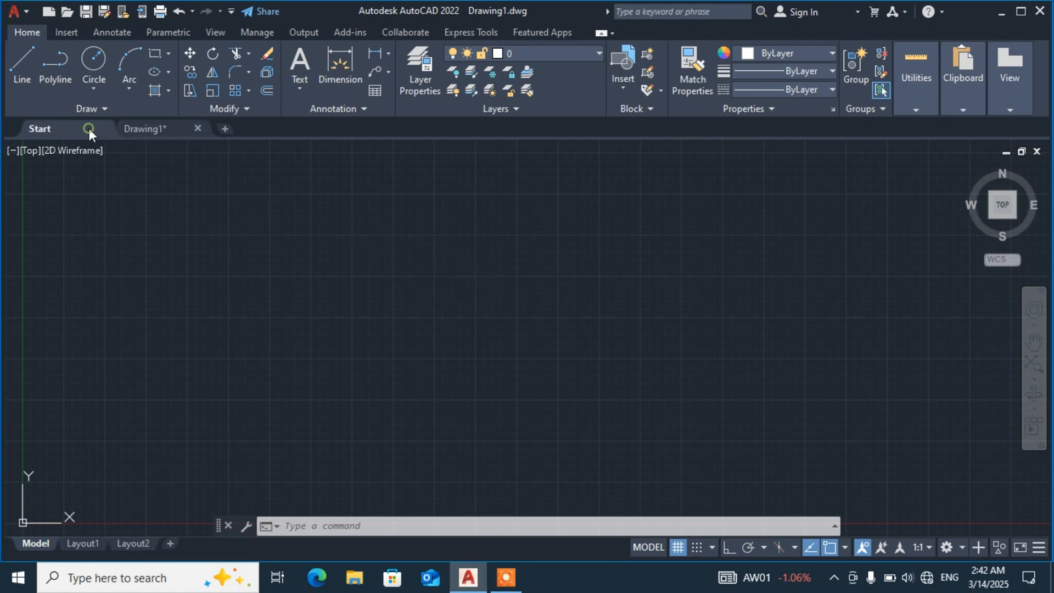
{"action": "left_click", "coordinate": [153, 129]}
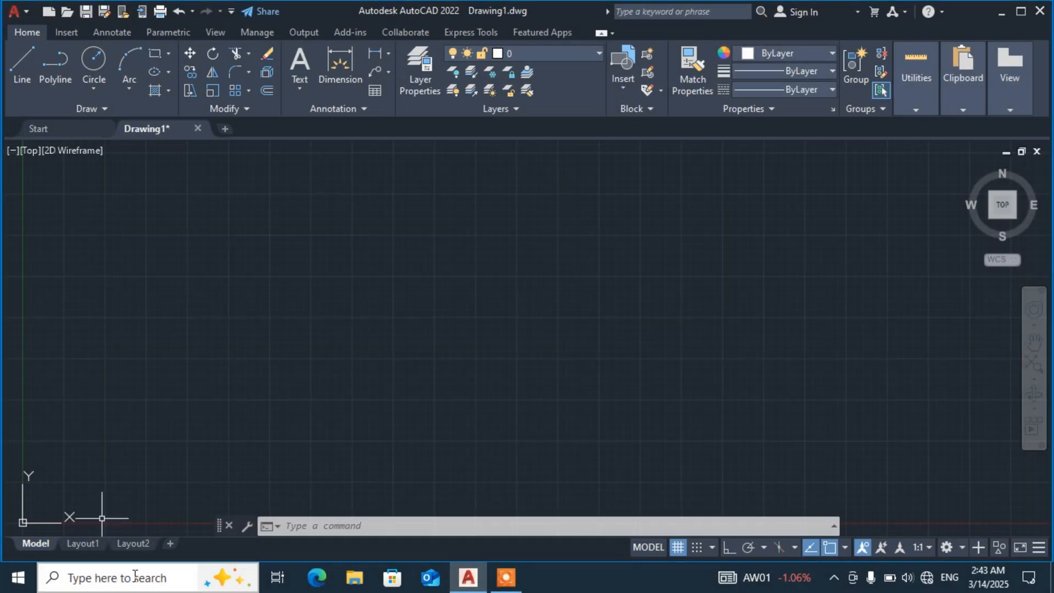
- Open Paint and paste the copied screenshot of the AutoCAD window
{"action": "left_click", "coordinate": [105, 575]}
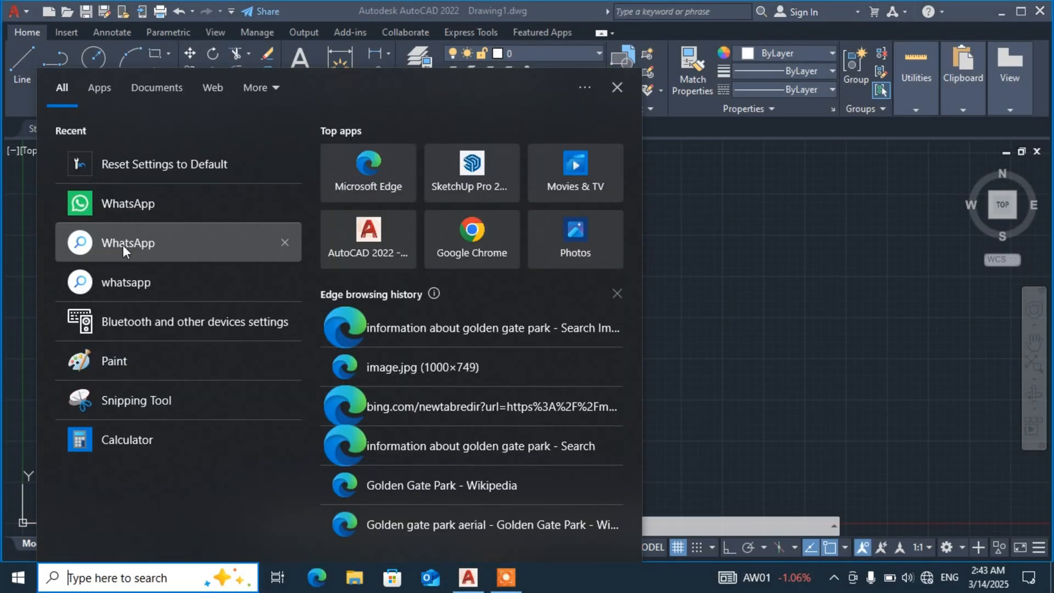
{"action": "left_click", "coordinate": [113, 368]}
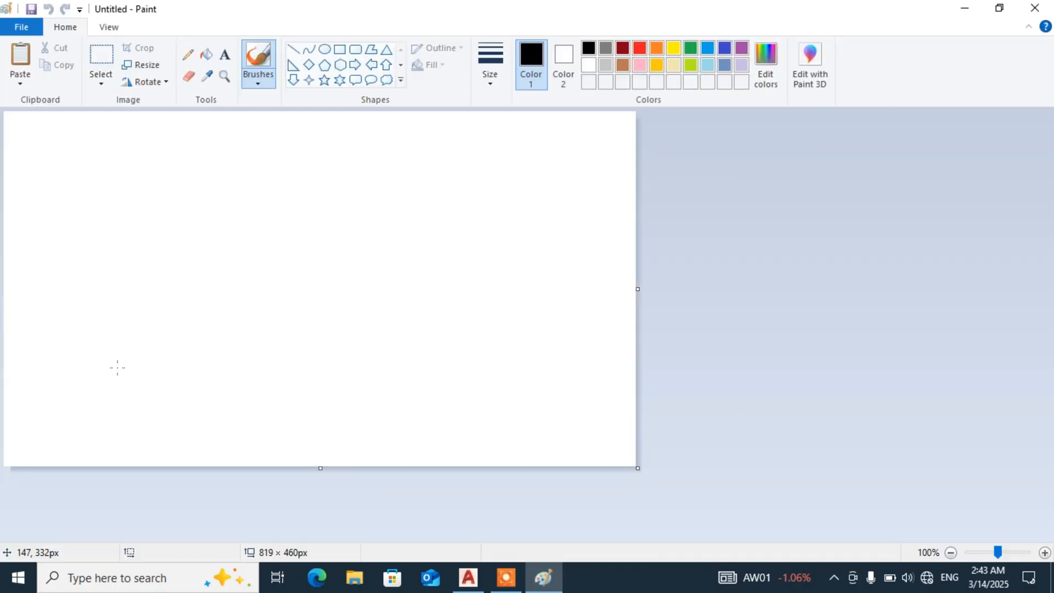
{"action": "key", "text": "ctrl+v"}
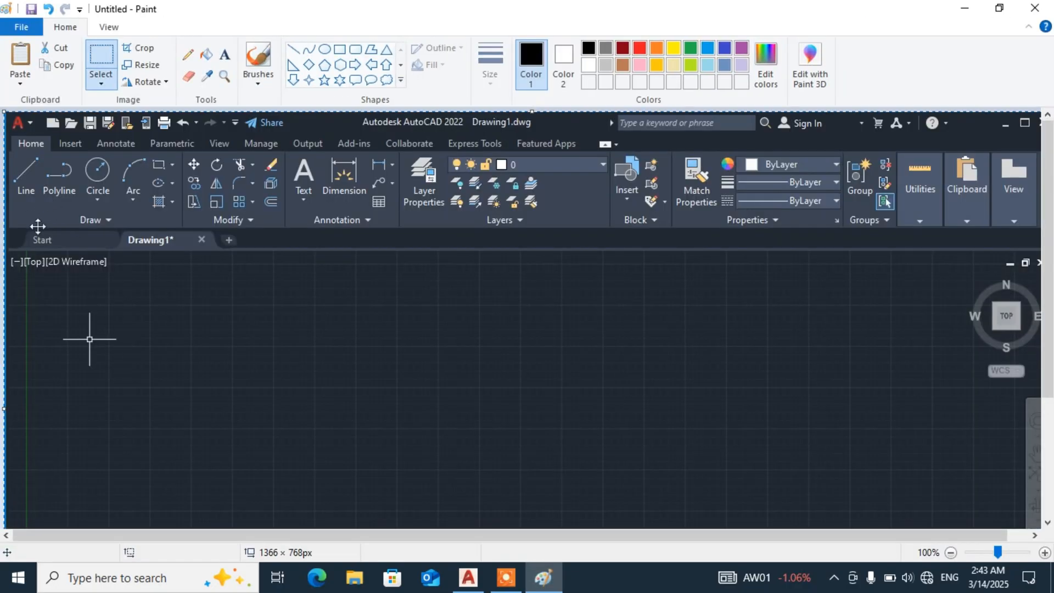
- Circle the three viewport controls in the screenshot with a white pencil and close Paint without saving
{"action": "left_click", "coordinate": [188, 54]}
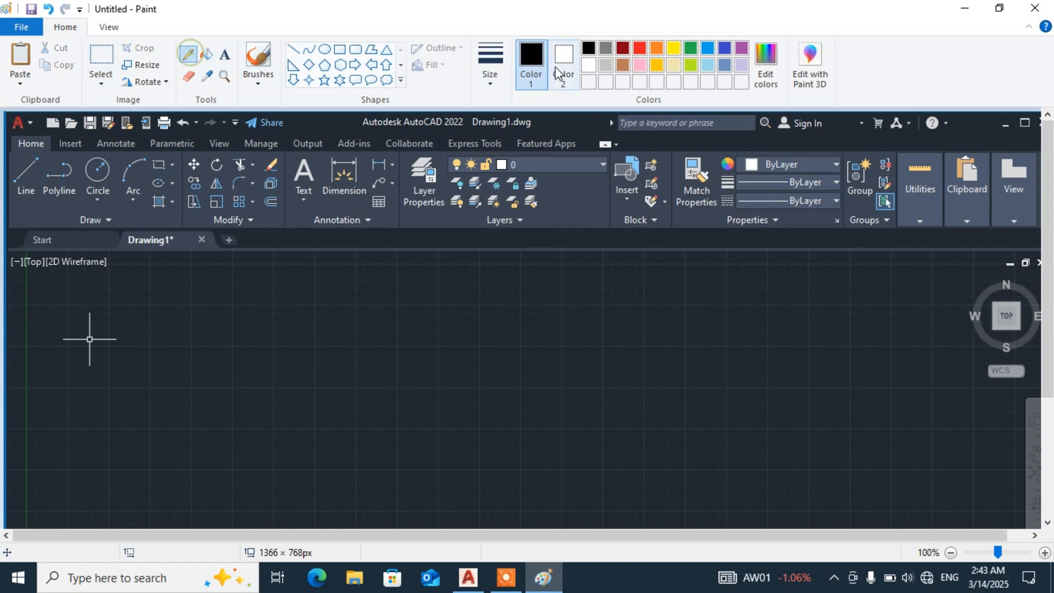
{"action": "left_click", "coordinate": [589, 66]}
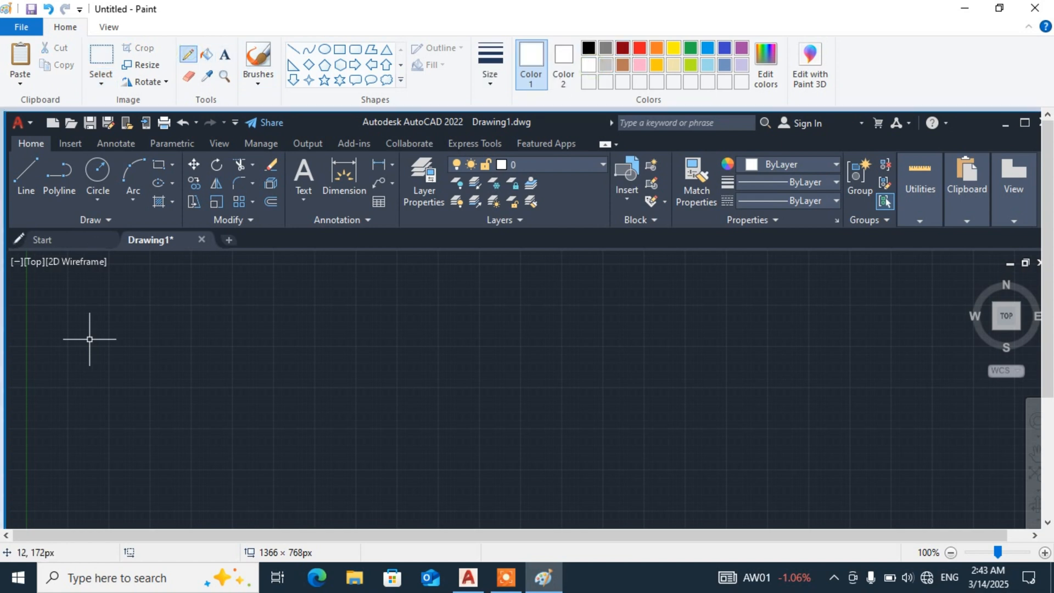
{"action": "mouse_move", "coordinate": [7, 285]}
{"action": "left_mouse_down"}
{"action": "mouse_move", "coordinate": [32, 259]}
{"action": "mouse_move", "coordinate": [7, 246]}
{"action": "mouse_move", "coordinate": [36, 251]}
{"action": "mouse_move", "coordinate": [22, 254]}
{"action": "mouse_move", "coordinate": [23, 272]}
{"action": "mouse_move", "coordinate": [42, 252]}
{"action": "mouse_move", "coordinate": [109, 245]}
{"action": "mouse_move", "coordinate": [61, 275]}
{"action": "mouse_move", "coordinate": [53, 249]}
{"action": "mouse_move", "coordinate": [94, 244]}
{"action": "left_mouse_up"}
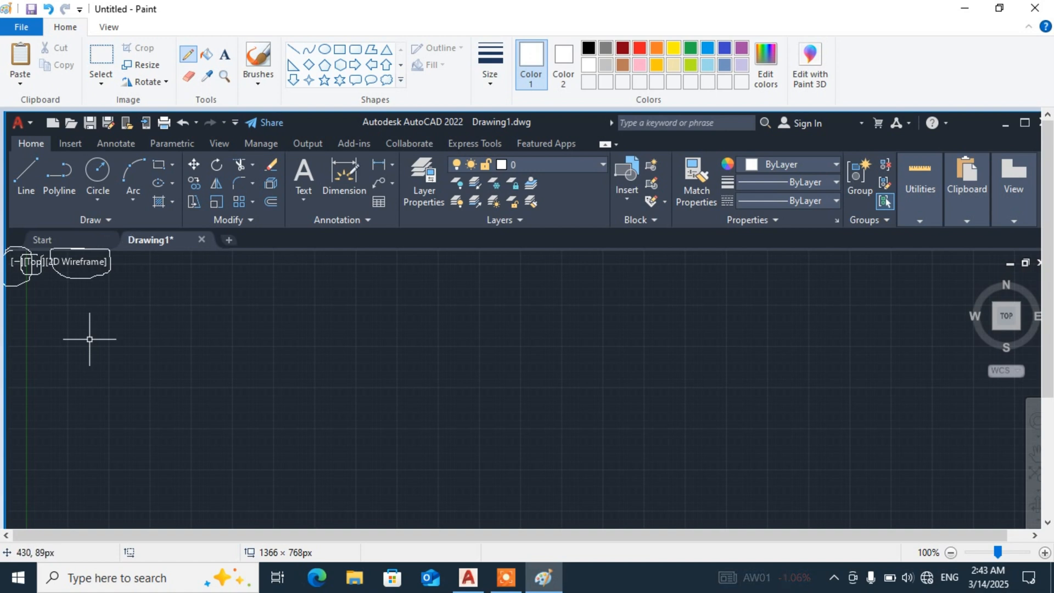
{"action": "left_click", "coordinate": [1044, 9]}
{"action": "left_click", "coordinate": [555, 291]}
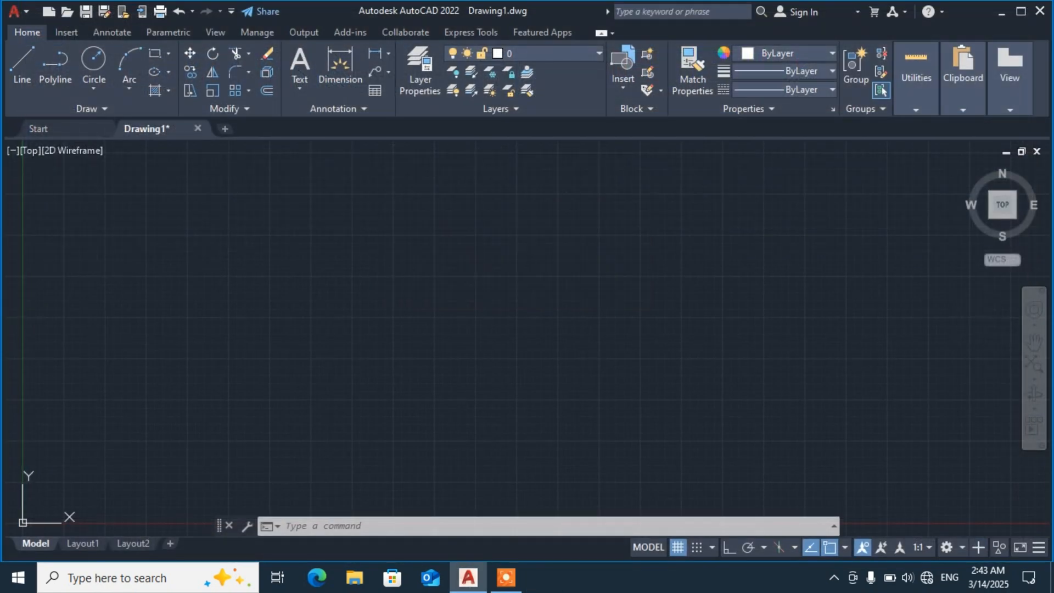
- Split the model space into the Two: Vertical viewport configuration
{"action": "left_click", "coordinate": [11, 150]}
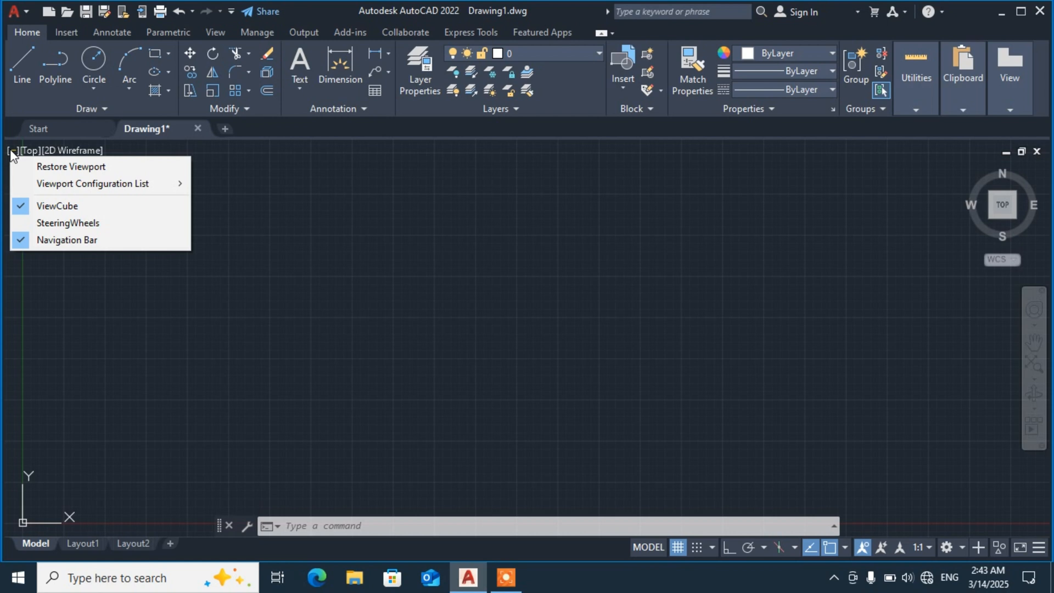
{"action": "mouse_move", "coordinate": [68, 190]}
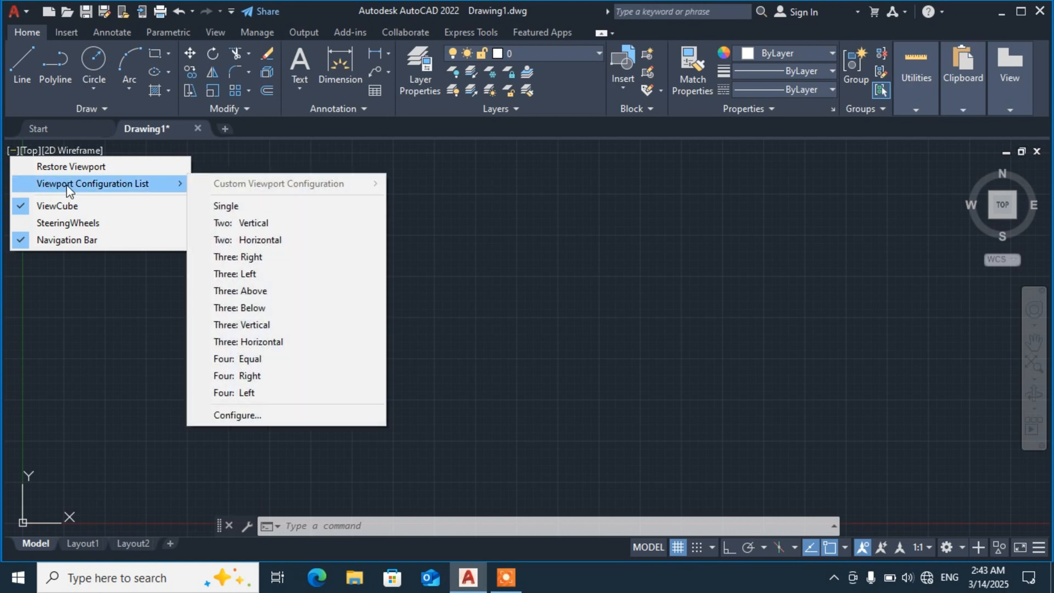
{"action": "left_click", "coordinate": [242, 226]}
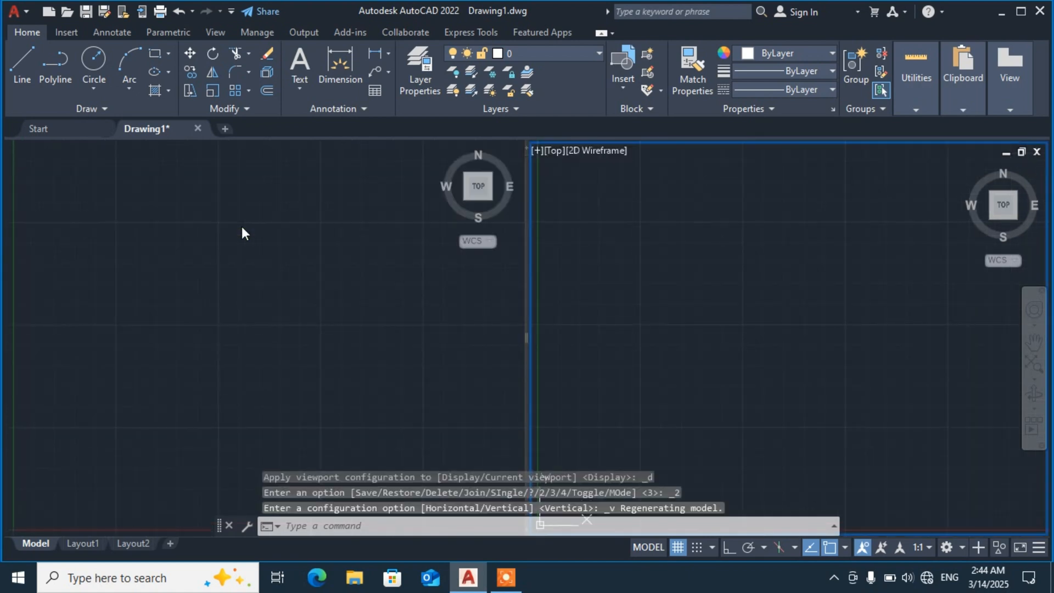
- Make the left and right viewports active in turn, closing the stray selection window in the right one
{"action": "left_click", "coordinate": [734, 274]}
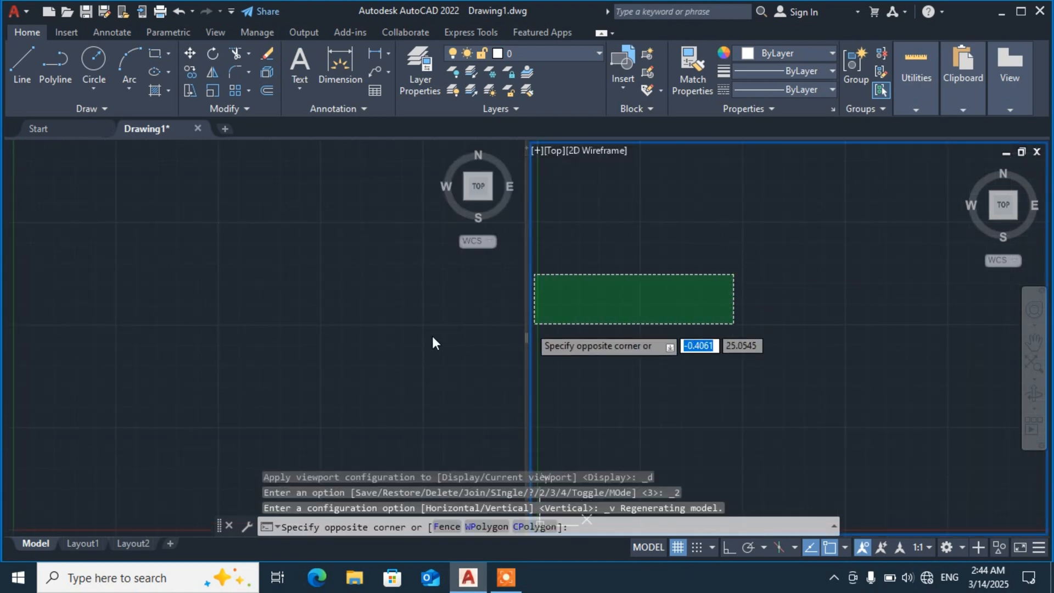
{"action": "left_click", "coordinate": [684, 302]}
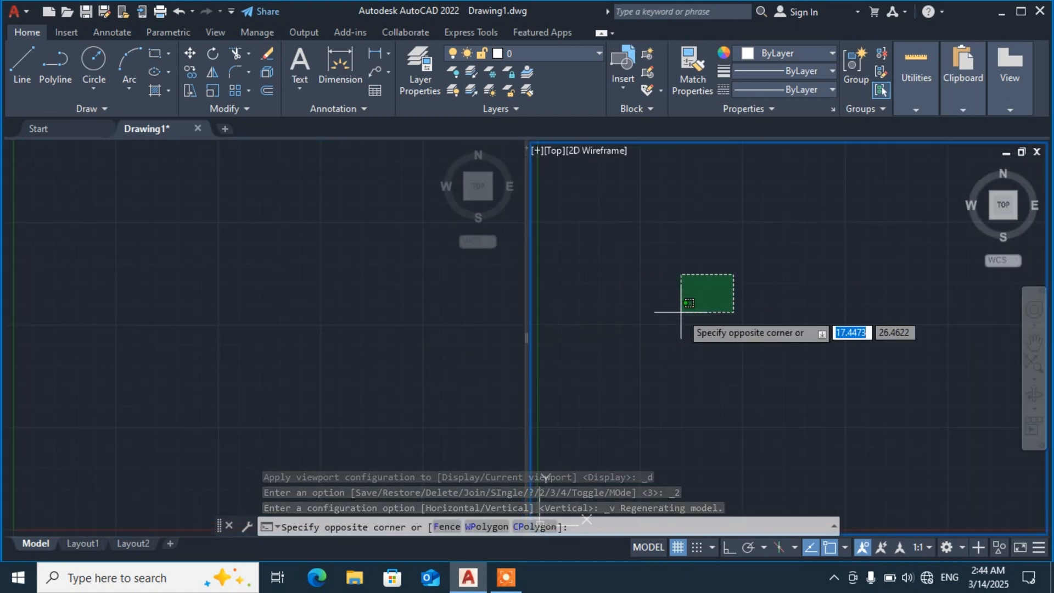
{"action": "left_click", "coordinate": [746, 334]}
{"action": "left_click", "coordinate": [311, 357]}
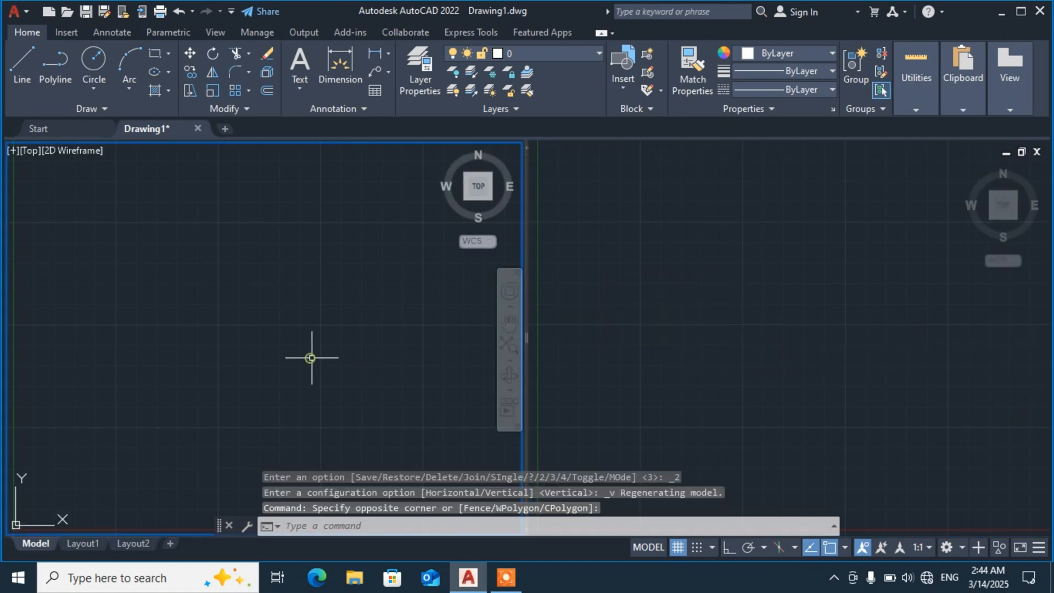
{"action": "left_click", "coordinate": [707, 305]}
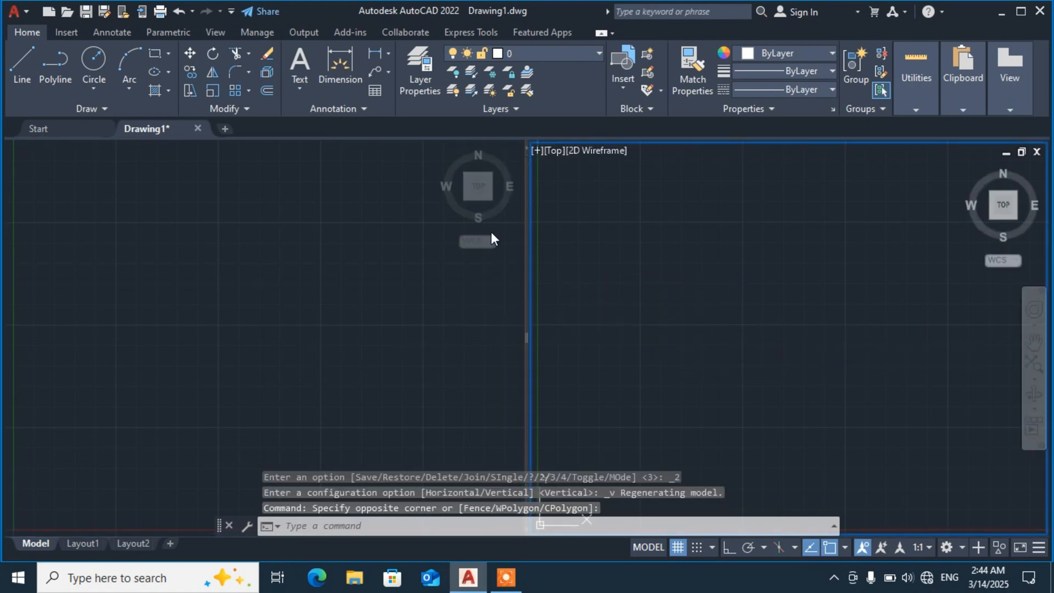
- Return the model space to the Single viewport configuration
{"action": "left_click", "coordinate": [538, 150]}
{"action": "mouse_move", "coordinate": [579, 188]}
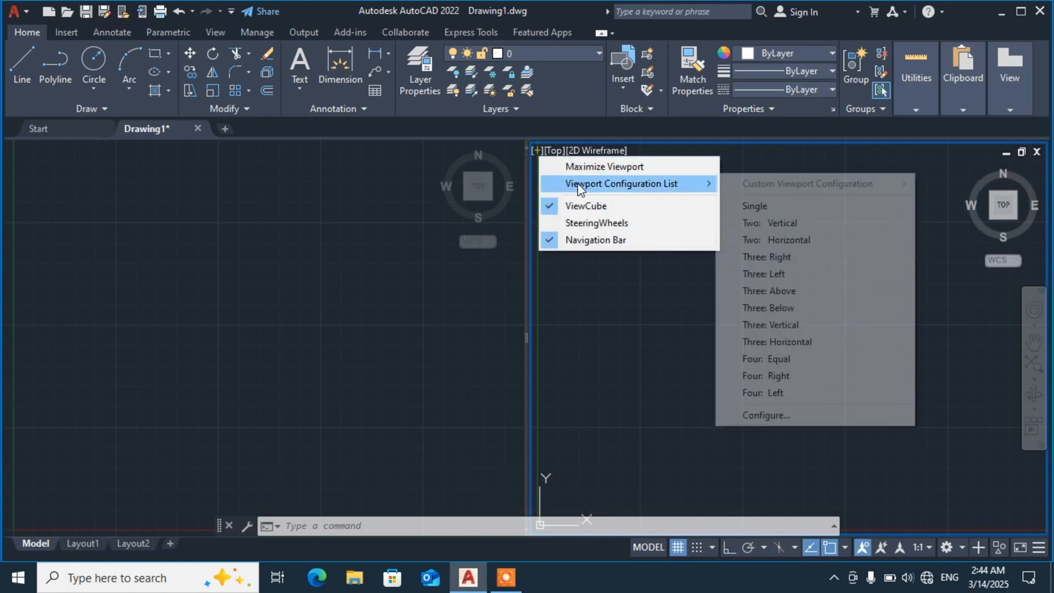
{"action": "left_click", "coordinate": [791, 209]}
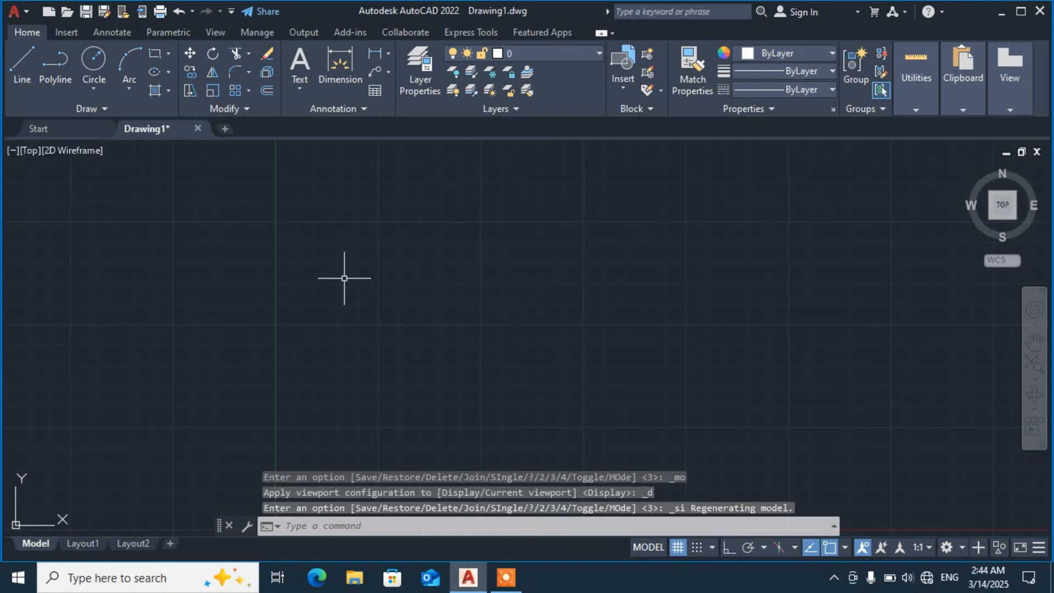
- Set the viewport configuration to Two: Horizontal and follow it with Three: Right
{"action": "left_click", "coordinate": [12, 150]}
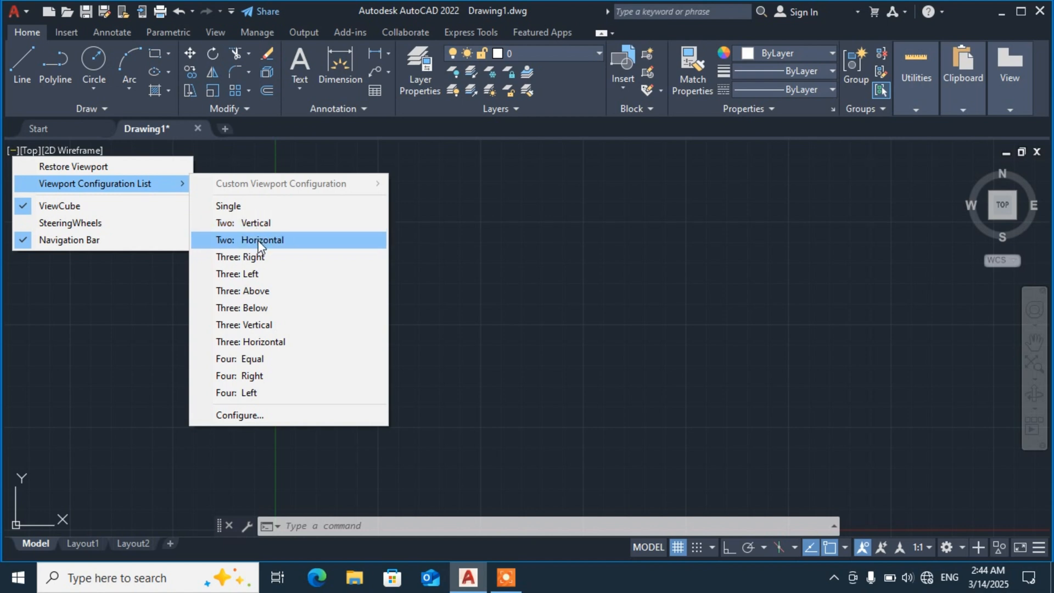
{"action": "left_click", "coordinate": [259, 239]}
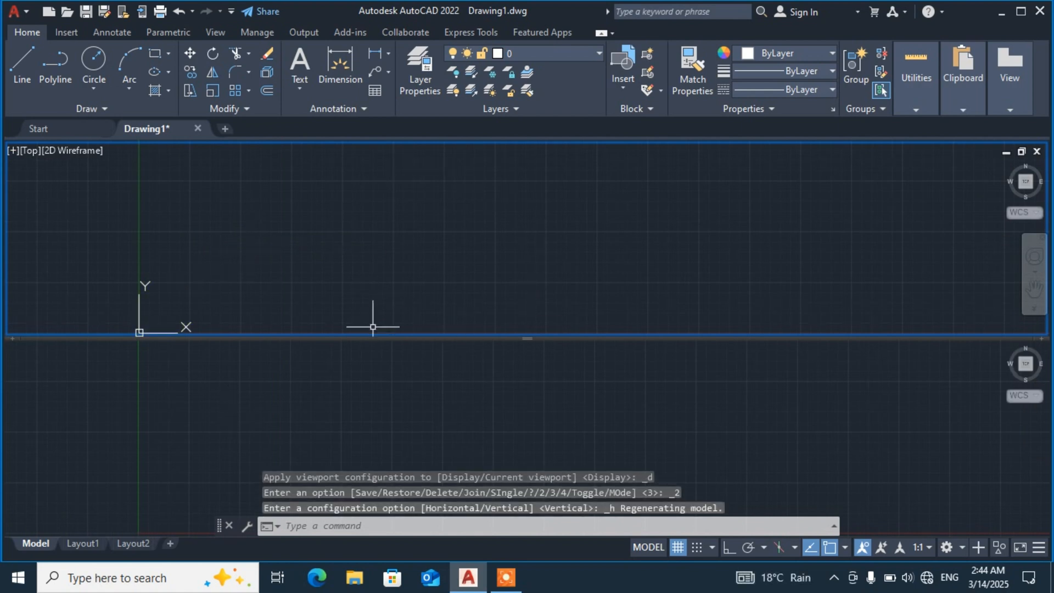
{"action": "left_click", "coordinate": [11, 151]}
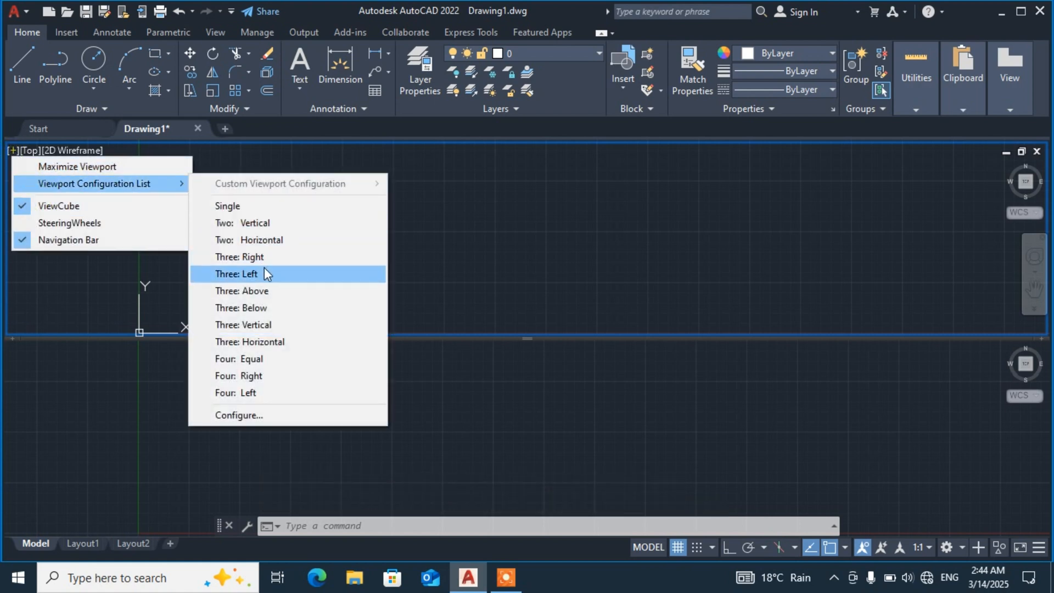
{"action": "left_click", "coordinate": [263, 258]}
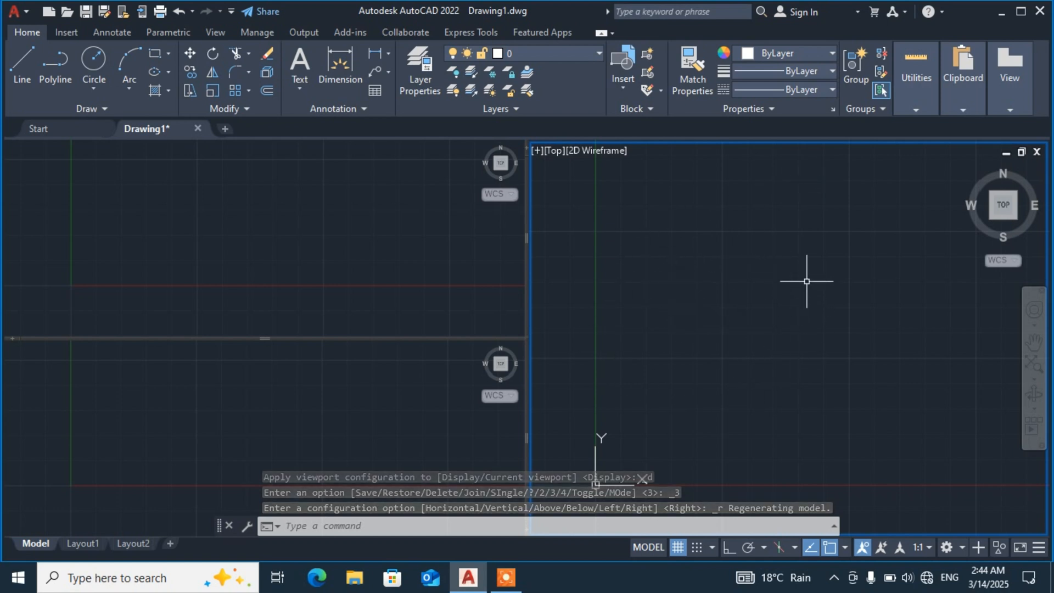
- Make the upper and lower viewports on the left side active alternately
{"action": "left_click", "coordinate": [205, 236]}
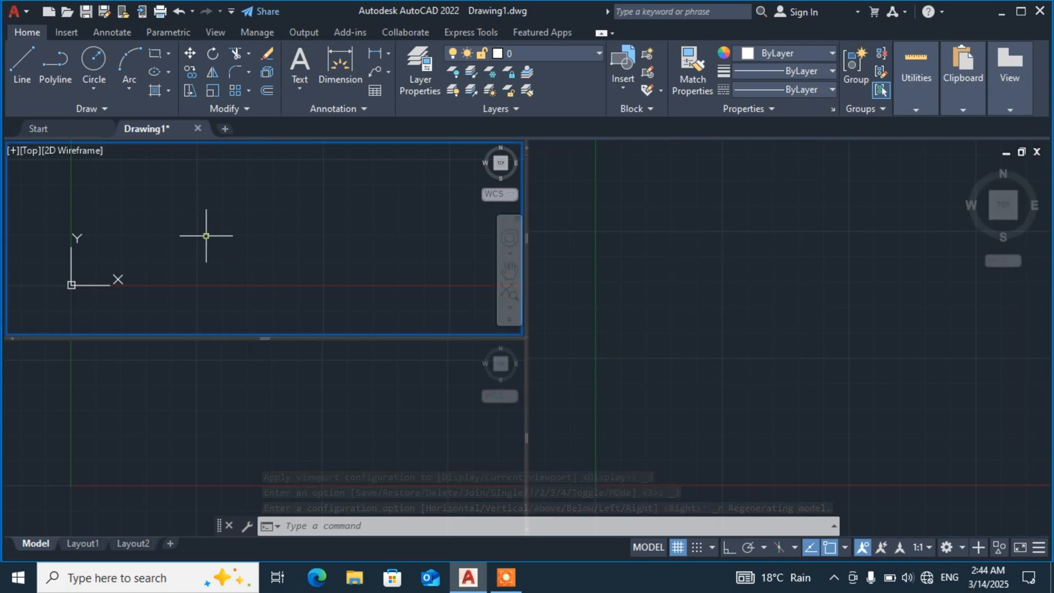
{"action": "left_click", "coordinate": [251, 435]}
{"action": "left_click", "coordinate": [286, 225]}
{"action": "left_click", "coordinate": [260, 429]}
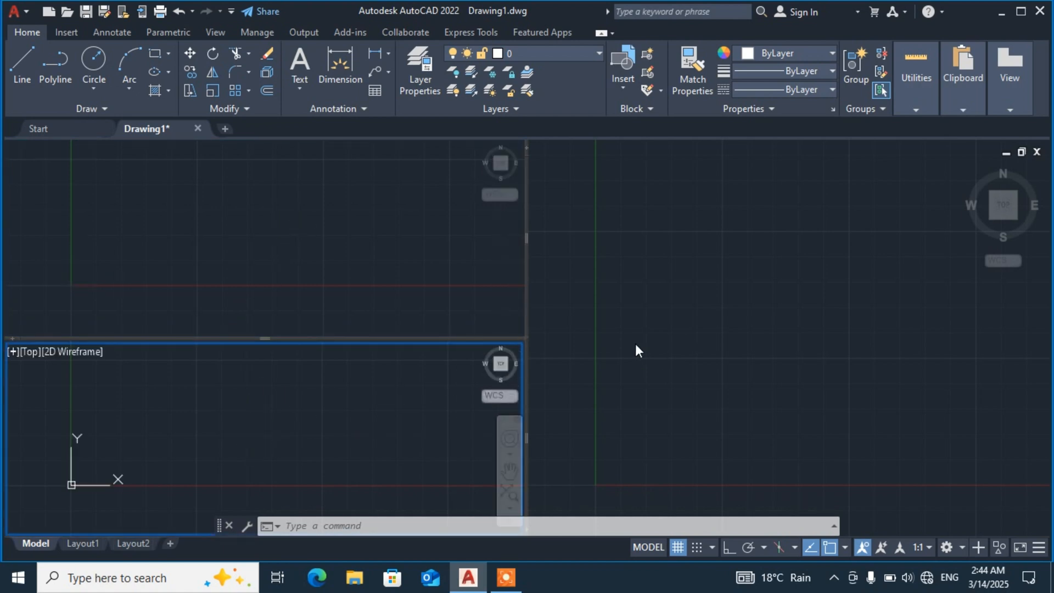
- Change the viewport configuration to Three: Left from the lower-left viewport's controls
{"action": "left_click", "coordinate": [11, 351]}
{"action": "left_click", "coordinate": [76, 384]}
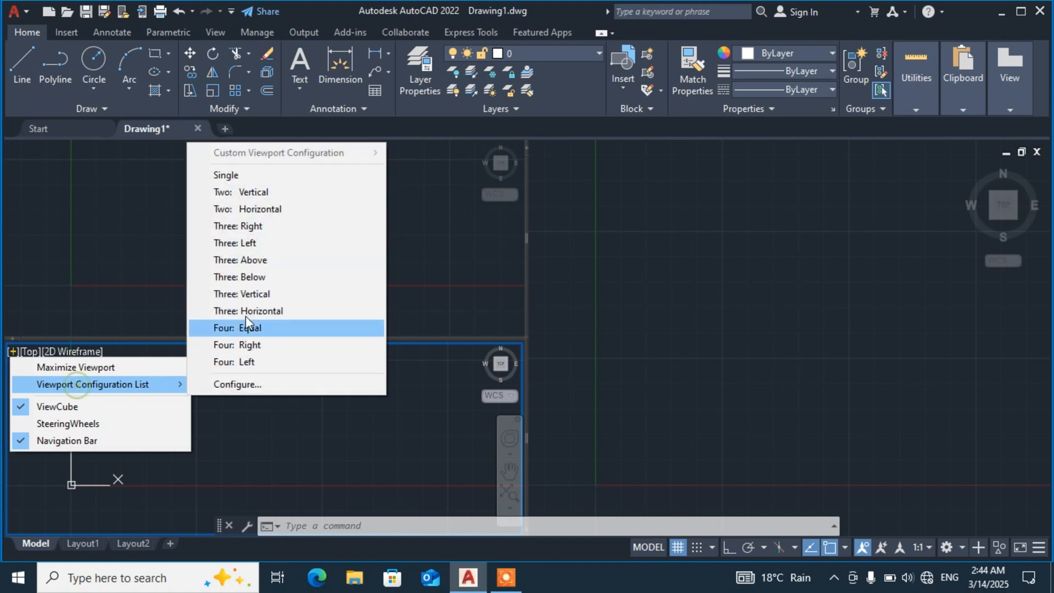
{"action": "left_click", "coordinate": [265, 242]}
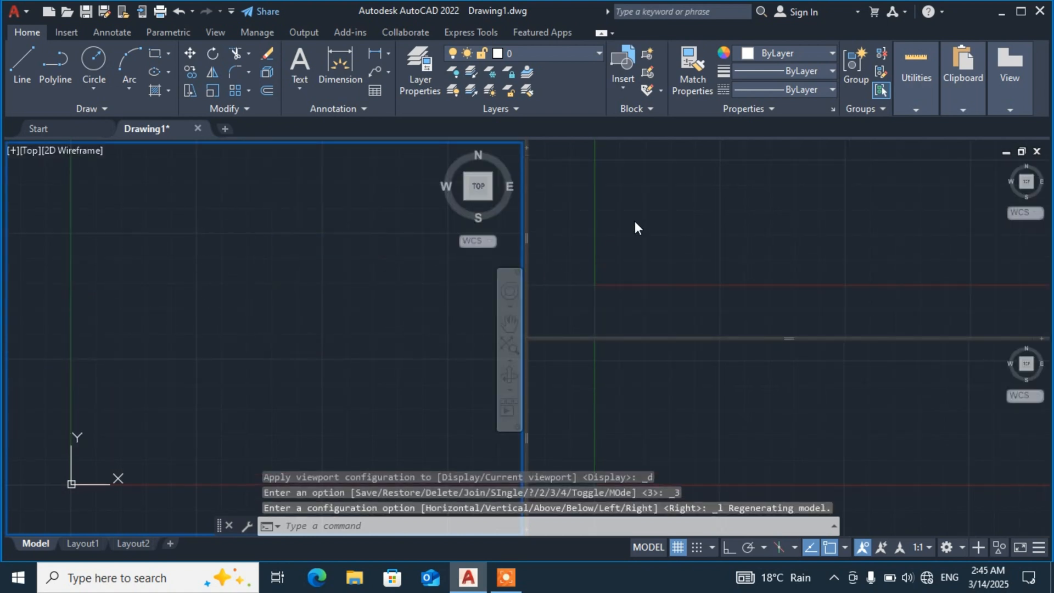
- Set the viewport configuration to Three: Above and follow it with Four: Equal
{"action": "left_click", "coordinate": [14, 150]}
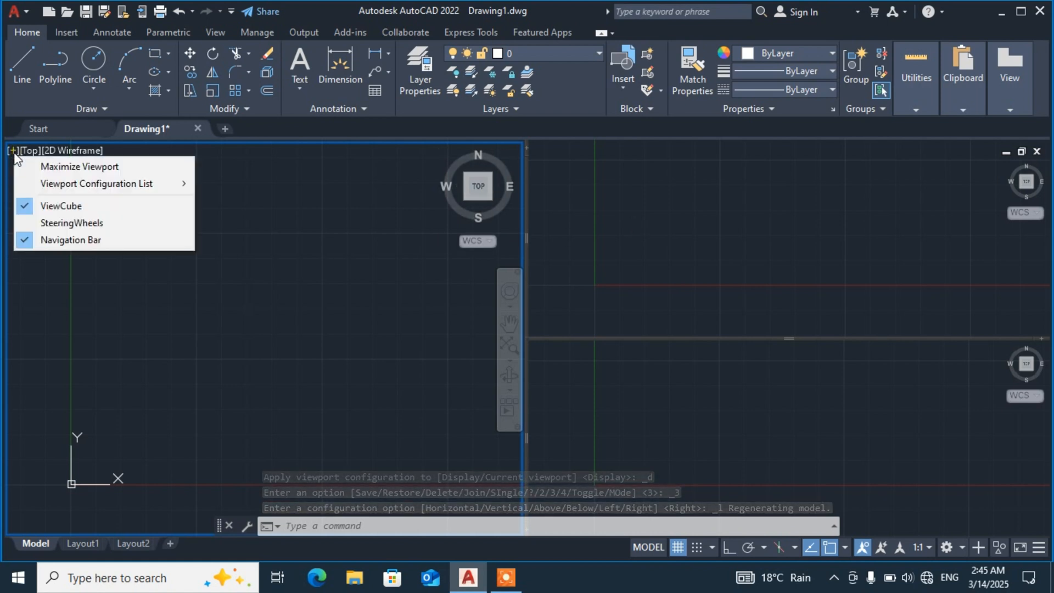
{"action": "mouse_move", "coordinate": [97, 187]}
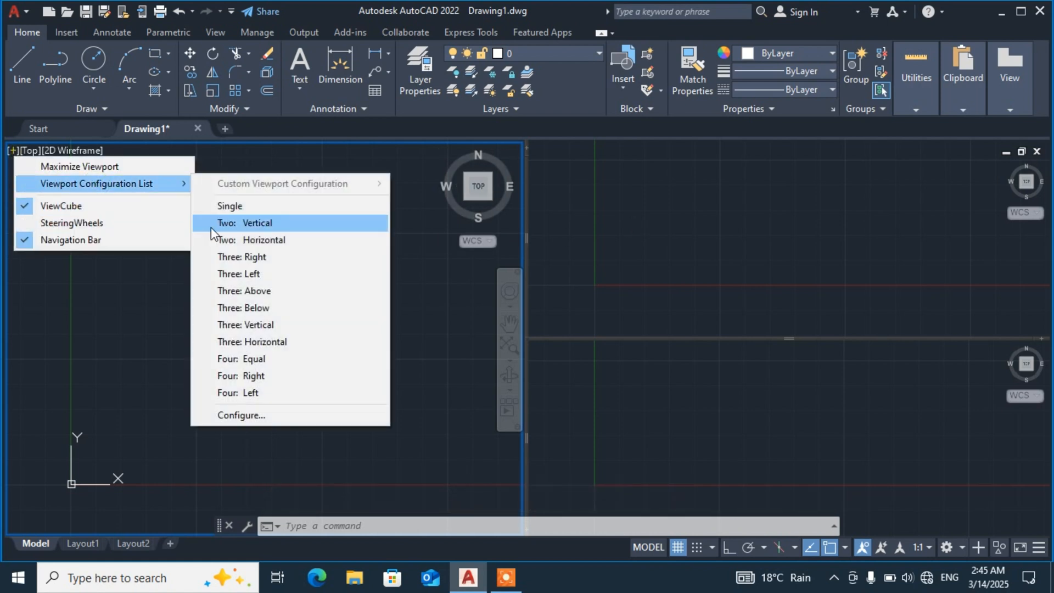
{"action": "left_click", "coordinate": [255, 291]}
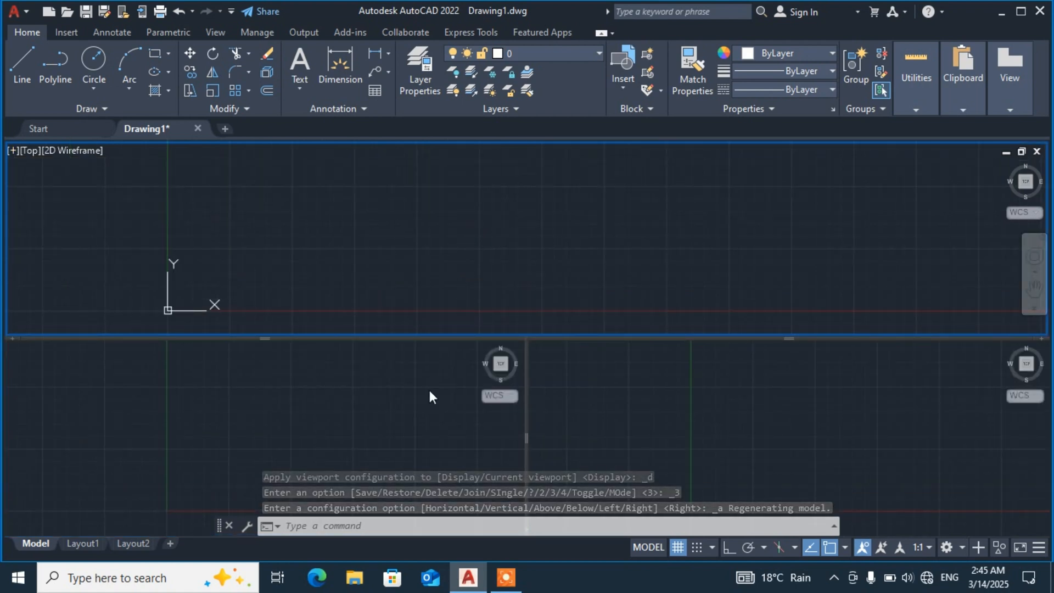
{"action": "left_click", "coordinate": [13, 152]}
{"action": "mouse_move", "coordinate": [66, 184]}
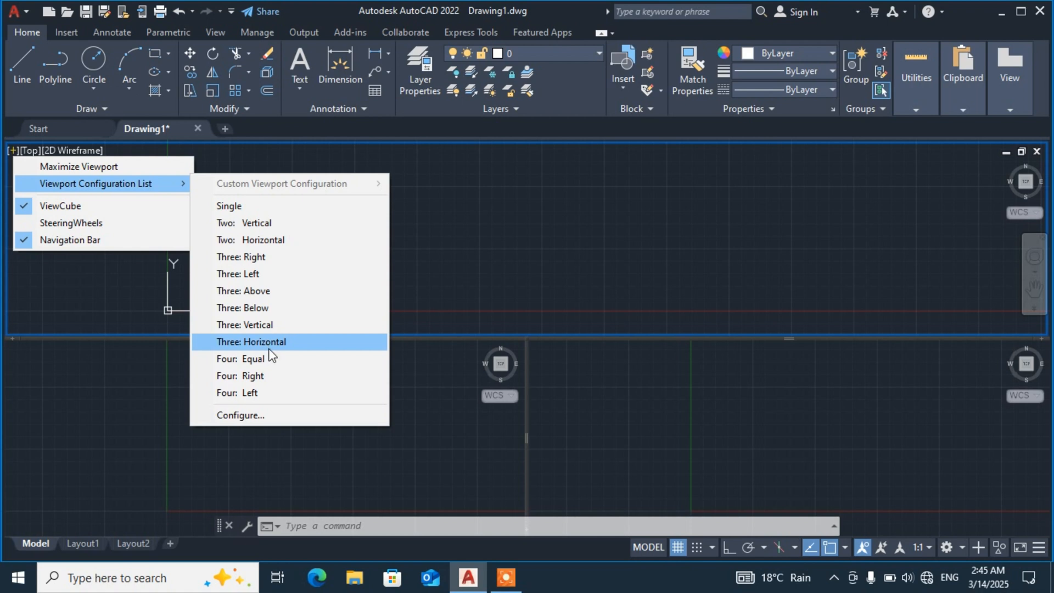
{"action": "left_click", "coordinate": [249, 359]}
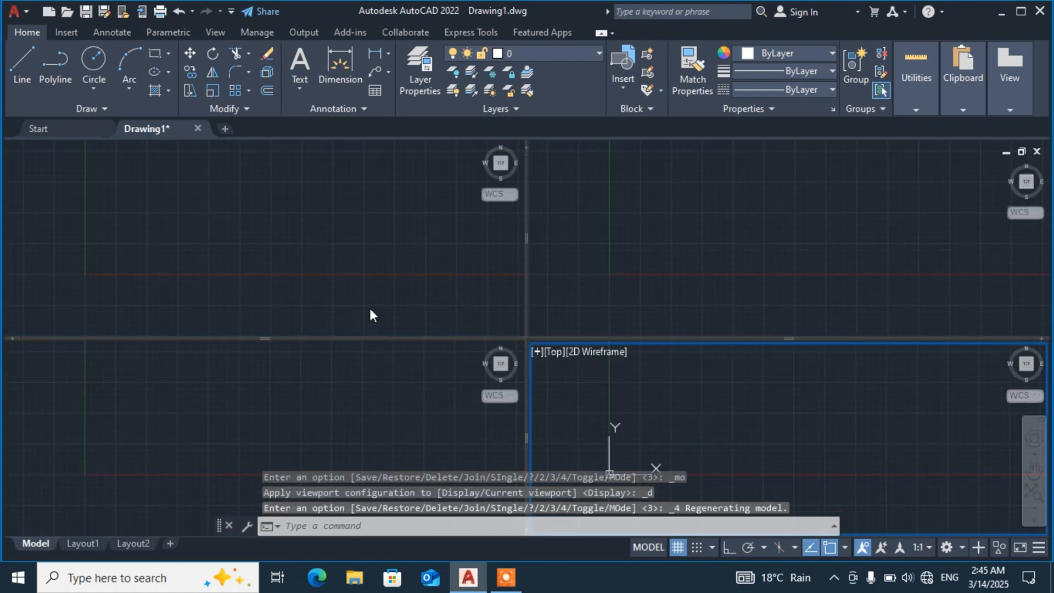
- Make the upper-right, upper-left, lower-left and lower-right viewports active in turn
{"action": "left_click", "coordinate": [572, 266]}
{"action": "left_click", "coordinate": [345, 266]}
{"action": "left_click", "coordinate": [367, 428]}
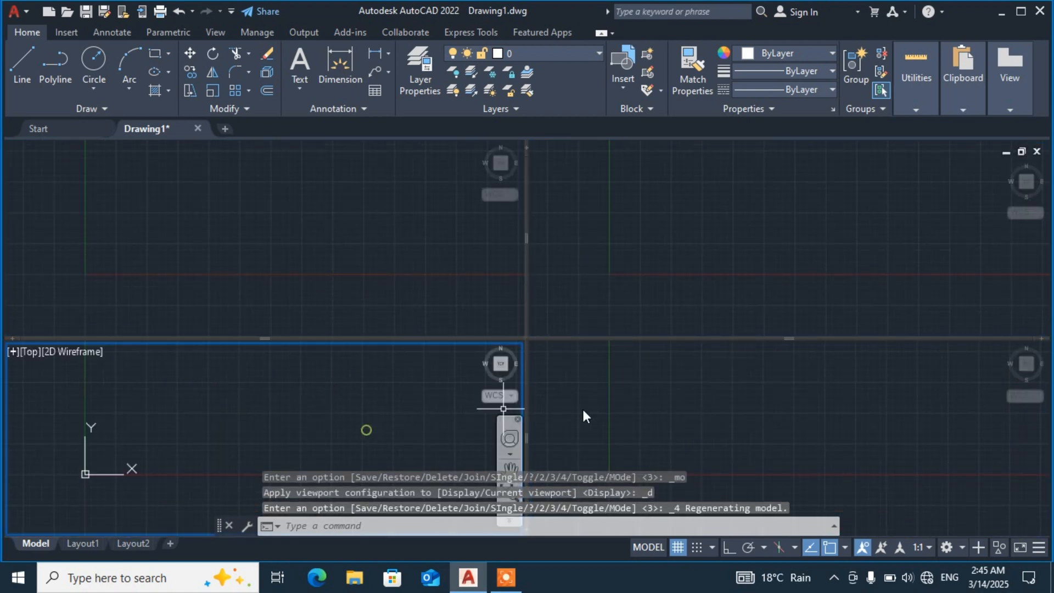
{"action": "left_click", "coordinate": [749, 418]}
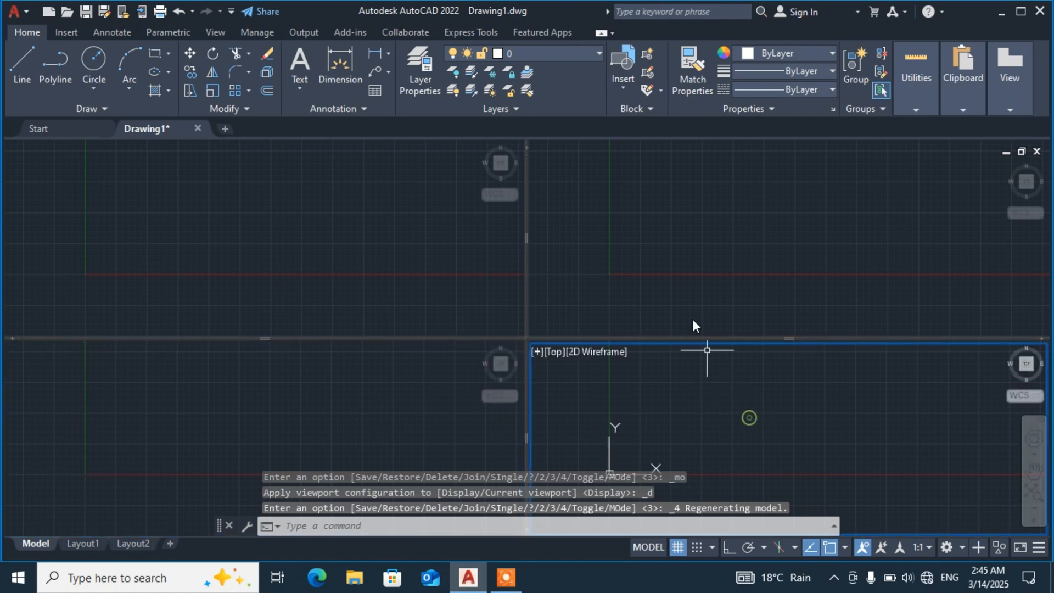
- Return Drawing1 to the Single viewport configuration from the lower-right viewport's controls
{"action": "left_click", "coordinate": [539, 352]}
{"action": "mouse_move", "coordinate": [622, 385]}
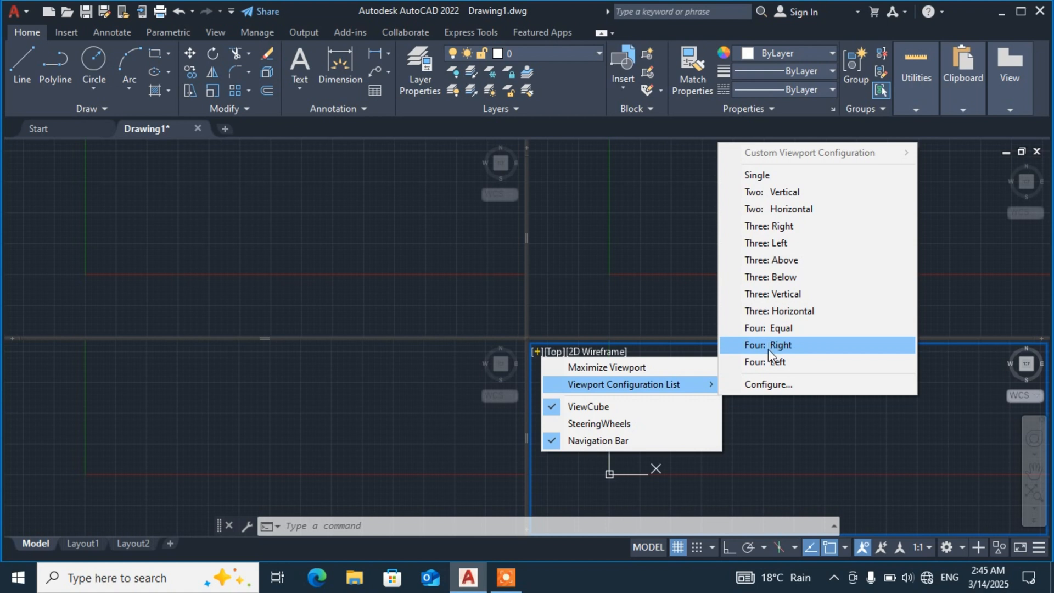
{"action": "left_click", "coordinate": [761, 181]}
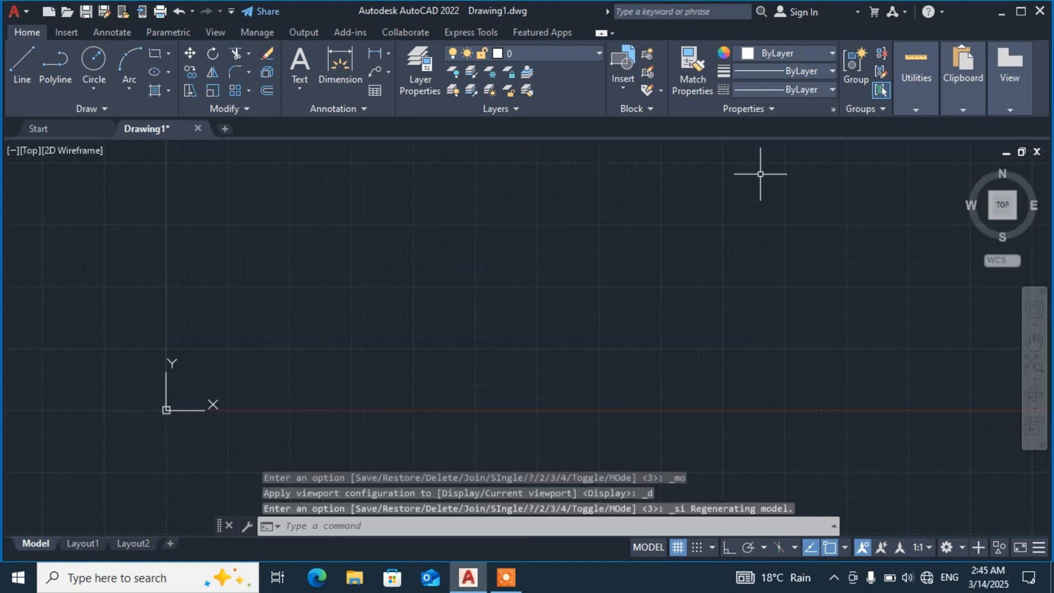
- Try to open the recent drawing Data Extraction and Multileaders Sample.dwg, declining to open it read-only
{"action": "left_click", "coordinate": [12, 149]}
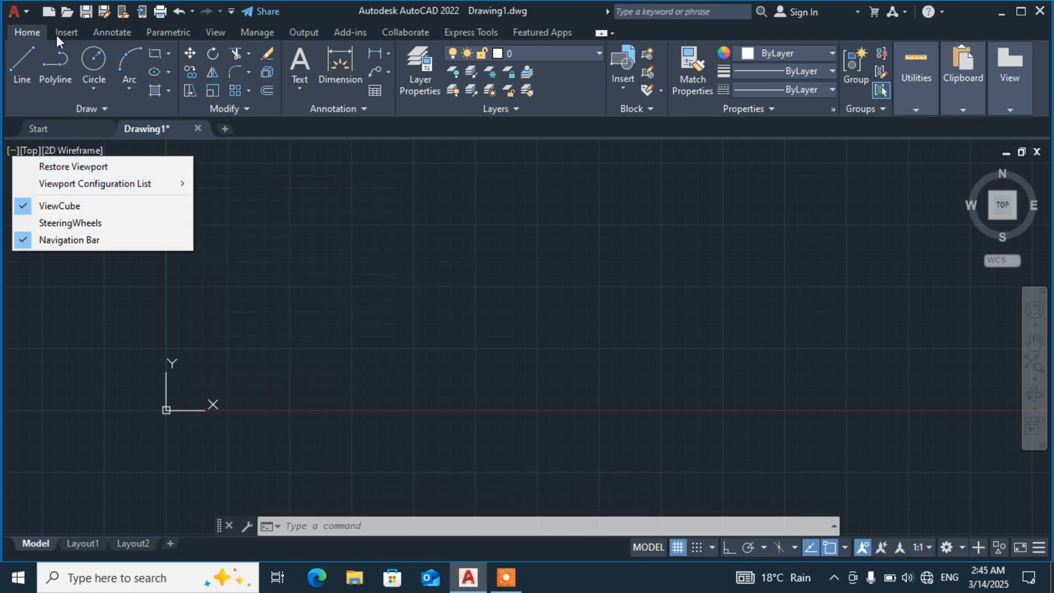
{"action": "left_click", "coordinate": [27, 14]}
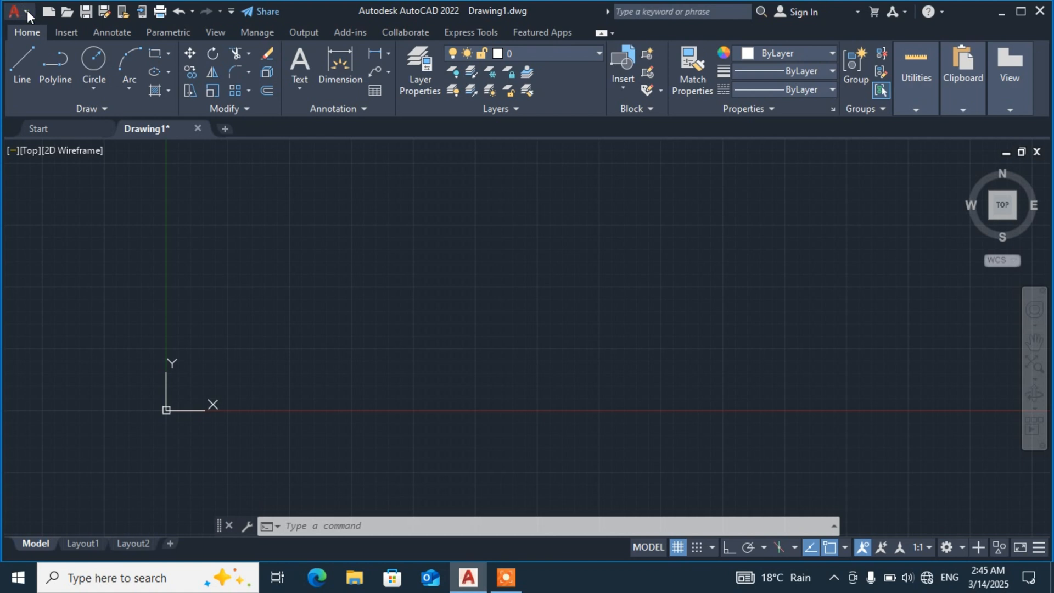
{"action": "left_click", "coordinate": [27, 9]}
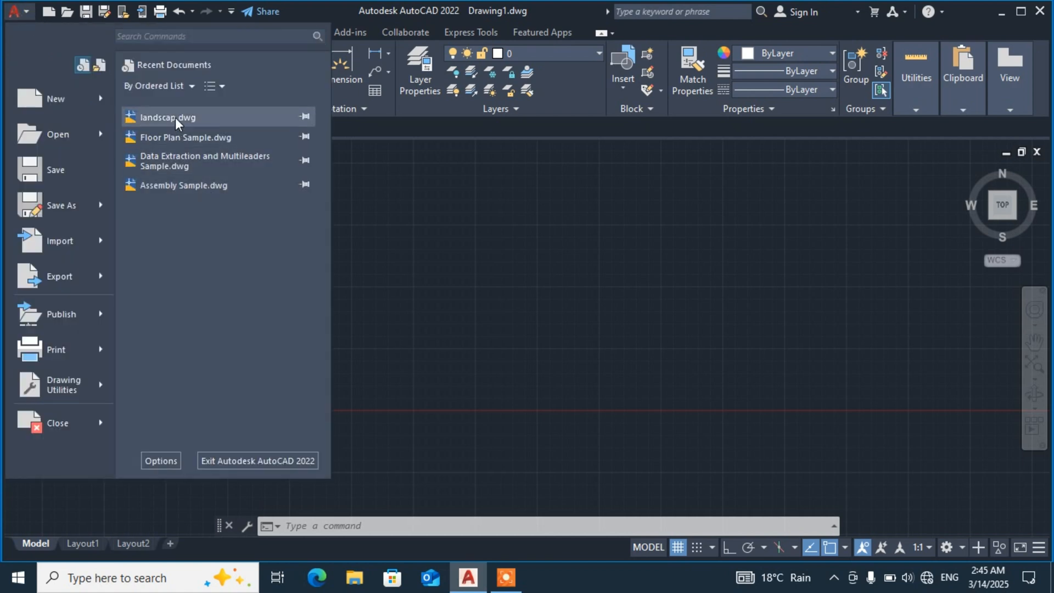
{"action": "left_click", "coordinate": [168, 158]}
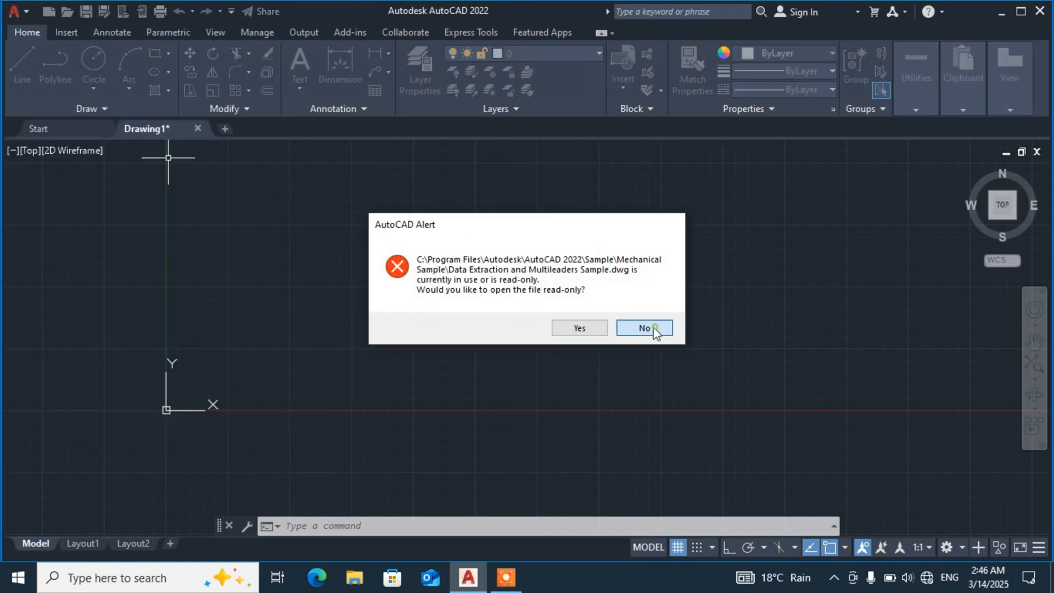
{"action": "left_click", "coordinate": [648, 328]}
- Open the recent drawing landscap.dwg
{"action": "left_click", "coordinate": [25, 13]}
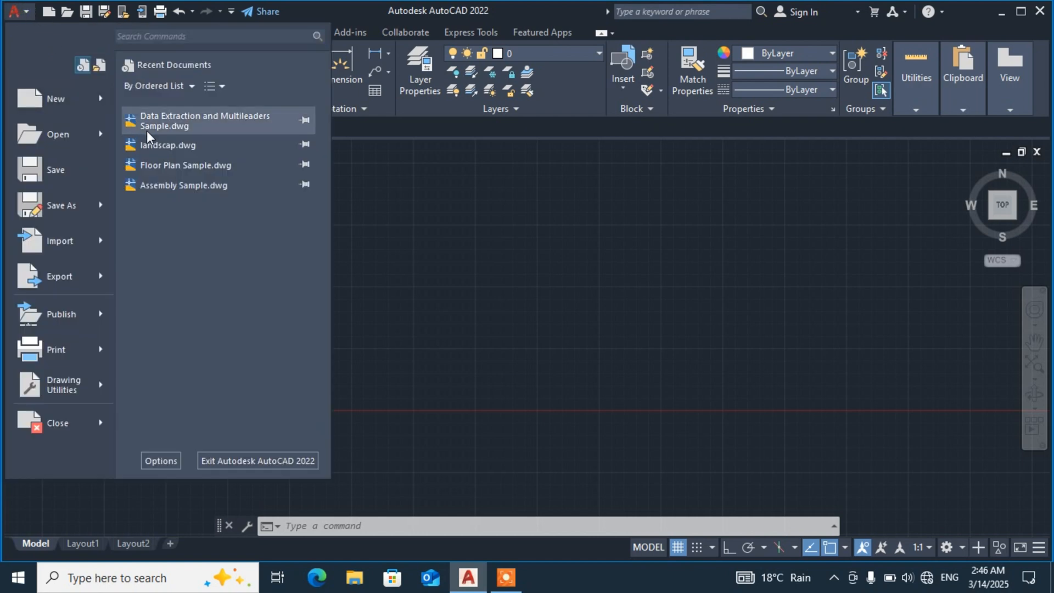
{"action": "left_click", "coordinate": [195, 146]}
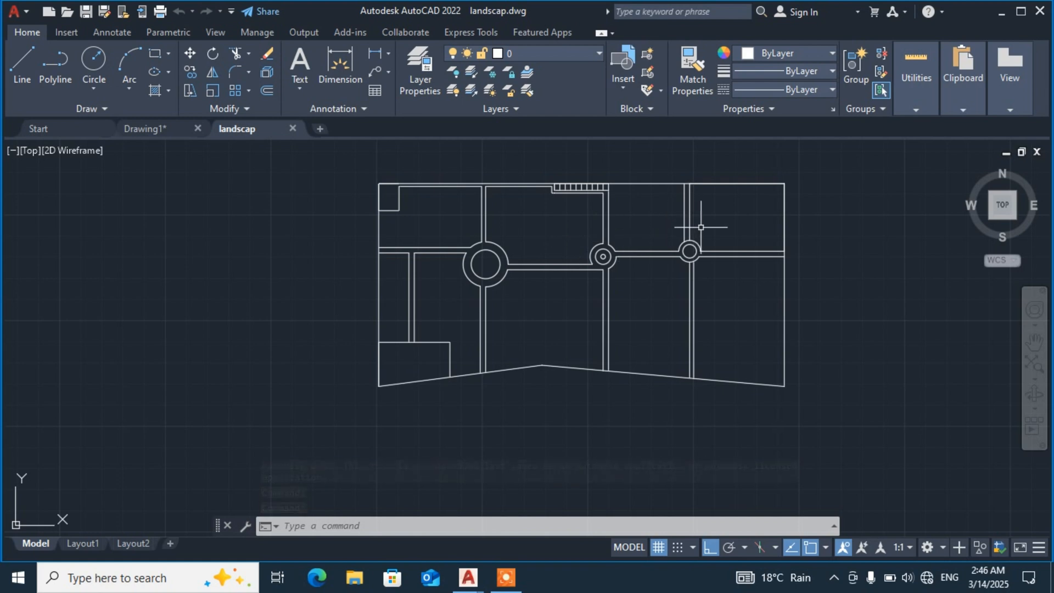
- Examine the landscape plan's circular junctions and connecting paths, both close up and as a whole
{"action": "scroll", "coordinate": [693, 205], "scroll_direction": "up", "scroll_amount": 4}
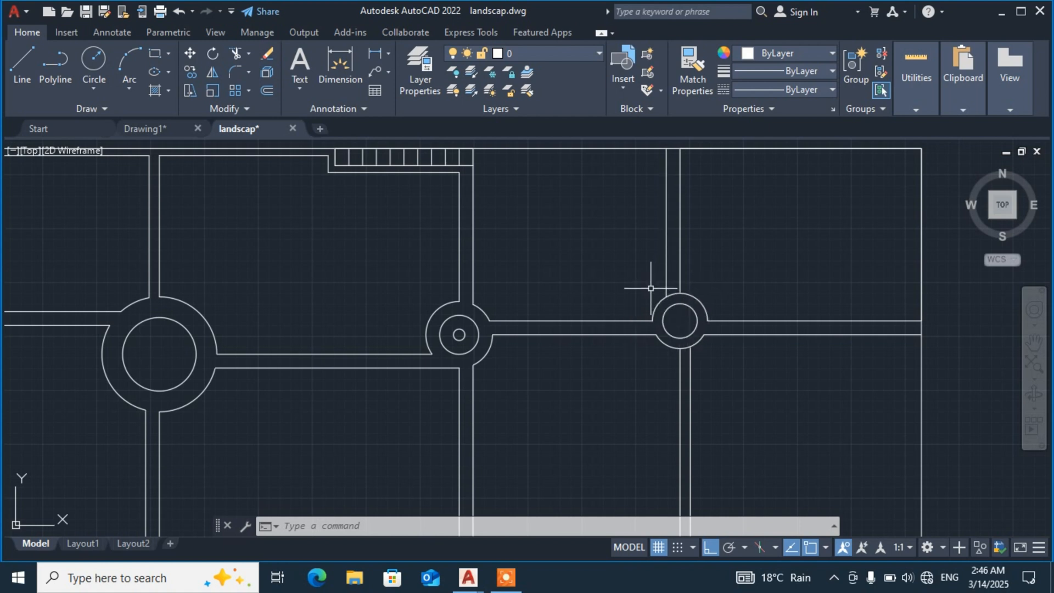
{"action": "scroll", "coordinate": [659, 344], "scroll_direction": "up", "scroll_amount": 5}
{"action": "scroll", "coordinate": [682, 344], "scroll_direction": "down", "scroll_amount": 5}
{"action": "scroll", "coordinate": [679, 278], "scroll_direction": "up", "scroll_amount": 5}
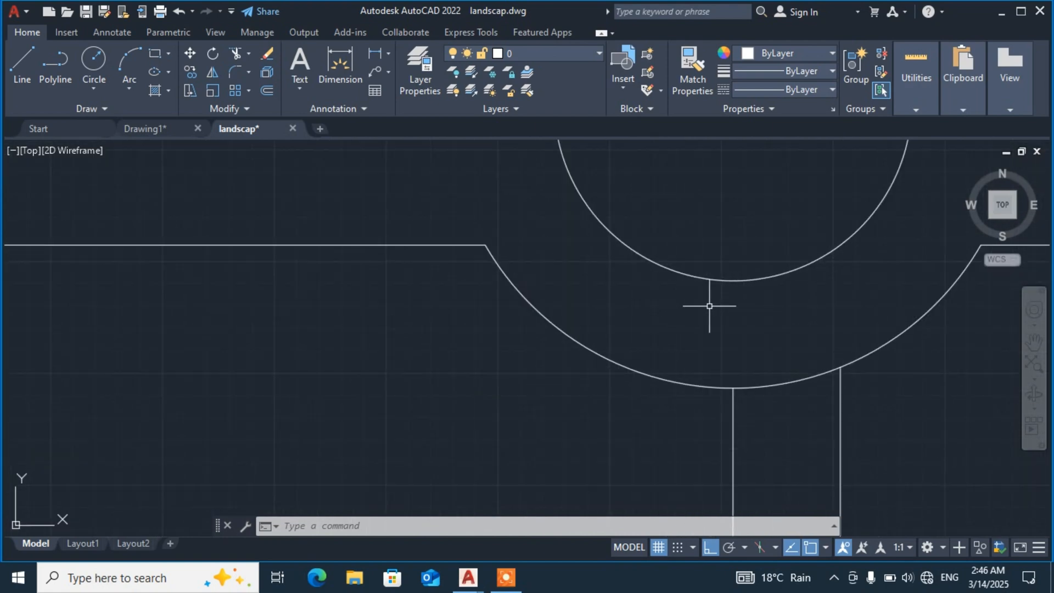
{"action": "scroll", "coordinate": [719, 311], "scroll_direction": "down", "scroll_amount": 5}
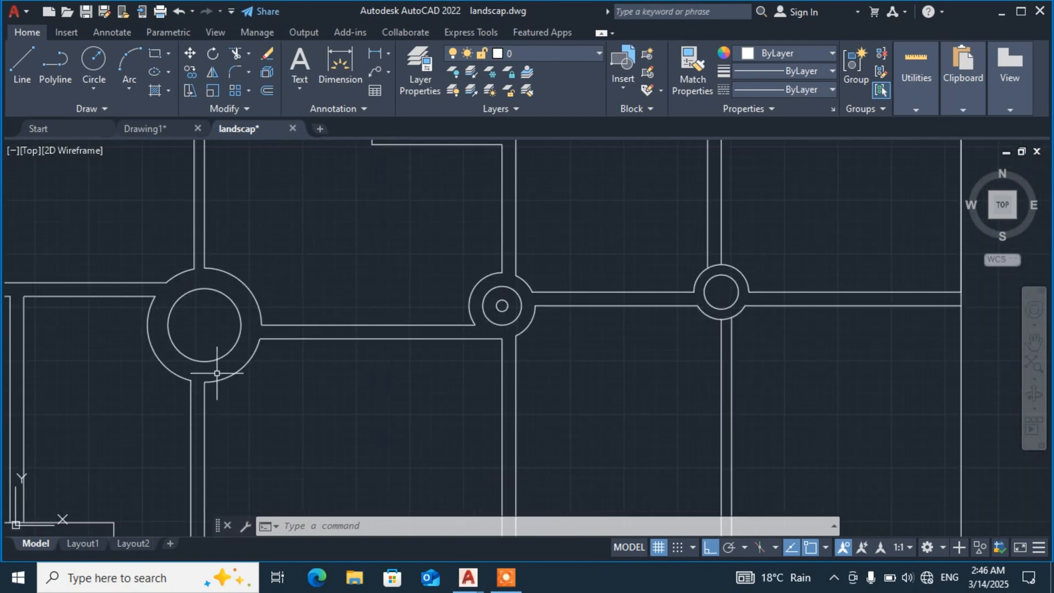
{"action": "scroll", "coordinate": [217, 373], "scroll_direction": "up", "scroll_amount": 3}
{"action": "scroll", "coordinate": [218, 373], "scroll_direction": "down", "scroll_amount": 6}
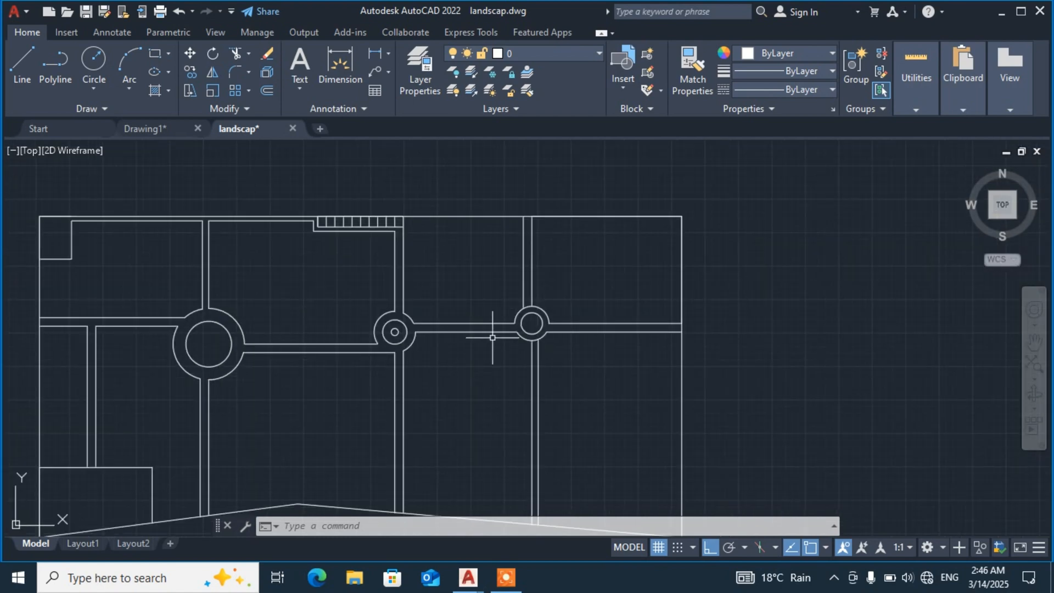
{"action": "scroll", "coordinate": [530, 319], "scroll_direction": "up", "scroll_amount": 12}
{"action": "scroll", "coordinate": [531, 319], "scroll_direction": "down", "scroll_amount": 6}
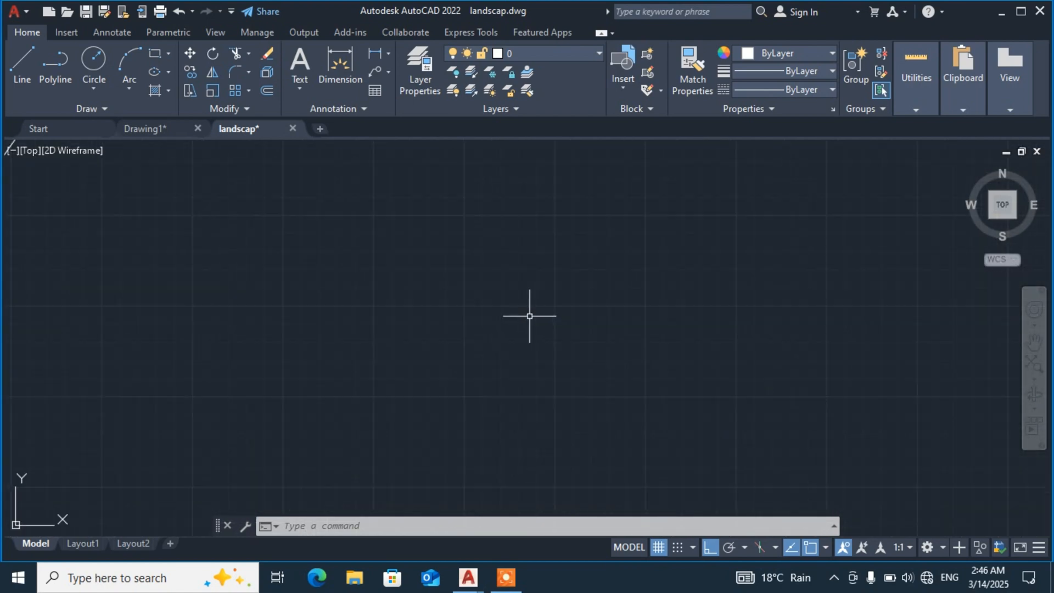
{"action": "scroll", "coordinate": [528, 315], "scroll_direction": "down", "scroll_amount": 5}
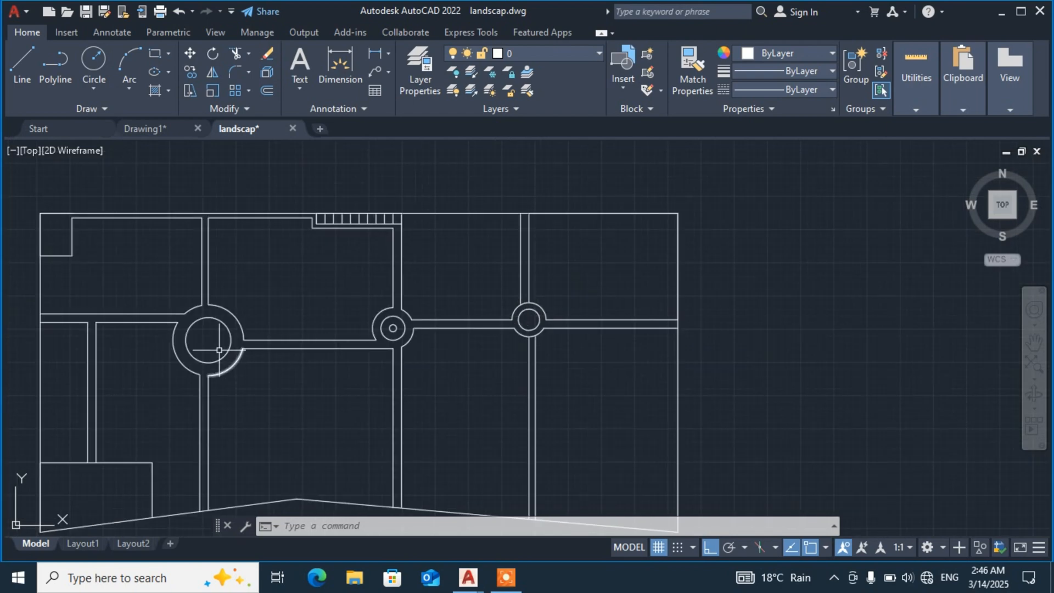
{"action": "scroll", "coordinate": [218, 348], "scroll_direction": "up", "scroll_amount": 8}
{"action": "scroll", "coordinate": [258, 347], "scroll_direction": "down", "scroll_amount": 6}
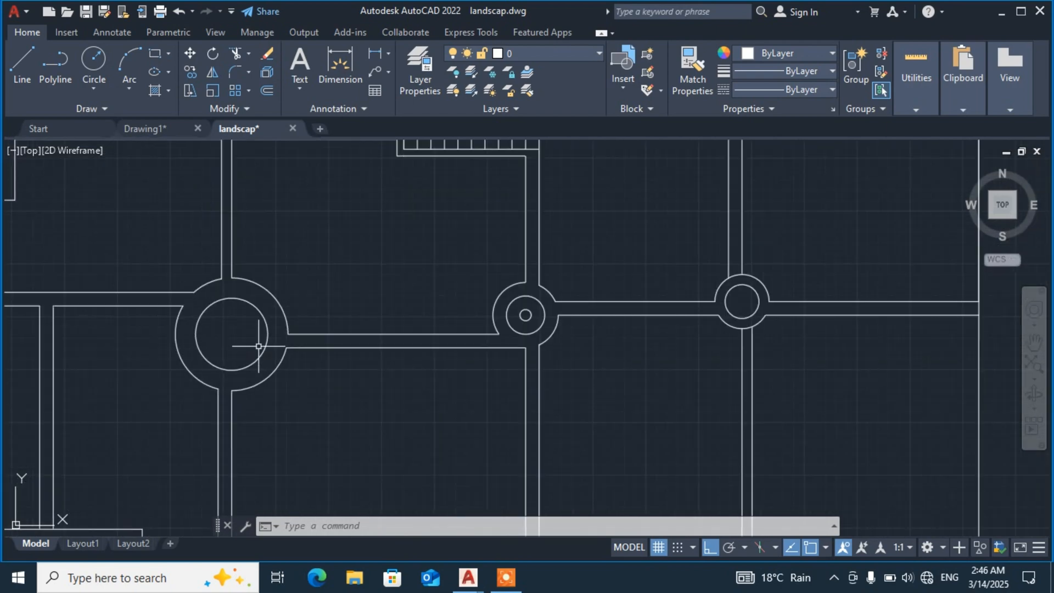
{"action": "scroll", "coordinate": [259, 347], "scroll_direction": "down", "scroll_amount": 2}
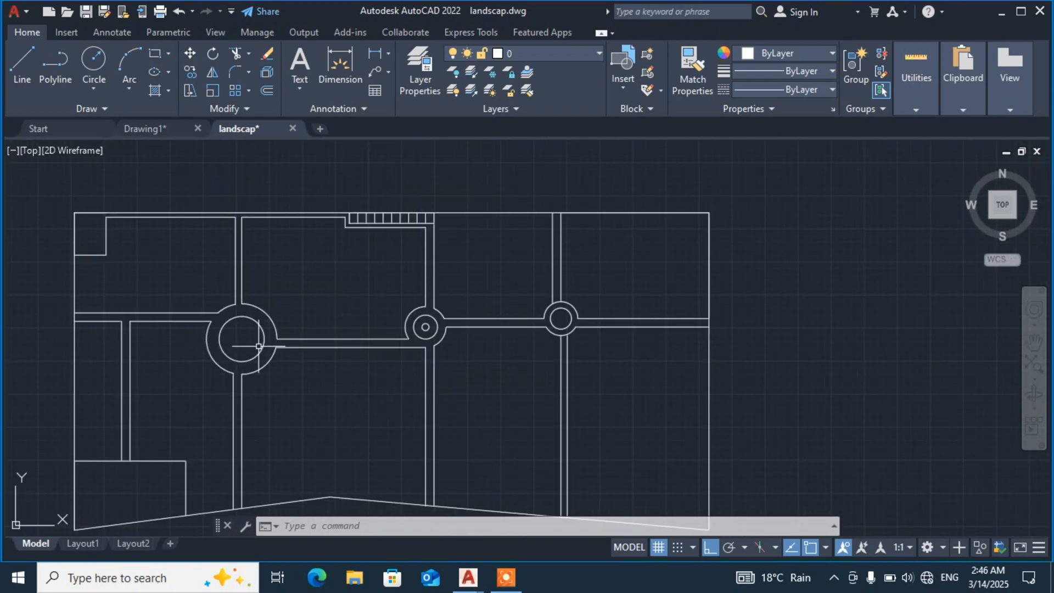
- Split the landscape drawing's model space with the Two: Vertical viewport configuration
{"action": "left_click", "coordinate": [12, 149]}
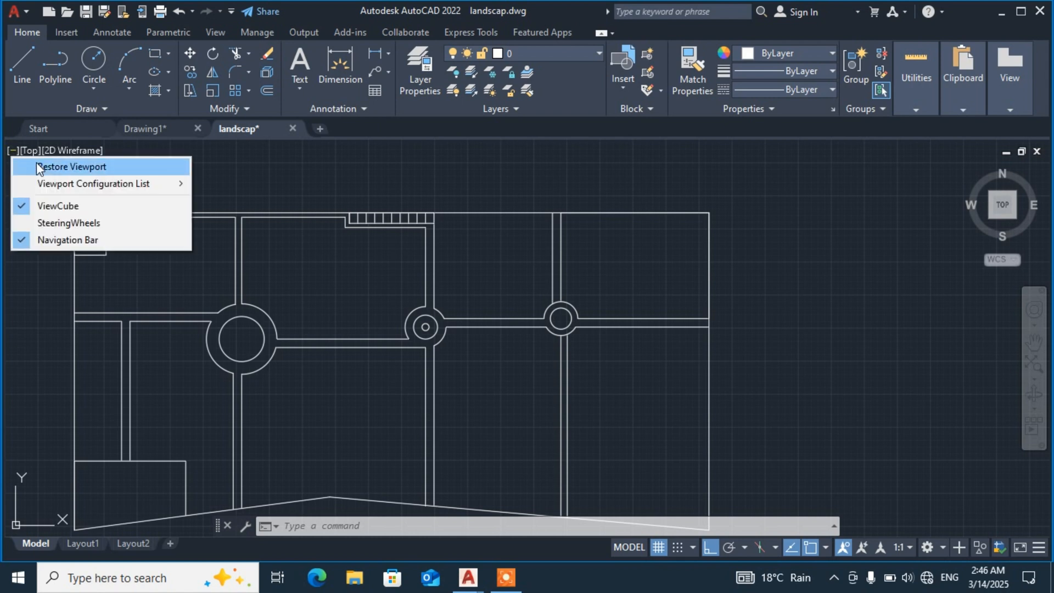
{"action": "mouse_move", "coordinate": [62, 188]}
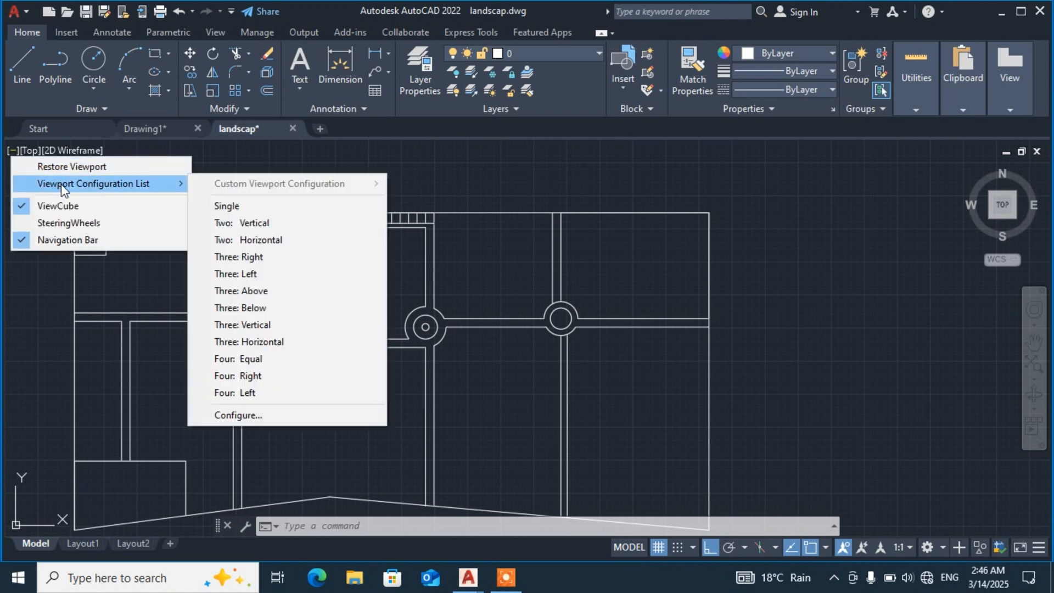
{"action": "left_click", "coordinate": [244, 229]}
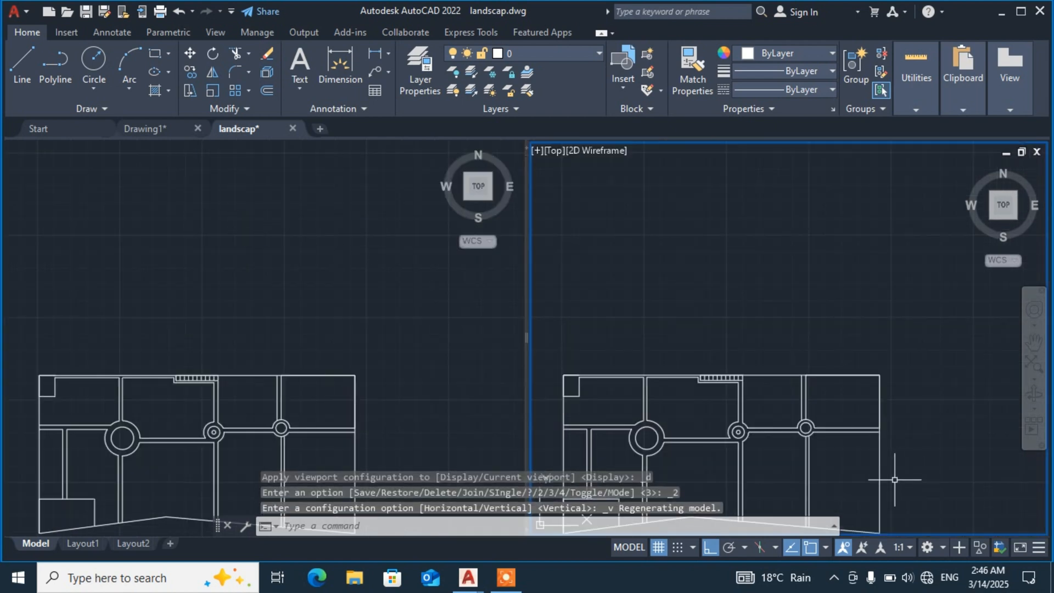
- Enlarge the plan's easternmost circular junction in the right viewport
{"action": "left_click", "coordinate": [804, 318]}
{"action": "left_click", "coordinate": [803, 301]}
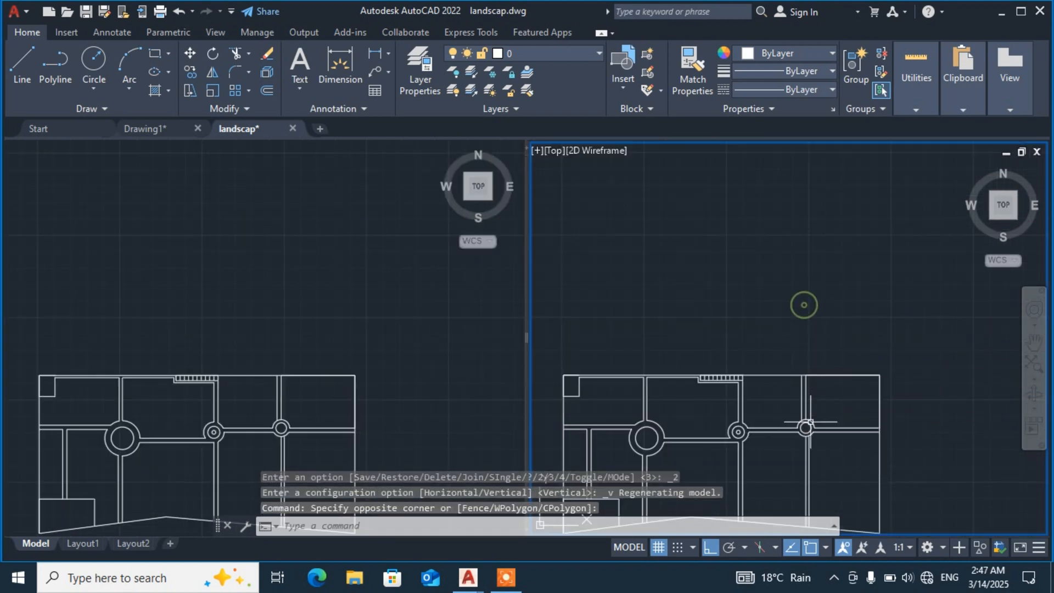
{"action": "scroll", "coordinate": [810, 432], "scroll_direction": "up", "scroll_amount": 10}
{"action": "scroll", "coordinate": [810, 431], "scroll_direction": "up", "scroll_amount": 3}
{"action": "scroll", "coordinate": [810, 432], "scroll_direction": "down", "scroll_amount": 3}
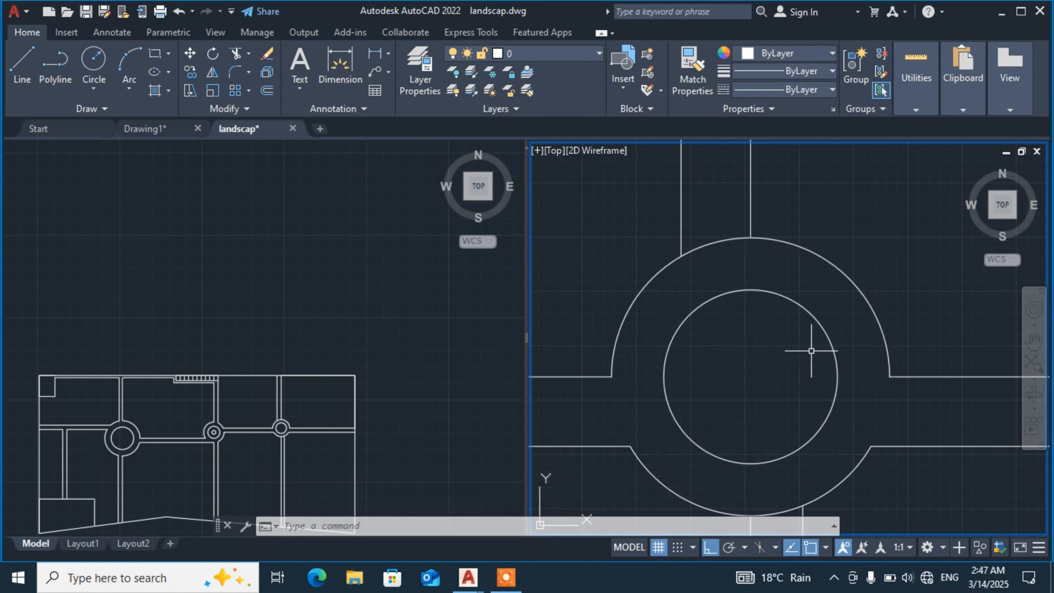
- Make the left viewport active and enlarge the plan's large western circular junction in it
{"action": "left_click", "coordinate": [319, 292]}
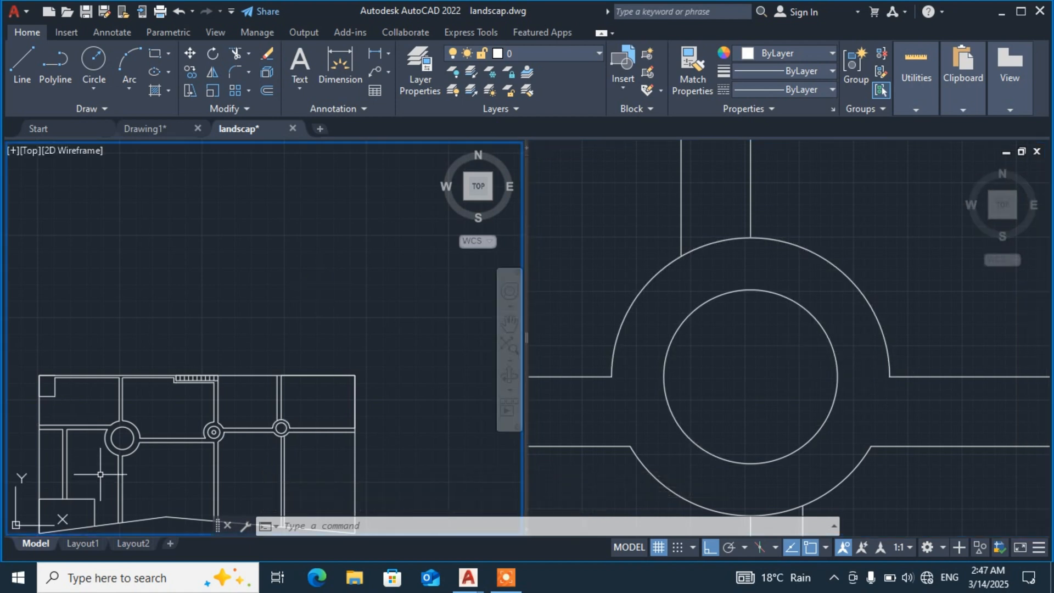
{"action": "scroll", "coordinate": [101, 465], "scroll_direction": "up", "scroll_amount": 3}
{"action": "scroll", "coordinate": [121, 412], "scroll_direction": "up", "scroll_amount": 2}
{"action": "scroll", "coordinate": [121, 412], "scroll_direction": "down", "scroll_amount": 5}
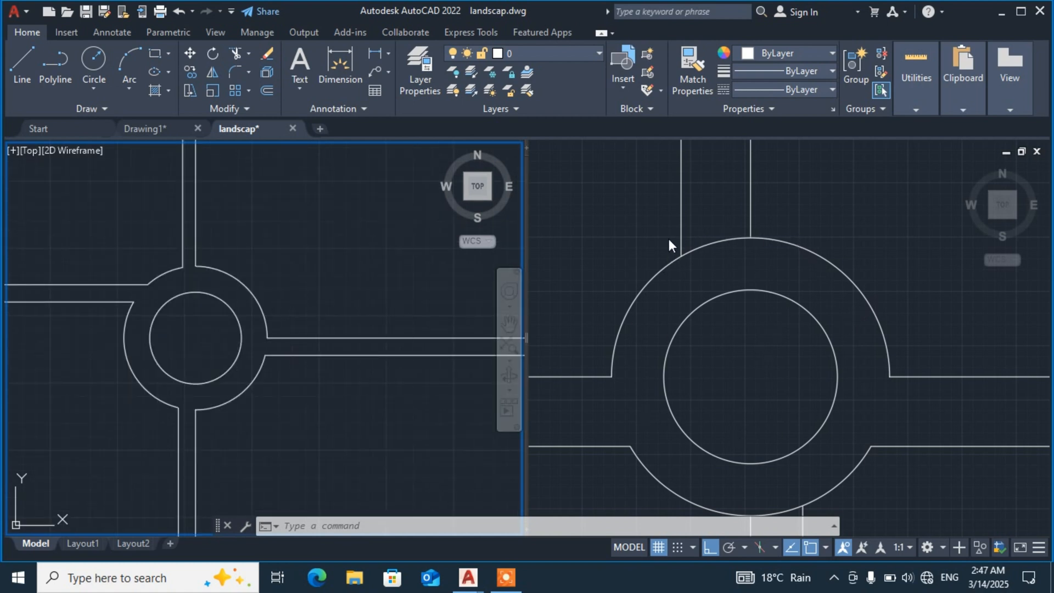
{"action": "scroll", "coordinate": [87, 347], "scroll_direction": "up", "scroll_amount": 2}
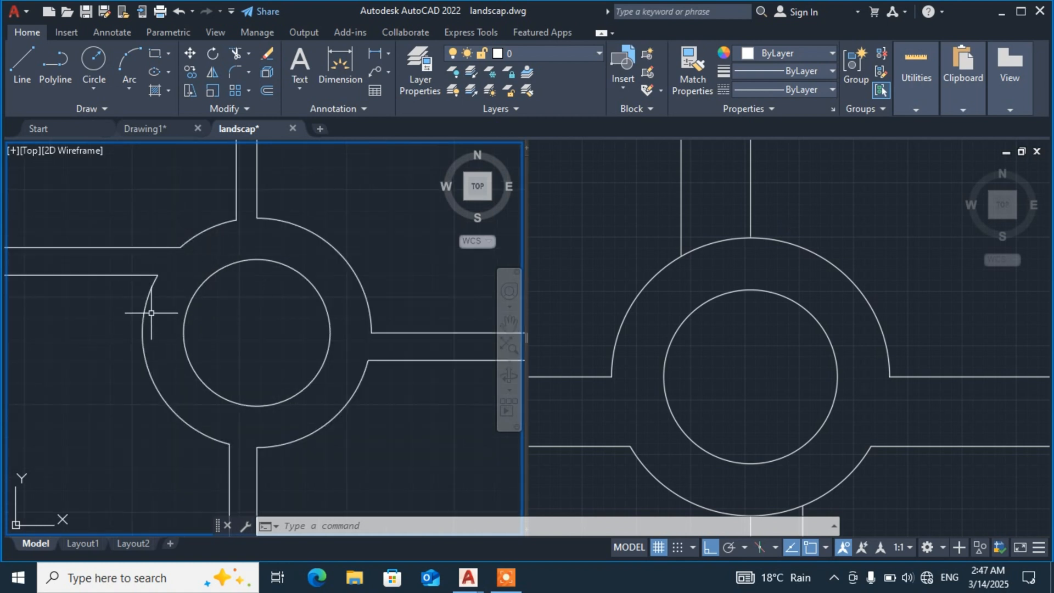
- Return the landscape drawing to the Single viewport configuration from the left viewport's controls
{"action": "left_click", "coordinate": [11, 150]}
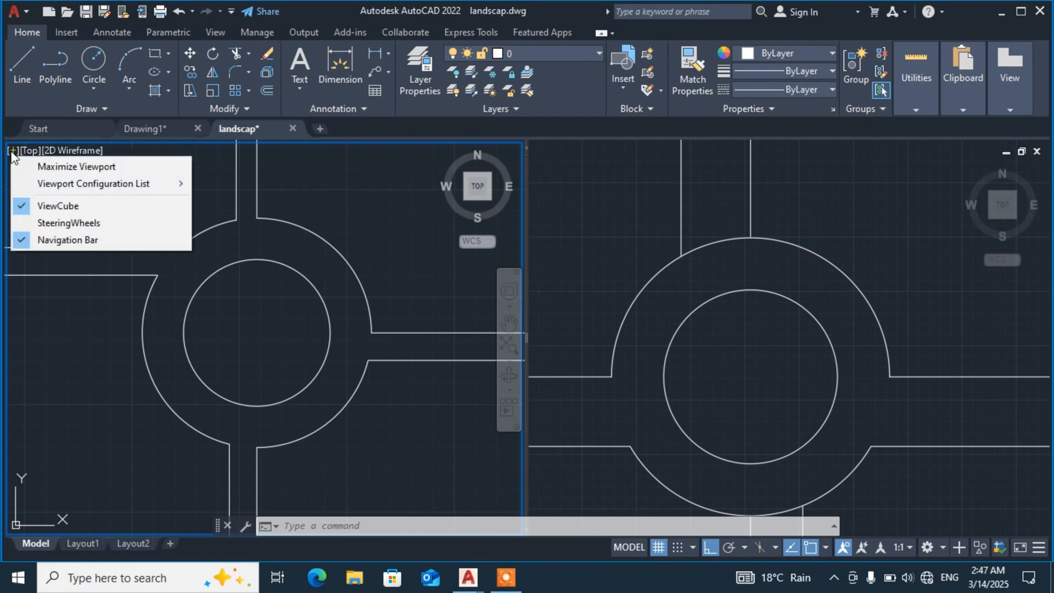
{"action": "mouse_move", "coordinate": [83, 184]}
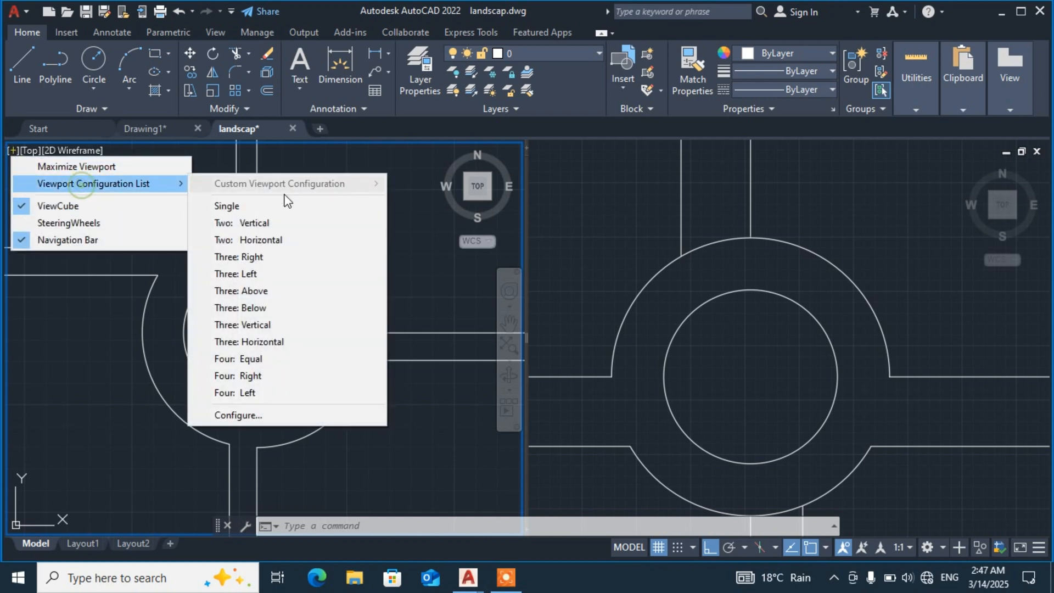
{"action": "left_click", "coordinate": [268, 208]}
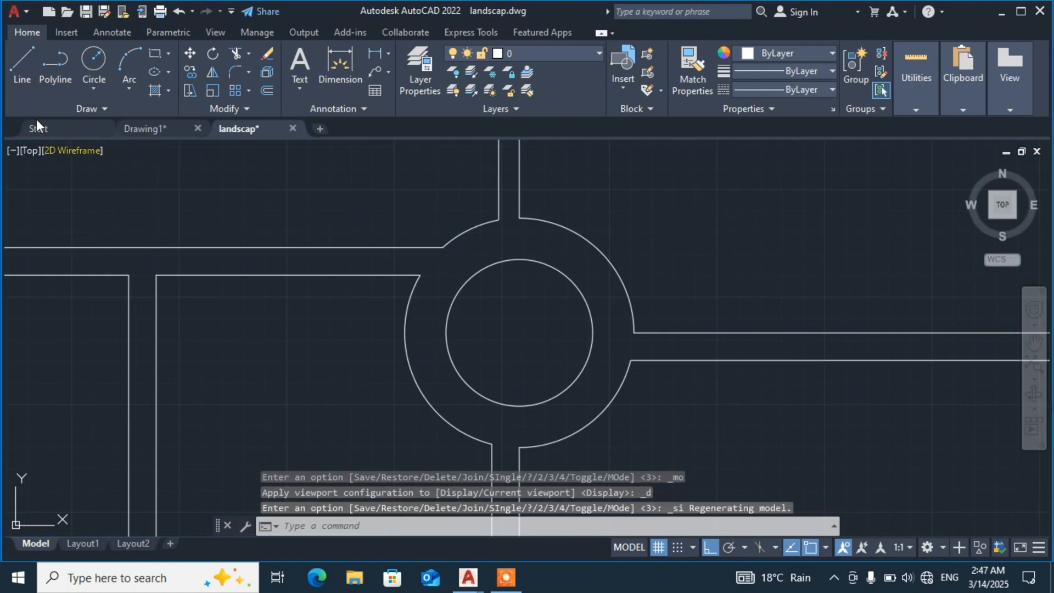
{"action": "left_click", "coordinate": [26, 10]}
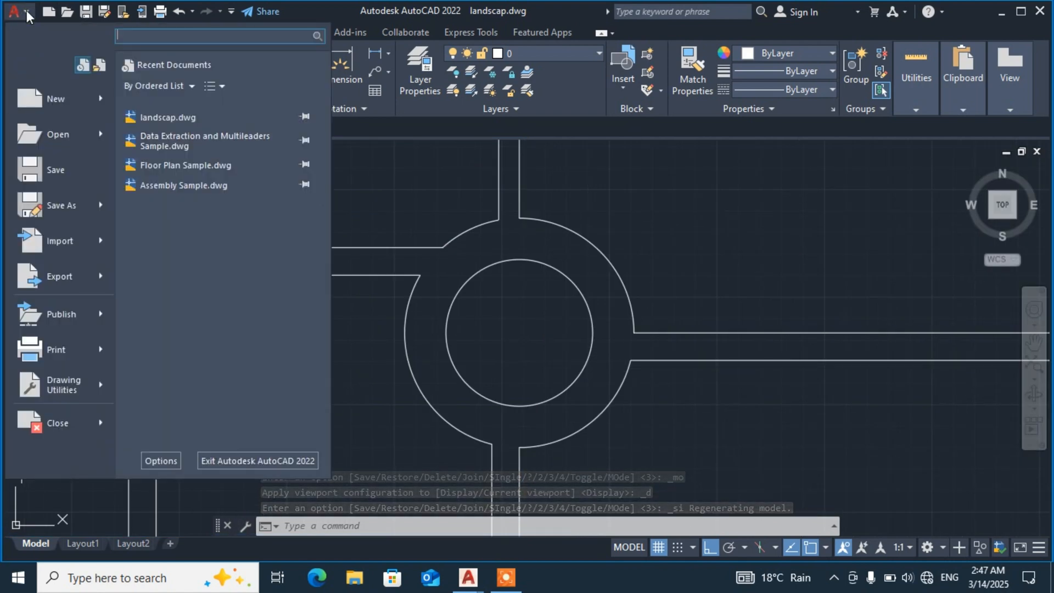
{"action": "left_click", "coordinate": [66, 105]}
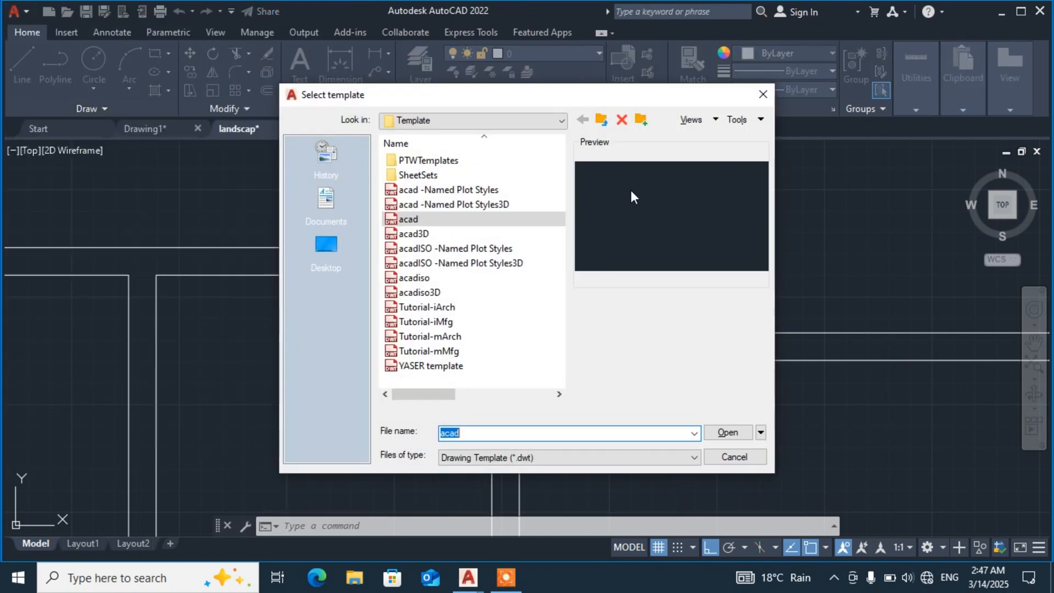
{"action": "left_click", "coordinate": [763, 95]}
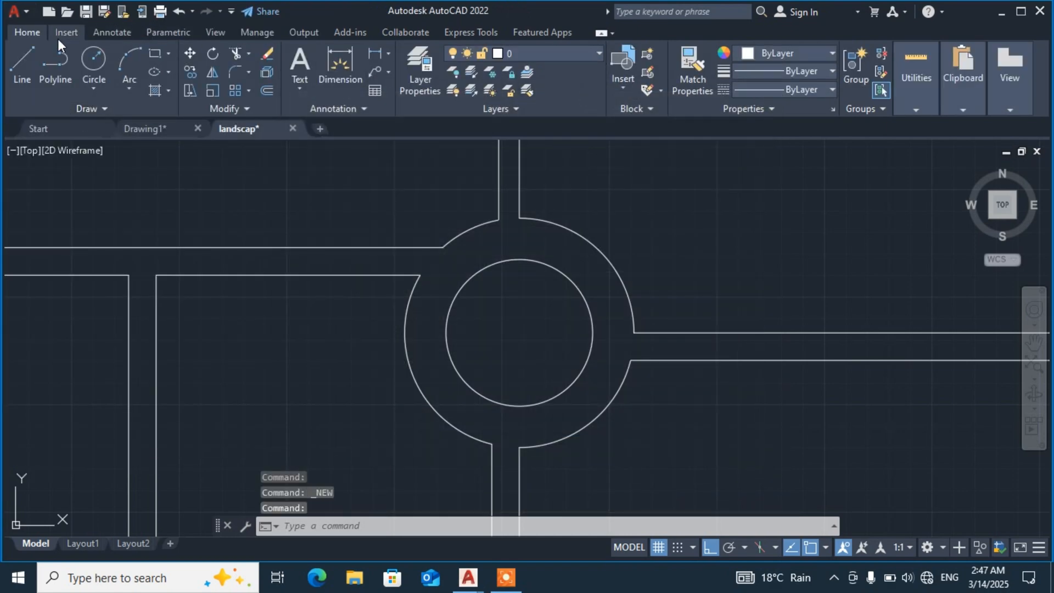
{"action": "left_click", "coordinate": [12, 150]}
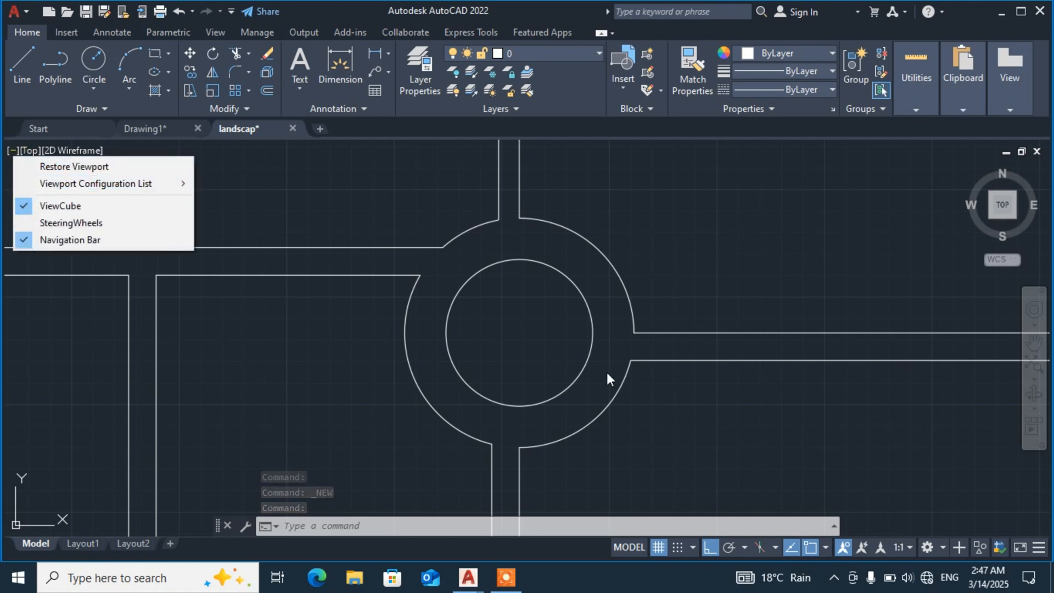
{"action": "left_click", "coordinate": [439, 329]}
{"action": "left_click", "coordinate": [299, 353]}
{"action": "left_click", "coordinate": [203, 426]}
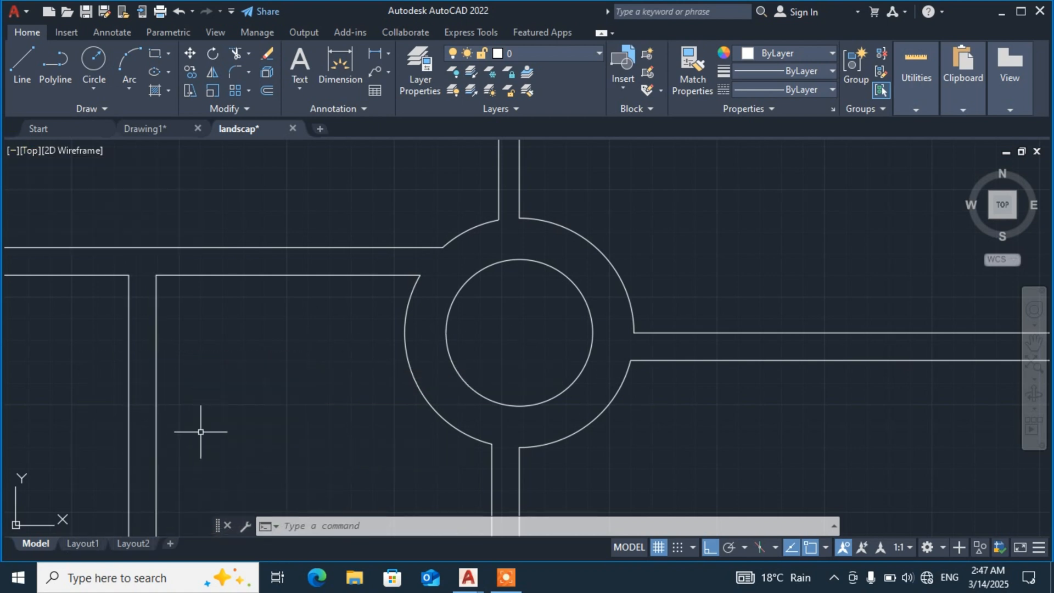
- Check the landscape drawing's Layout1 before returning to model space, and close landscap.dwg without saving the changes
{"action": "left_click", "coordinate": [87, 544]}
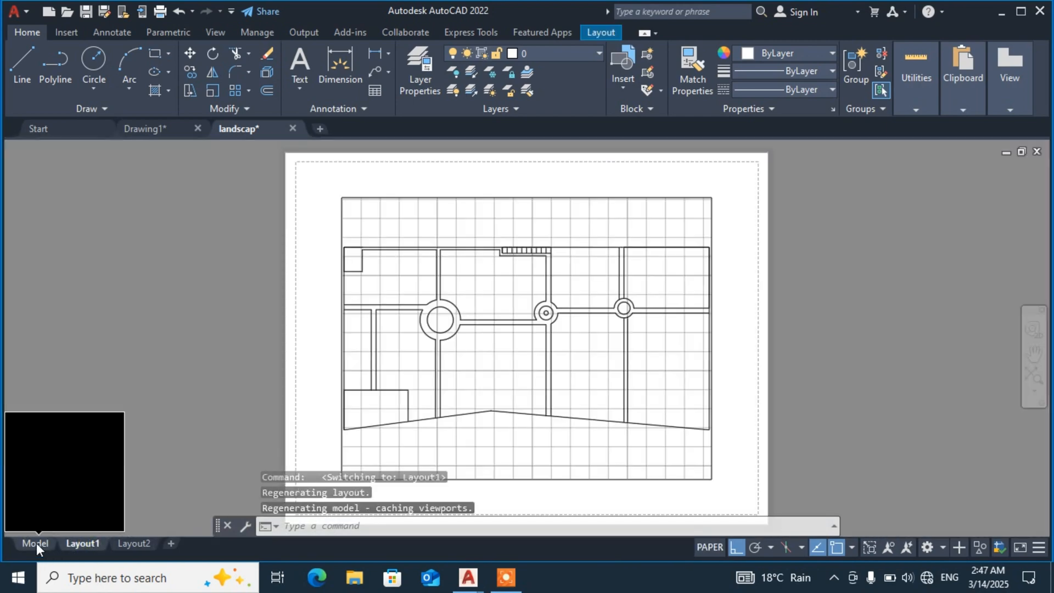
{"action": "left_click", "coordinate": [36, 543]}
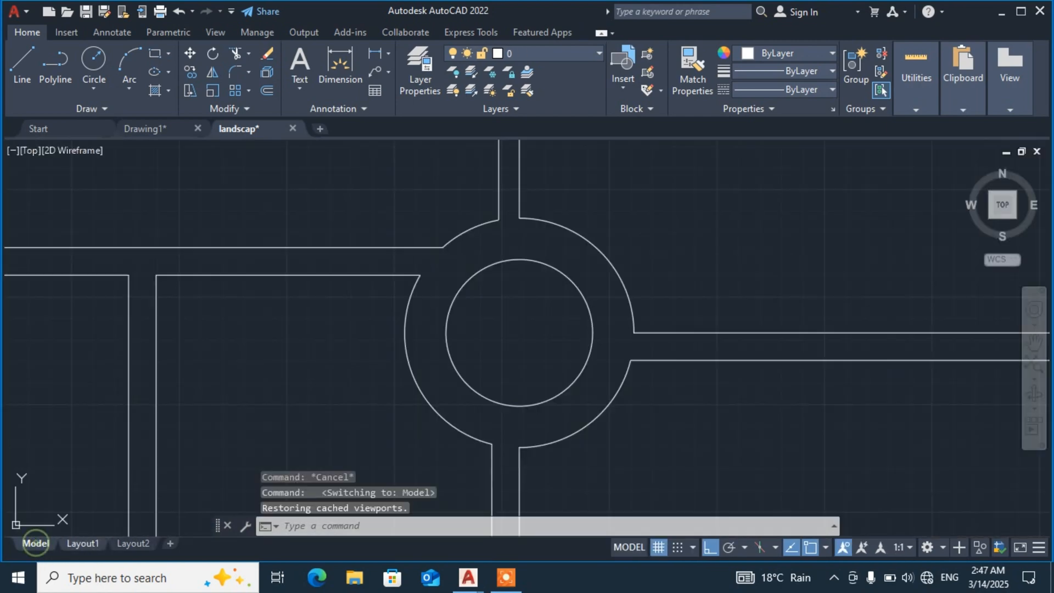
{"action": "left_click", "coordinate": [1037, 152]}
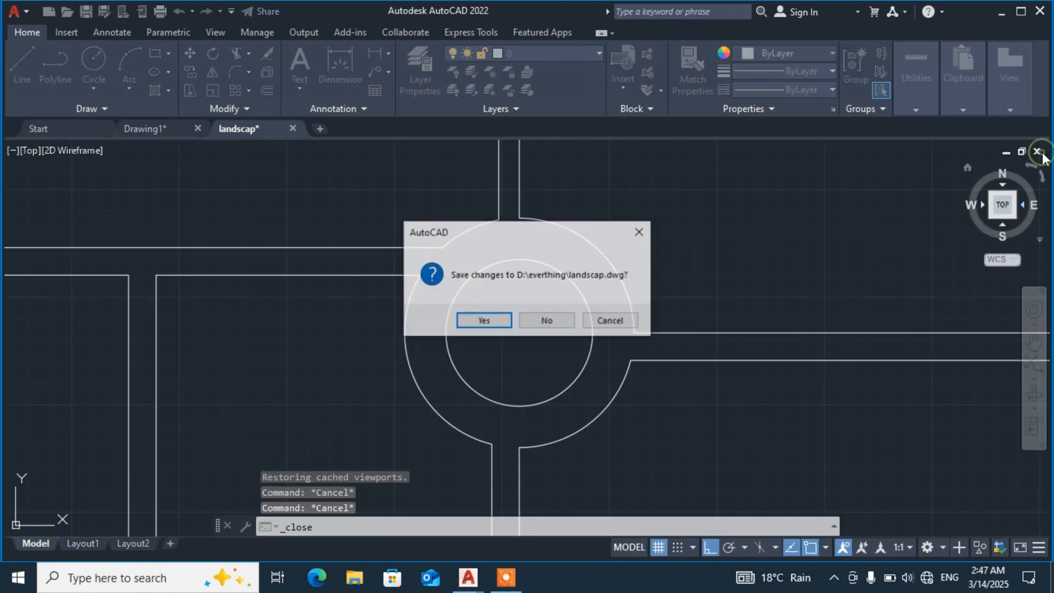
{"action": "left_click", "coordinate": [546, 320]}
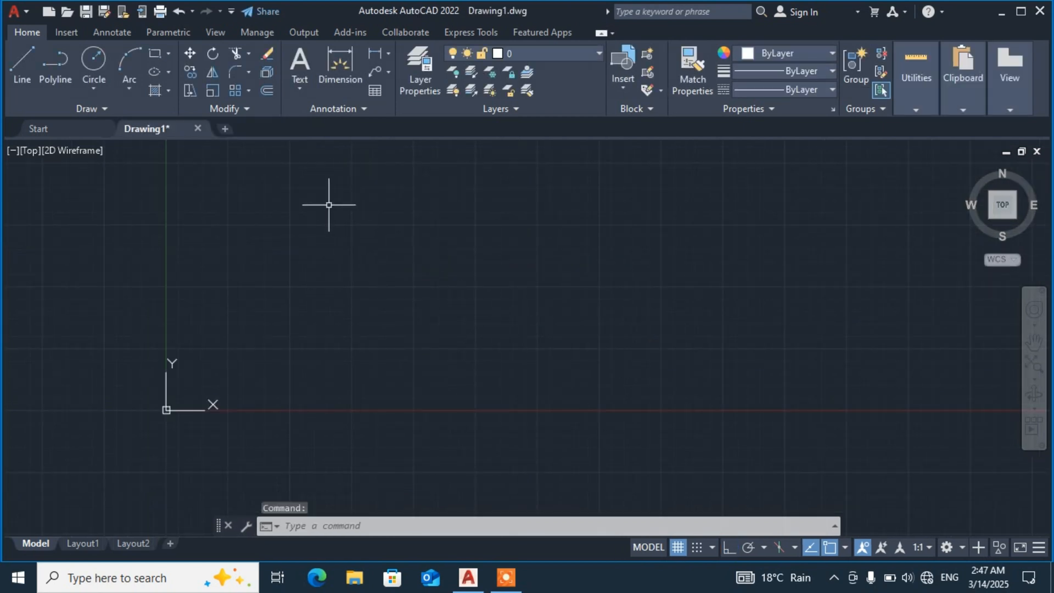
- Hide the ViewCube in Drawing1 and display it again through the viewport controls
{"action": "left_click", "coordinate": [14, 151]}
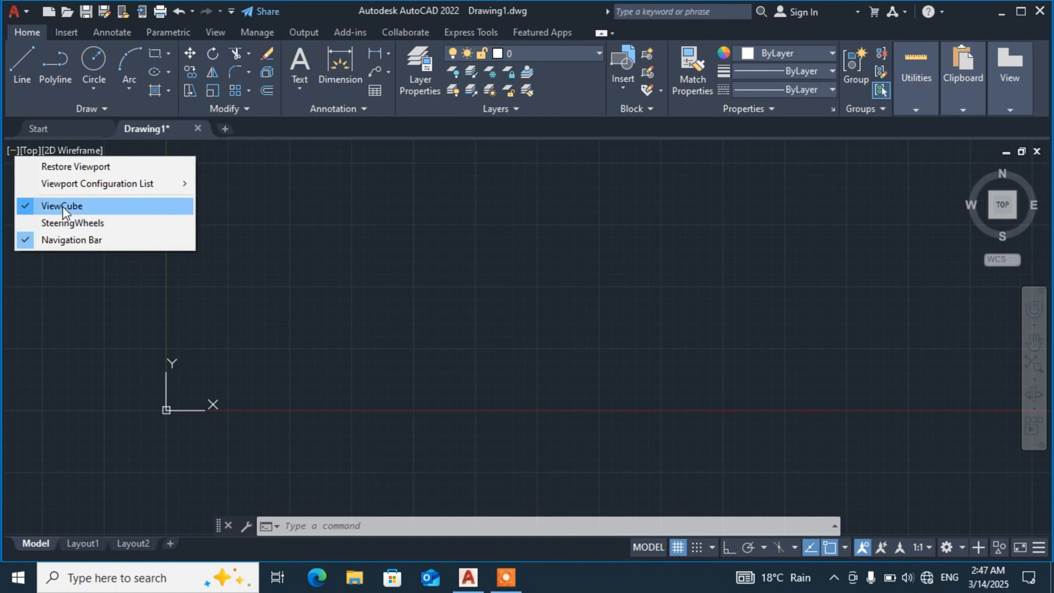
{"action": "left_click", "coordinate": [26, 206]}
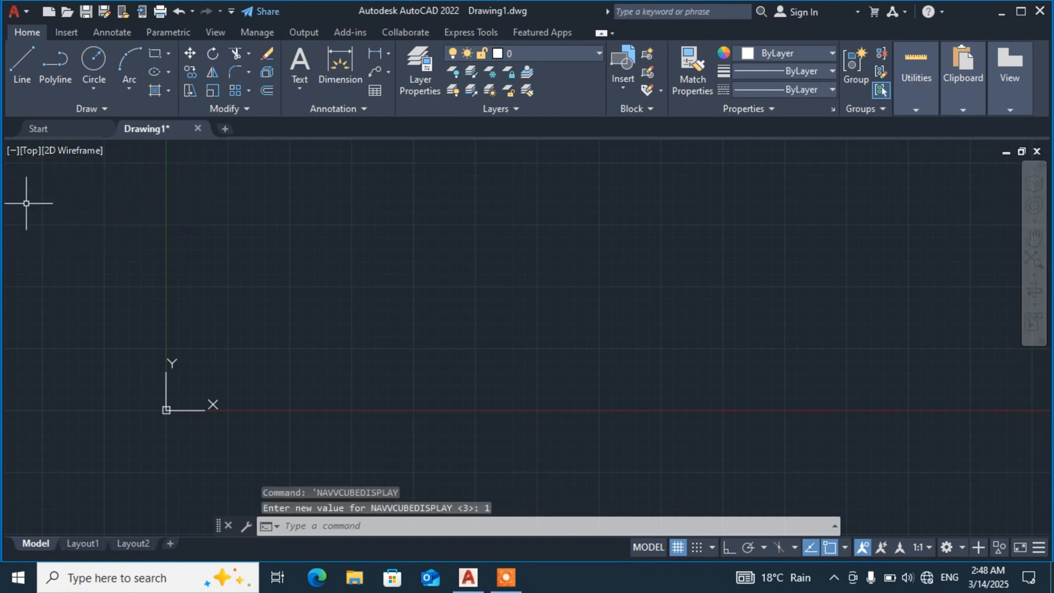
{"action": "left_click", "coordinate": [13, 150]}
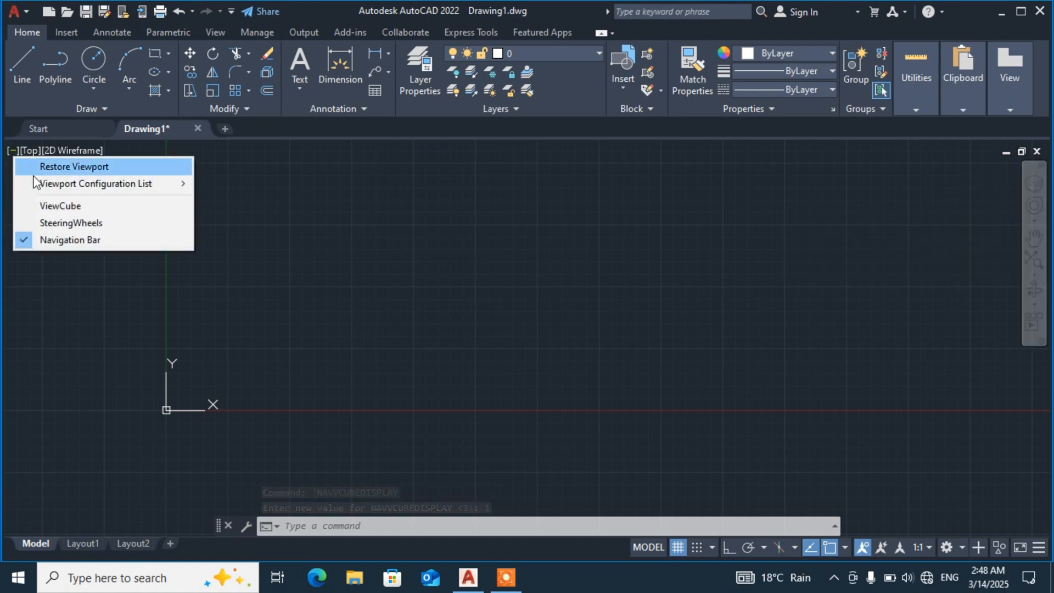
{"action": "left_click", "coordinate": [28, 208]}
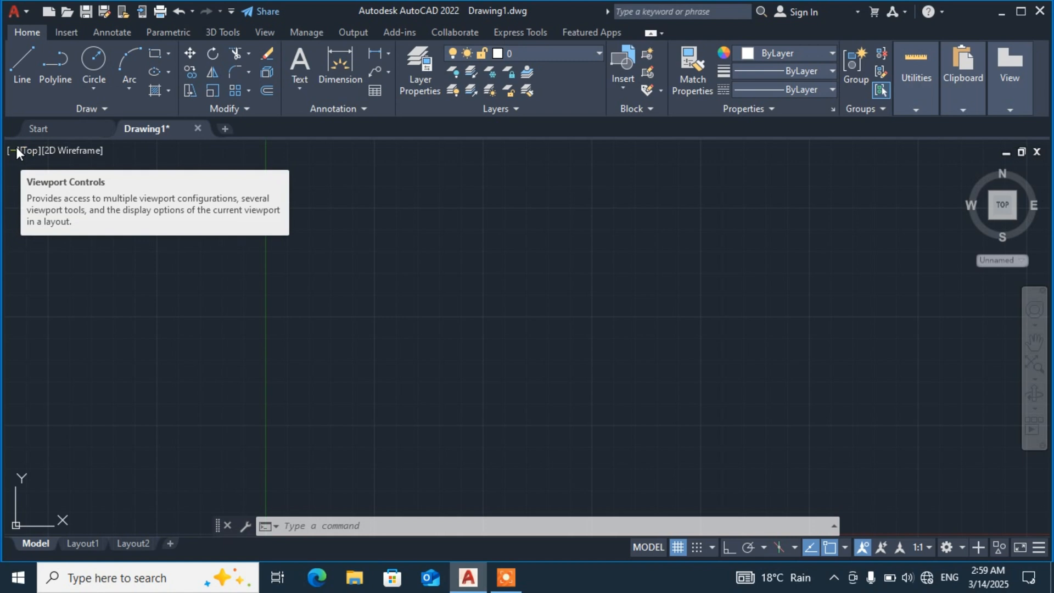
- Set Drawing1's viewport to the Conceptual visual style and the SW Isometric view
{"action": "left_click", "coordinate": [55, 151]}
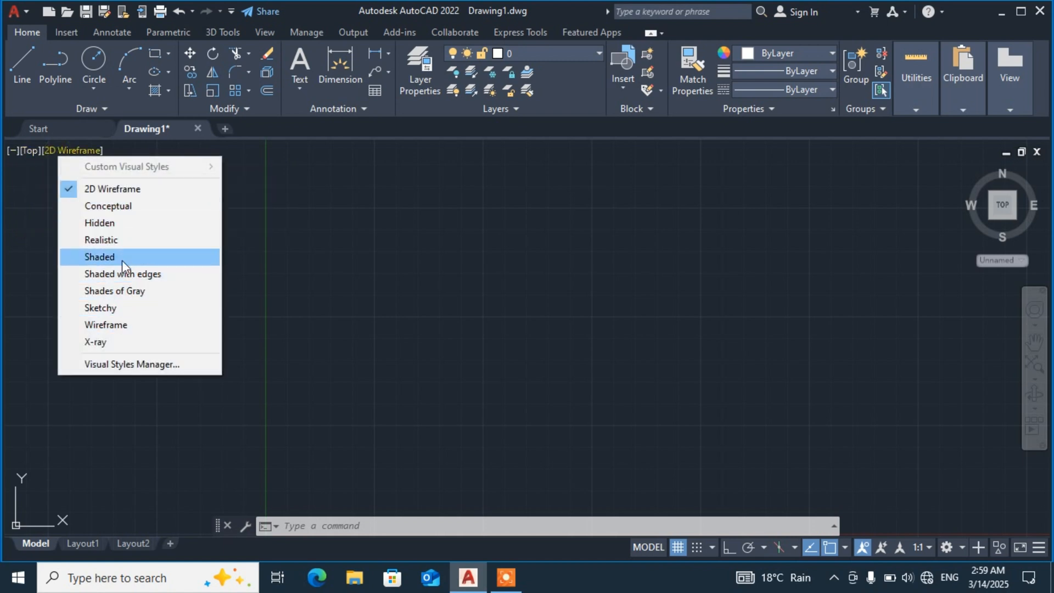
{"action": "left_click", "coordinate": [122, 206]}
{"action": "left_click", "coordinate": [30, 150]}
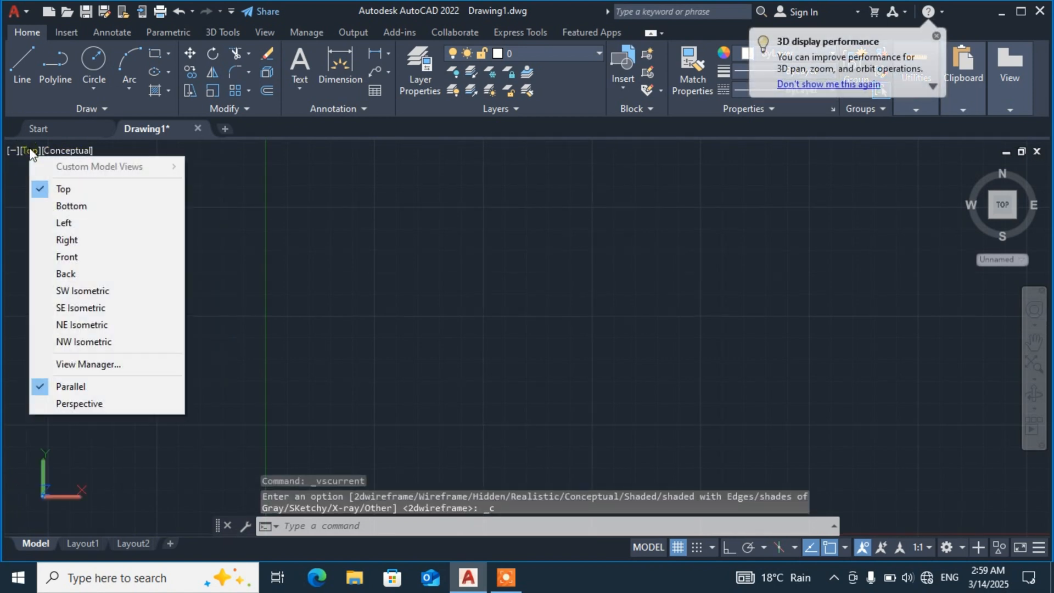
{"action": "left_click", "coordinate": [94, 291]}
- Draw a circle on the XY plane, well beyond the origin between the positive X and Y axes
{"action": "left_click", "coordinate": [220, 32]}
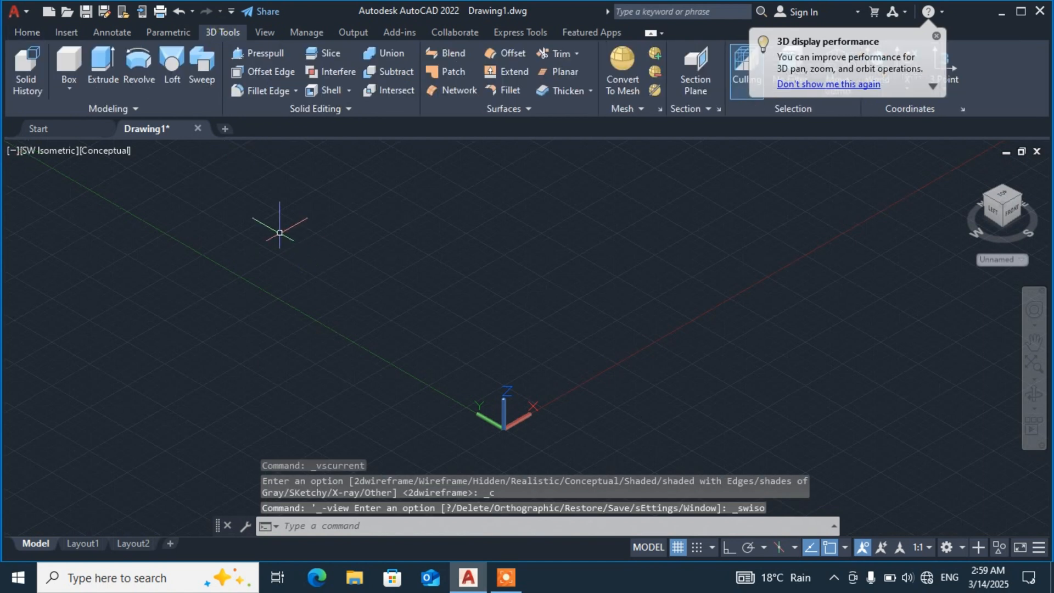
{"action": "type", "text": "ci"}
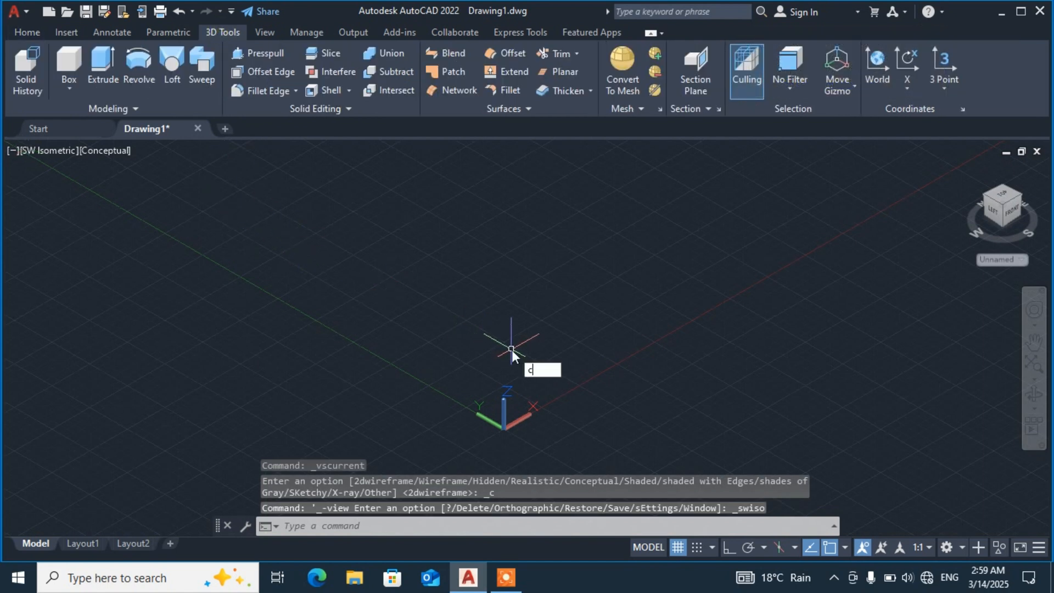
{"action": "key", "text": "Return"}
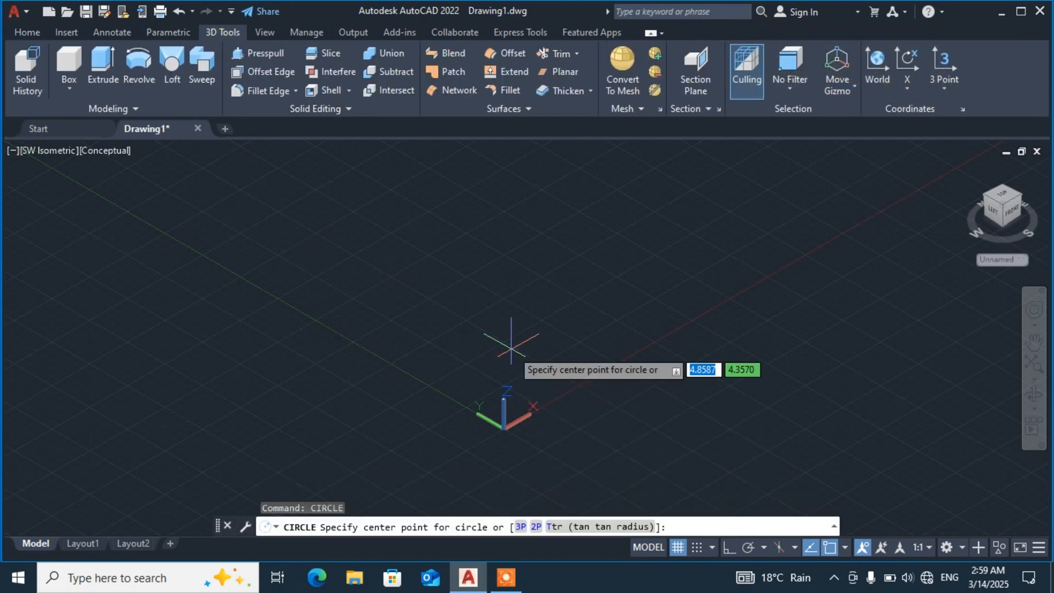
{"action": "left_click", "coordinate": [469, 261]}
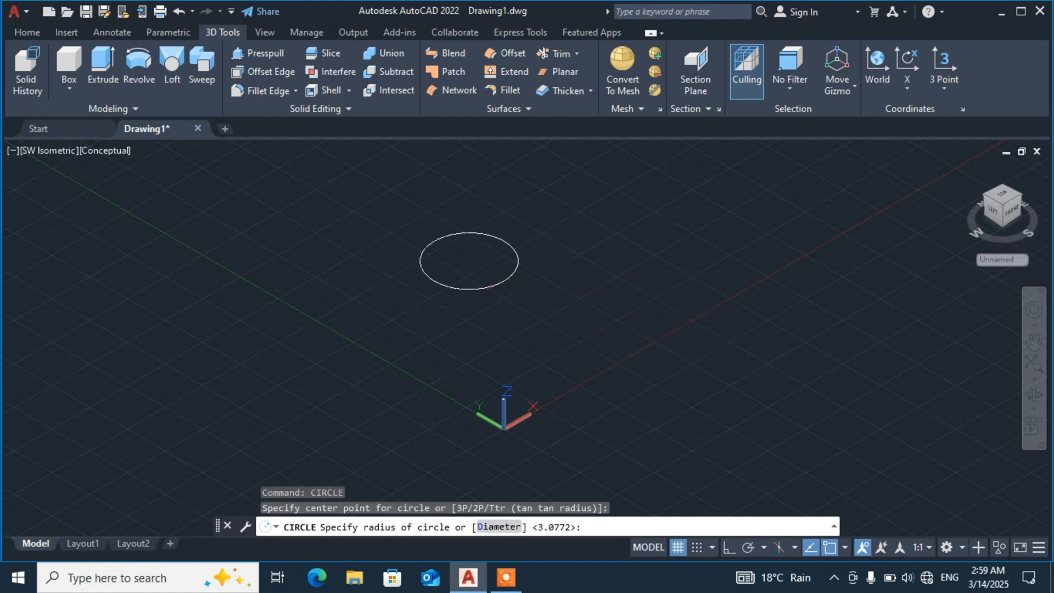
{"action": "left_click", "coordinate": [499, 282]}
- Extrude the circle upward into a solid cylinder about 4.5 units high
{"action": "left_click", "coordinate": [92, 63]}
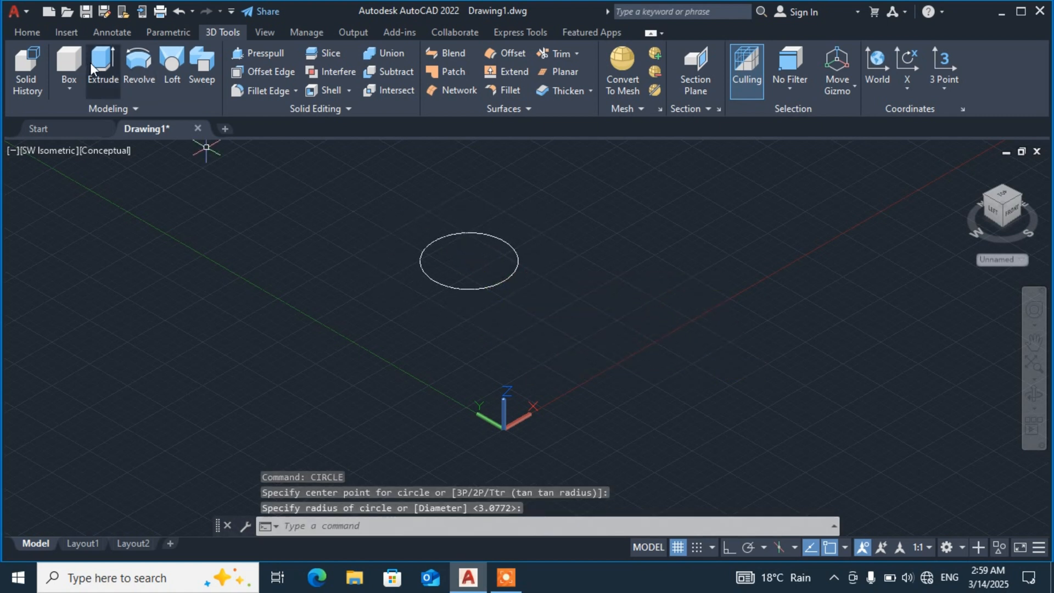
{"action": "left_click", "coordinate": [425, 274]}
{"action": "key", "text": "Return"}
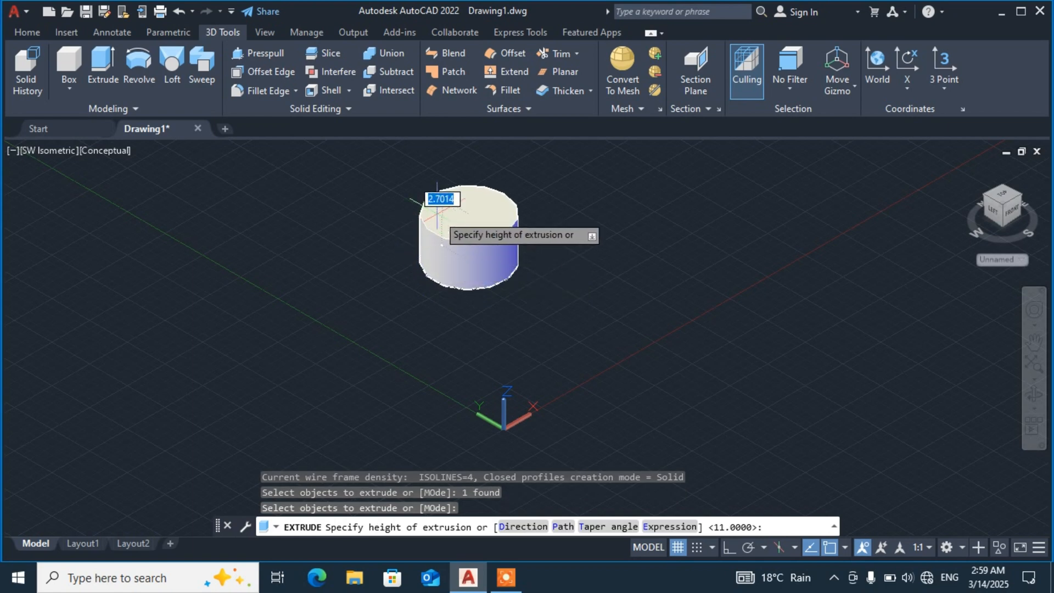
{"action": "left_click", "coordinate": [447, 183]}
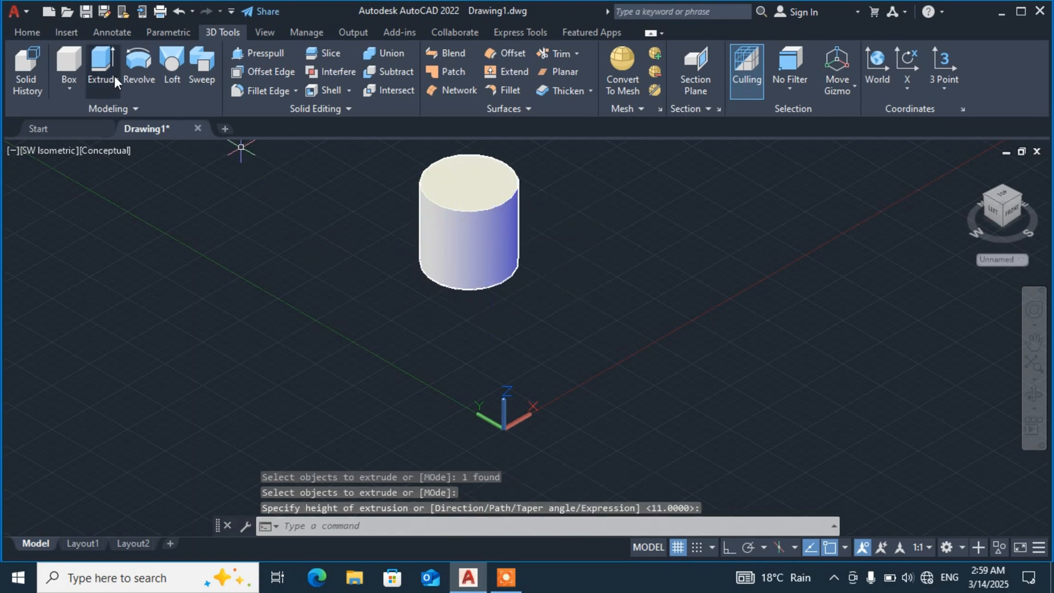
- Draw a rectangle on the XY plane across the positive X axis, clear of the cylinder
{"action": "type", "text": "re"}
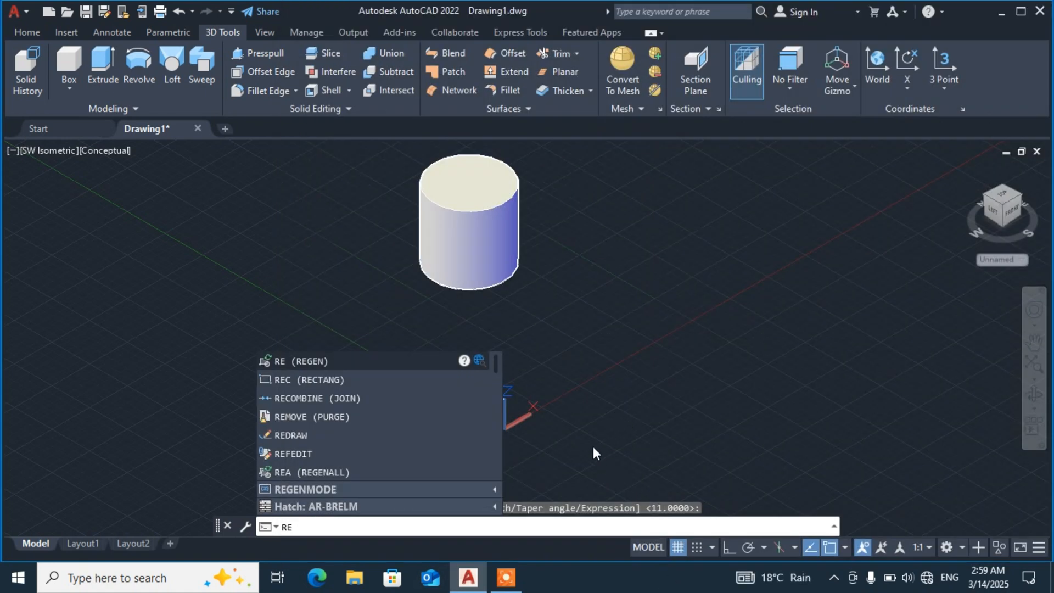
{"action": "left_click", "coordinate": [346, 379]}
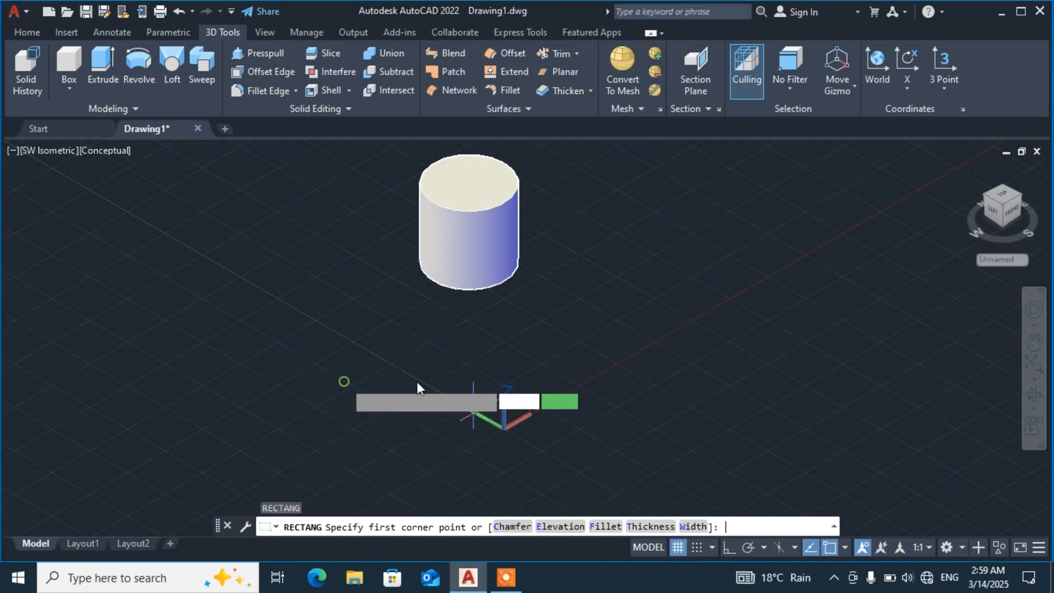
{"action": "left_click", "coordinate": [654, 301]}
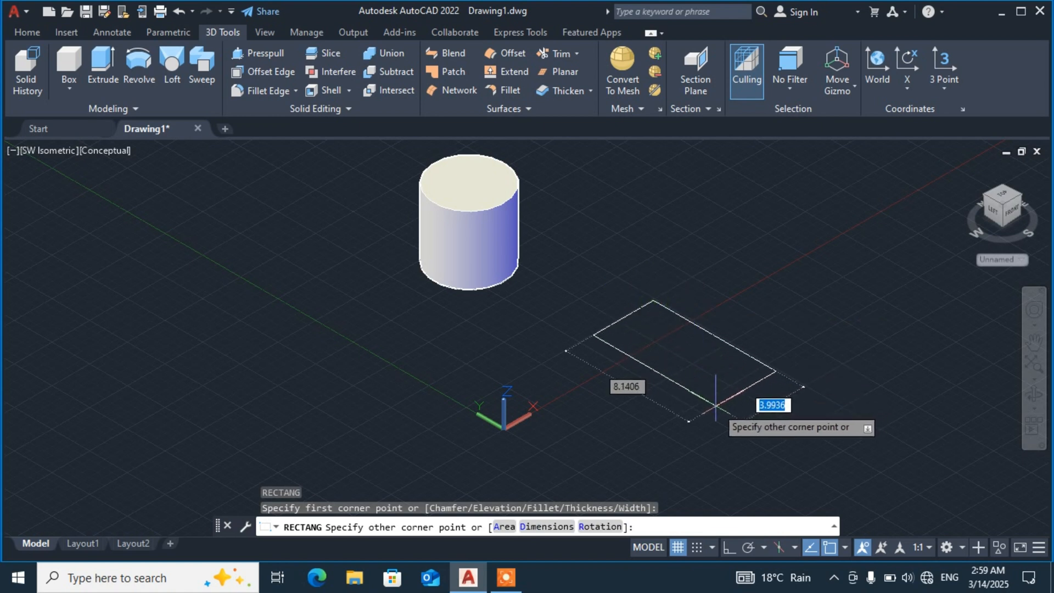
{"action": "left_click", "coordinate": [686, 389]}
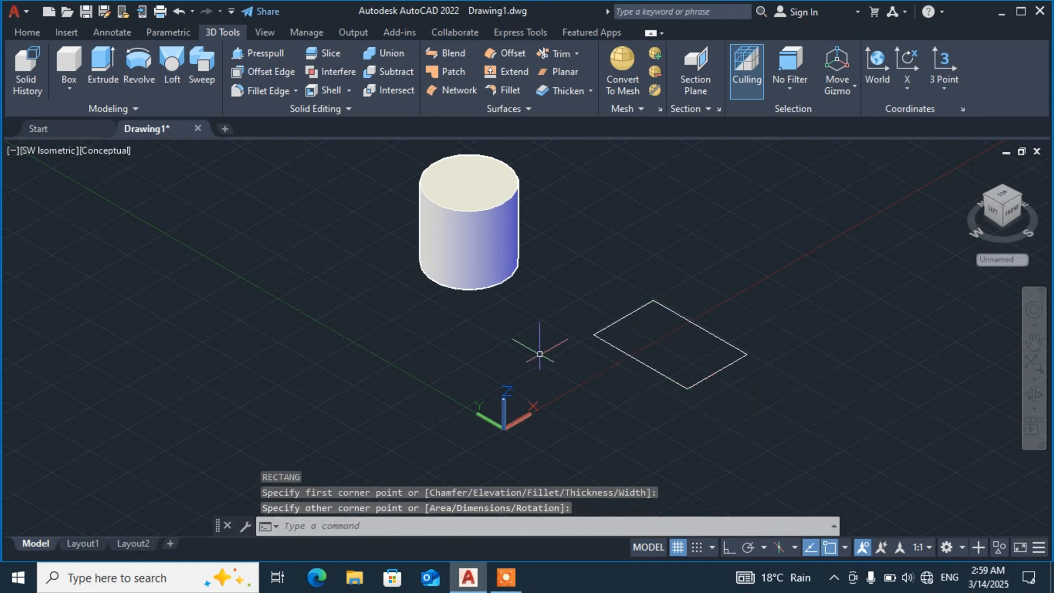
- Extrude the rectangle upward into a solid box about 4 units high
{"action": "left_click", "coordinate": [102, 64]}
{"action": "left_click", "coordinate": [695, 385]}
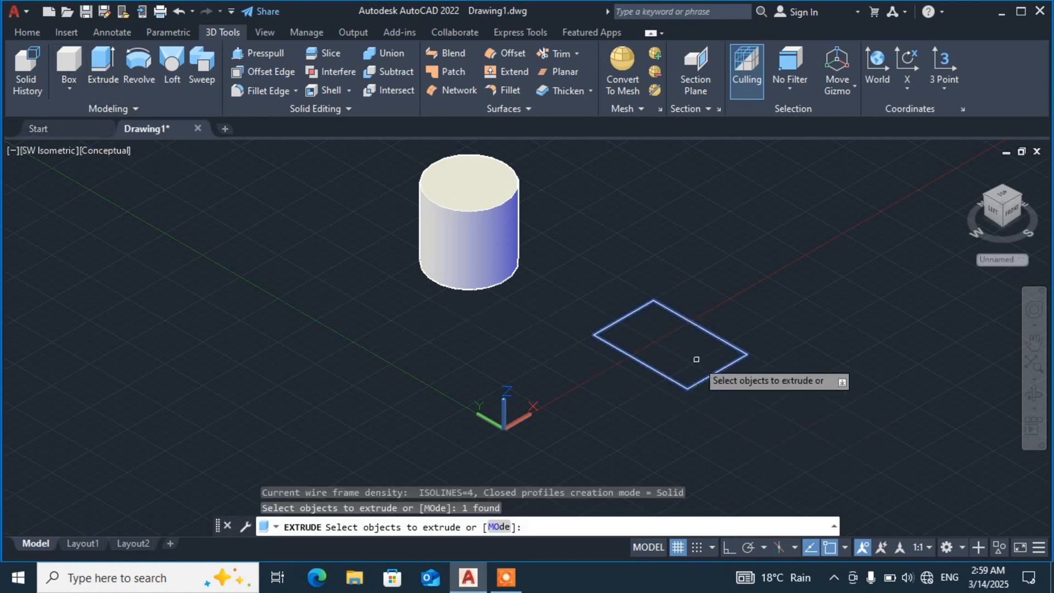
{"action": "key", "text": "Return"}
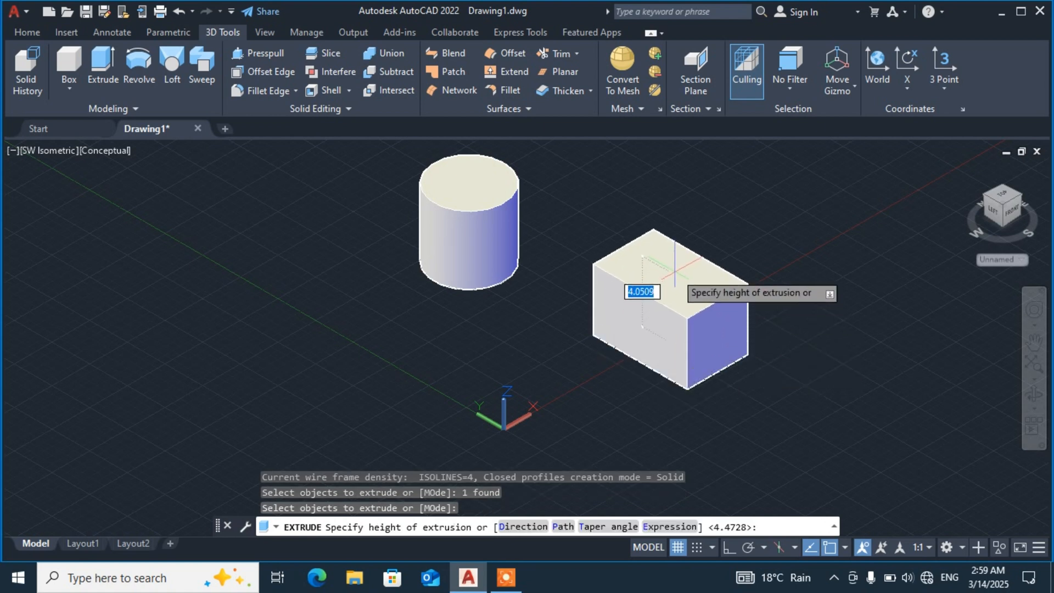
{"action": "left_click", "coordinate": [680, 269]}
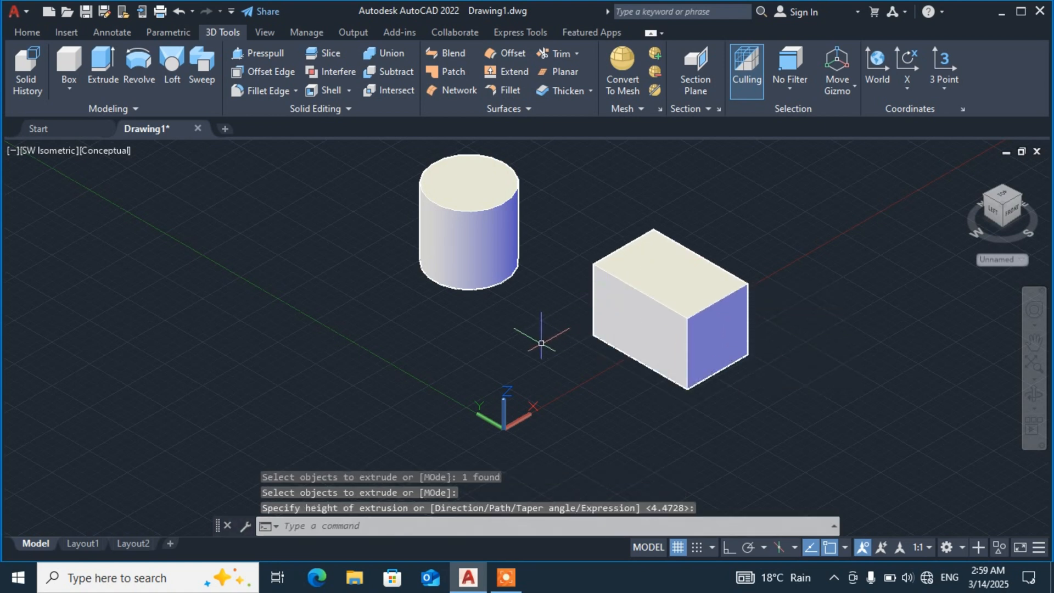
- Split the model space showing the cylinder and box with the Four: Equal viewport configuration
{"action": "left_click", "coordinate": [12, 149]}
{"action": "mouse_move", "coordinate": [109, 184]}
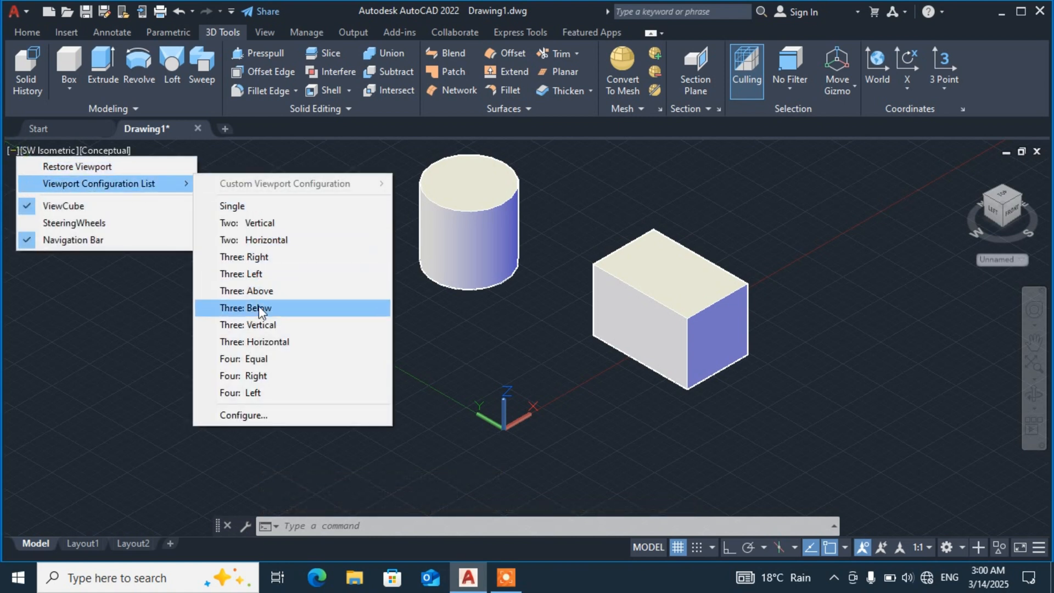
{"action": "left_click", "coordinate": [271, 360]}
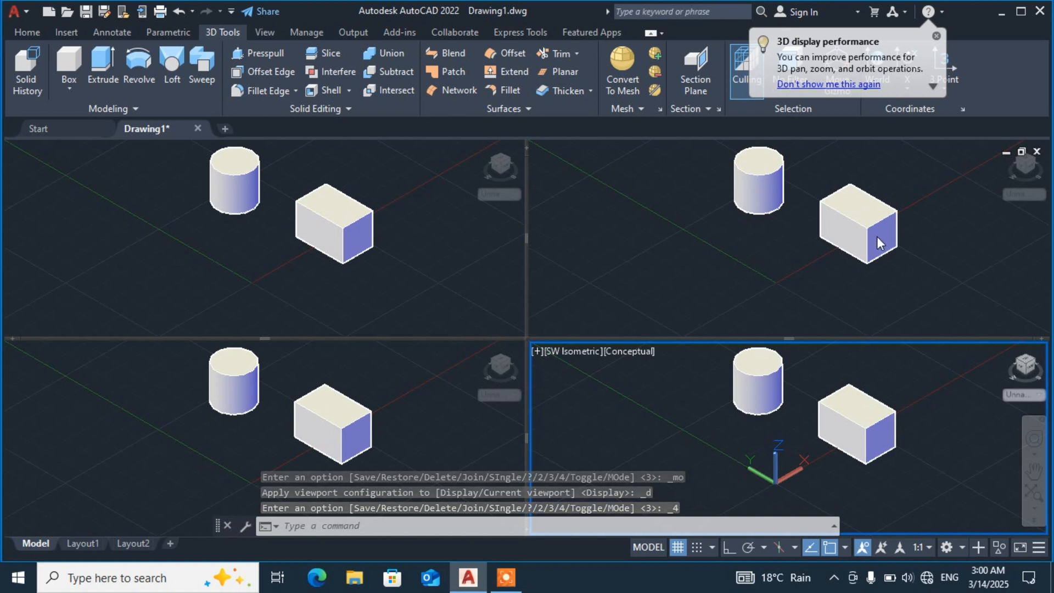
- Set the upper-right viewport to the Front view and the upper-left viewport to the Top view
{"action": "left_click", "coordinate": [895, 244]}
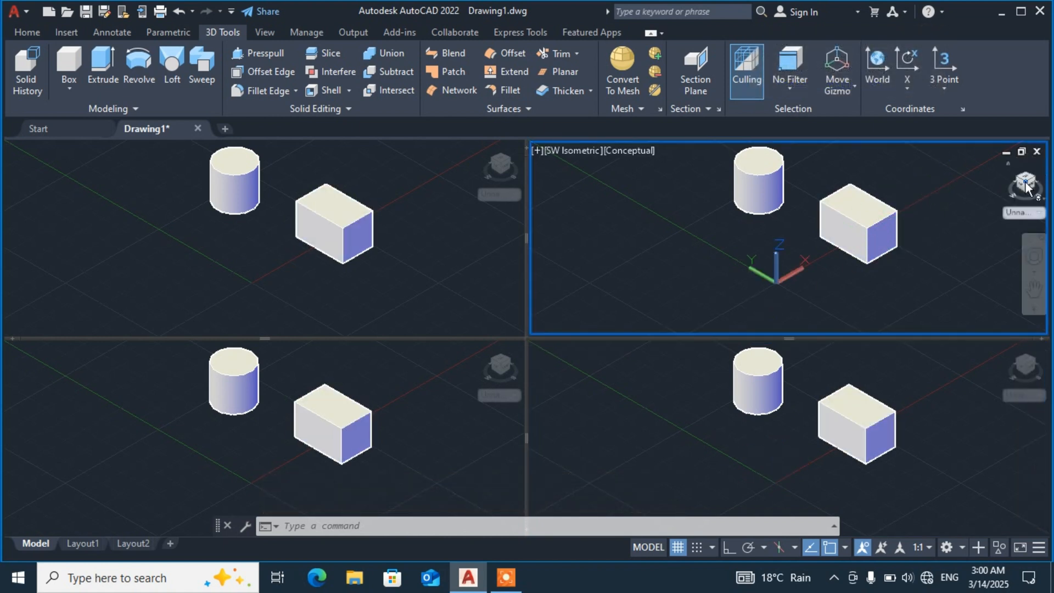
{"action": "left_click_drag", "start_coordinate": [1026, 187], "coordinate": [968, 162]}
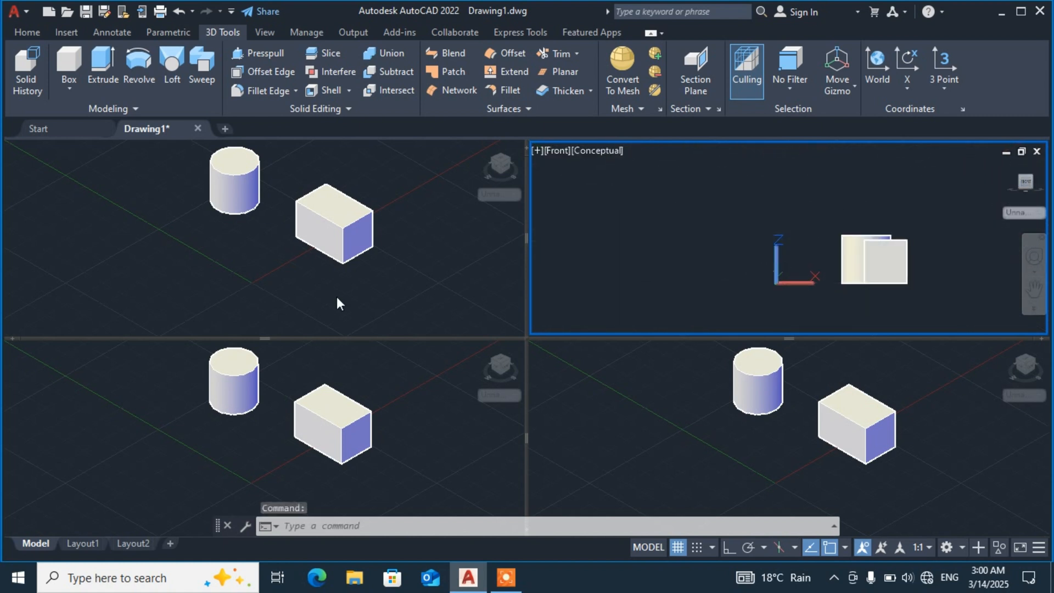
{"action": "left_click", "coordinate": [500, 162]}
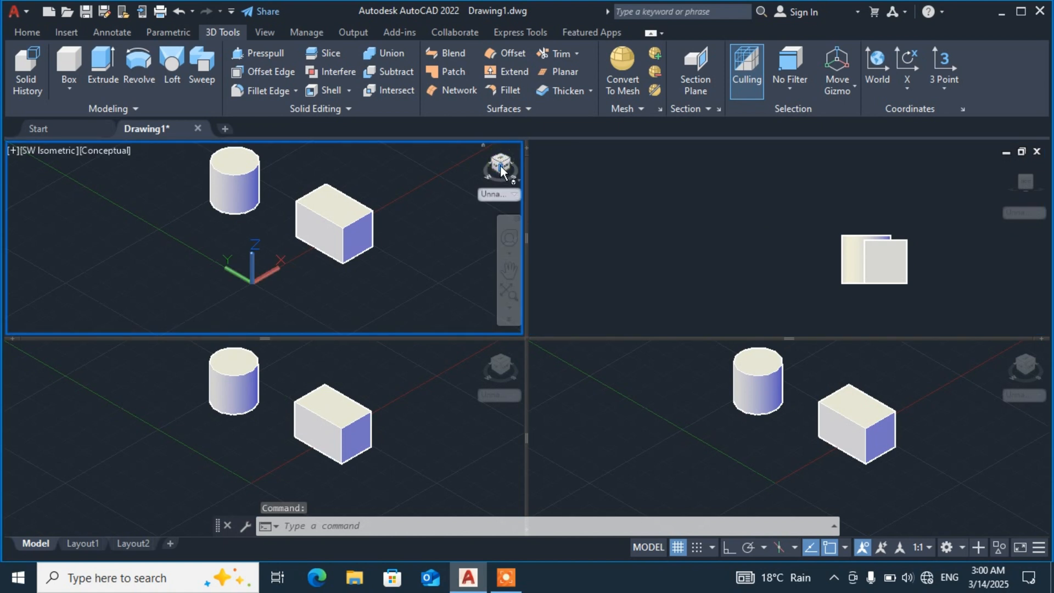
{"action": "left_click", "coordinate": [501, 163]}
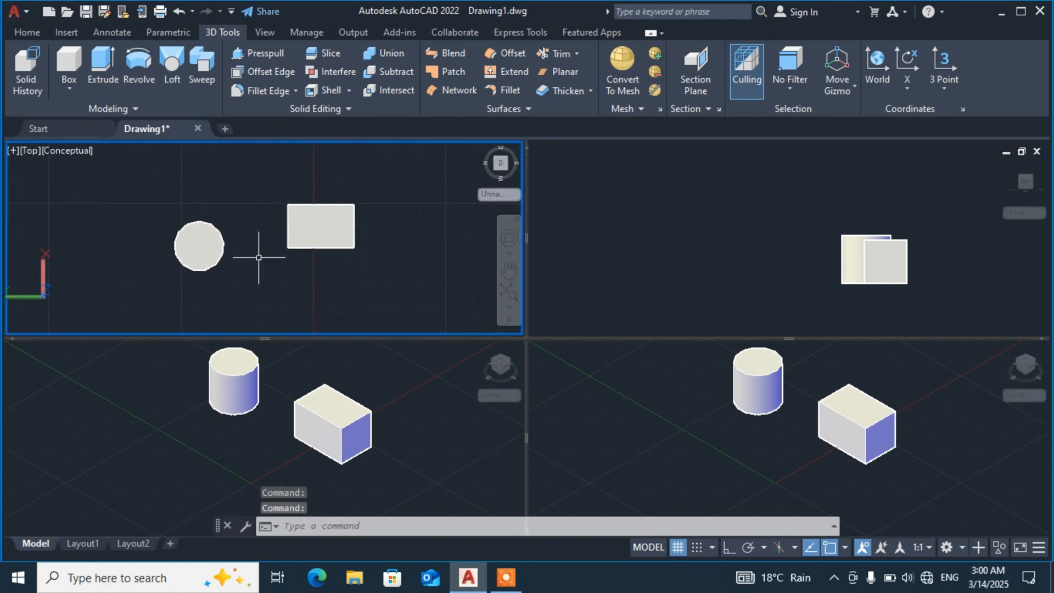
- Set the lower-right viewport to the Back view and the lower-left viewport to the Right view with the ViewCube
{"action": "left_click", "coordinate": [1028, 365]}
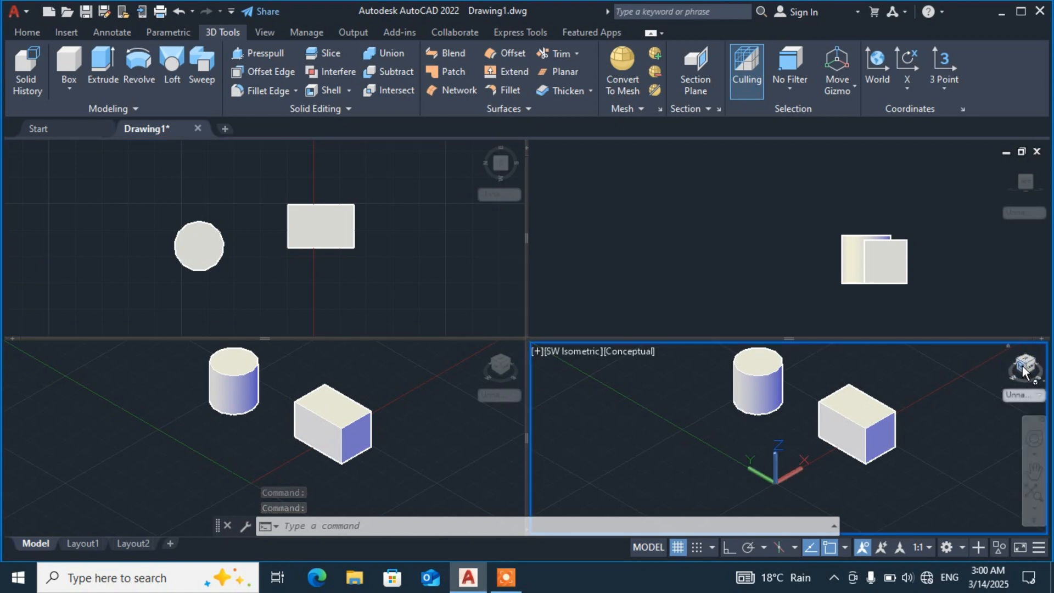
{"action": "left_click", "coordinate": [1021, 371]}
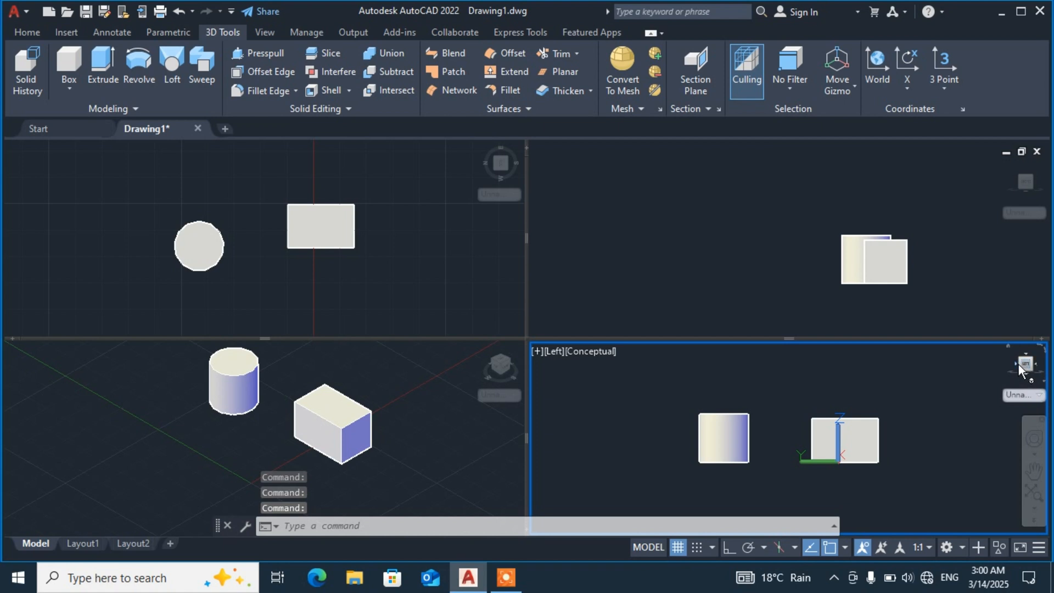
{"action": "left_click", "coordinate": [1016, 363]}
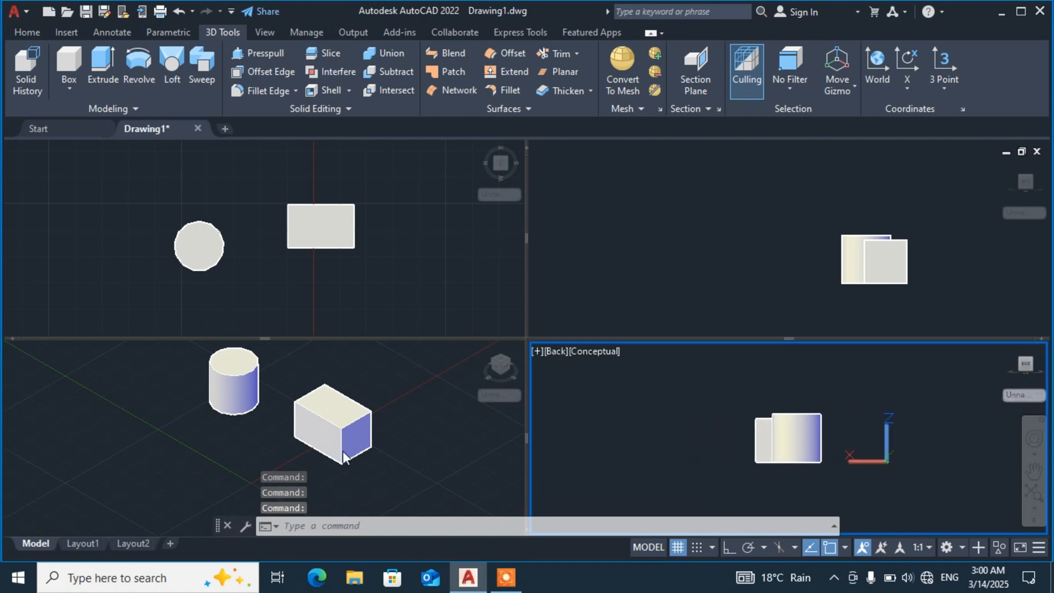
{"action": "left_click", "coordinate": [500, 372]}
{"action": "mouse_move", "coordinate": [508, 360]}
{"action": "left_mouse_down"}
{"action": "mouse_move", "coordinate": [388, 348]}
{"action": "mouse_move", "coordinate": [303, 366]}
{"action": "left_mouse_up"}
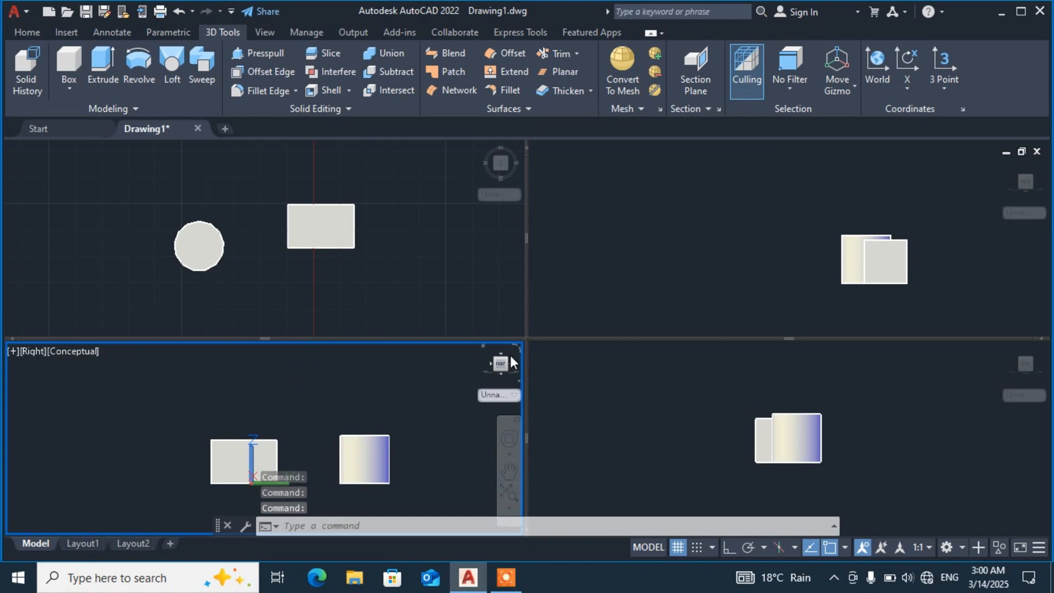
- Return to the Single viewport configuration, keeping the upper-left viewport's Top view
{"action": "left_click", "coordinate": [469, 259]}
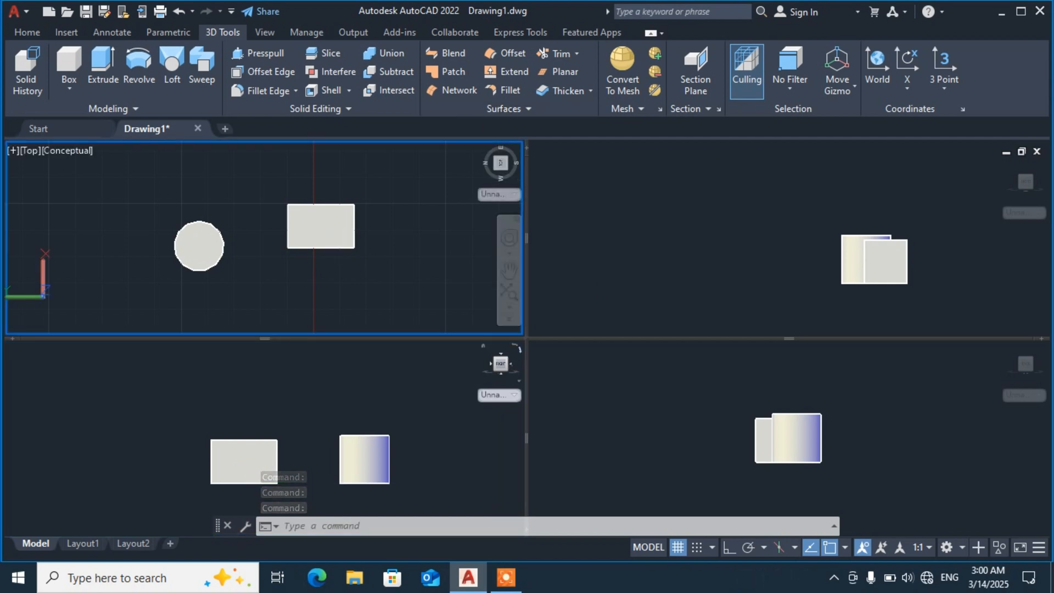
{"action": "left_click", "coordinate": [12, 151]}
{"action": "mouse_move", "coordinate": [127, 196]}
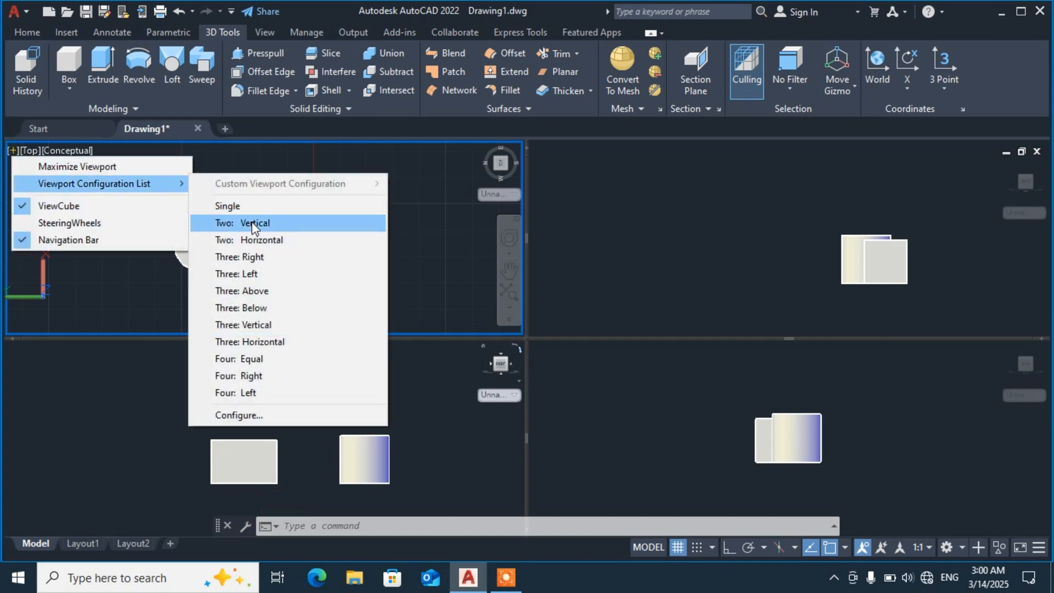
{"action": "left_click", "coordinate": [250, 207]}
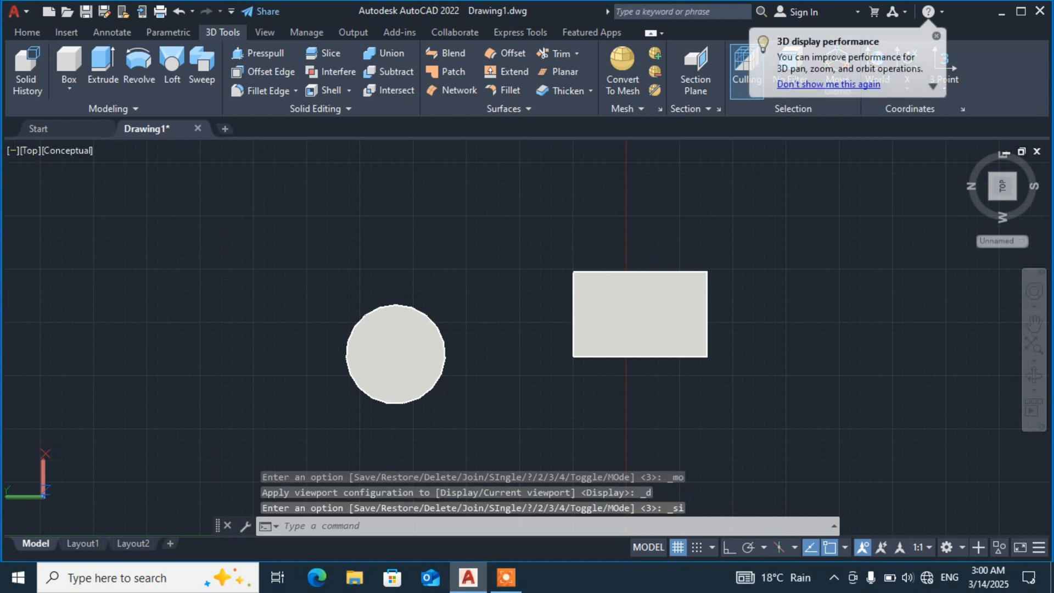
- Switch the model to the 2D Wireframe visual style and restore the standard Top view
{"action": "left_click", "coordinate": [80, 153]}
{"action": "left_click", "coordinate": [115, 190]}
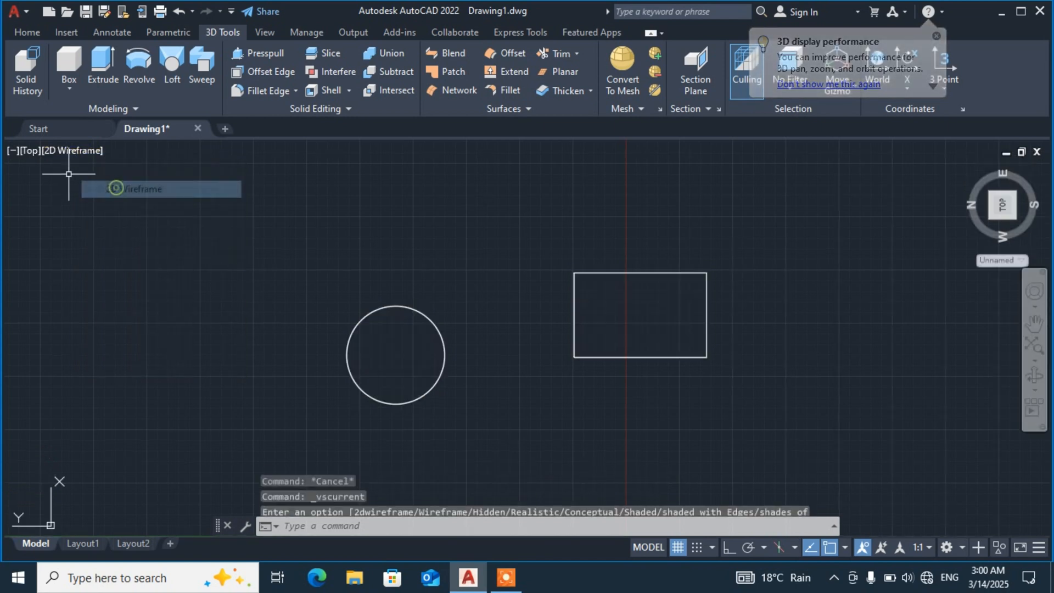
{"action": "left_click", "coordinate": [30, 150]}
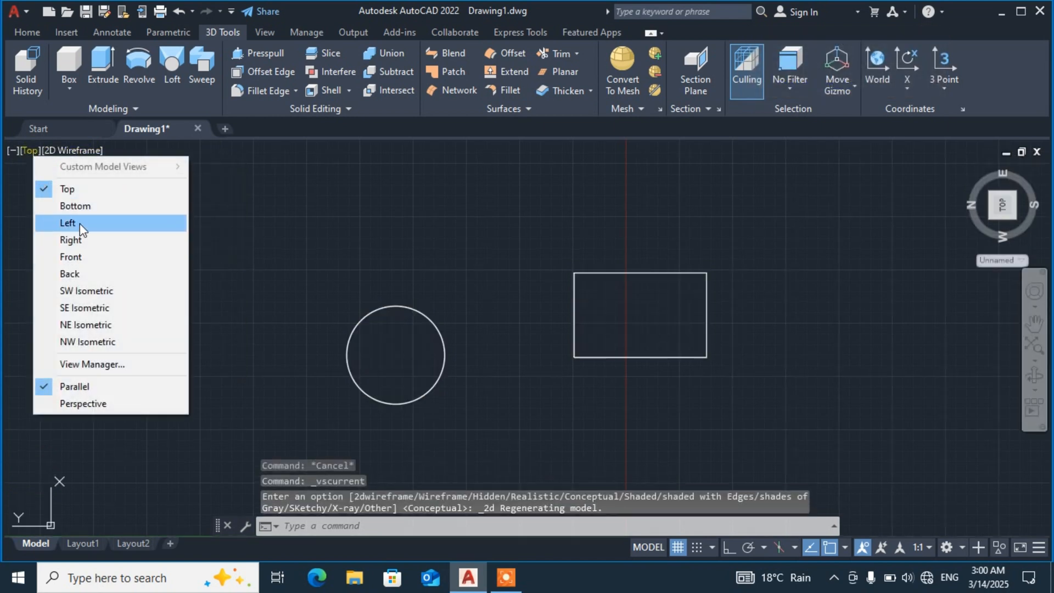
{"action": "left_click", "coordinate": [83, 192]}
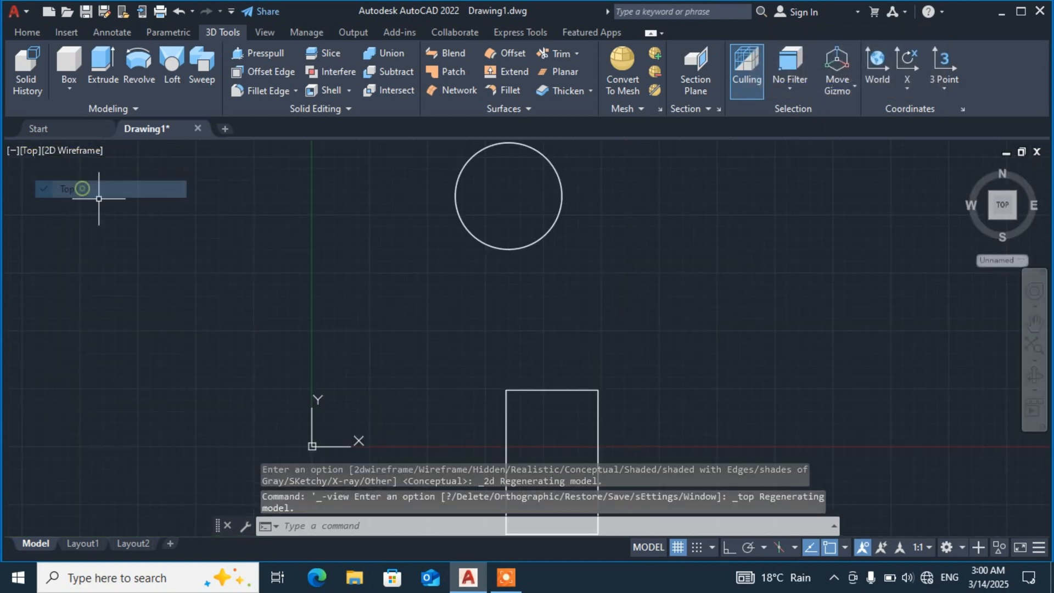
{"action": "left_click", "coordinate": [13, 150]}
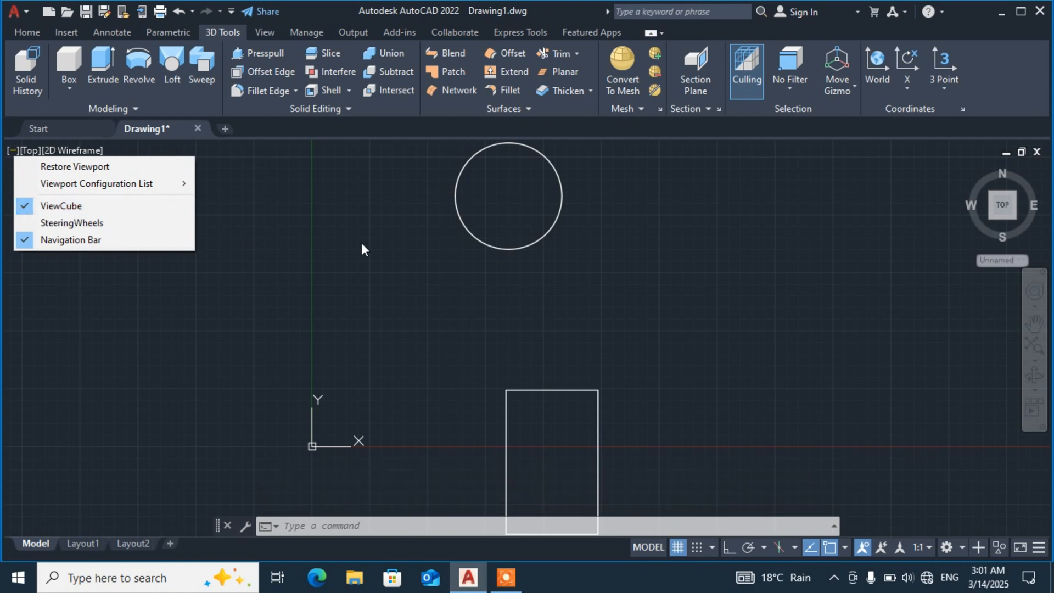
{"action": "left_click", "coordinate": [560, 316]}
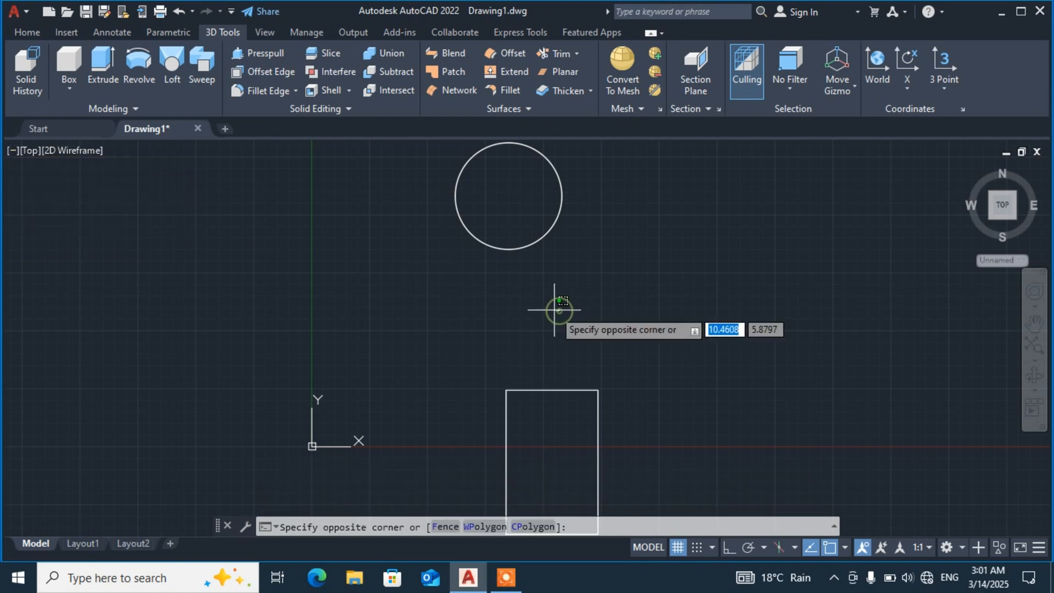
{"action": "left_click", "coordinate": [494, 282]}
{"action": "scroll", "coordinate": [482, 282], "scroll_direction": "down", "scroll_amount": 4}
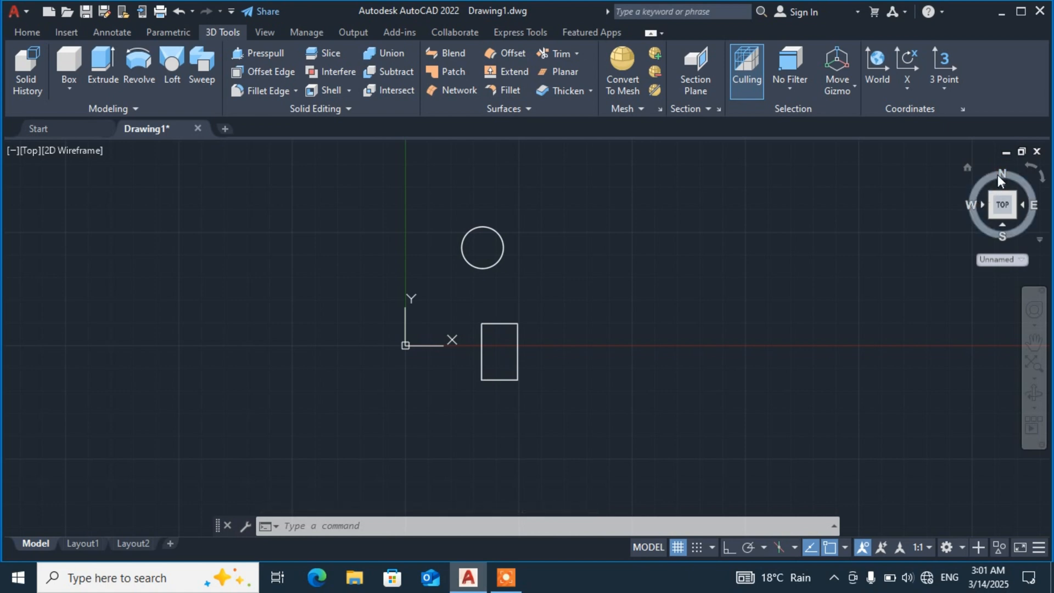
- Apply the Conceptual visual style and show the cylinder and box in the SW Isometric view
{"action": "left_click", "coordinate": [87, 151]}
{"action": "left_click", "coordinate": [131, 206]}
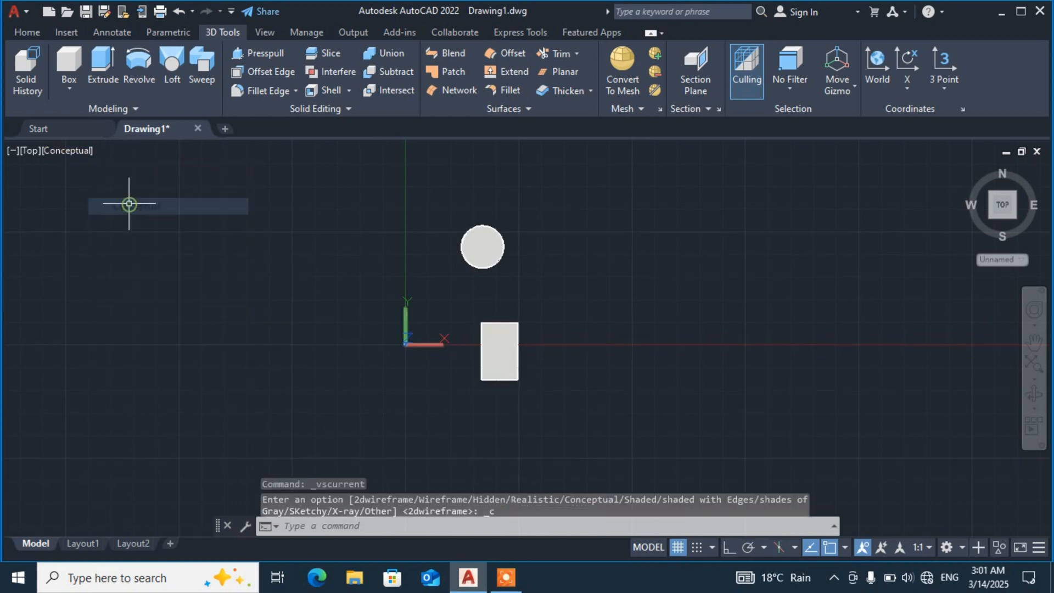
{"action": "left_click", "coordinate": [31, 150]}
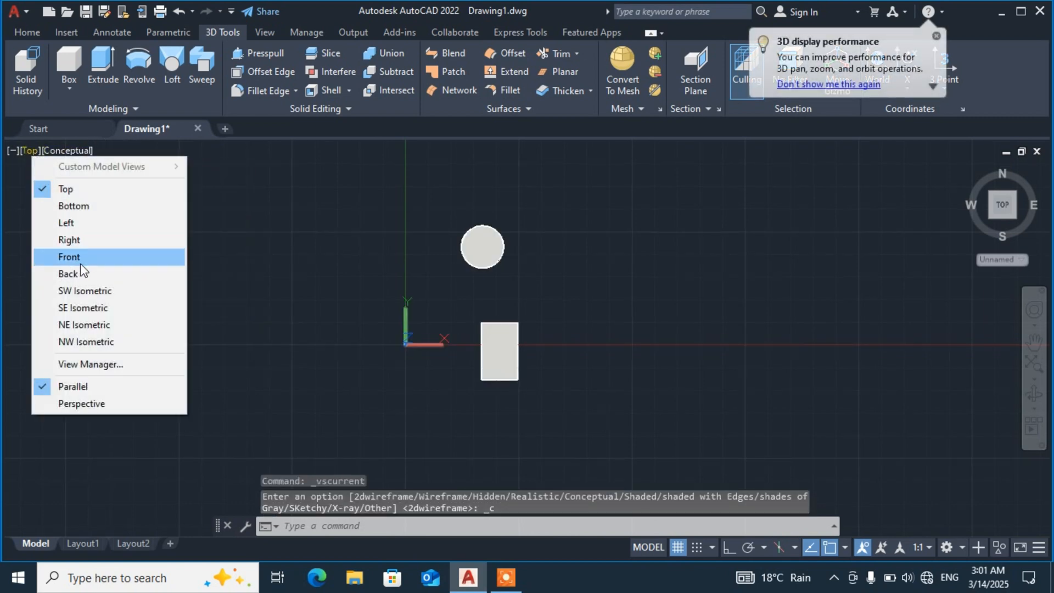
{"action": "left_click", "coordinate": [108, 290]}
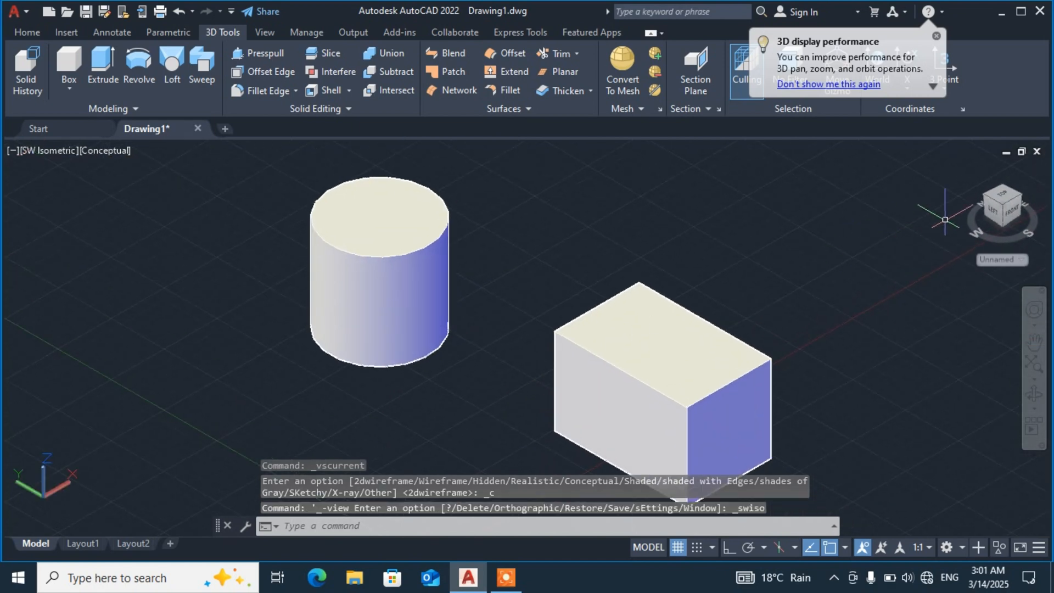
- Rotate the solids with the ViewCube from the left-front edge to the Right view, ending at the Top view
{"action": "left_click", "coordinate": [1007, 216]}
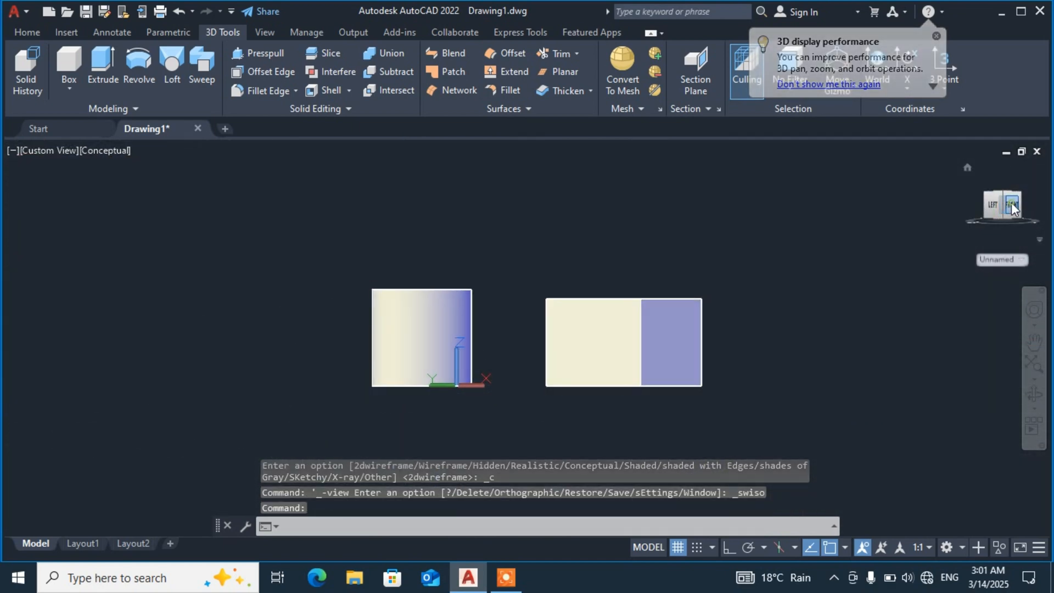
{"action": "left_click", "coordinate": [1001, 204]}
{"action": "left_click", "coordinate": [1024, 203]}
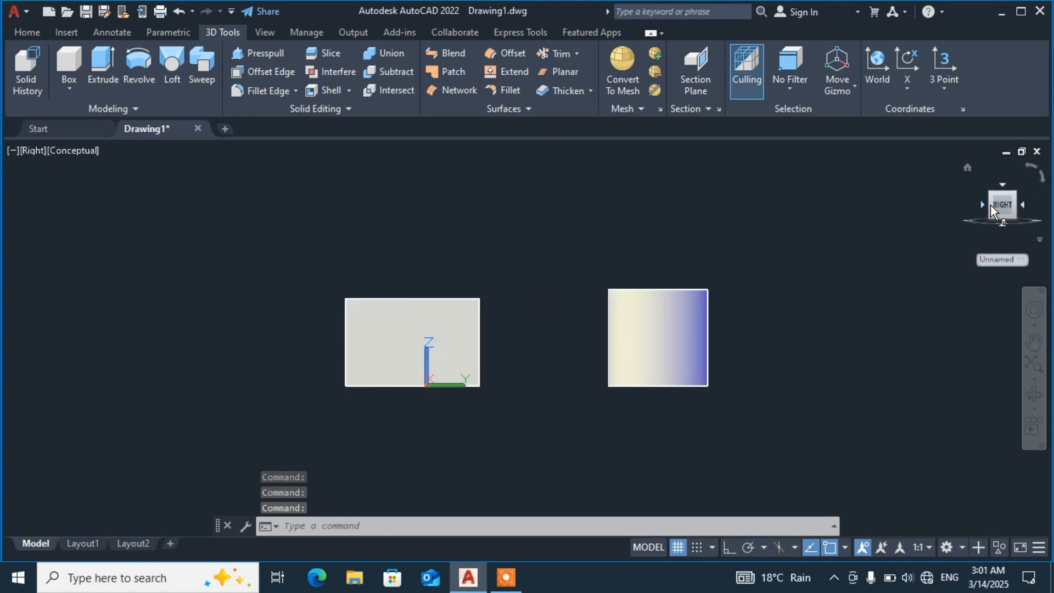
{"action": "mouse_move", "coordinate": [990, 205]}
{"action": "left_mouse_down"}
{"action": "mouse_move", "coordinate": [1001, 225]}
{"action": "mouse_move", "coordinate": [970, 297]}
{"action": "mouse_move", "coordinate": [941, 277]}
{"action": "left_mouse_up"}
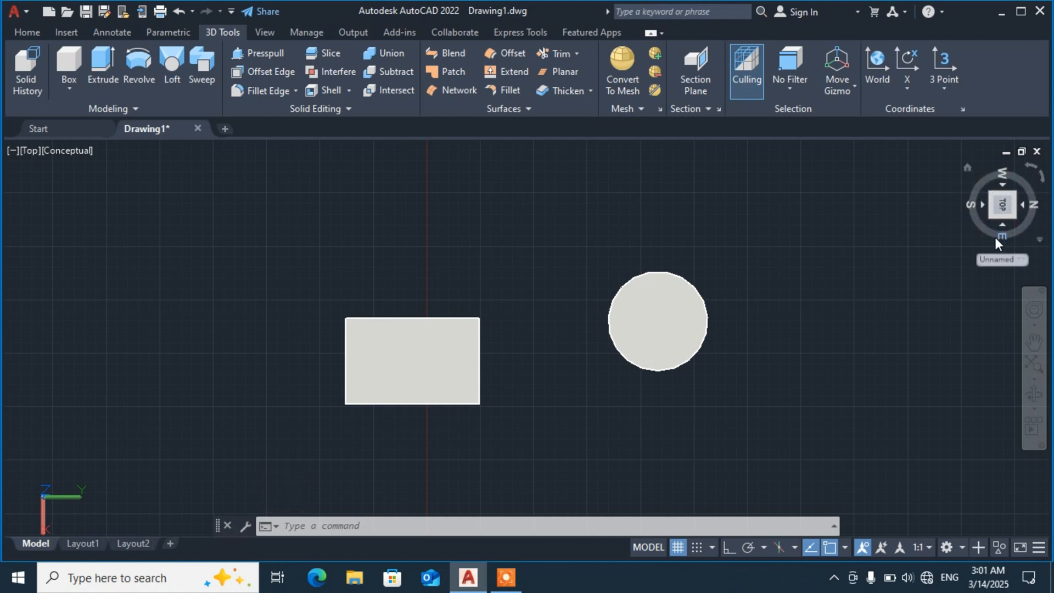
- Use the ViewCube to view the solids from the Front and Right, ending at the Top view
{"action": "left_click", "coordinate": [977, 203]}
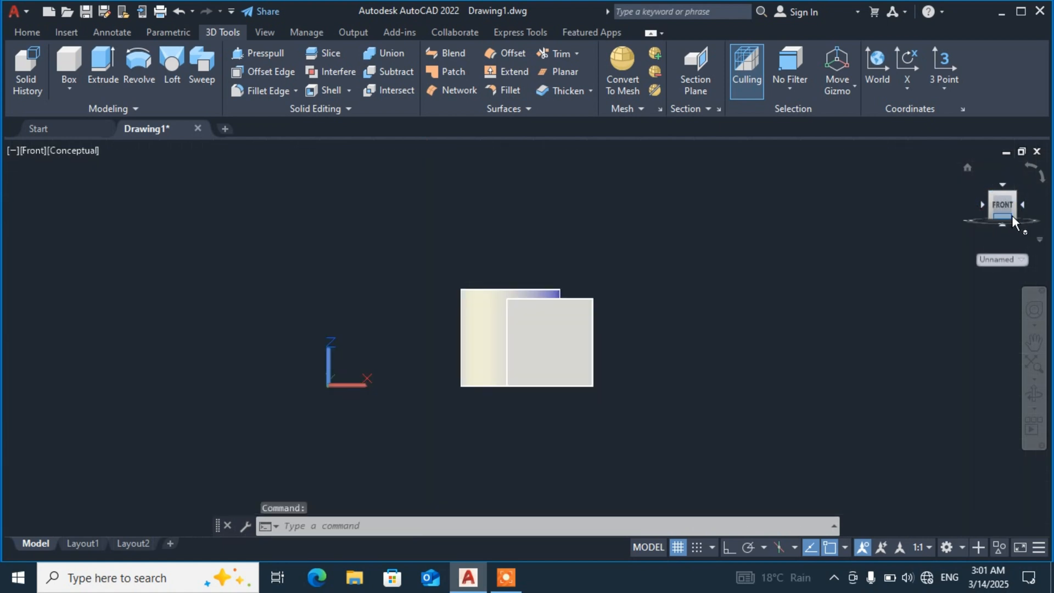
{"action": "left_click", "coordinate": [1000, 224]}
{"action": "left_click", "coordinate": [1037, 206]}
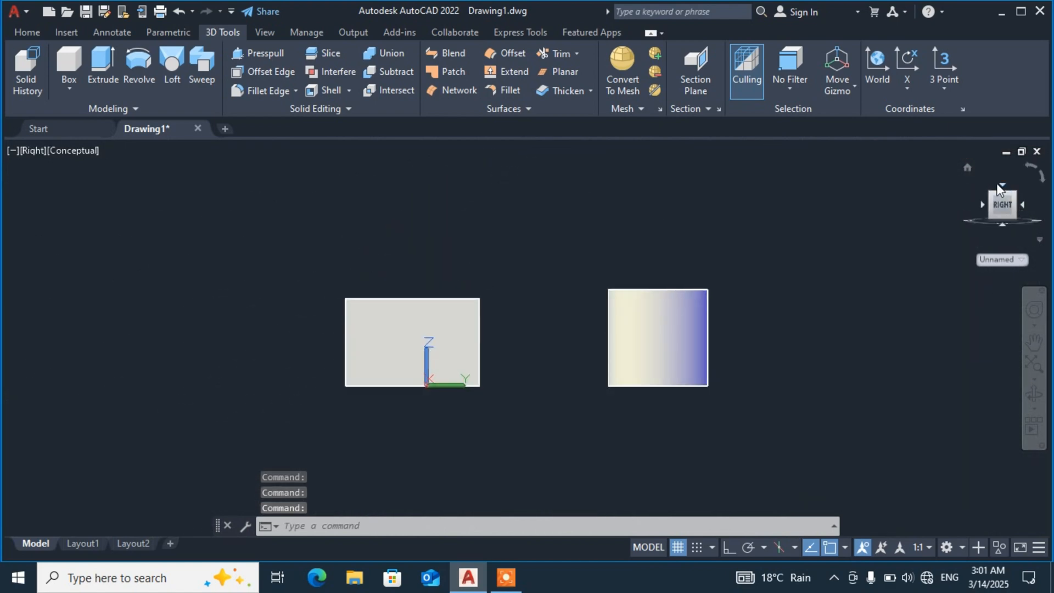
{"action": "left_click", "coordinate": [1000, 186]}
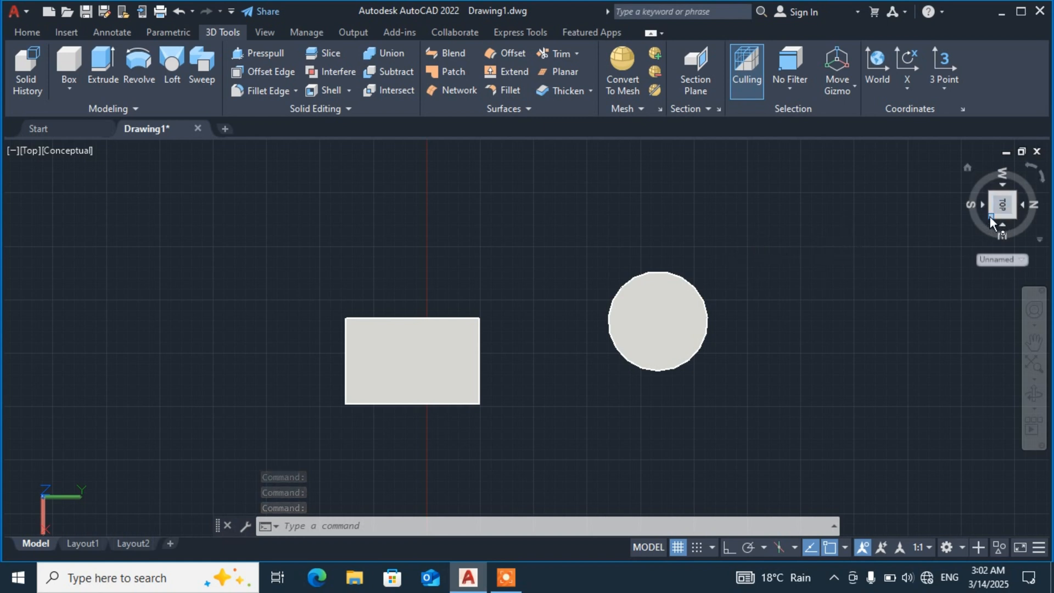
- Orbit the solids freely with the ViewCube to a raised view of the right side and restore the Home view
{"action": "left_click_drag", "start_coordinate": [990, 216], "coordinate": [960, 147]}
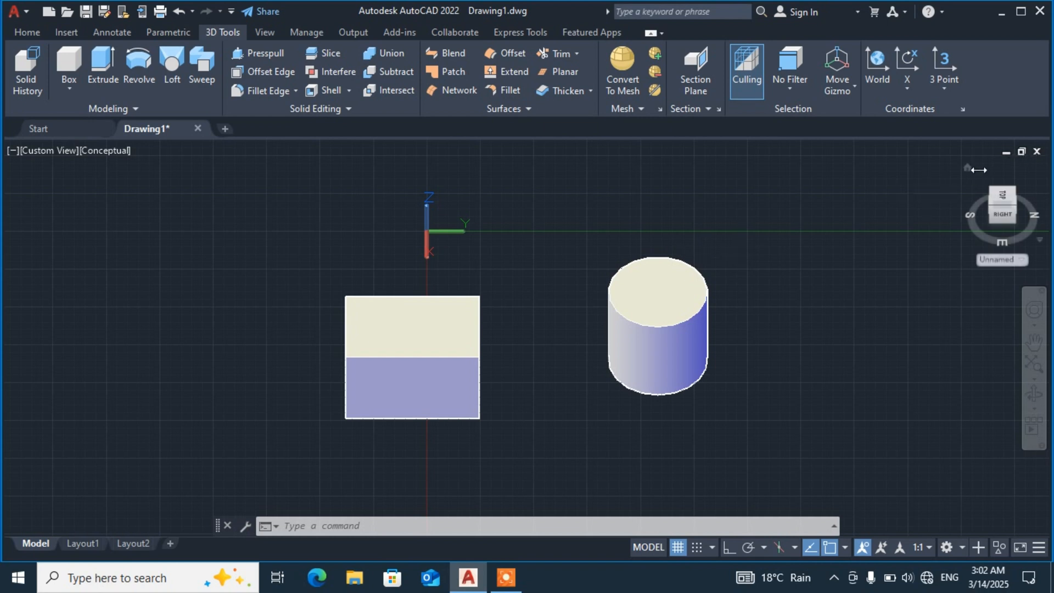
{"action": "left_click", "coordinate": [967, 168]}
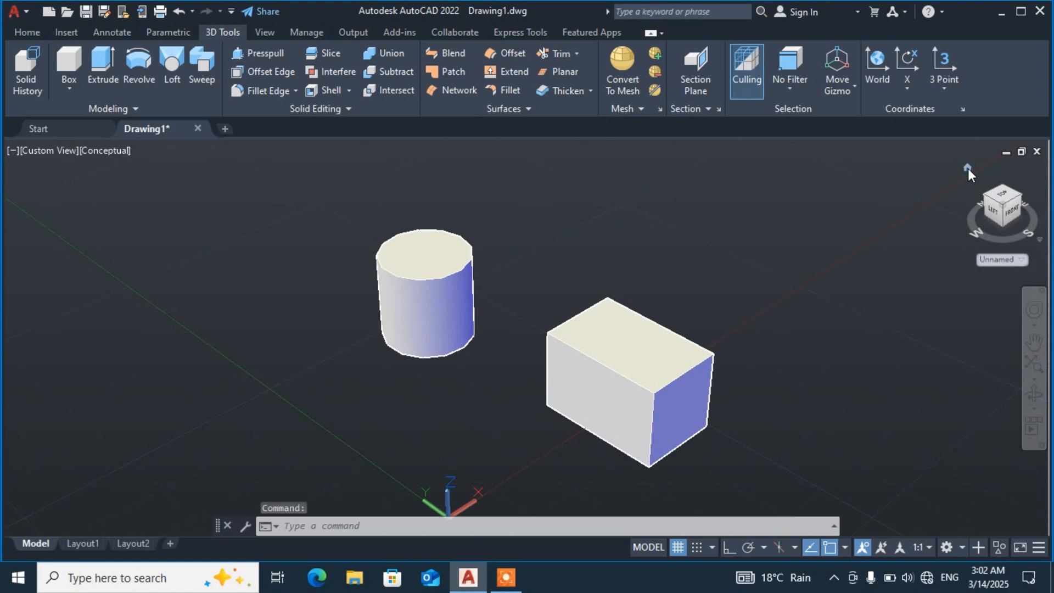
{"action": "left_click", "coordinate": [1037, 241]}
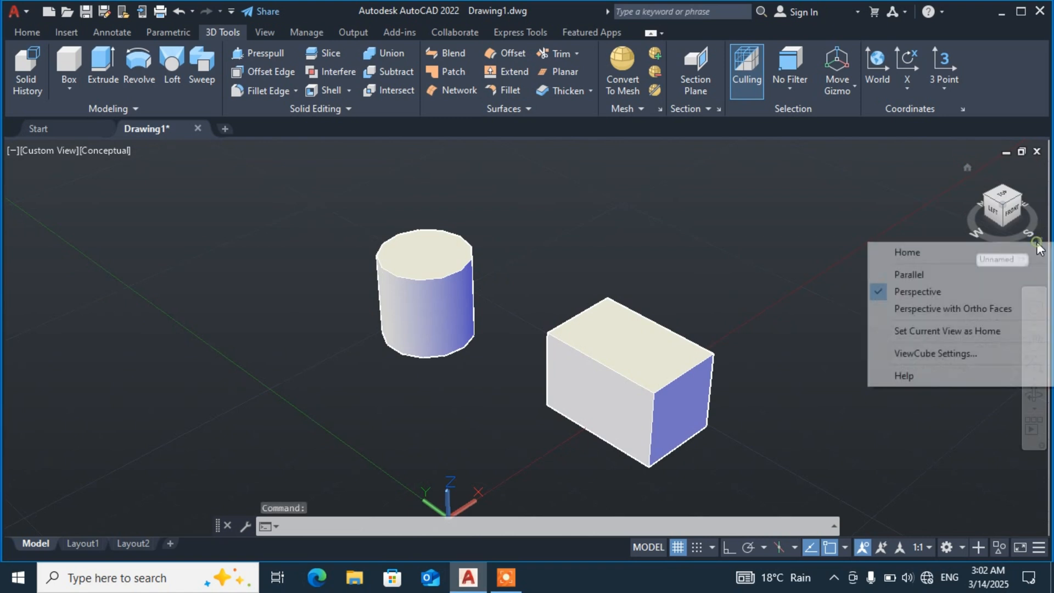
{"action": "left_click", "coordinate": [835, 295]}
- Orbit the solids to a raised front view with the ViewCube and reset to the Home view
{"action": "mouse_move", "coordinate": [1002, 206]}
{"action": "left_mouse_down"}
{"action": "mouse_move", "coordinate": [814, 219]}
{"action": "mouse_move", "coordinate": [807, 177]}
{"action": "left_mouse_up"}
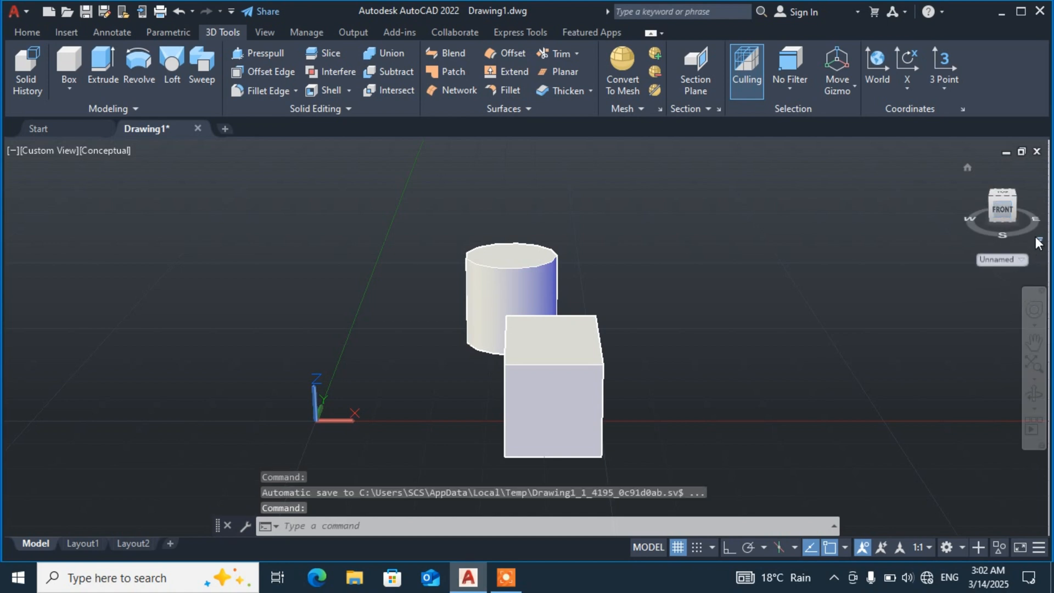
{"action": "left_click", "coordinate": [1039, 242]}
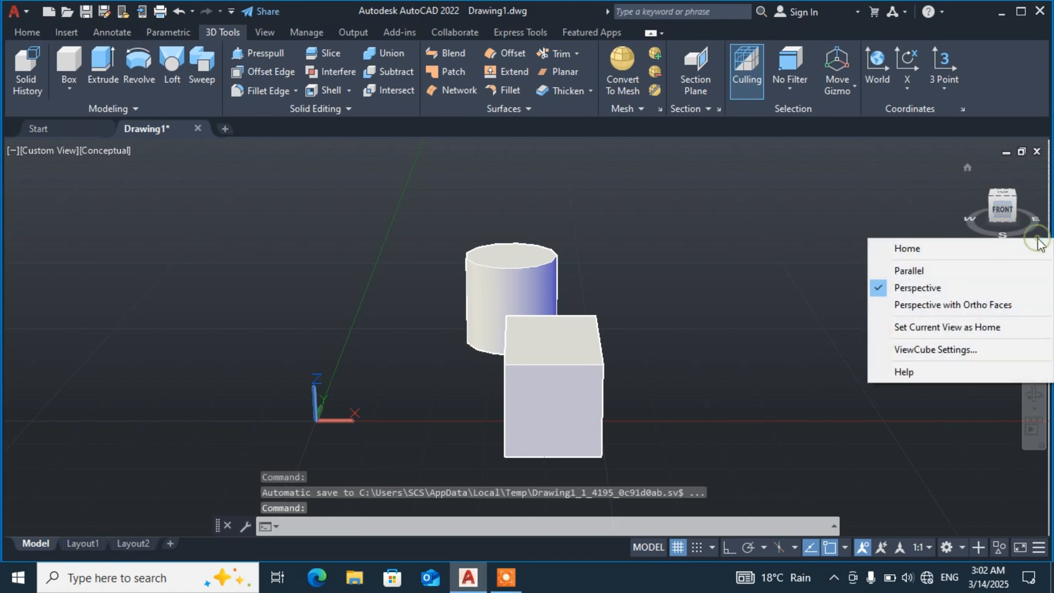
{"action": "left_click", "coordinate": [940, 251]}
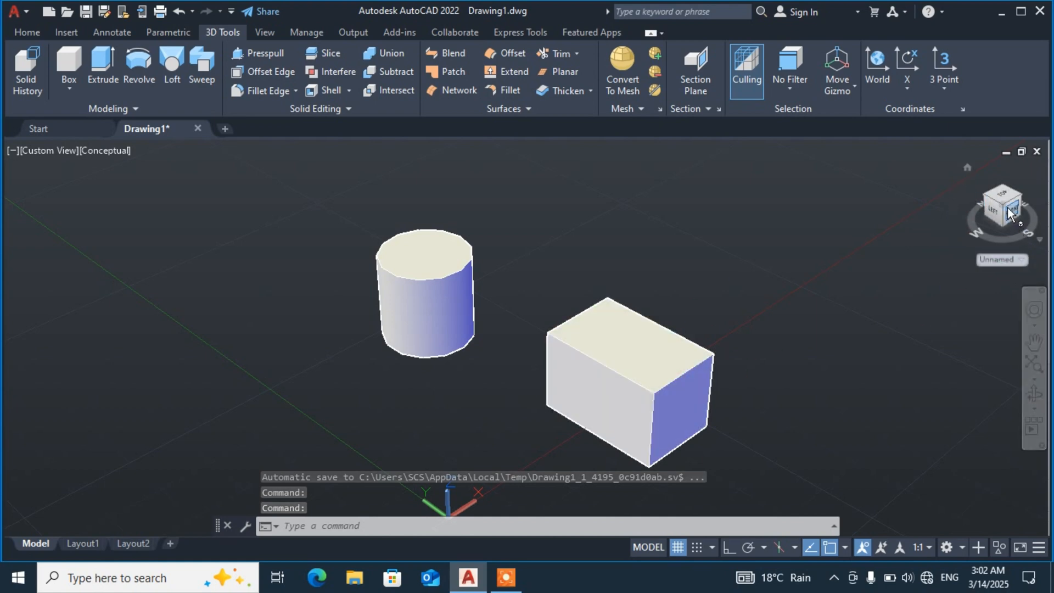
- Orbit the solids around to their right side in perspective, go back to the Home view and show the ViewCube options
{"action": "mouse_move", "coordinate": [981, 214]}
{"action": "left_mouse_down"}
{"action": "mouse_move", "coordinate": [793, 238]}
{"action": "mouse_move", "coordinate": [705, 198]}
{"action": "mouse_move", "coordinate": [510, 231]}
{"action": "left_mouse_up"}
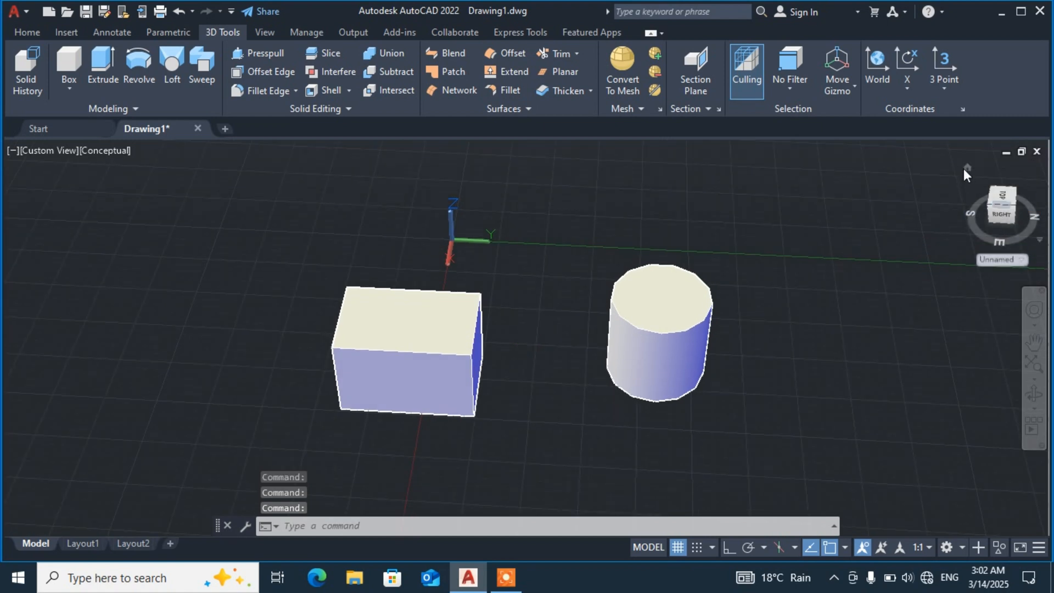
{"action": "left_click", "coordinate": [968, 166]}
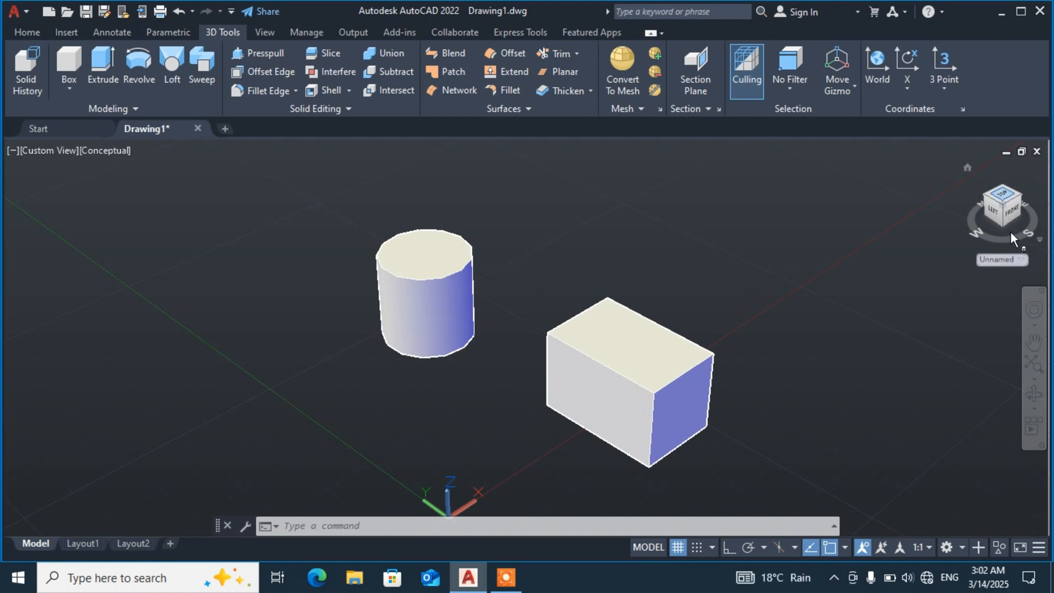
{"action": "left_click", "coordinate": [1040, 241]}
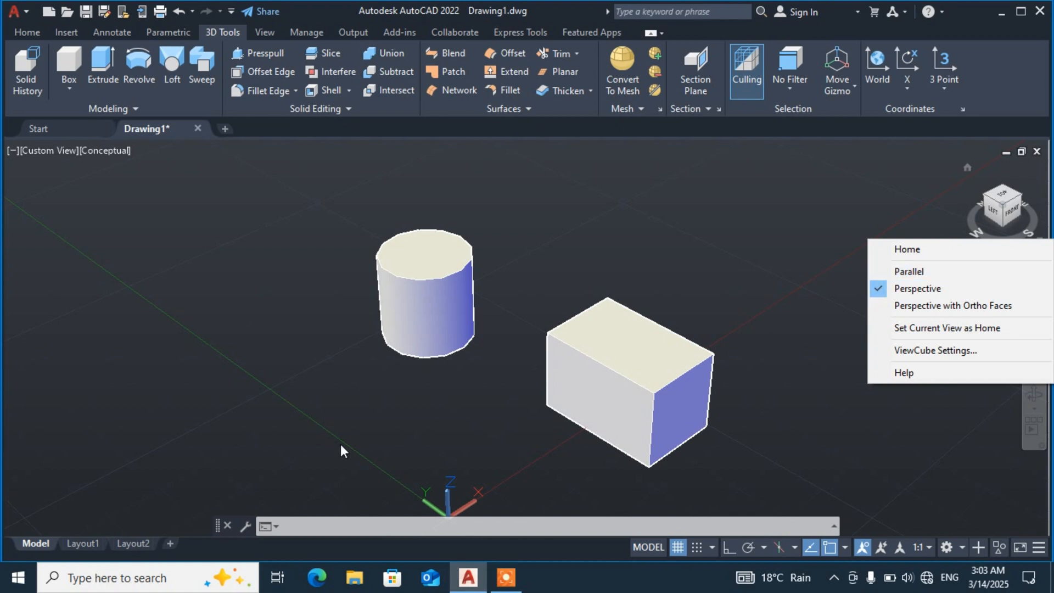
- Open Paint and enlarge the blank canvas to 1301 × 540 px
{"action": "left_click", "coordinate": [144, 580]}
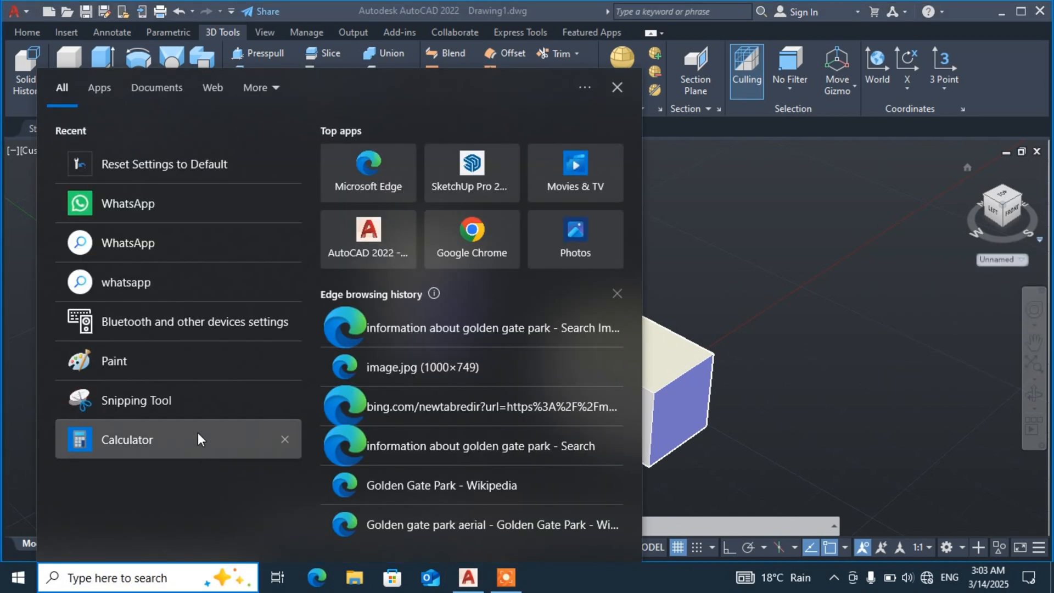
{"action": "left_click", "coordinate": [114, 361]}
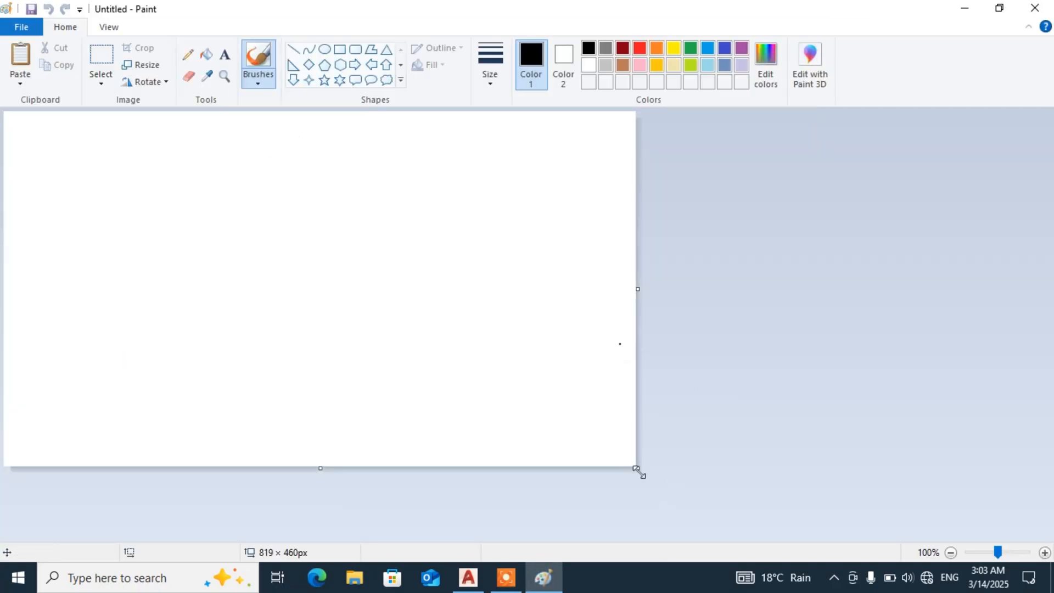
{"action": "left_click_drag", "start_coordinate": [638, 469], "coordinate": [1008, 529]}
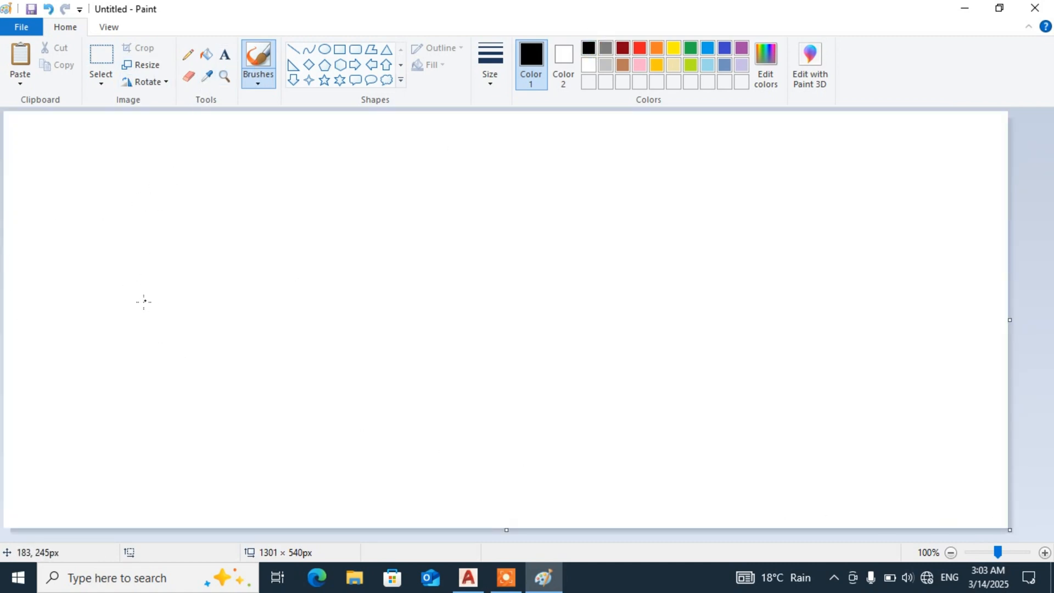
- Brush three overlapping arches across the canvas with curves fanning down from their first crossing, and close Paint without saving
{"action": "mouse_move", "coordinate": [143, 302]}
{"action": "left_mouse_down"}
{"action": "mouse_move", "coordinate": [203, 226]}
{"action": "mouse_move", "coordinate": [345, 229]}
{"action": "mouse_move", "coordinate": [384, 288]}
{"action": "mouse_move", "coordinate": [571, 181]}
{"action": "mouse_move", "coordinate": [779, 189]}
{"action": "left_mouse_up"}
{"action": "mouse_move", "coordinate": [760, 275]}
{"action": "left_mouse_down"}
{"action": "mouse_move", "coordinate": [764, 225]}
{"action": "mouse_move", "coordinate": [945, 191]}
{"action": "mouse_move", "coordinate": [1002, 235]}
{"action": "left_mouse_up"}
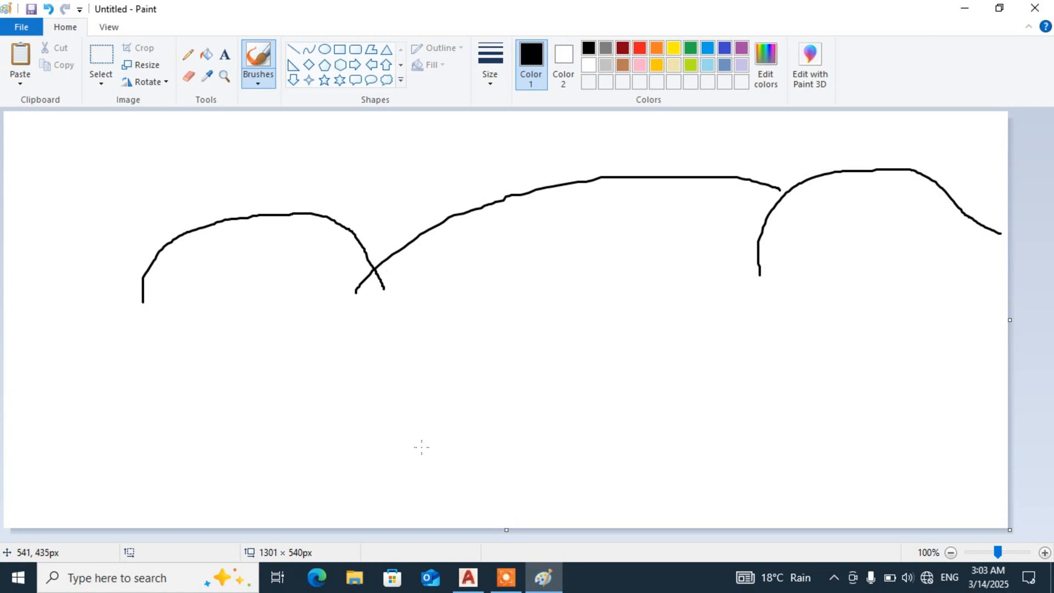
{"action": "mouse_move", "coordinate": [414, 451]}
{"action": "left_mouse_down"}
{"action": "mouse_move", "coordinate": [422, 404]}
{"action": "mouse_move", "coordinate": [410, 341]}
{"action": "left_mouse_up"}
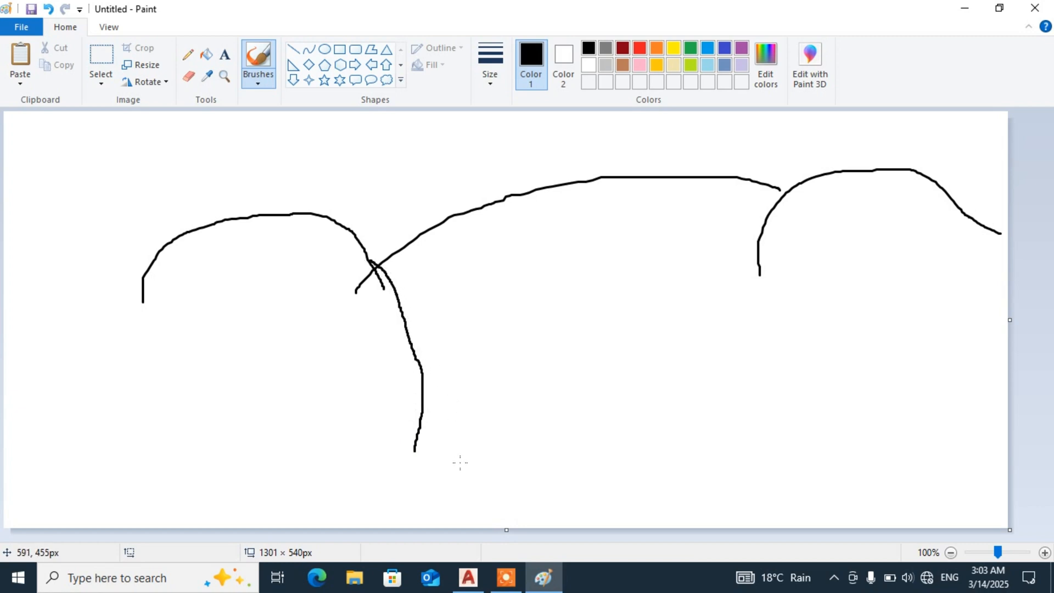
{"action": "left_click_drag", "start_coordinate": [458, 461], "coordinate": [461, 404]}
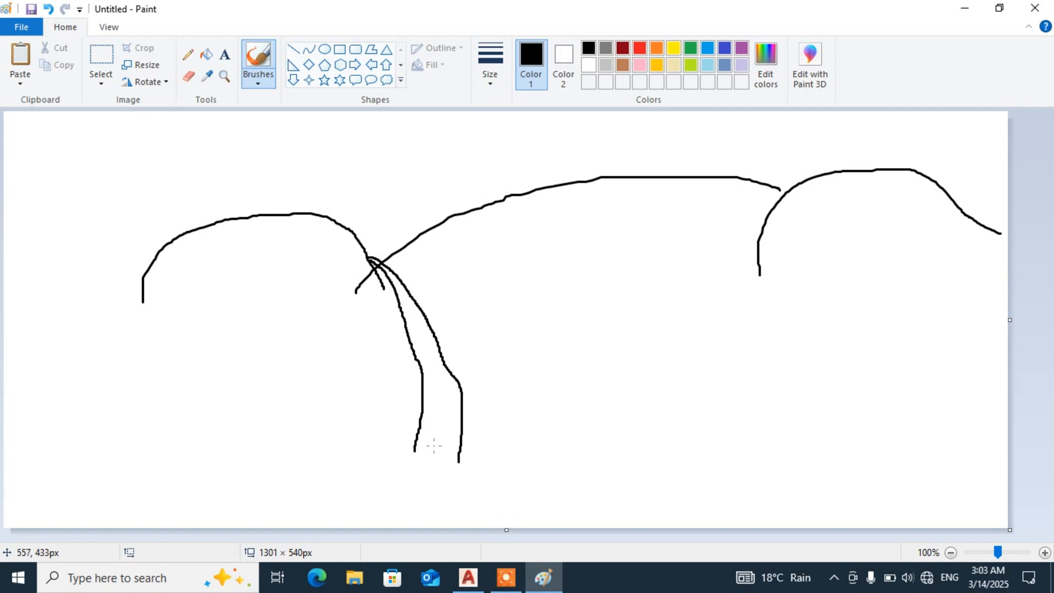
{"action": "left_click_drag", "start_coordinate": [433, 445], "coordinate": [437, 399]}
{"action": "left_click_drag", "start_coordinate": [428, 350], "coordinate": [407, 307]}
{"action": "mouse_move", "coordinate": [535, 456]}
{"action": "left_mouse_down"}
{"action": "mouse_move", "coordinate": [510, 343]}
{"action": "mouse_move", "coordinate": [392, 251]}
{"action": "left_mouse_up"}
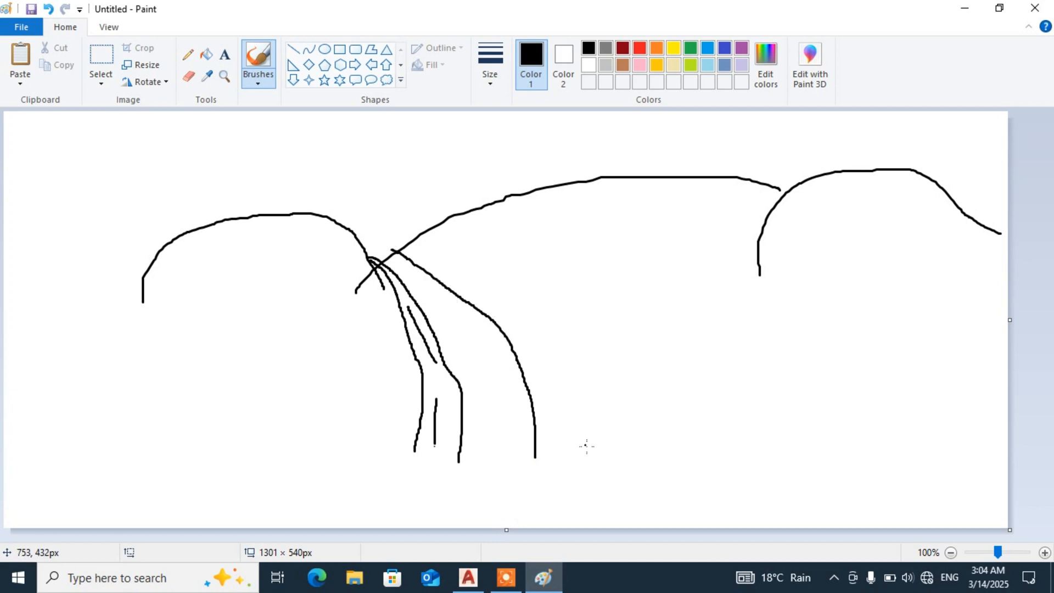
{"action": "mouse_move", "coordinate": [592, 463]}
{"action": "left_mouse_down"}
{"action": "mouse_move", "coordinate": [574, 371]}
{"action": "mouse_move", "coordinate": [536, 311]}
{"action": "mouse_move", "coordinate": [516, 285]}
{"action": "mouse_move", "coordinate": [415, 235]}
{"action": "left_mouse_up"}
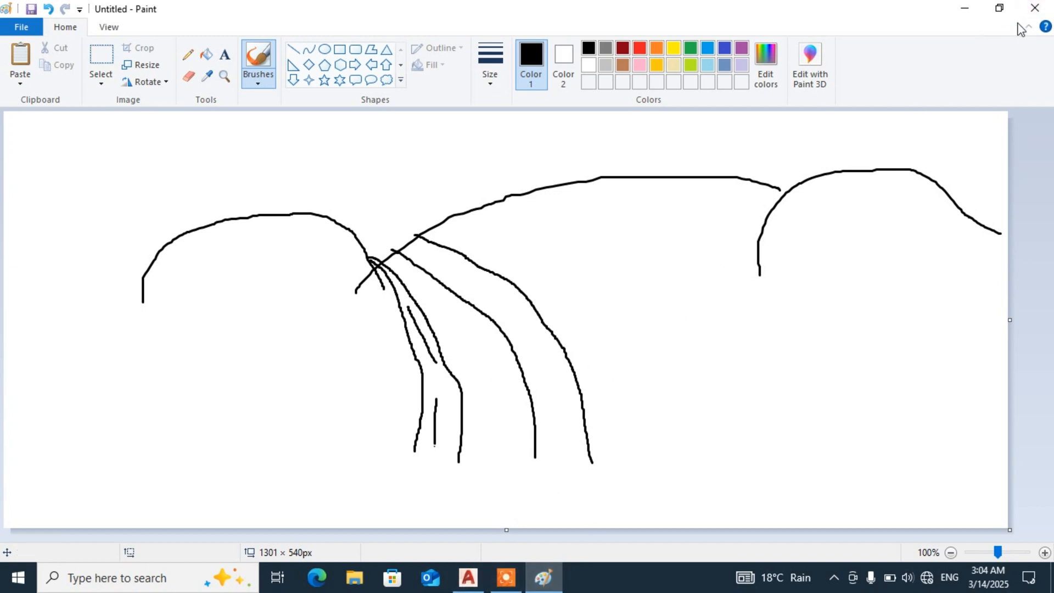
{"action": "left_click", "coordinate": [1035, 7]}
{"action": "left_click", "coordinate": [543, 290]}
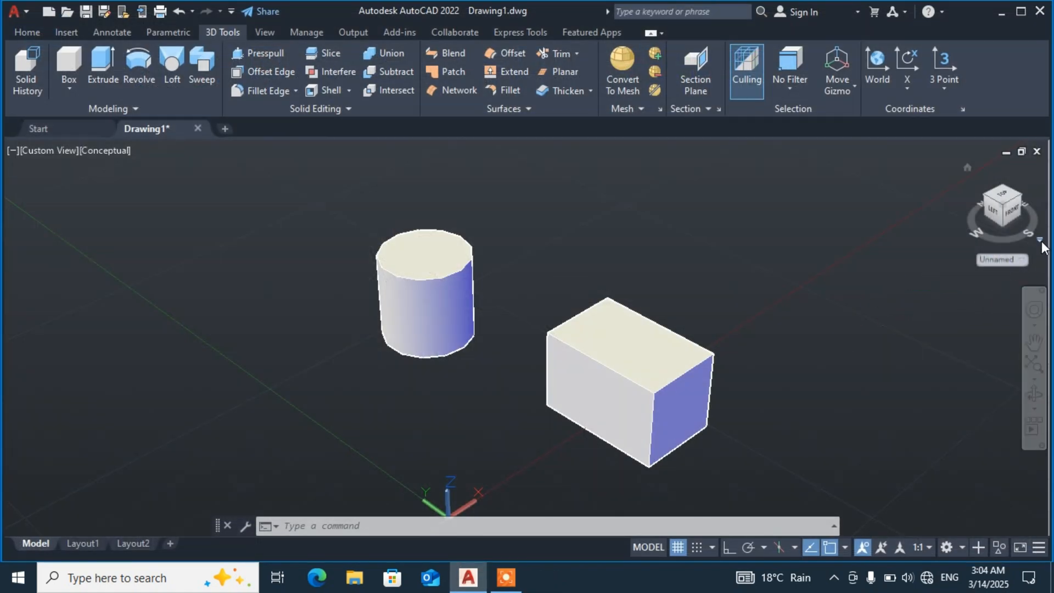
- Switch the view to parallel projection and orbit the solids to a slightly raised front view
{"action": "right_click", "coordinate": [1010, 238]}
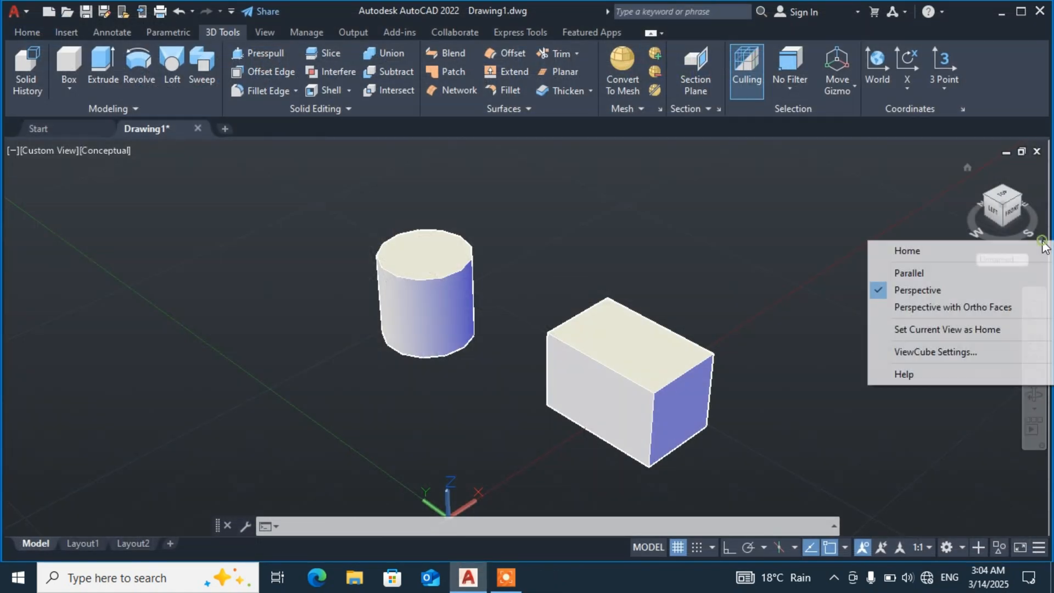
{"action": "left_click", "coordinate": [918, 278]}
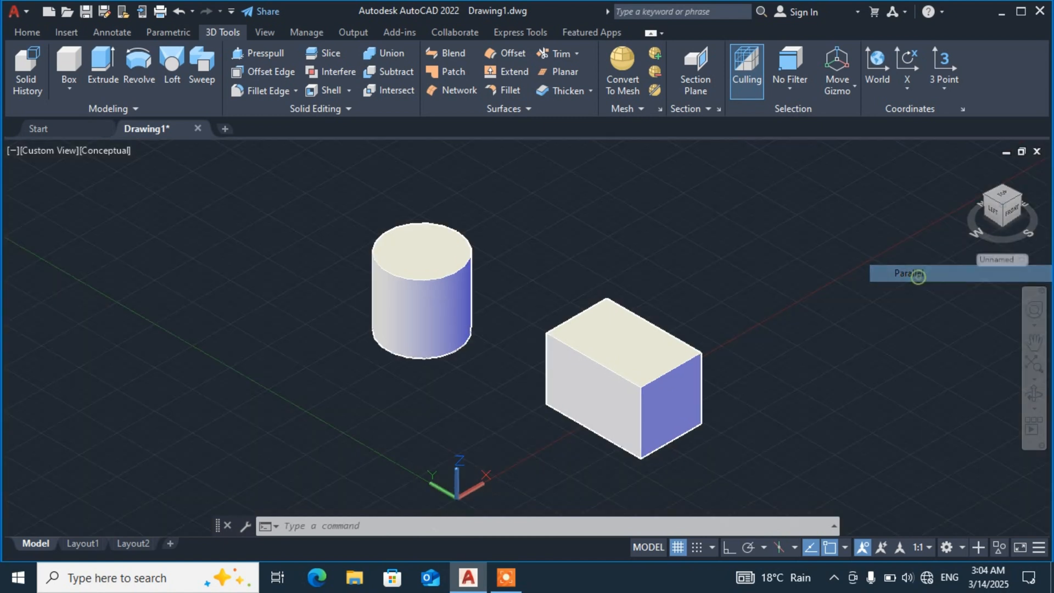
{"action": "left_click", "coordinate": [603, 357]}
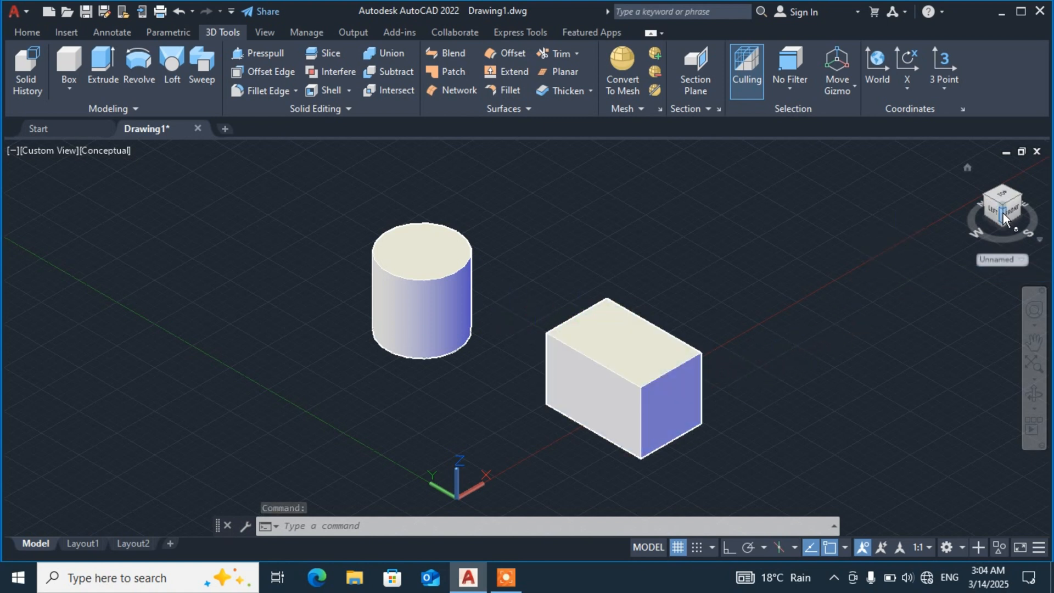
{"action": "mouse_move", "coordinate": [1001, 212]}
{"action": "left_mouse_down"}
{"action": "mouse_move", "coordinate": [974, 183]}
{"action": "mouse_move", "coordinate": [930, 169]}
{"action": "mouse_move", "coordinate": [894, 233]}
{"action": "mouse_move", "coordinate": [881, 223]}
{"action": "left_mouse_up"}
{"action": "mouse_move", "coordinate": [881, 224]}
{"action": "middle_mouse_down", "text": "shift"}
{"action": "mouse_move", "coordinate": [864, 186]}
{"action": "mouse_move", "coordinate": [864, 196]}
{"action": "middle_mouse_up", "text": "shift"}
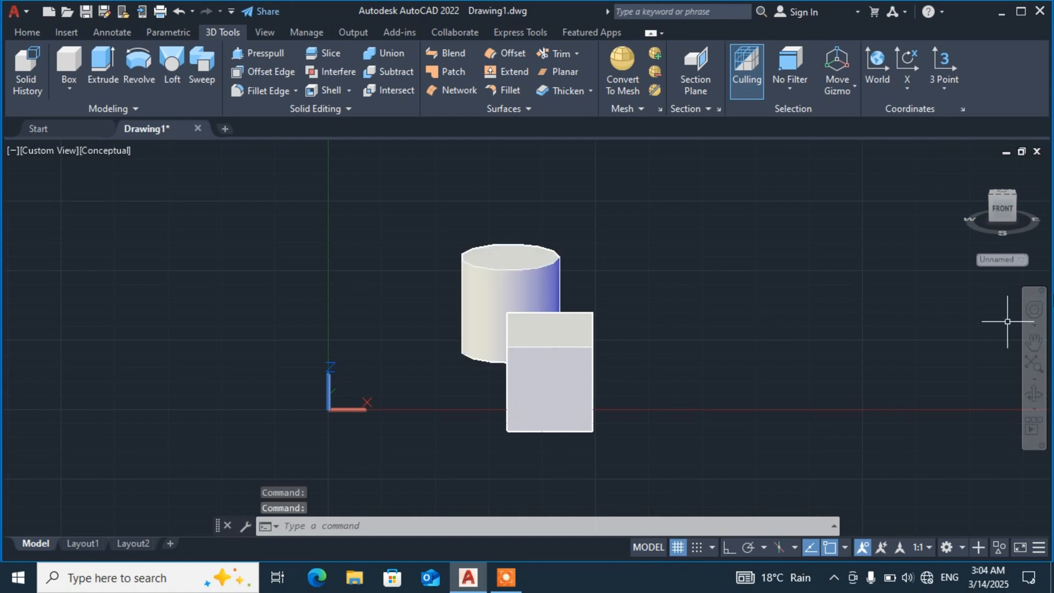
- Compare the raised front view in perspective and parallel projection, finishing in perspective
{"action": "left_click", "coordinate": [1040, 242]}
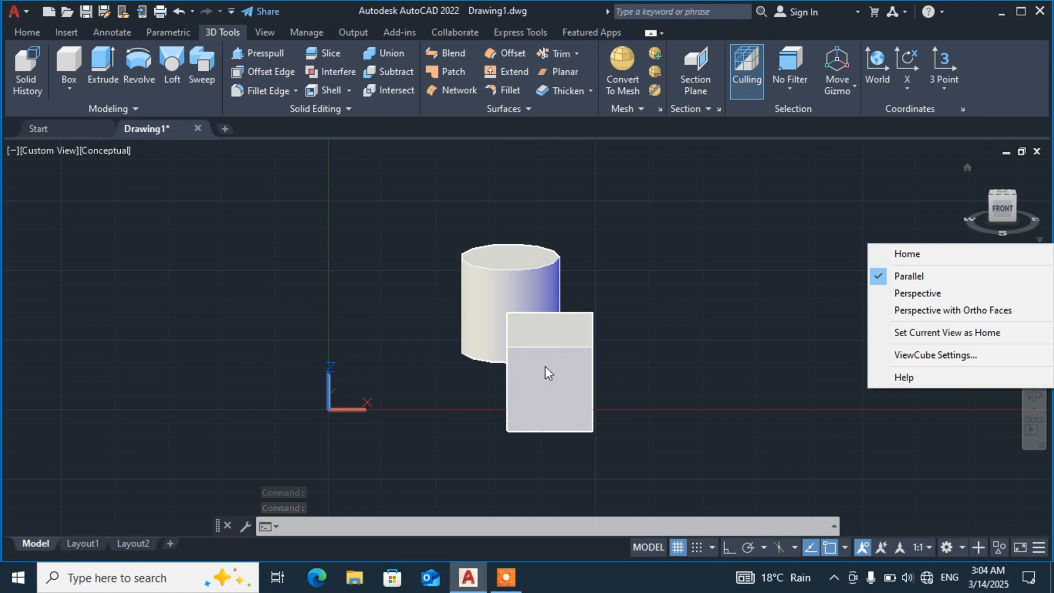
{"action": "left_click", "coordinate": [929, 294]}
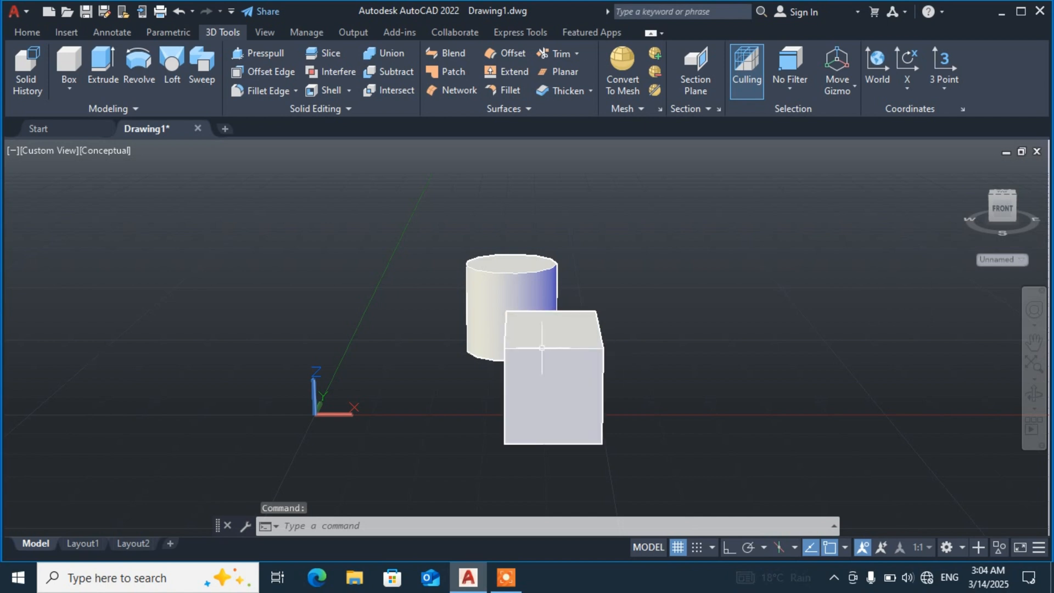
{"action": "left_click", "coordinate": [1040, 240]}
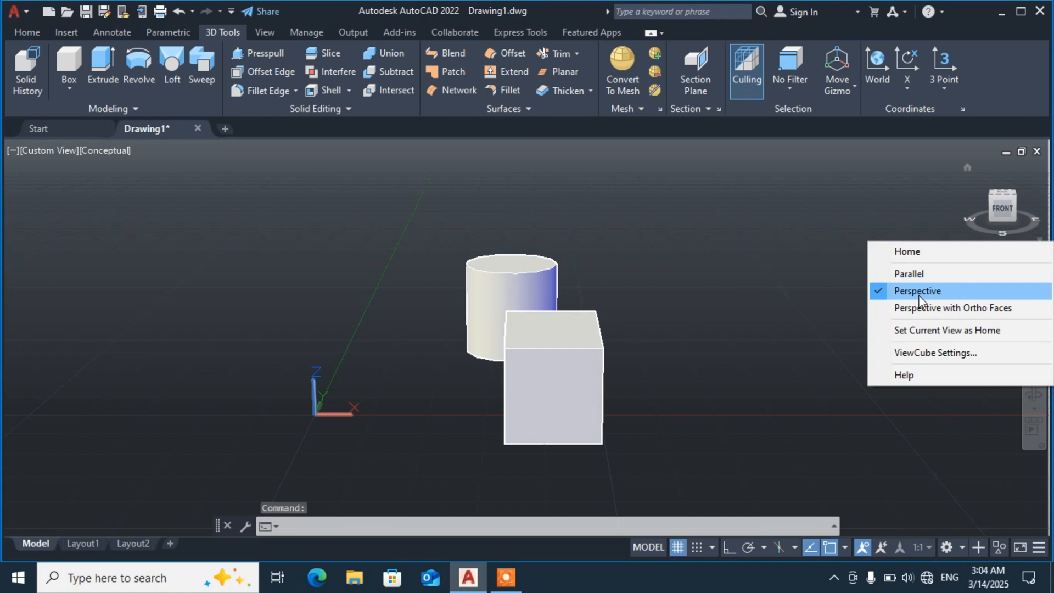
{"action": "left_click", "coordinate": [914, 276]}
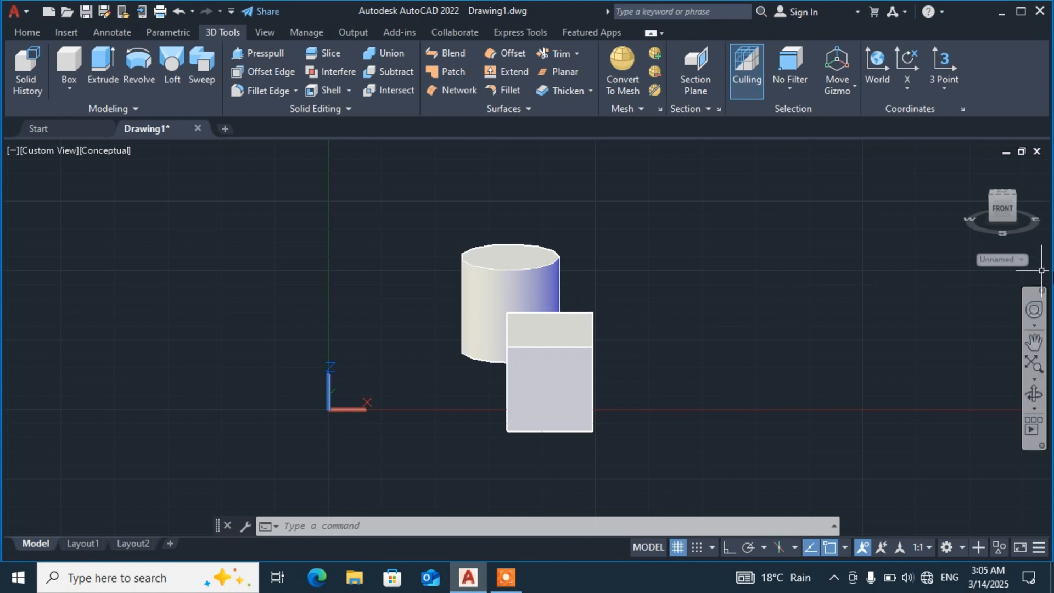
{"action": "left_click", "coordinate": [1038, 240]}
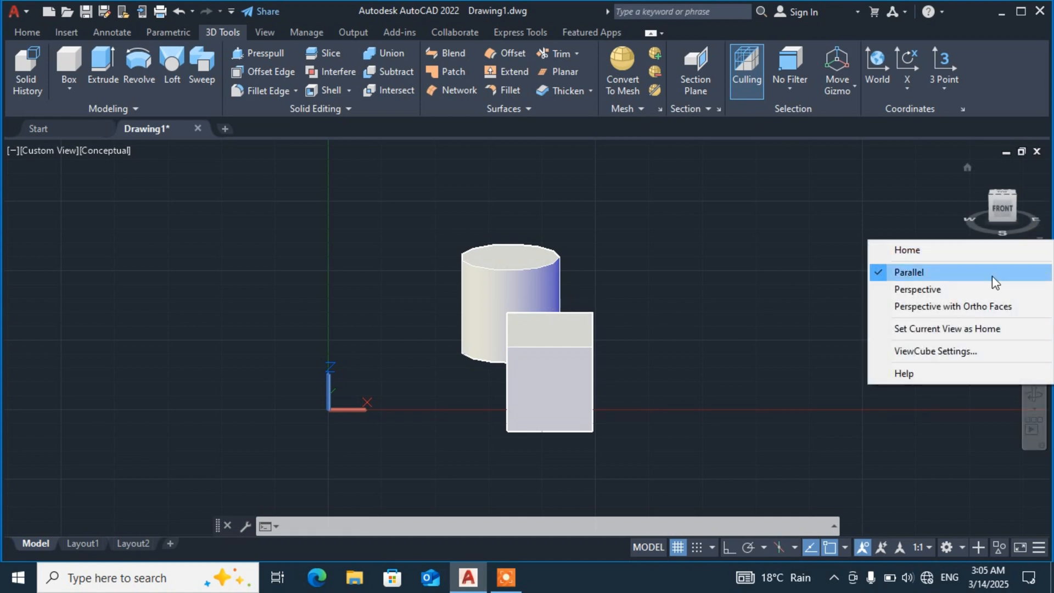
{"action": "left_click", "coordinate": [927, 288]}
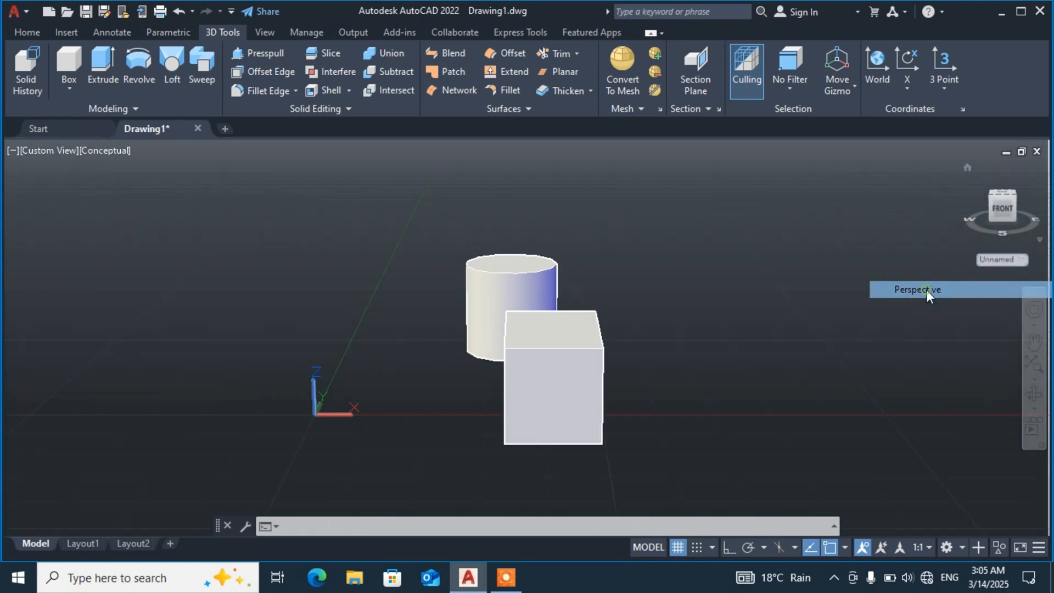
- Set the projection mode to Perspective with Ortho Faces and check the setting in the ViewCube options
{"action": "left_click", "coordinate": [1043, 241]}
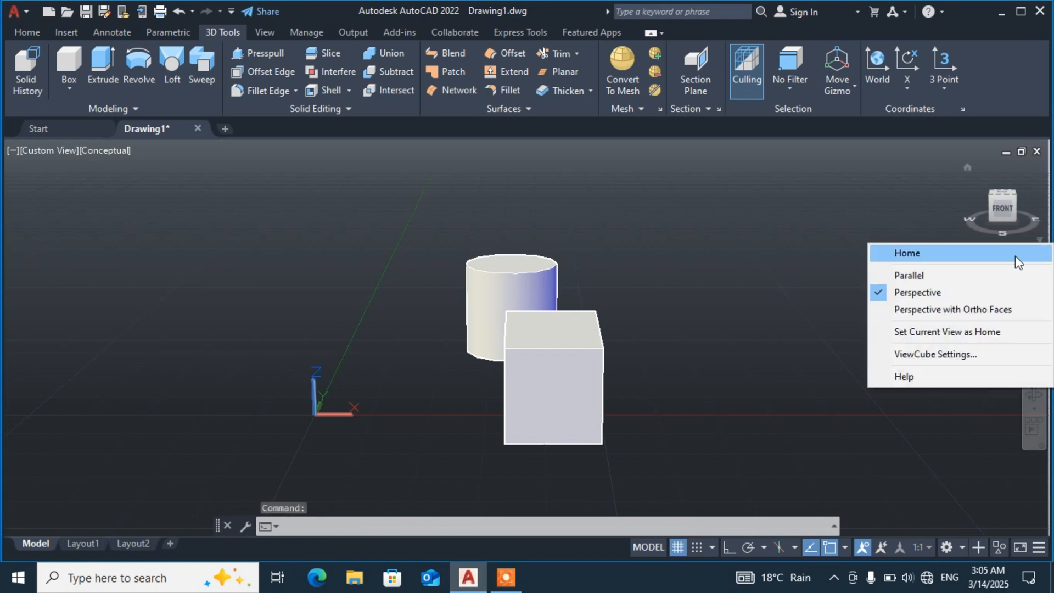
{"action": "left_click", "coordinate": [927, 310]}
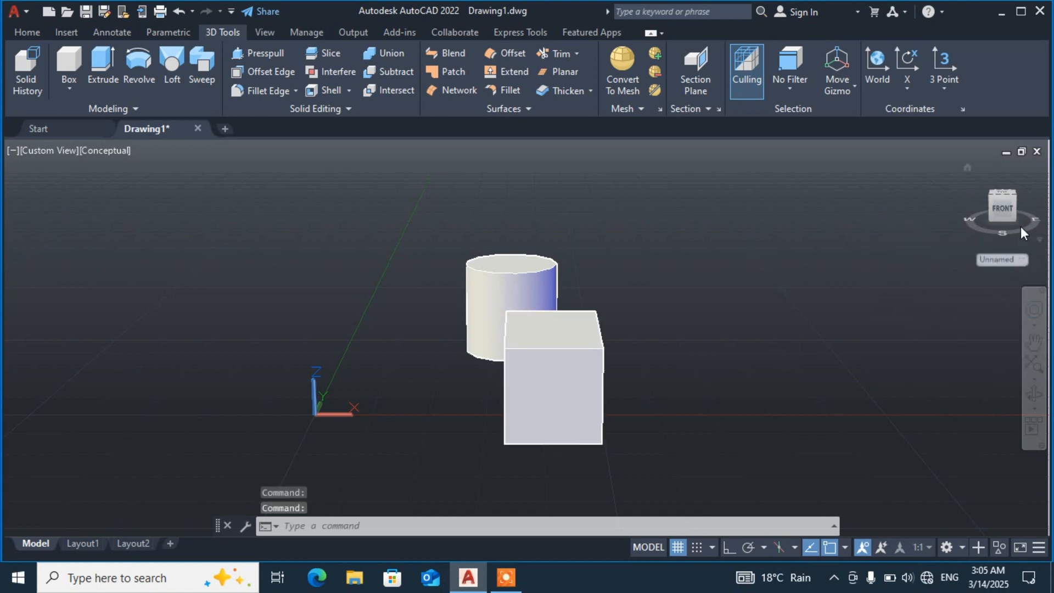
{"action": "left_click", "coordinate": [1041, 239]}
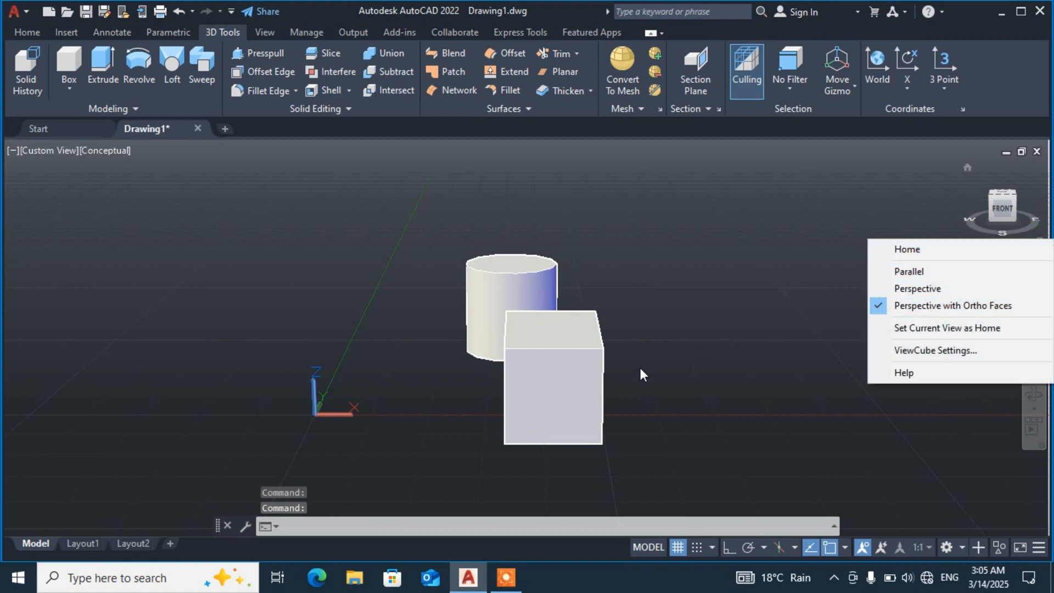
{"action": "left_click", "coordinate": [684, 345]}
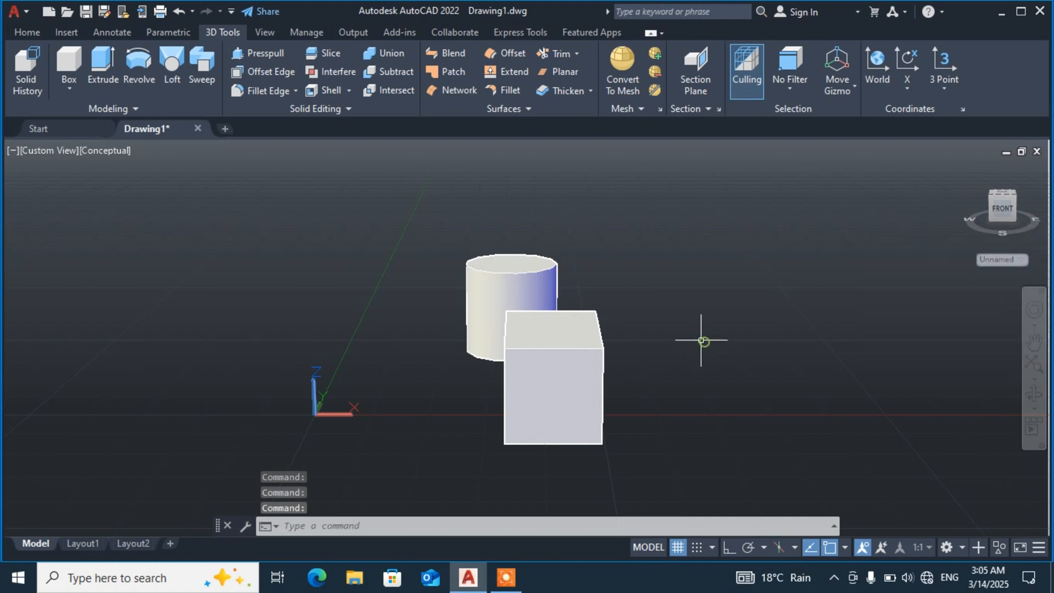
- Select the box, orbit slightly around it, and return to the Home view with the selection cleared
{"action": "left_click", "coordinate": [604, 348]}
{"action": "left_click", "coordinate": [686, 344]}
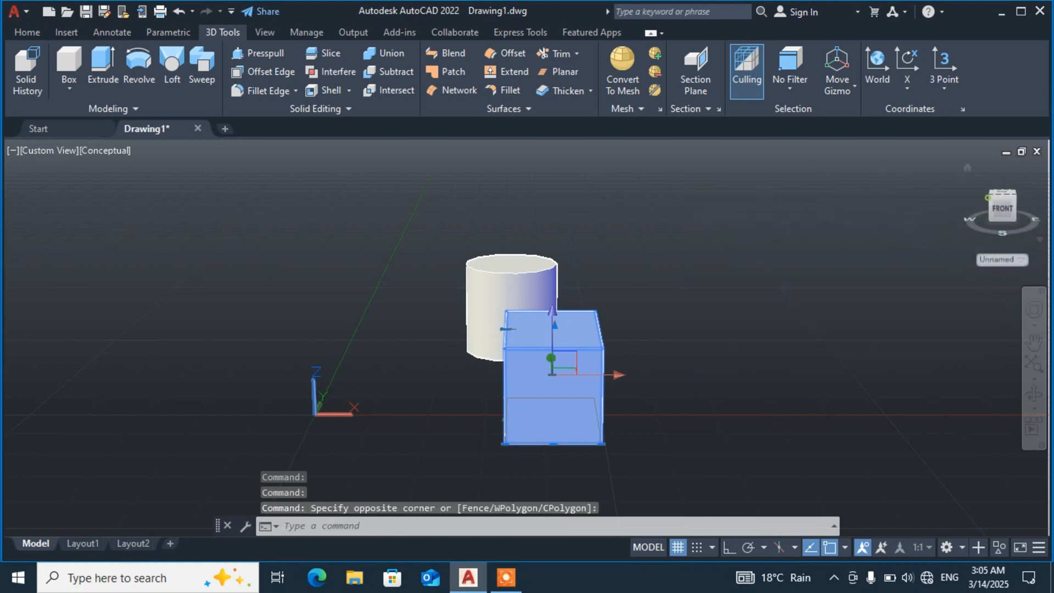
{"action": "middle_click_drag", "start_coordinate": [999, 235], "coordinate": [914, 295], "text": "shift"}
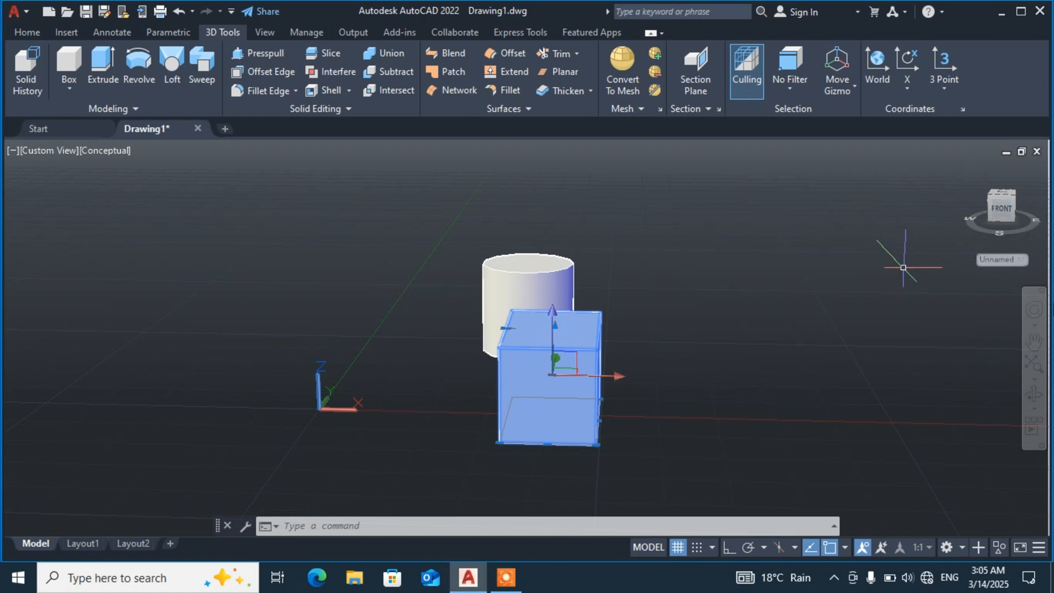
{"action": "left_click", "coordinate": [1039, 240]}
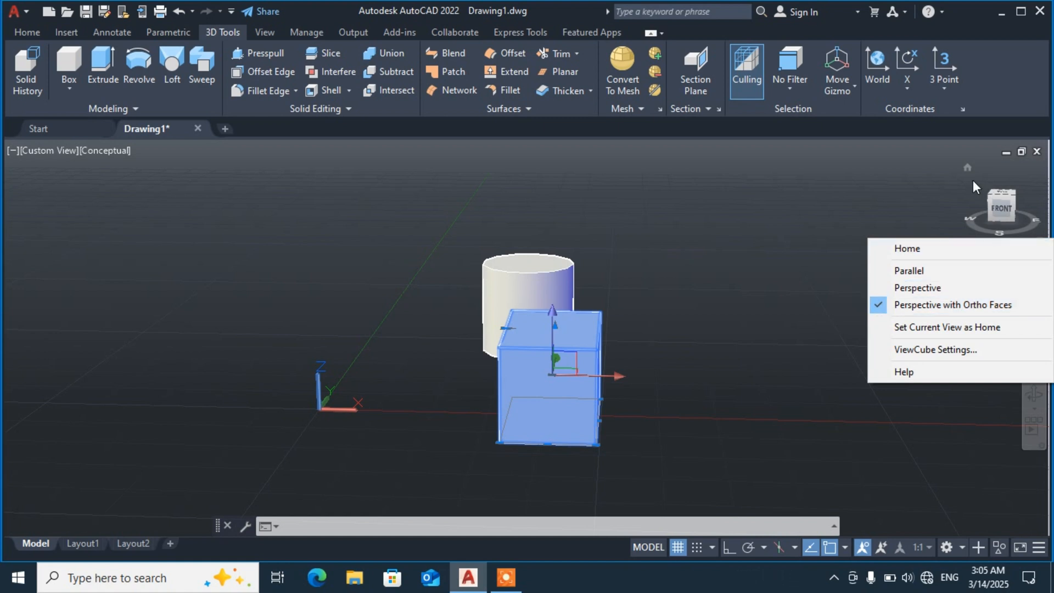
{"action": "left_click", "coordinate": [865, 188]}
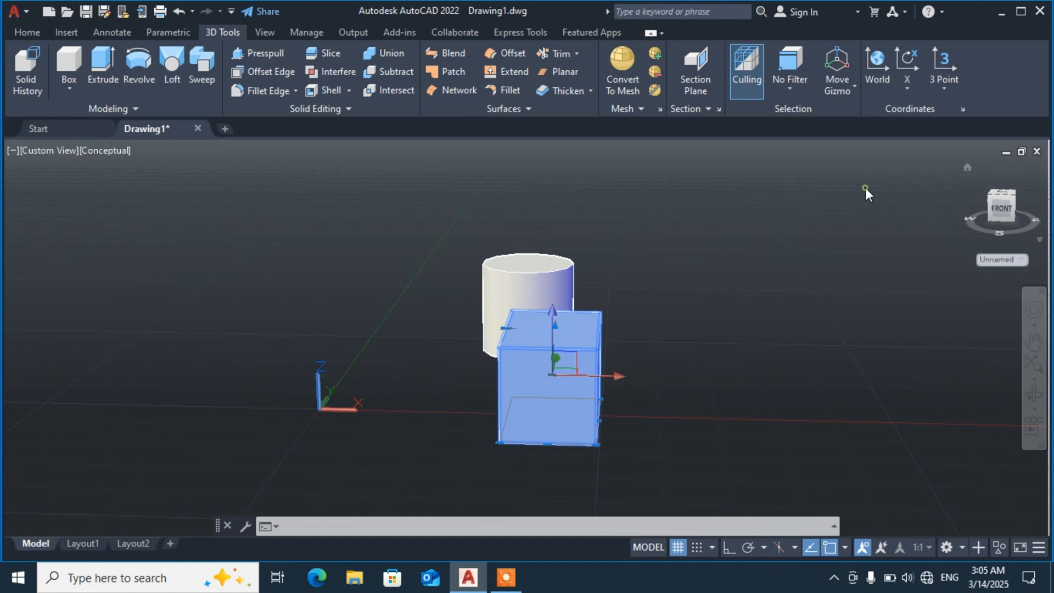
{"action": "left_click", "coordinate": [967, 168]}
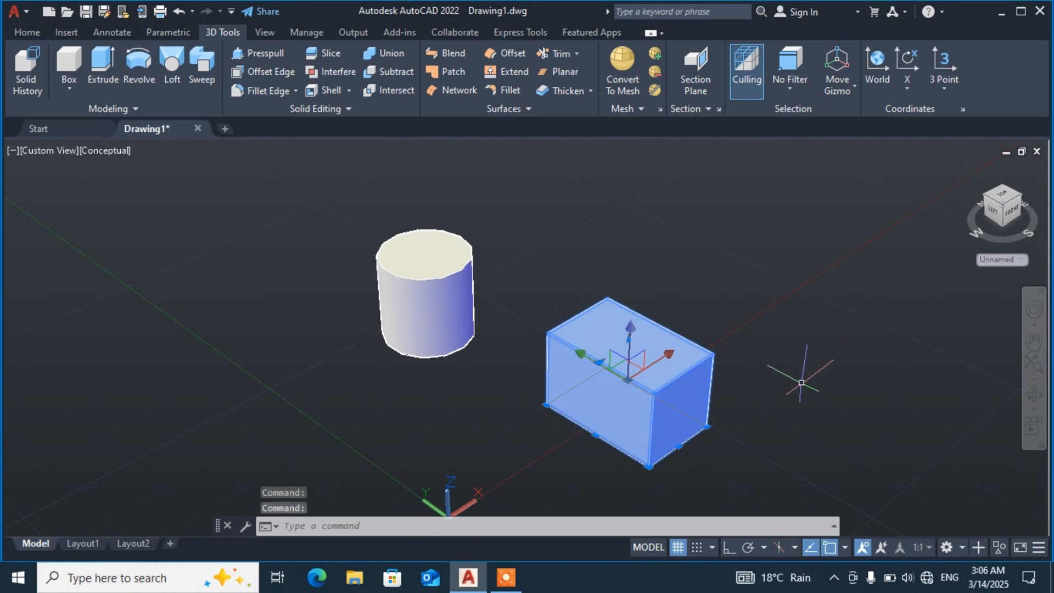
{"action": "key", "text": "Escape"}
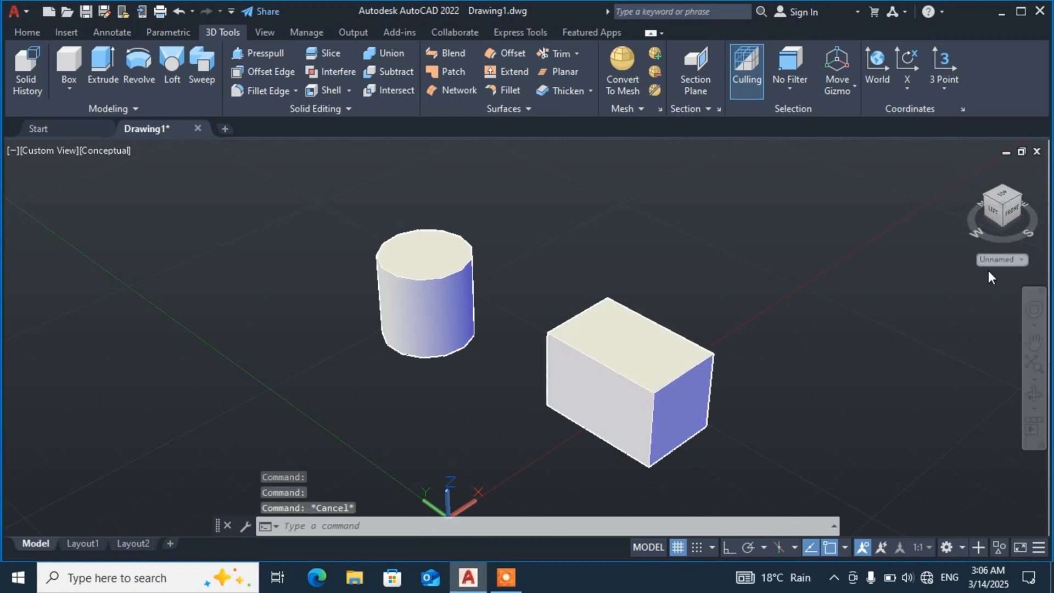
- Set a raised front view of the solids as Home and test it by orbiting to the top and restoring Home
{"action": "left_click_drag", "start_coordinate": [1002, 206], "coordinate": [869, 184]}
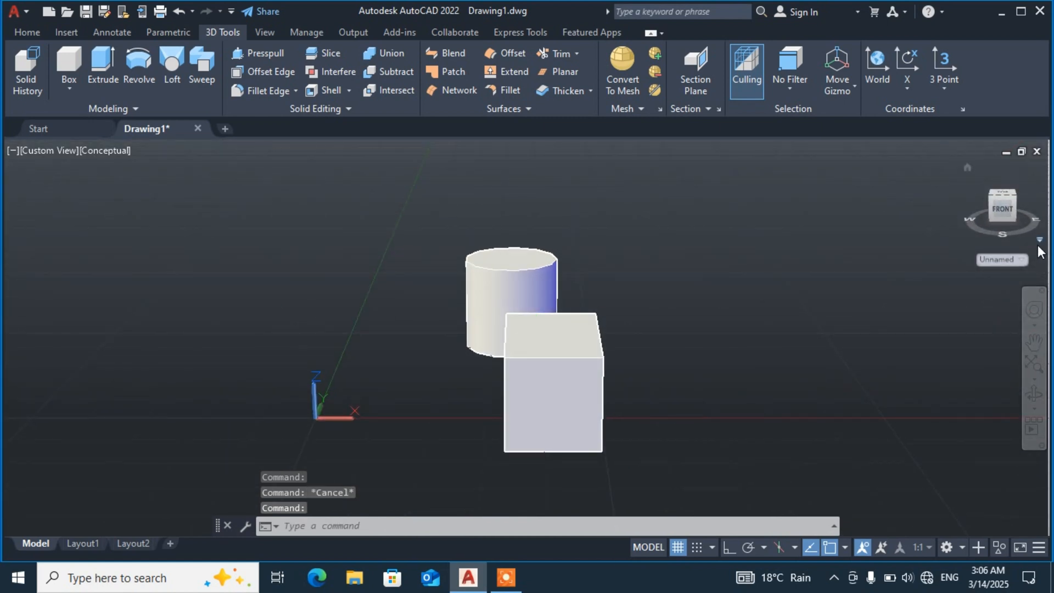
{"action": "left_click", "coordinate": [1039, 244]}
{"action": "left_click", "coordinate": [924, 329]}
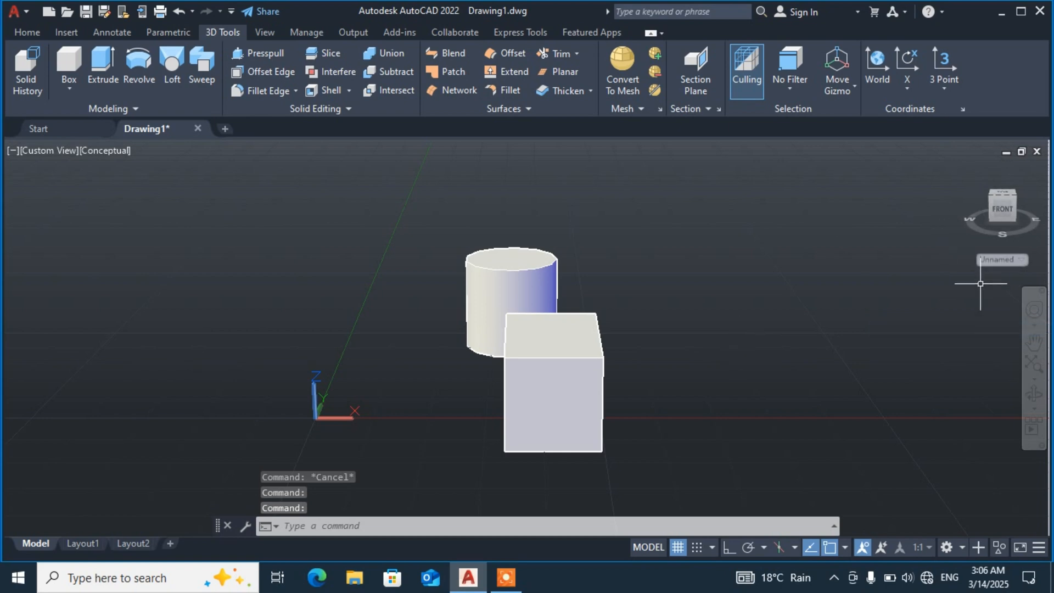
{"action": "mouse_move", "coordinate": [990, 197]}
{"action": "left_mouse_down"}
{"action": "mouse_move", "coordinate": [977, 214]}
{"action": "mouse_move", "coordinate": [835, 284]}
{"action": "mouse_move", "coordinate": [772, 292]}
{"action": "left_mouse_up"}
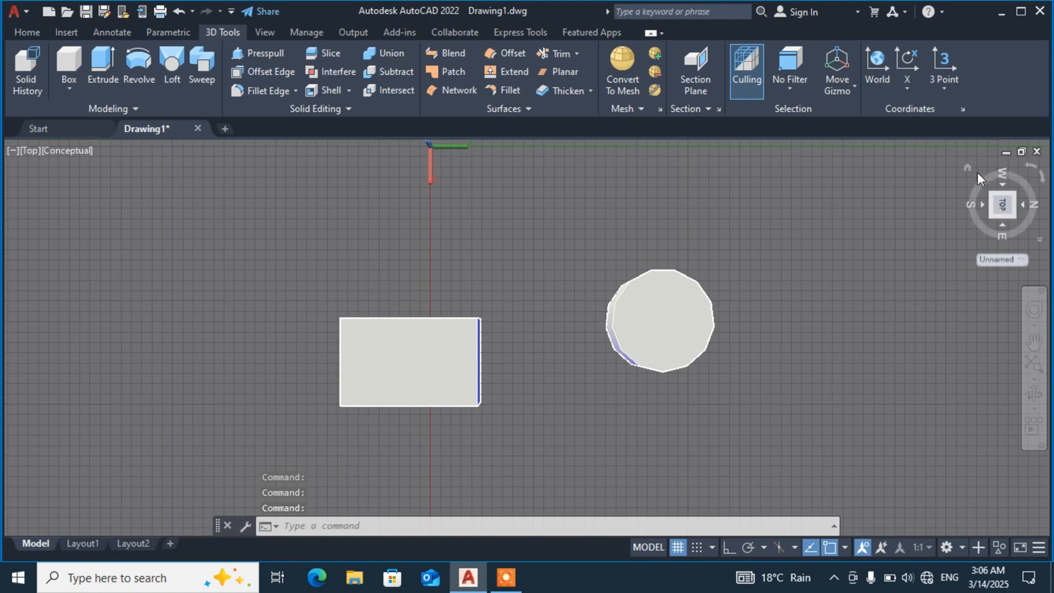
{"action": "left_click", "coordinate": [967, 169]}
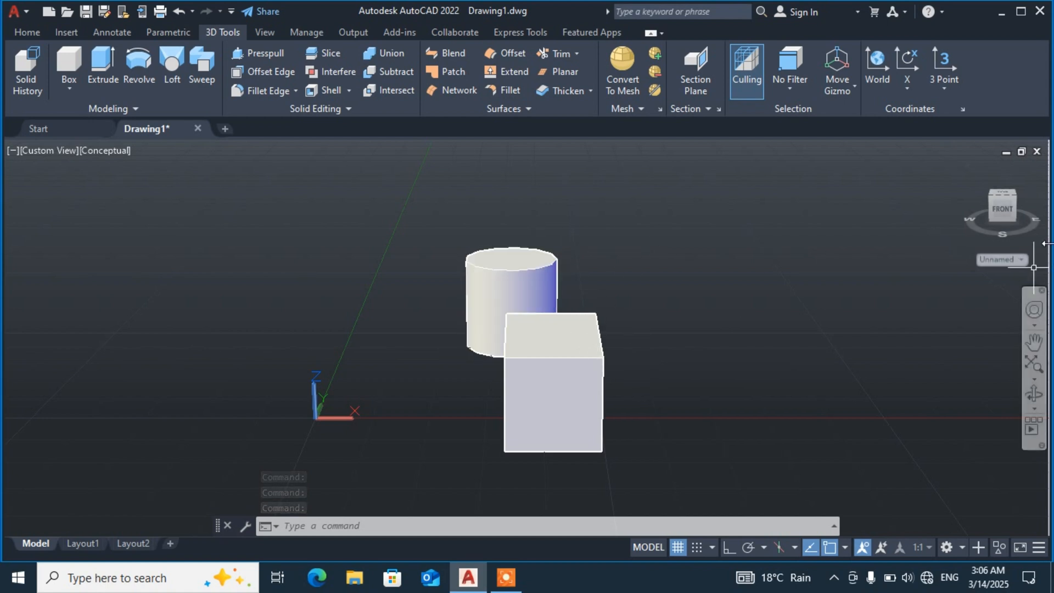
- Set the ViewCube's on-screen position to Bottom Right and apply the setting
{"action": "left_click", "coordinate": [1039, 241]}
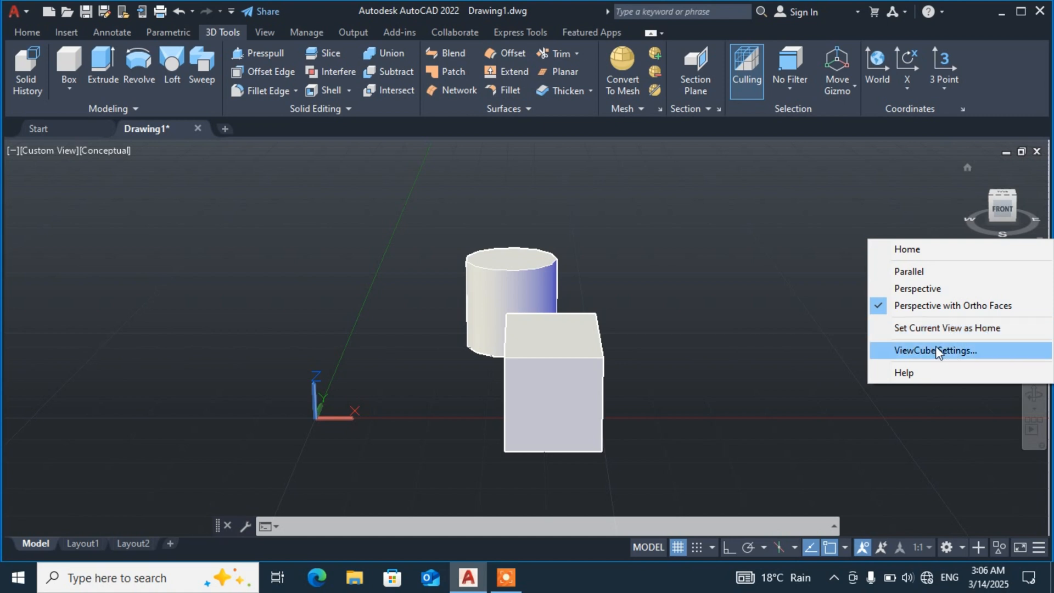
{"action": "left_click", "coordinate": [822, 241]}
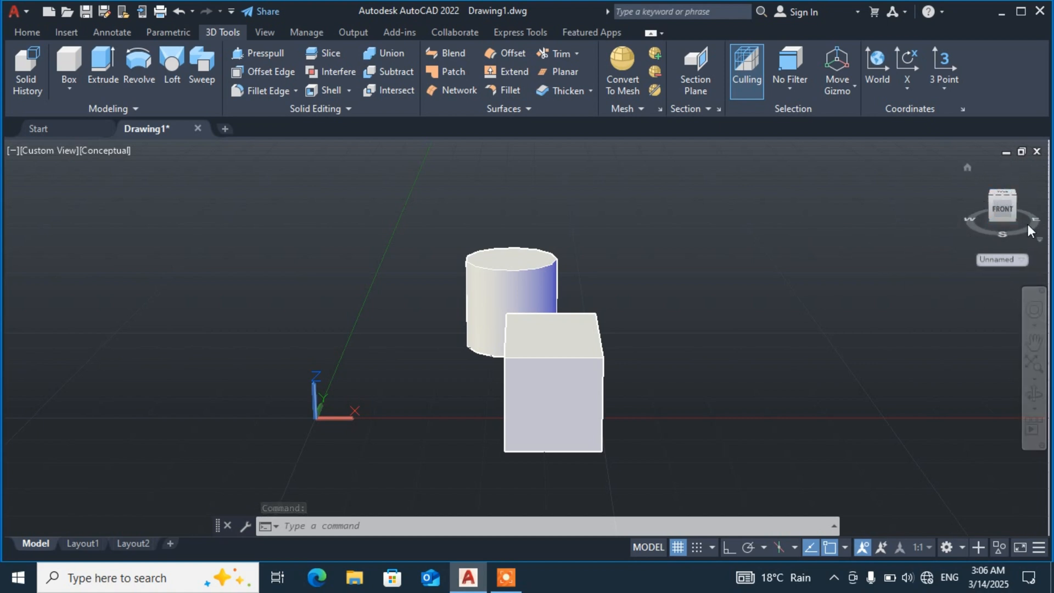
{"action": "left_click", "coordinate": [1039, 241]}
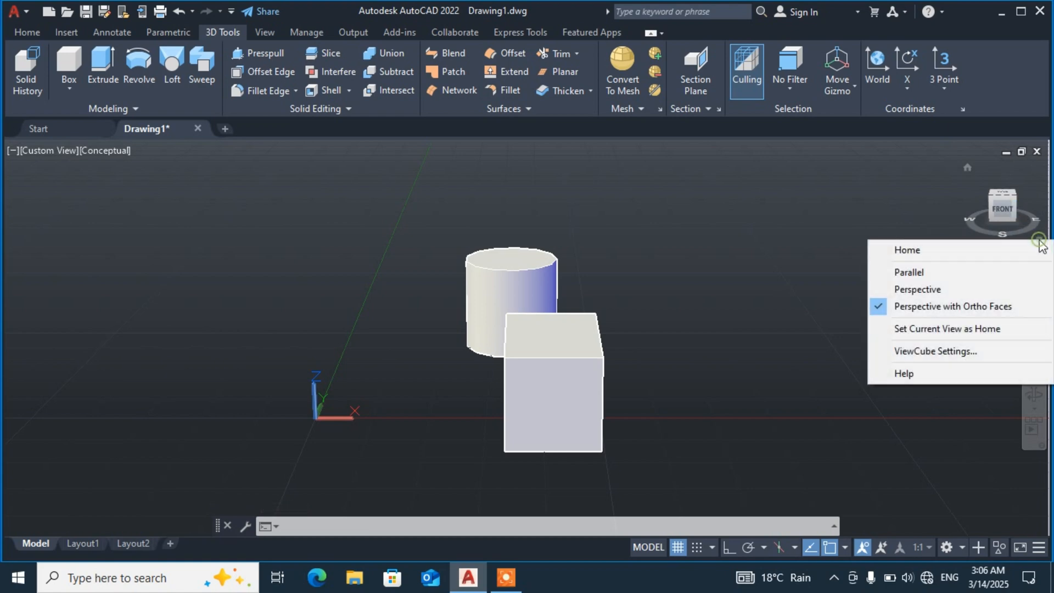
{"action": "left_click", "coordinate": [936, 354]}
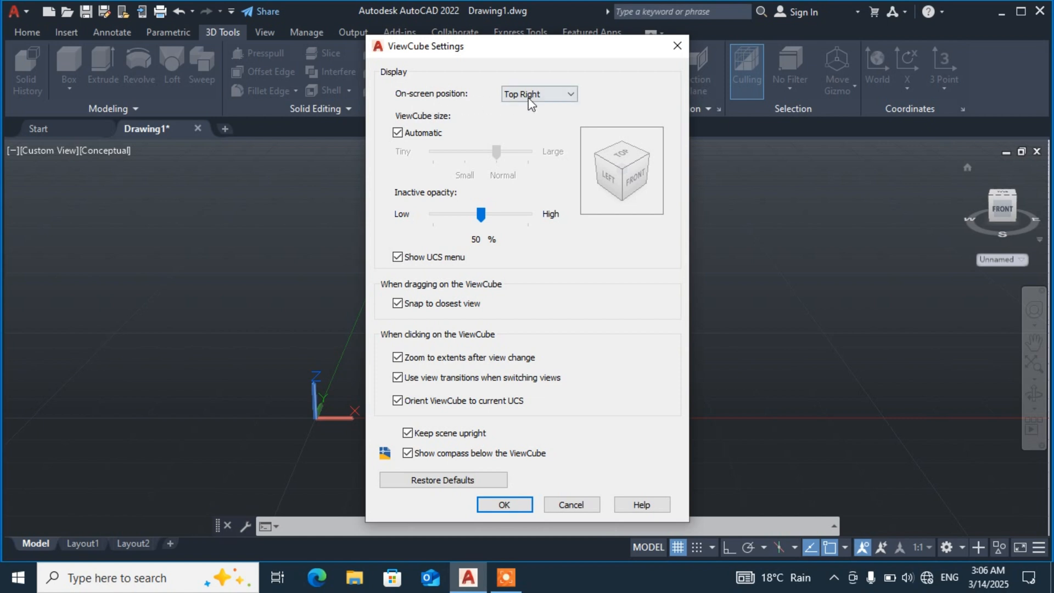
{"action": "left_click", "coordinate": [553, 94]}
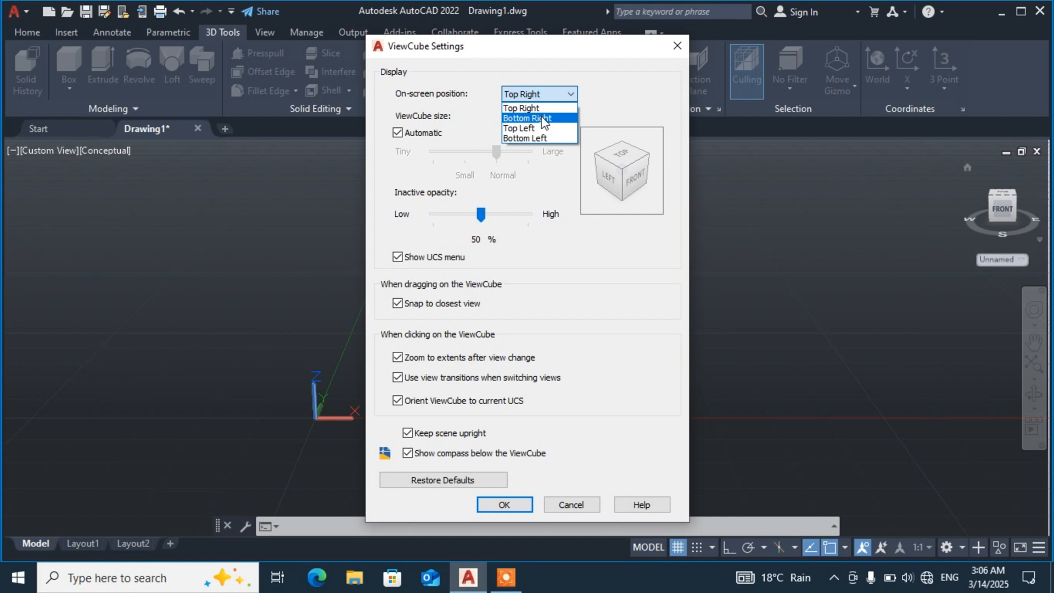
{"action": "left_click", "coordinate": [544, 118]}
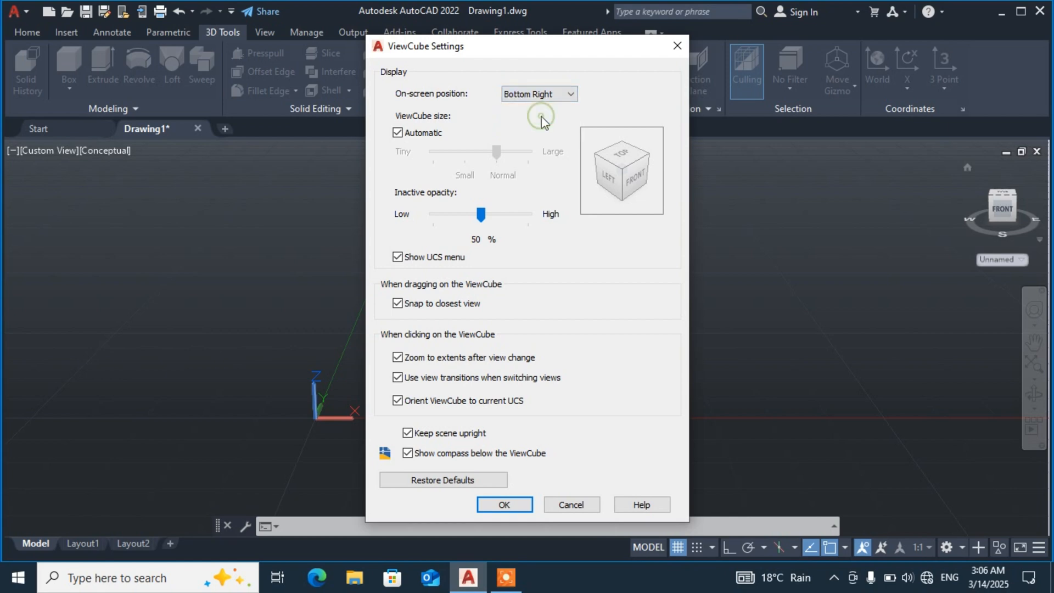
{"action": "left_click", "coordinate": [483, 503]}
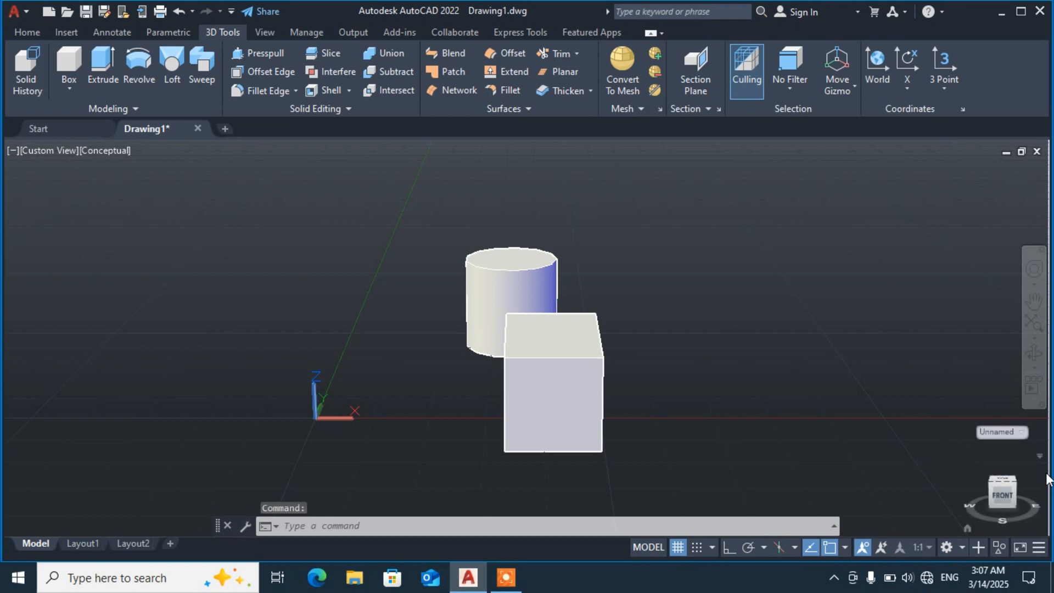
- Change the ViewCube's on-screen position to Top Left and apply it
{"action": "left_click", "coordinate": [1039, 457]}
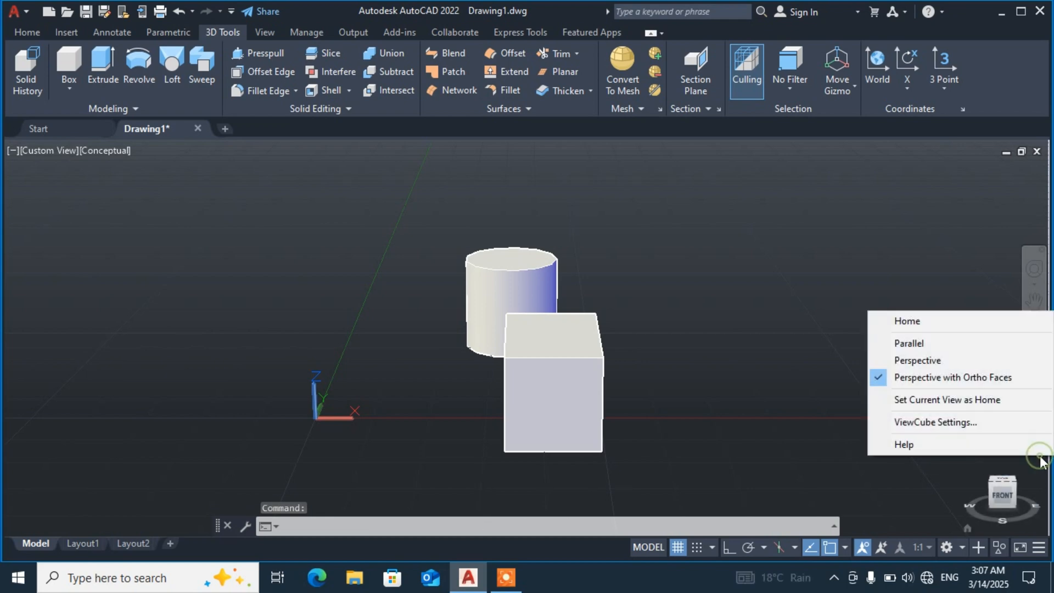
{"action": "left_click", "coordinate": [941, 423]}
{"action": "left_click", "coordinate": [571, 92]}
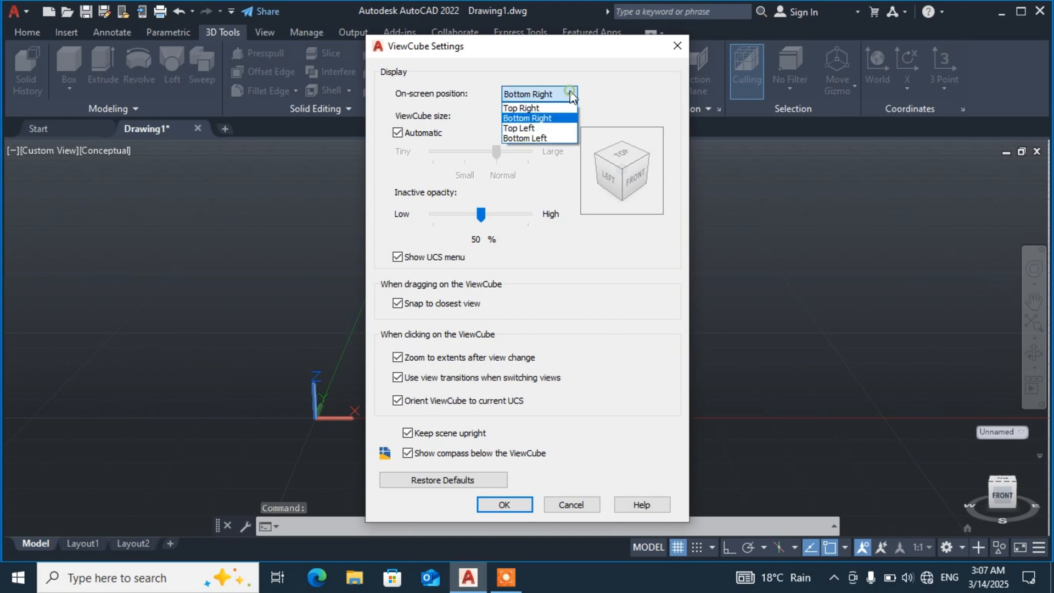
{"action": "left_click", "coordinate": [546, 128]}
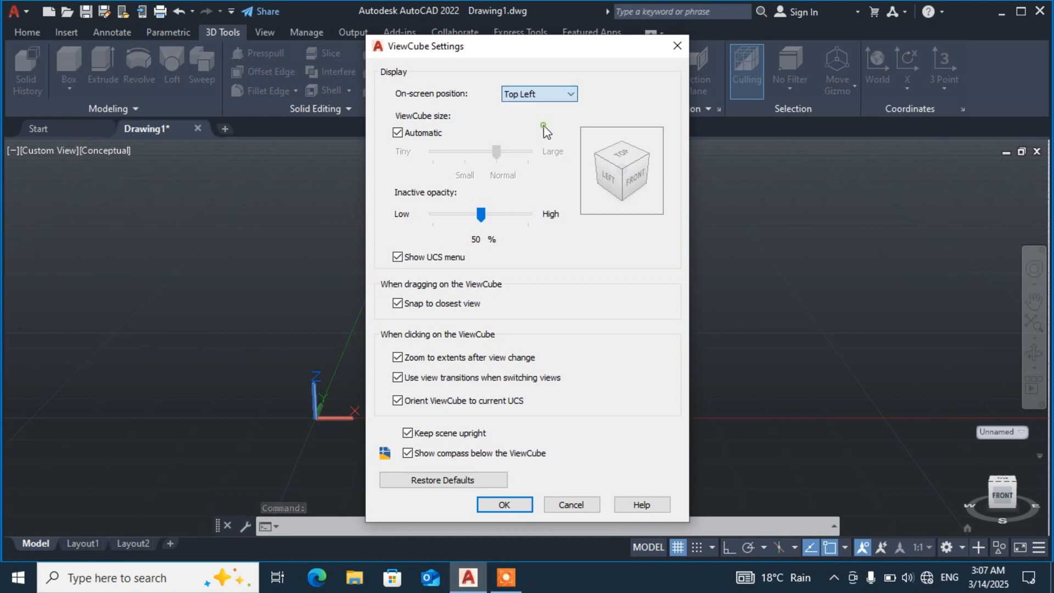
{"action": "left_click", "coordinate": [497, 504]}
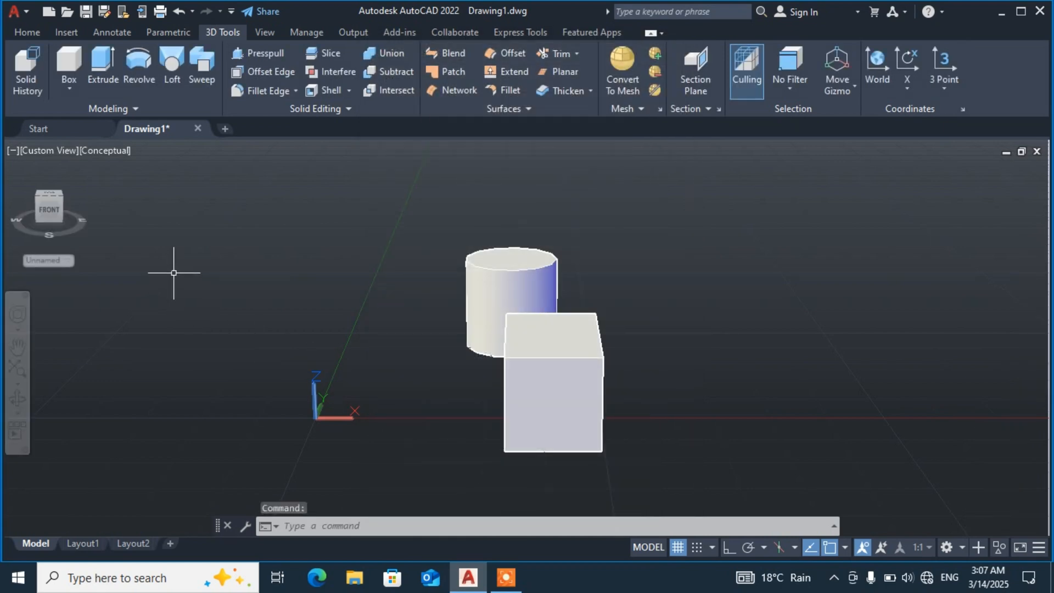
- Return the ViewCube's on-screen position to Top Right and apply it
{"action": "right_click", "coordinate": [12, 242]}
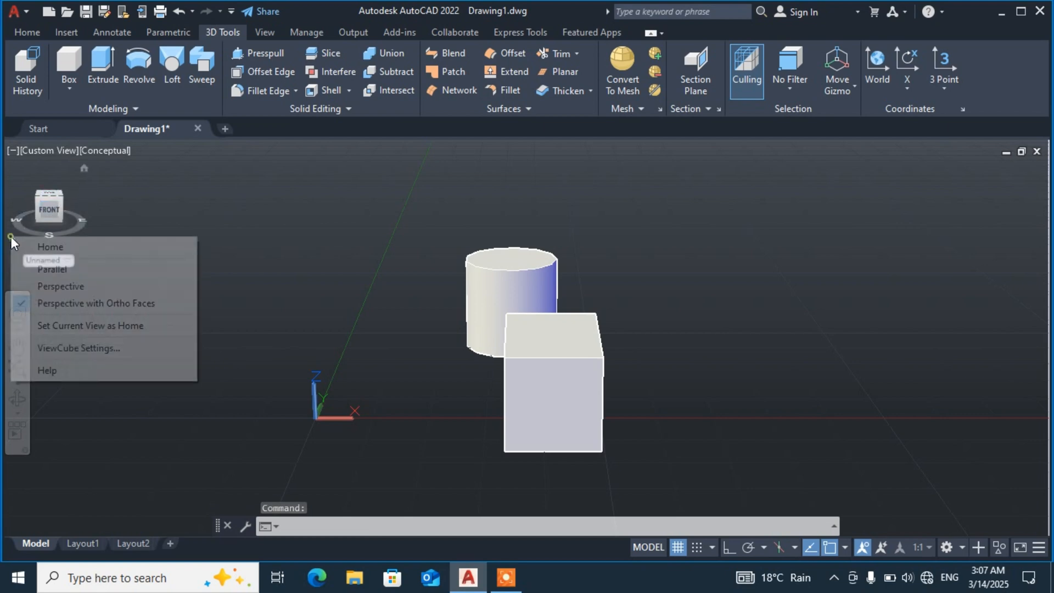
{"action": "left_click", "coordinate": [87, 347]}
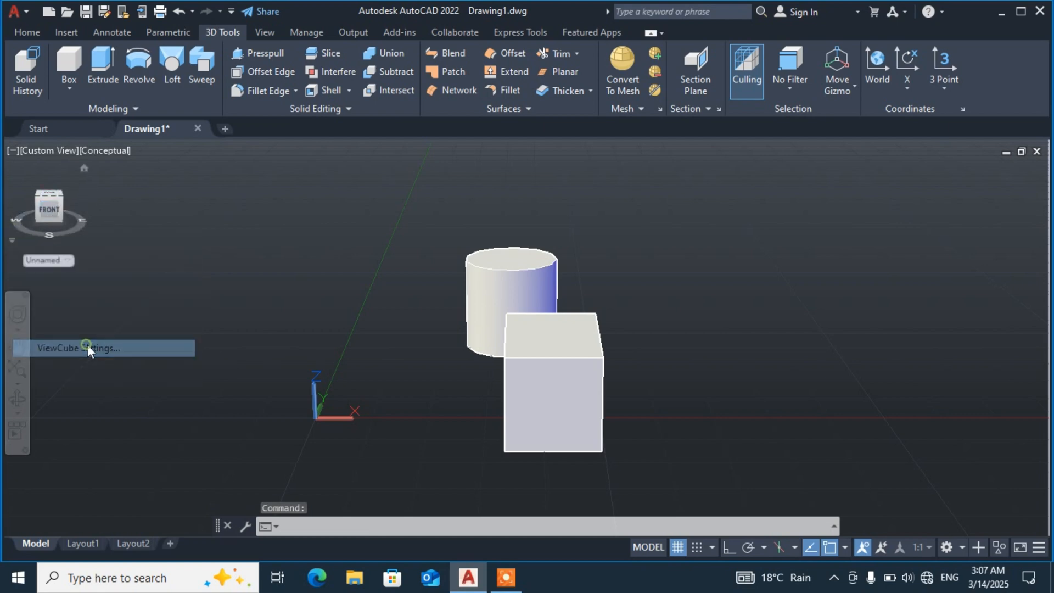
{"action": "left_click", "coordinate": [538, 97]}
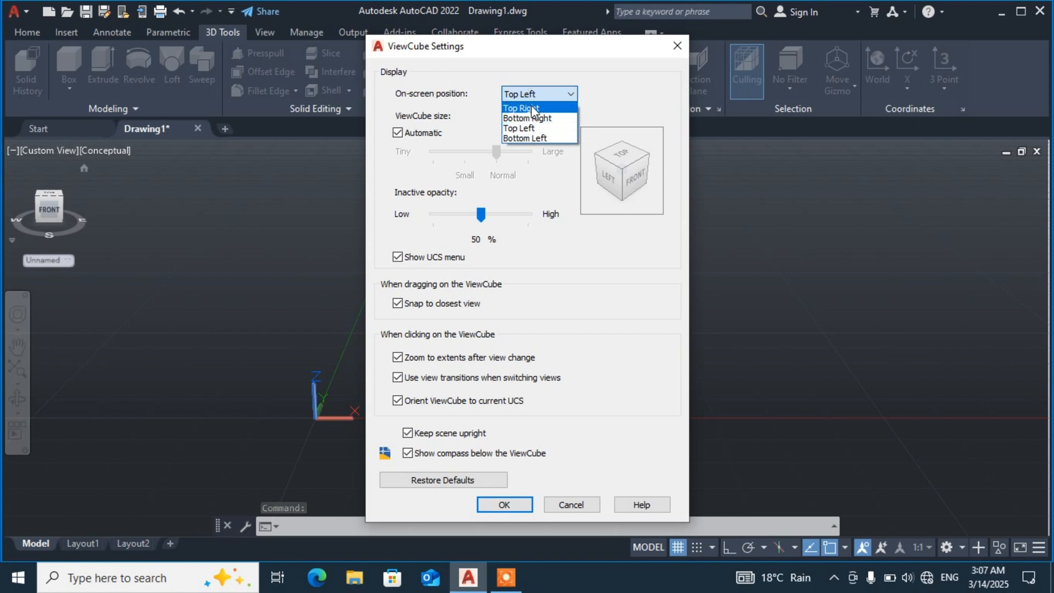
{"action": "left_click", "coordinate": [531, 108]}
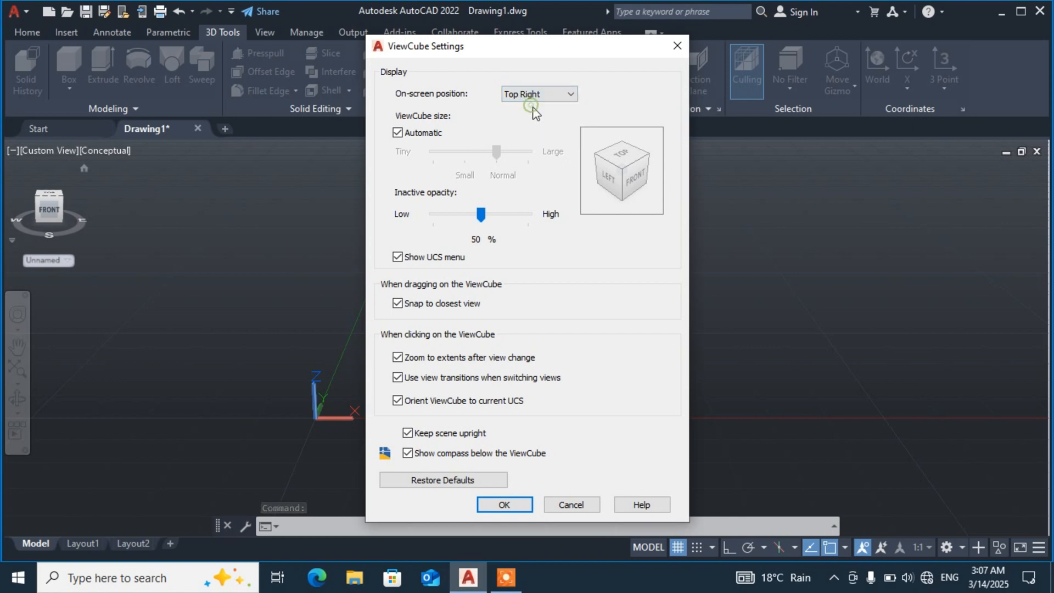
{"action": "left_click", "coordinate": [496, 509]}
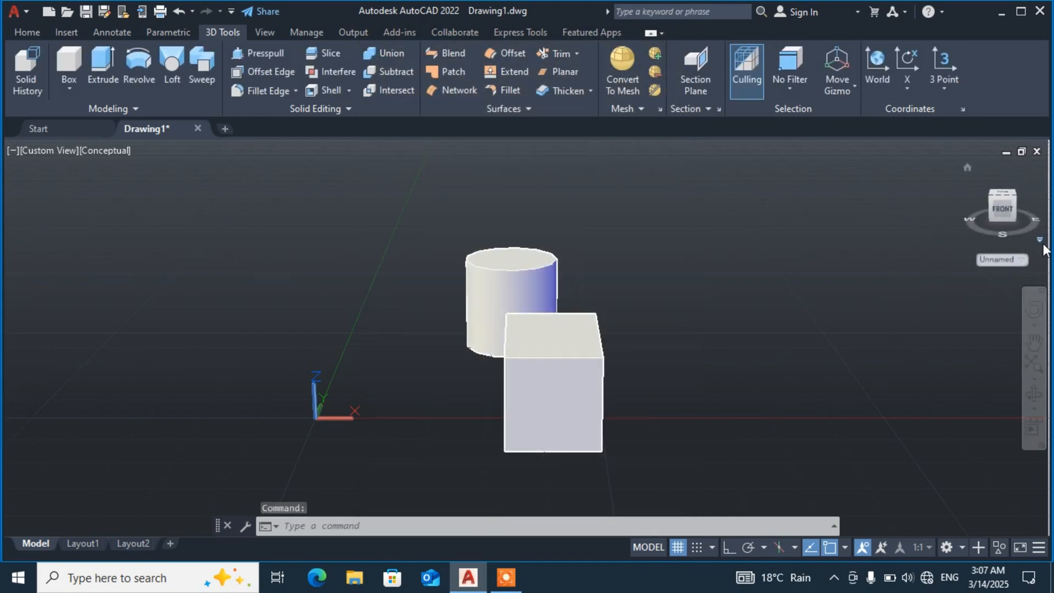
- Turn off automatic ViewCube sizing, set the ViewCube size to Small, and apply the settings
{"action": "left_click", "coordinate": [1038, 239]}
{"action": "left_click", "coordinate": [929, 351]}
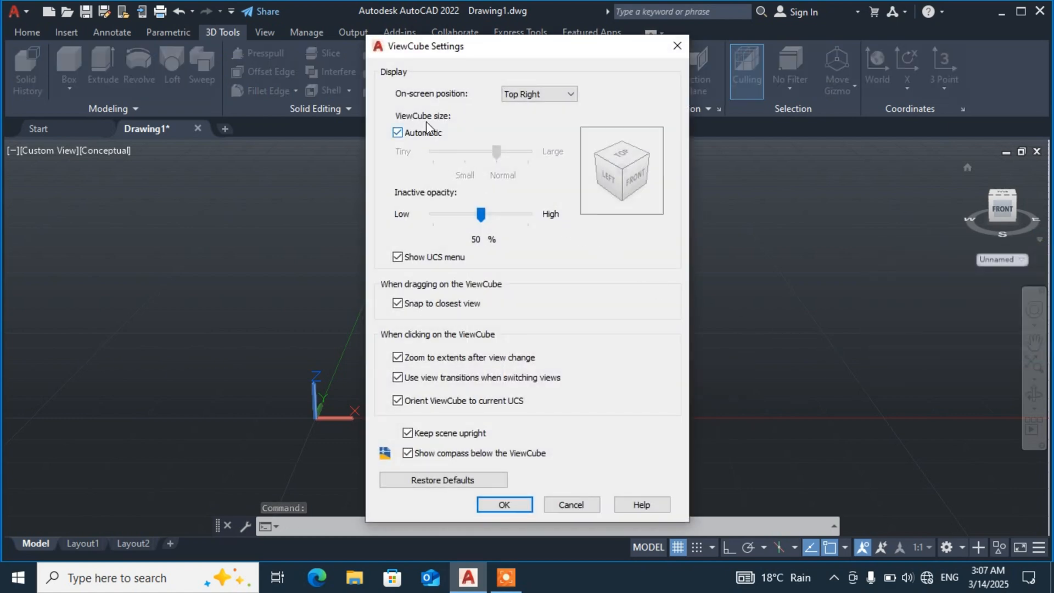
{"action": "left_click", "coordinate": [398, 133]}
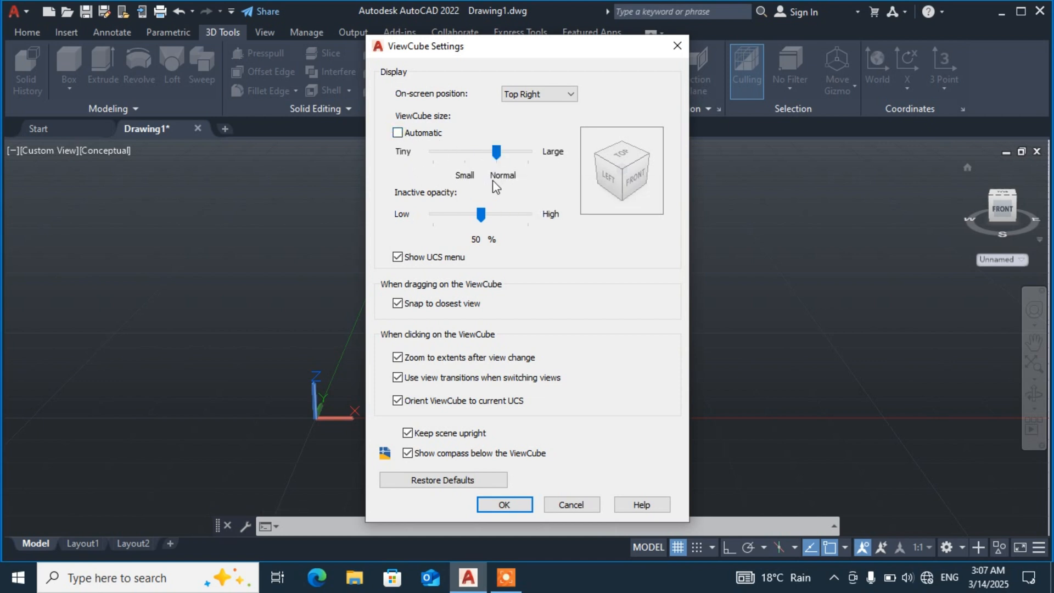
{"action": "left_click_drag", "start_coordinate": [496, 153], "coordinate": [466, 157]}
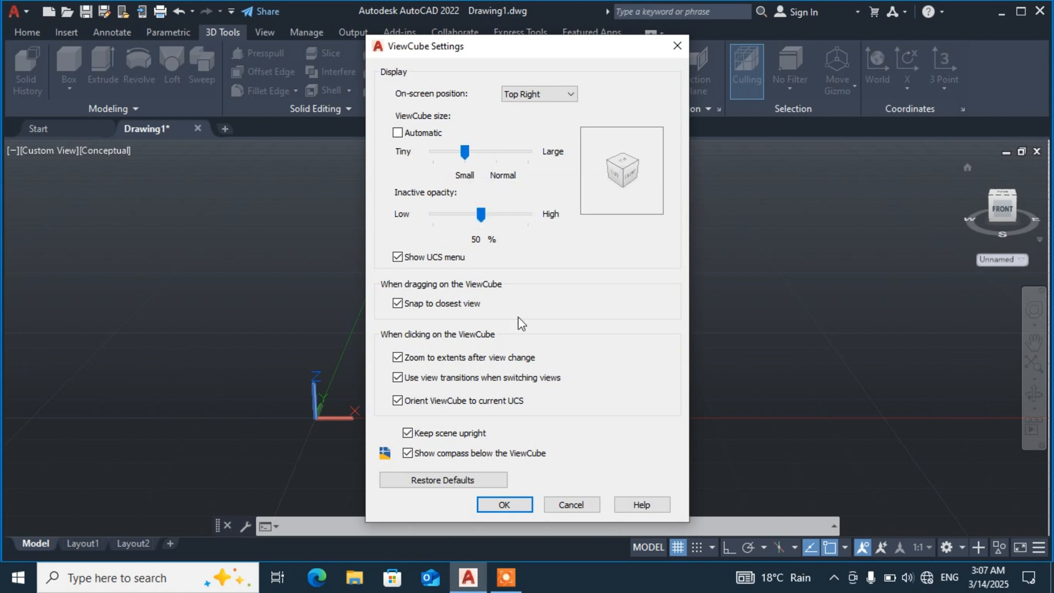
{"action": "left_click", "coordinate": [524, 505]}
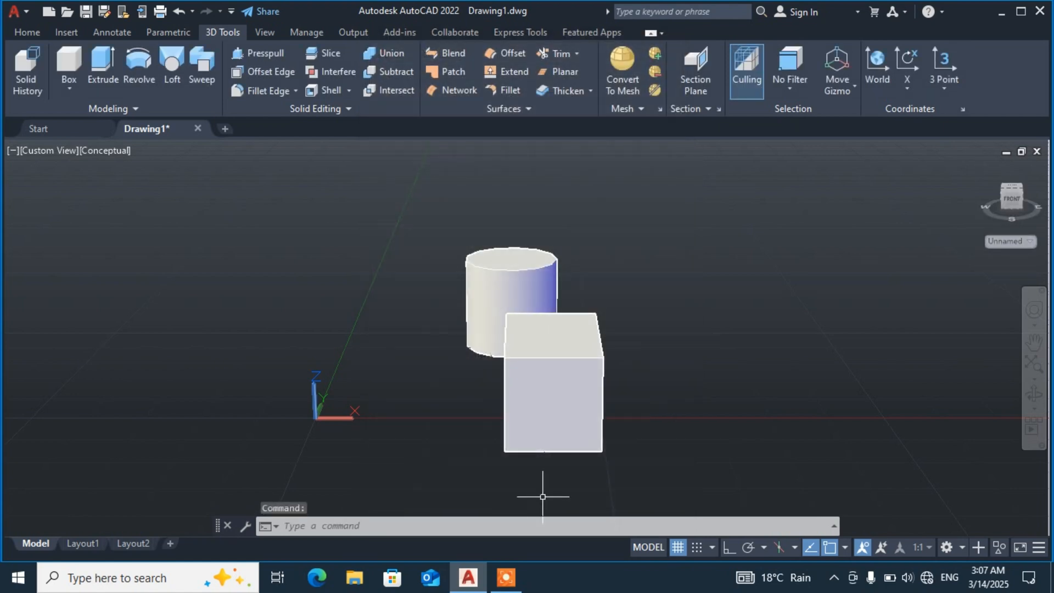
- Enlarge the ViewCube to the Large size and apply the setting
{"action": "left_click", "coordinate": [1043, 225]}
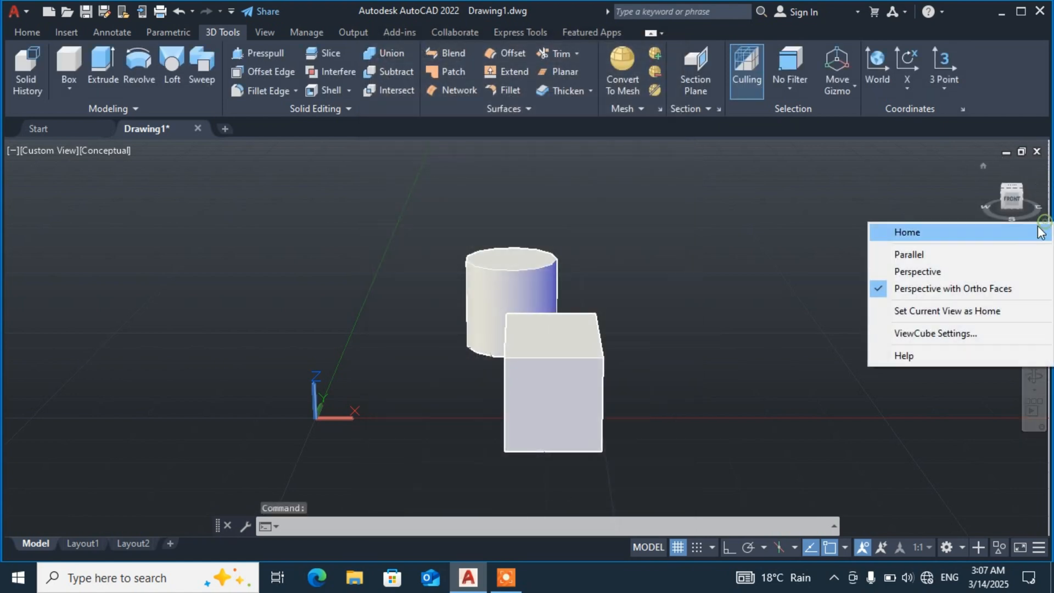
{"action": "left_click", "coordinate": [950, 334]}
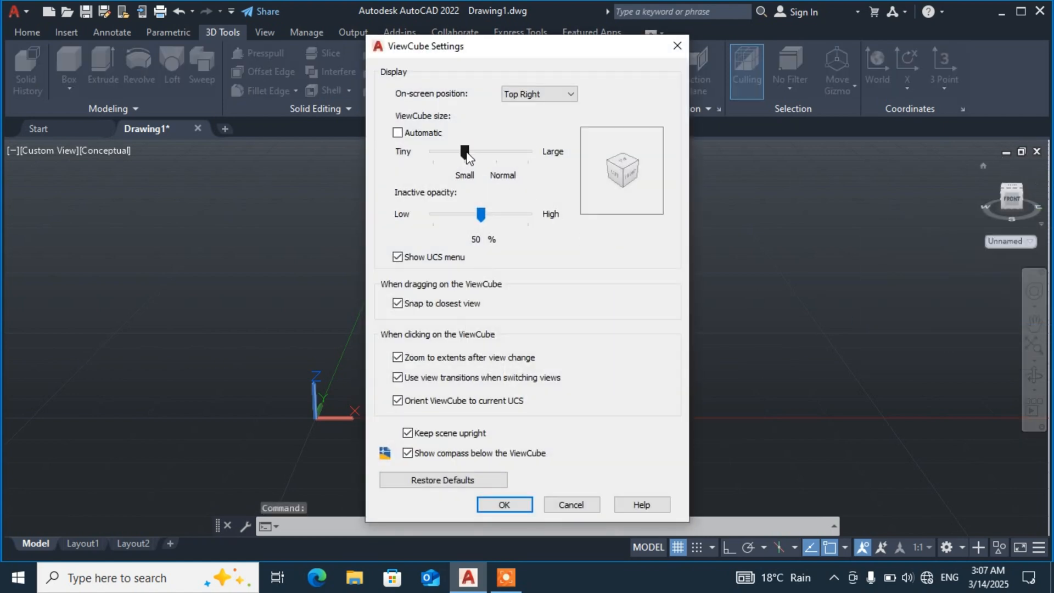
{"action": "left_click_drag", "start_coordinate": [465, 152], "coordinate": [531, 170]}
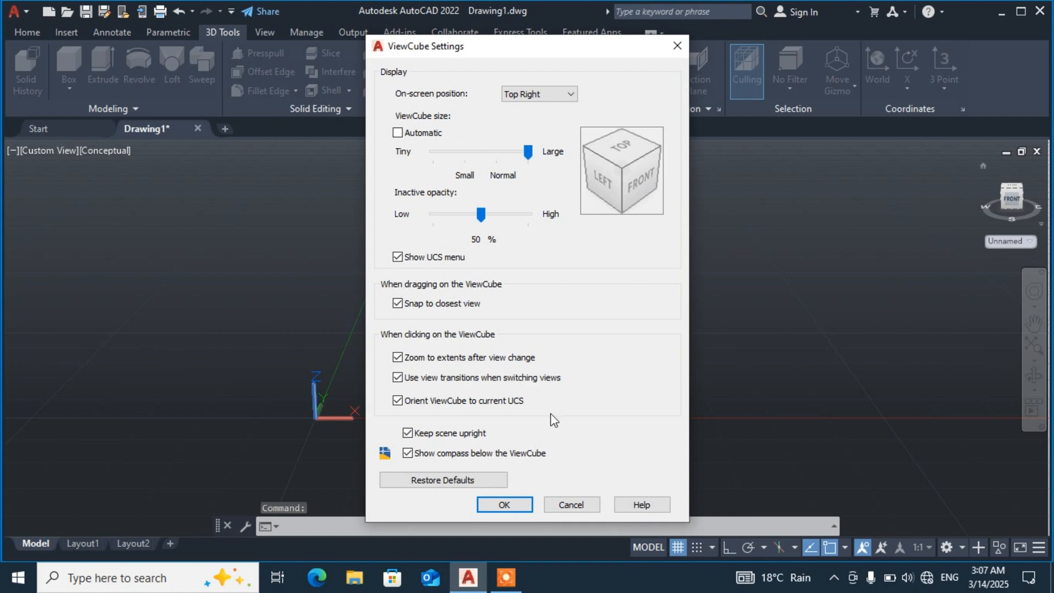
{"action": "left_click", "coordinate": [506, 505]}
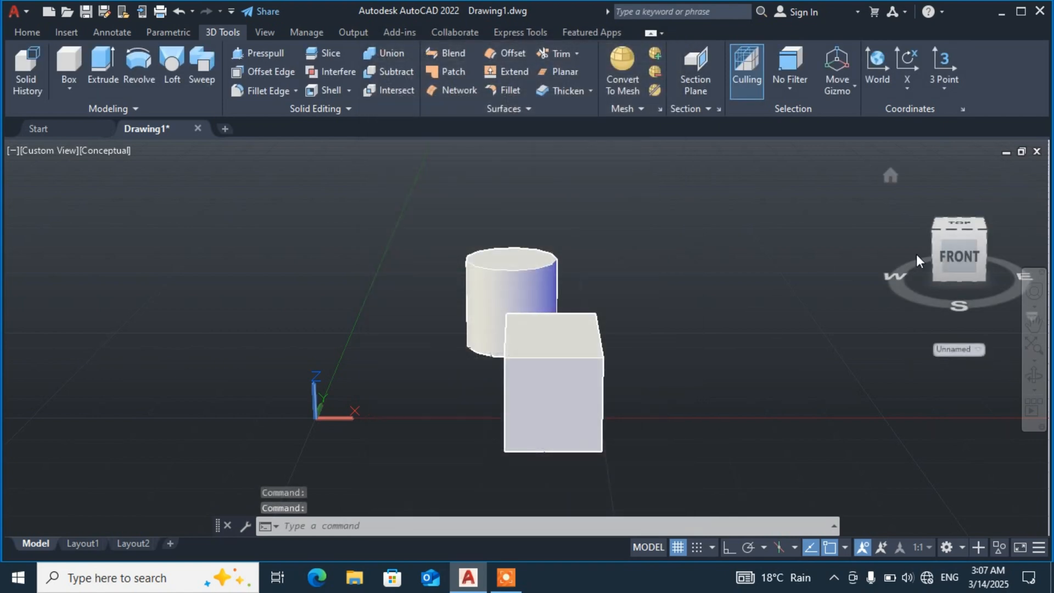
- Reduce the ViewCube size back to Small and apply the setting
{"action": "left_click", "coordinate": [1029, 320]}
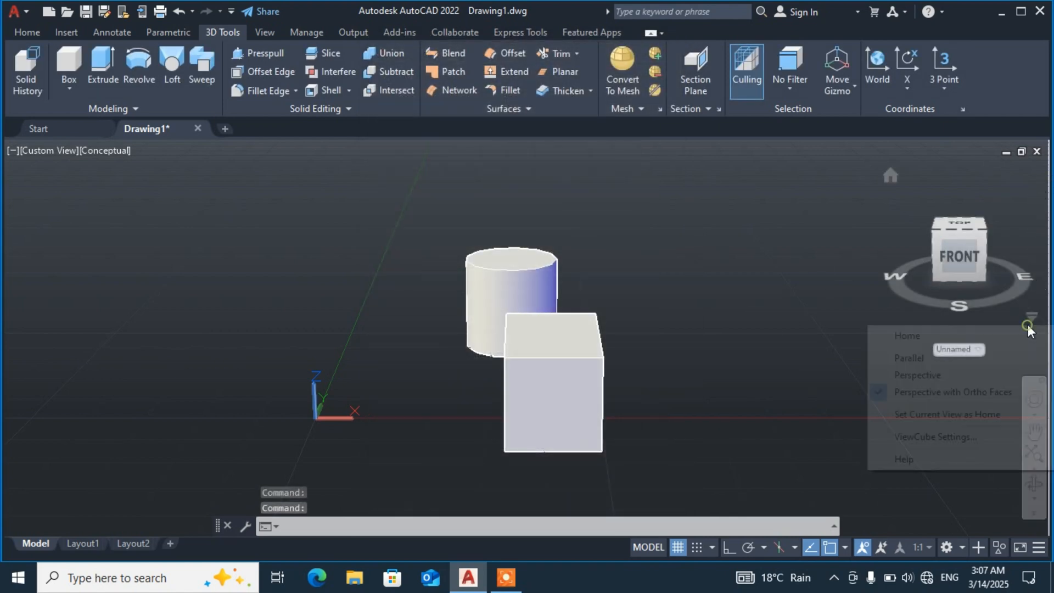
{"action": "left_click", "coordinate": [922, 436]}
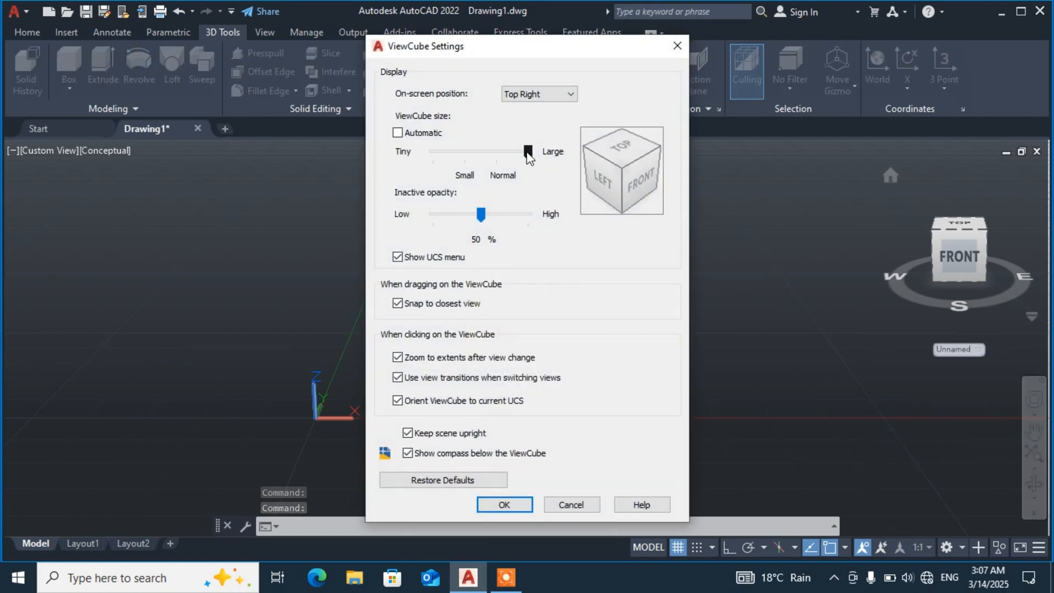
{"action": "left_click_drag", "start_coordinate": [528, 153], "coordinate": [469, 178]}
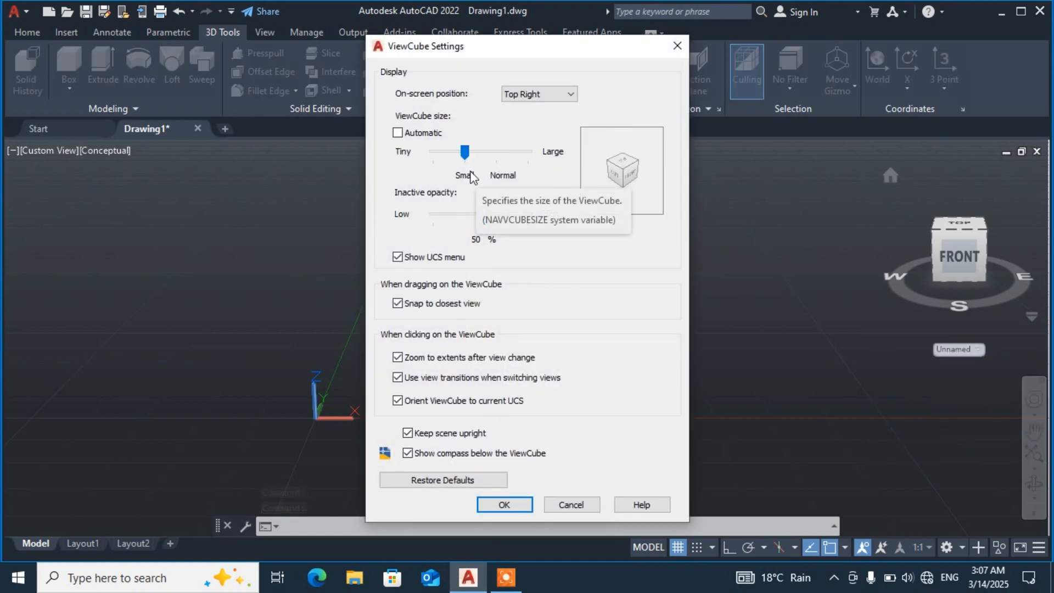
{"action": "left_click", "coordinate": [504, 504]}
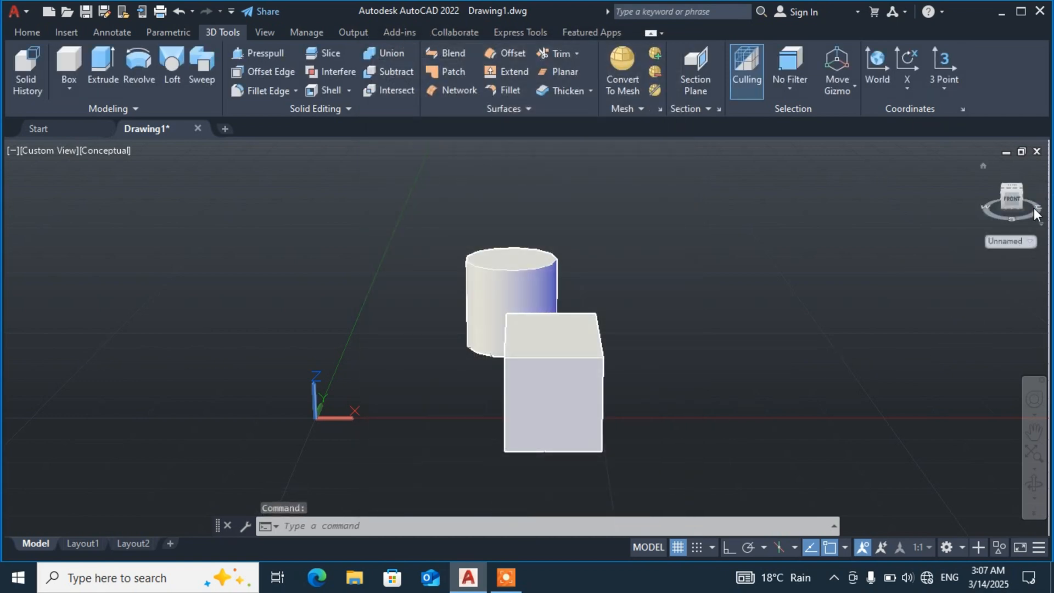
- Lower the ViewCube's inactive opacity to 8% and apply the setting
{"action": "right_click", "coordinate": [1040, 227]}
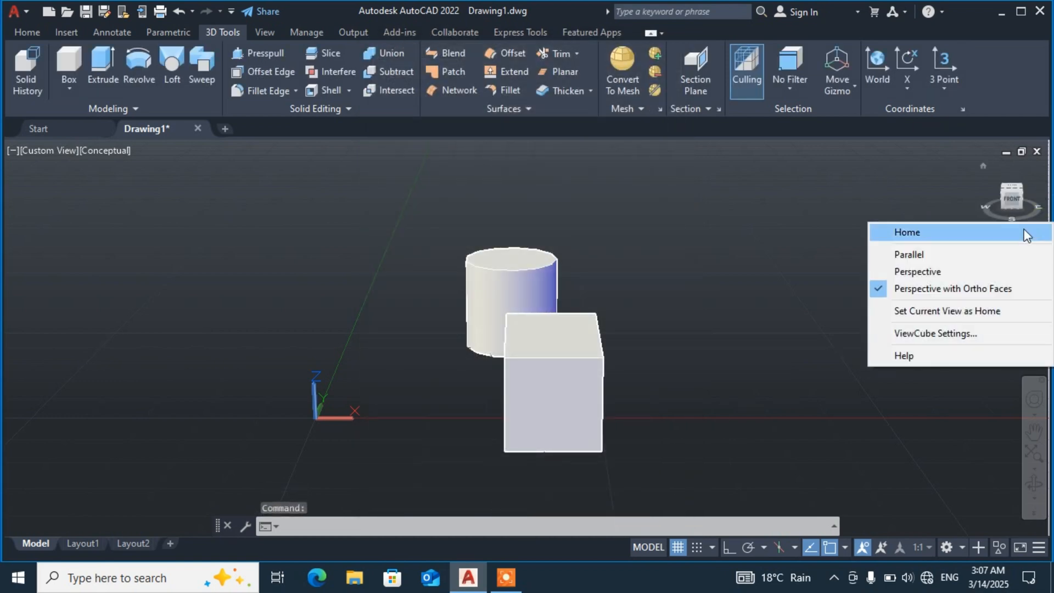
{"action": "left_click", "coordinate": [922, 333]}
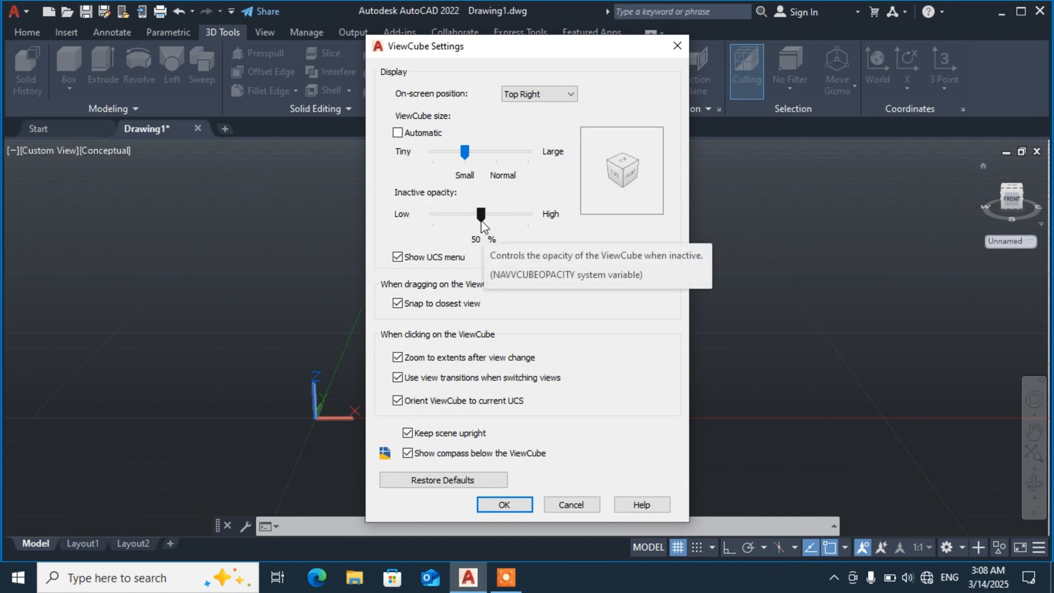
{"action": "left_click_drag", "start_coordinate": [482, 221], "coordinate": [441, 225]}
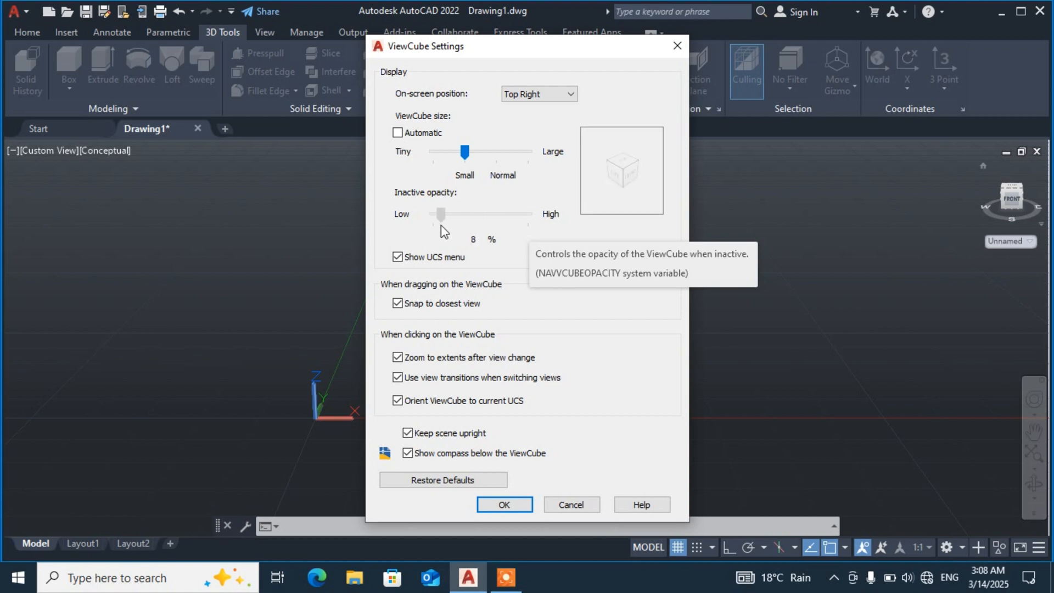
{"action": "left_click", "coordinate": [504, 504]}
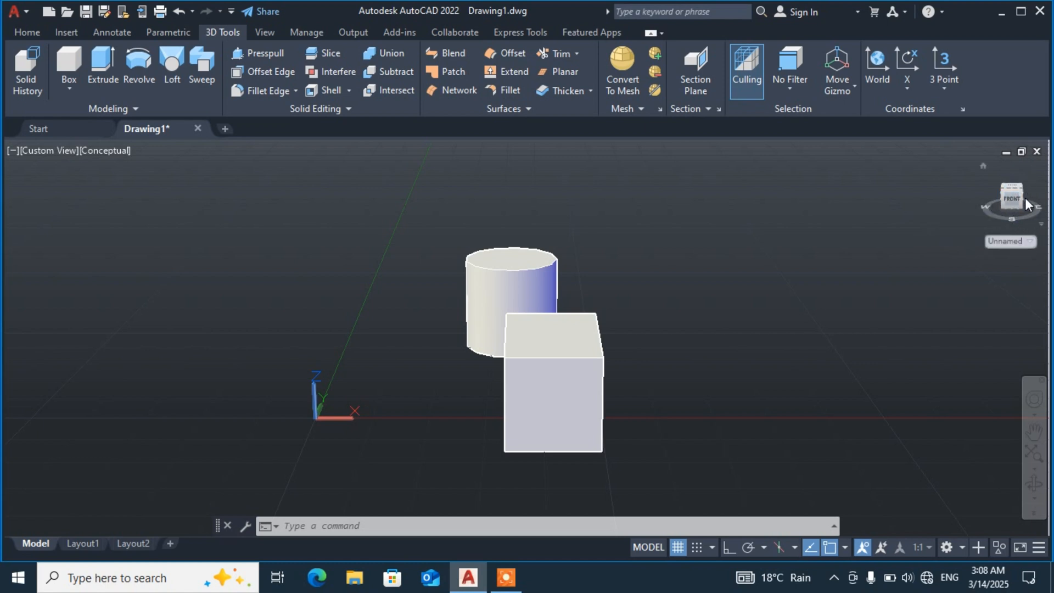
- Raise the ViewCube's inactive opacity to 54% in its settings
{"action": "left_click", "coordinate": [1041, 225]}
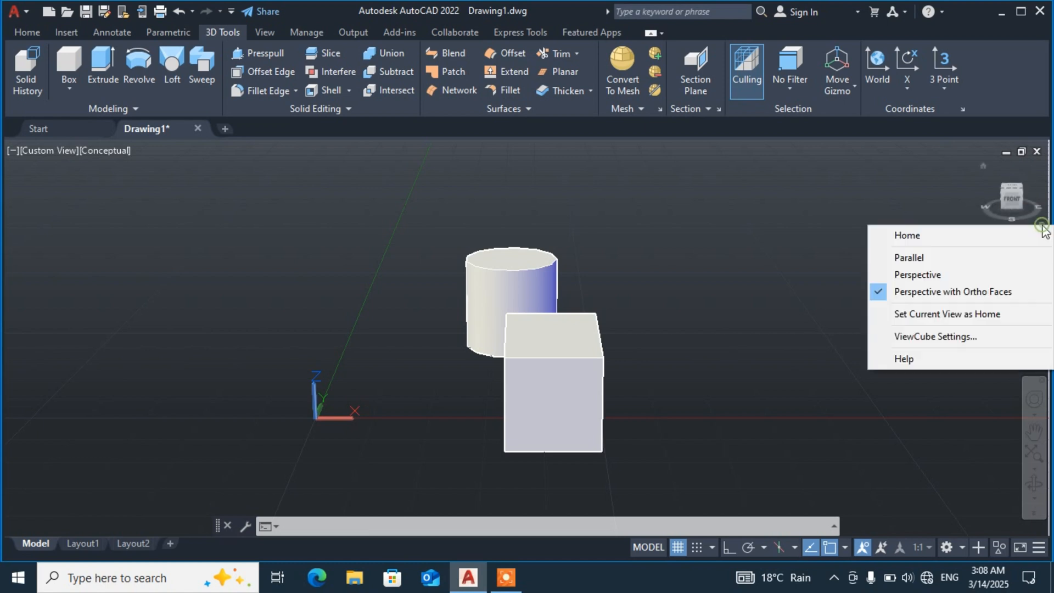
{"action": "left_click", "coordinate": [912, 335]}
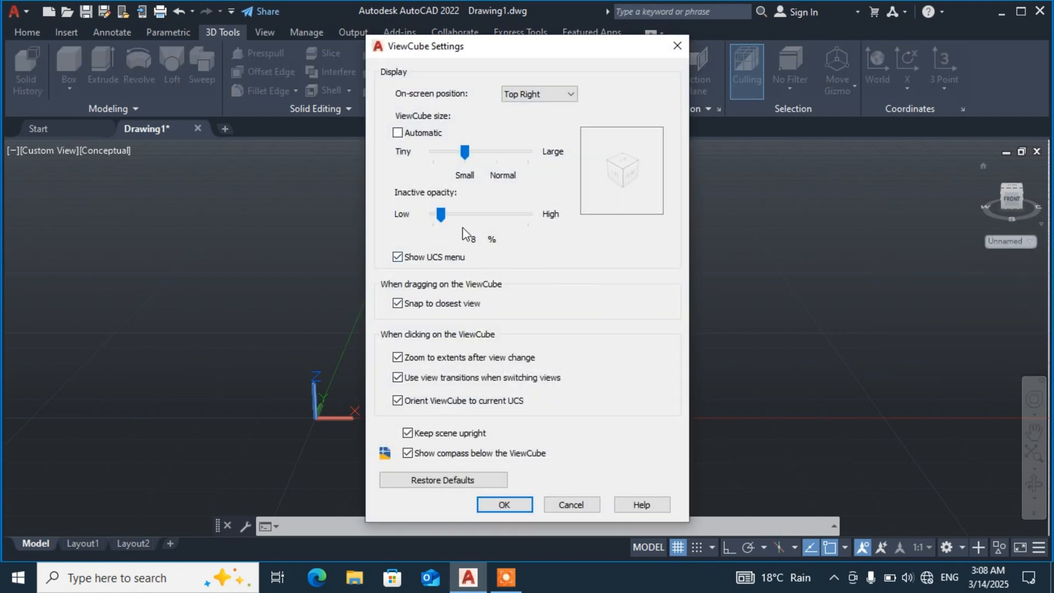
{"action": "left_click_drag", "start_coordinate": [440, 213], "coordinate": [486, 211]}
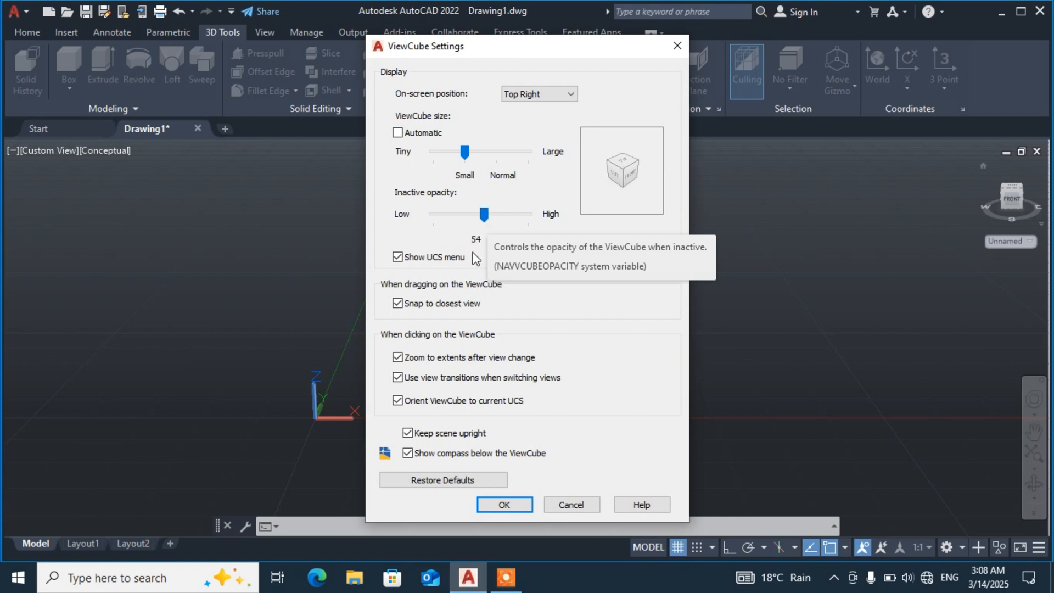
- Apply the ViewCube's 54% inactive opacity, then disable Show UCS menu in the ViewCube settings and apply it
{"action": "left_click", "coordinate": [515, 504]}
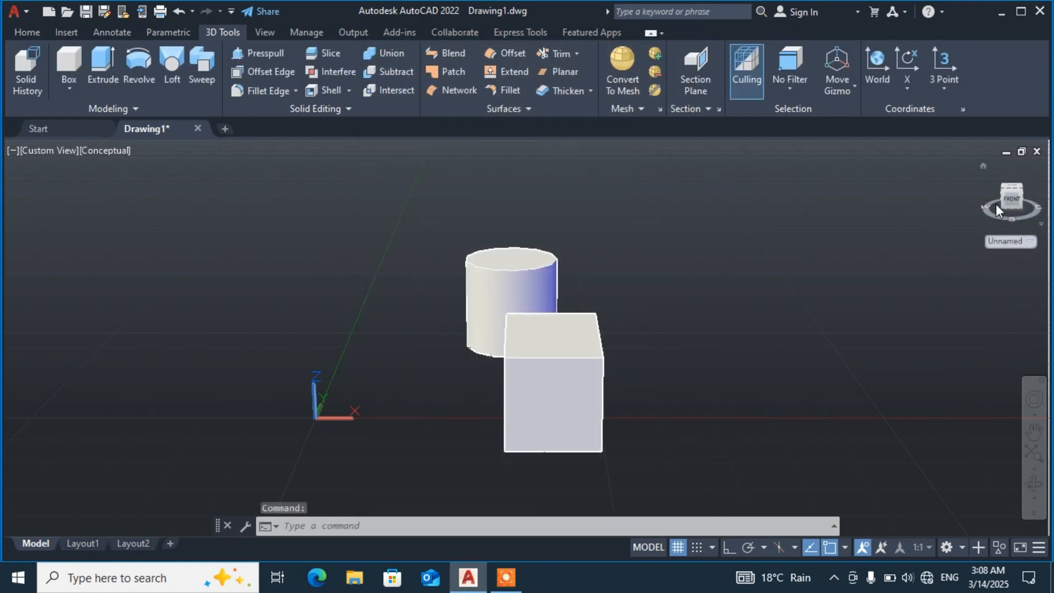
{"action": "left_click", "coordinate": [1042, 225]}
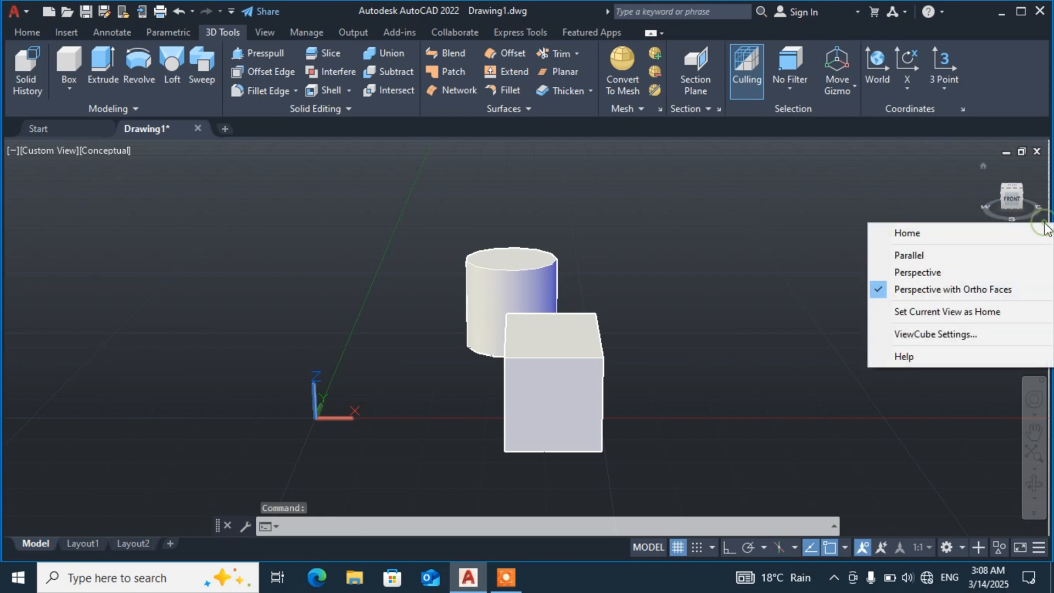
{"action": "left_click", "coordinate": [894, 334]}
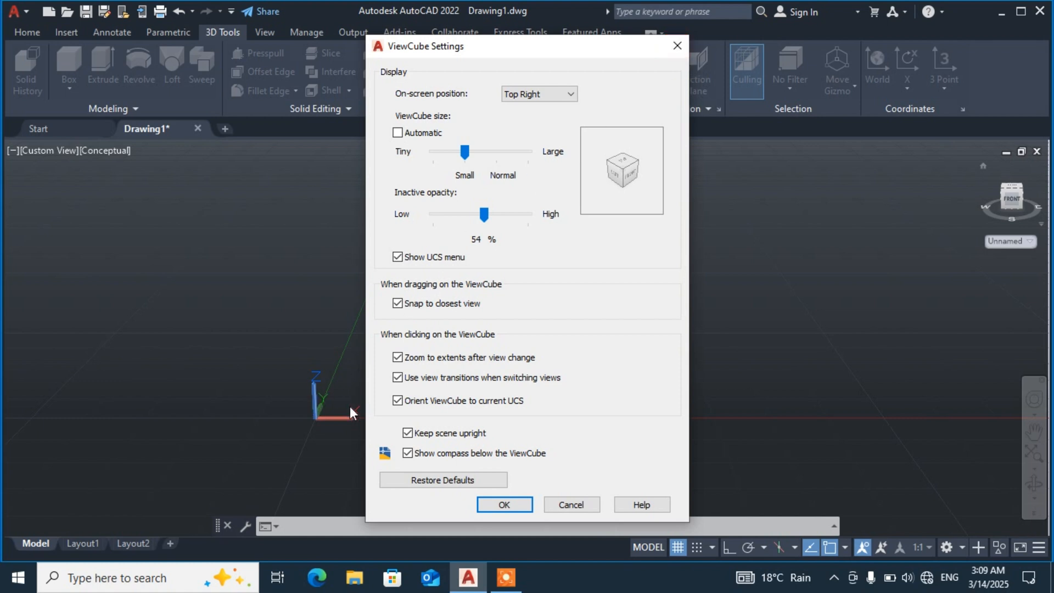
{"action": "left_click", "coordinate": [397, 258]}
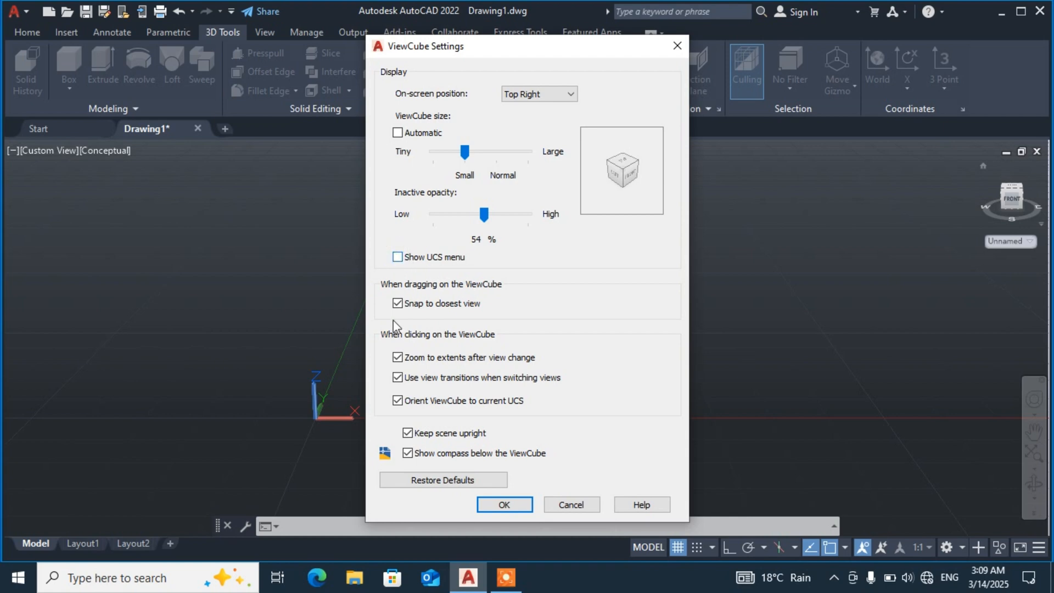
{"action": "left_click", "coordinate": [488, 505]}
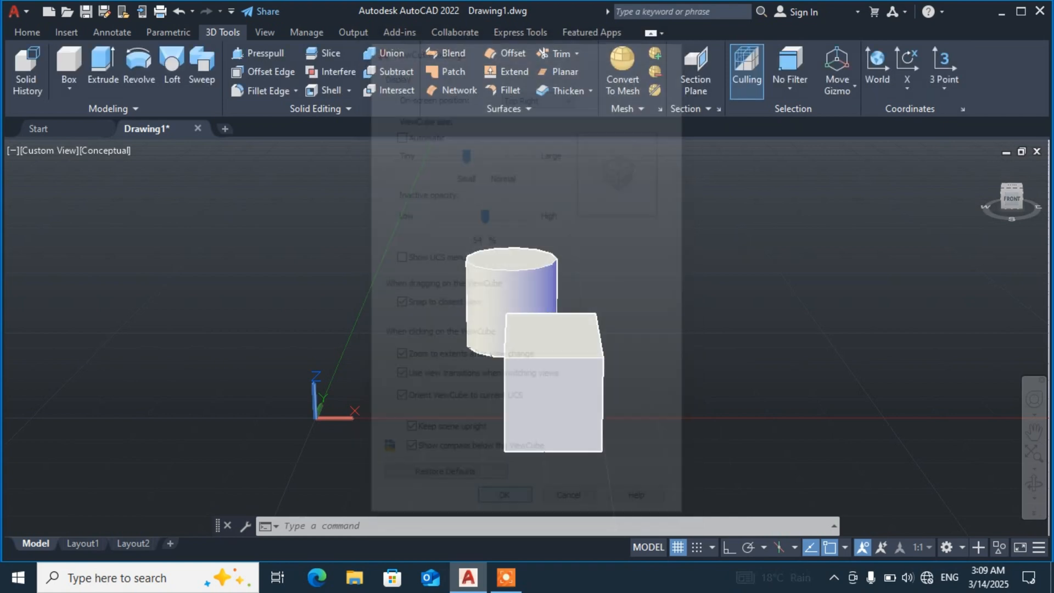
- Re-enable Show UCS menu in the ViewCube settings and apply the change
{"action": "right_click", "coordinate": [1037, 215]}
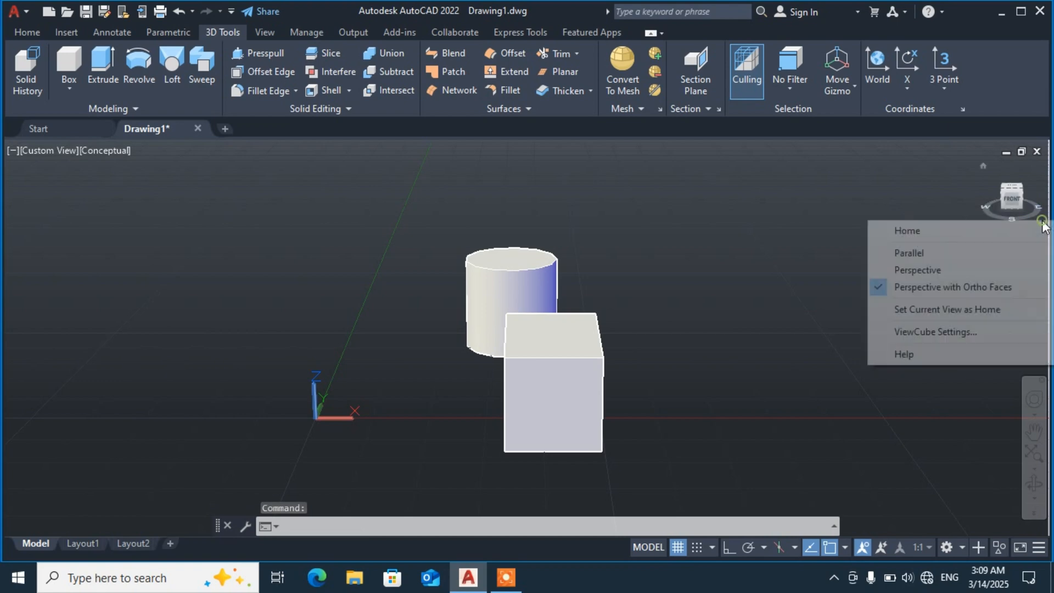
{"action": "left_click", "coordinate": [896, 332]}
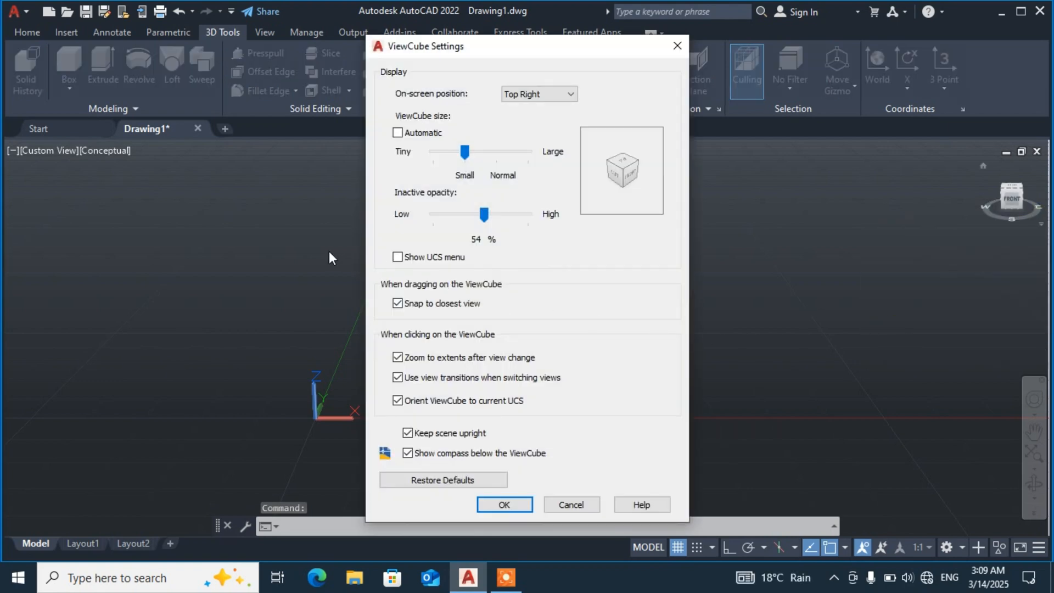
{"action": "left_click", "coordinate": [398, 257]}
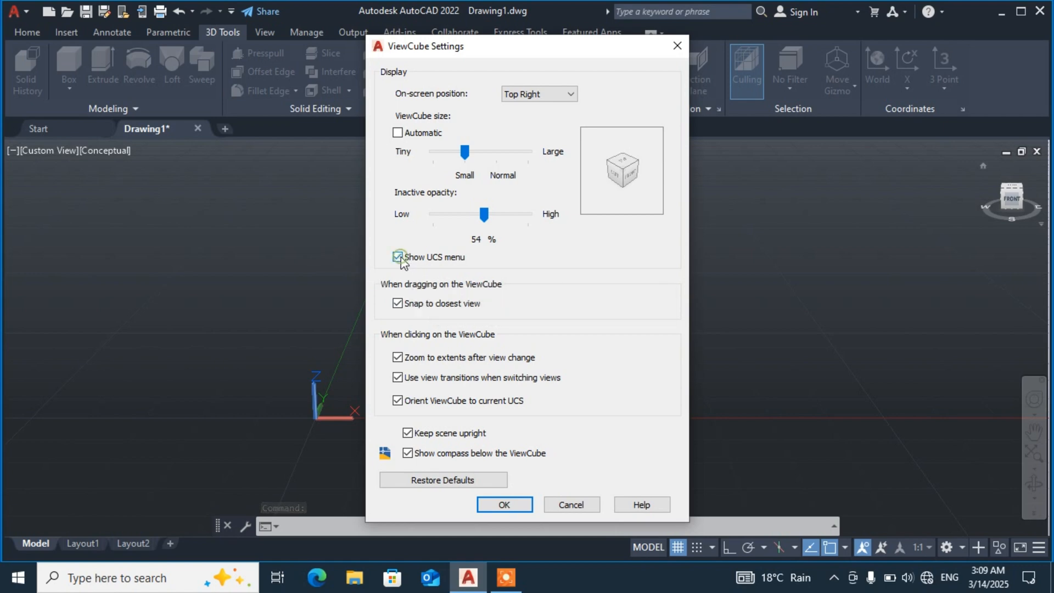
{"action": "left_click", "coordinate": [497, 503]}
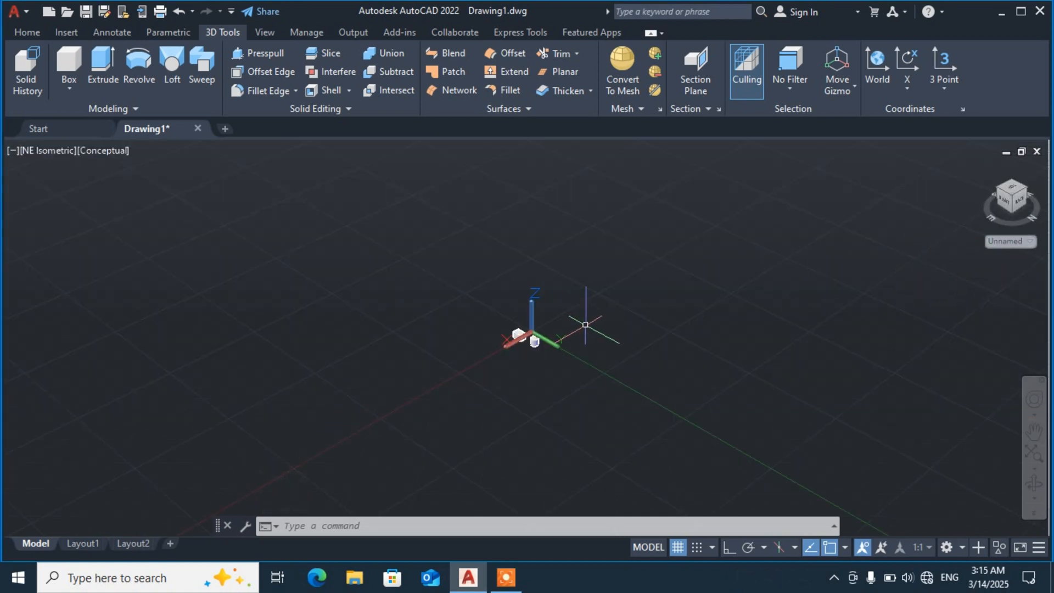
- Examine the Zoom to extents after view change option in the ViewCube settings and close them without changes
{"action": "middle_click", "coordinate": [495, 344]}
{"action": "middle_click", "coordinate": [494, 344]}
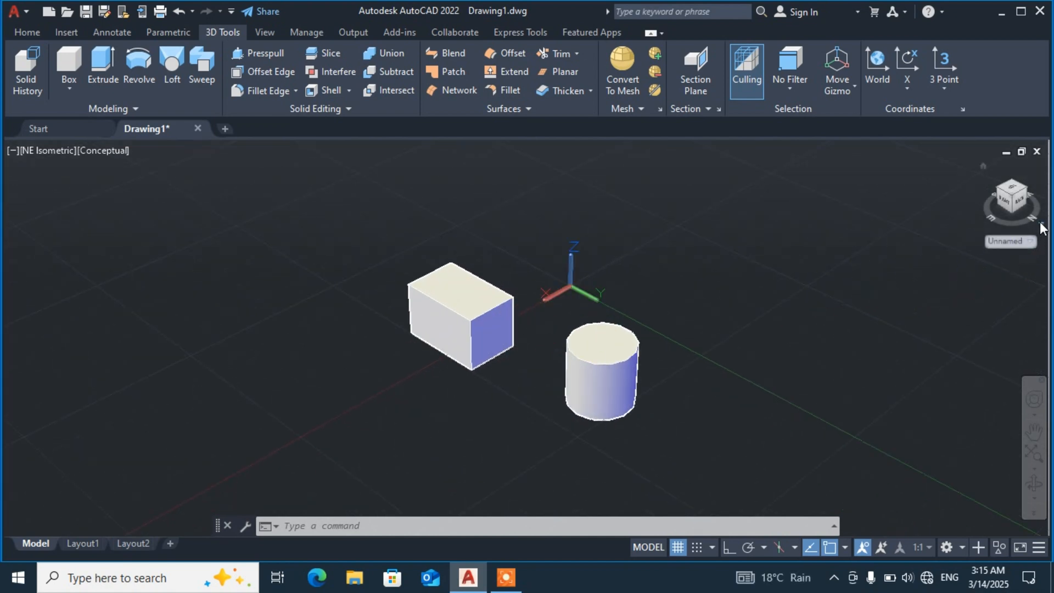
{"action": "right_click", "coordinate": [1014, 217]}
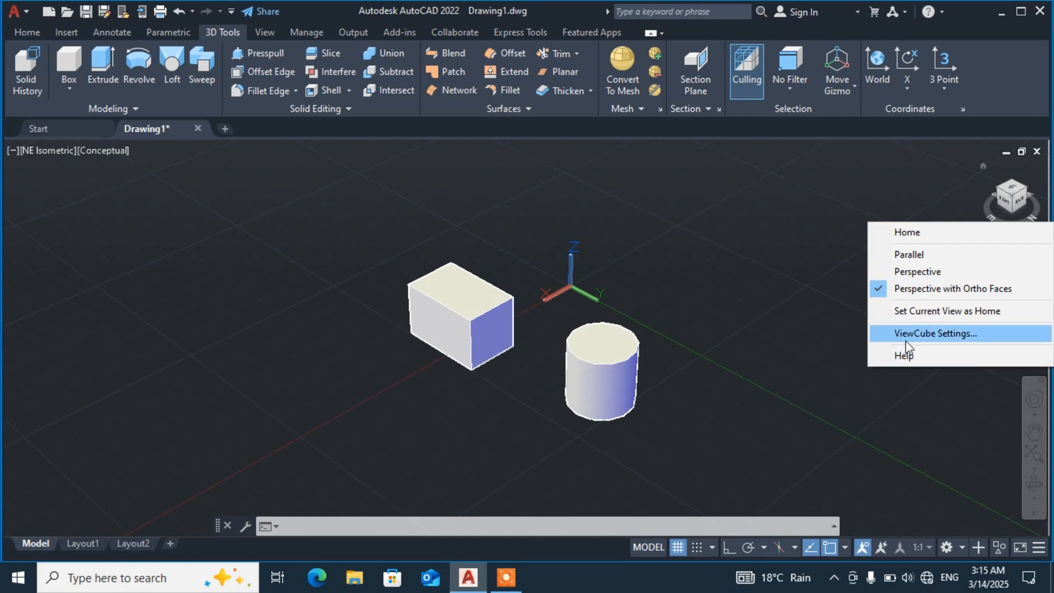
{"action": "left_click", "coordinate": [906, 339]}
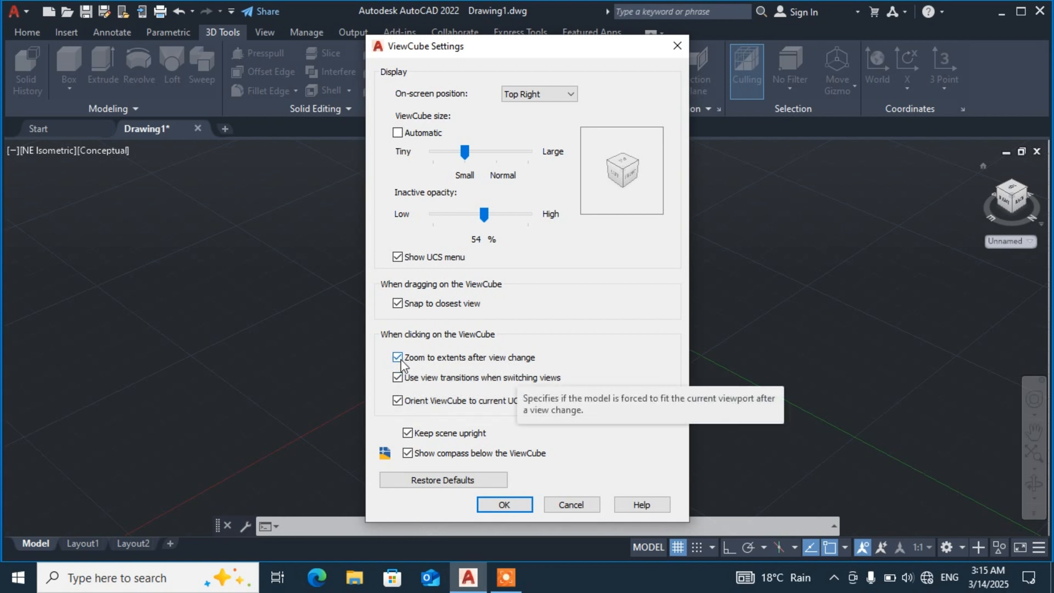
{"action": "left_click", "coordinate": [571, 505]}
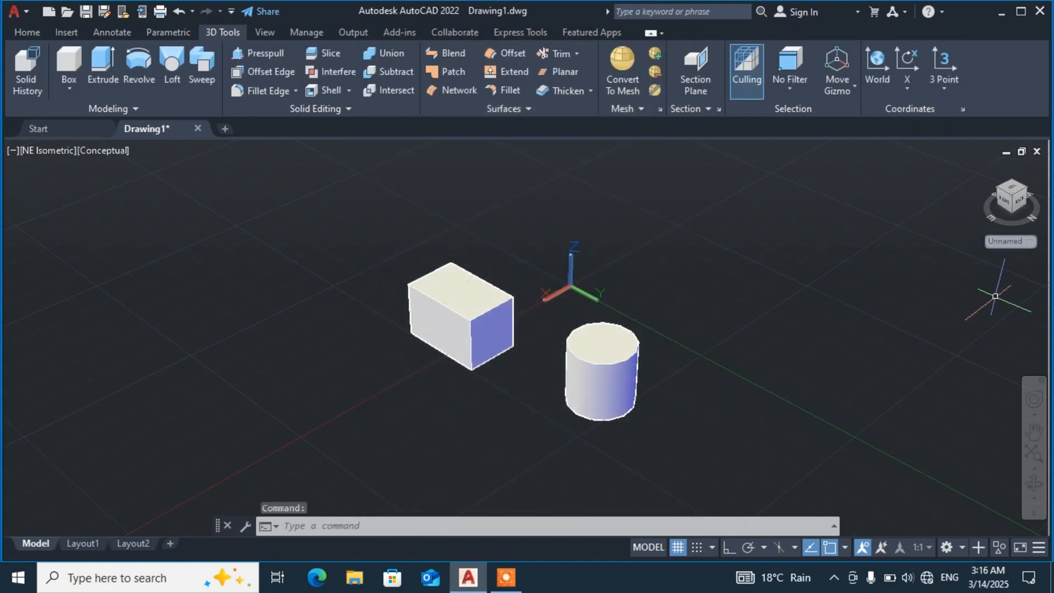
- Switch among the NW, SE and SW isometric views with the ViewCube, zooming out between changes to test zoom to extents
{"action": "left_click", "coordinate": [1024, 192]}
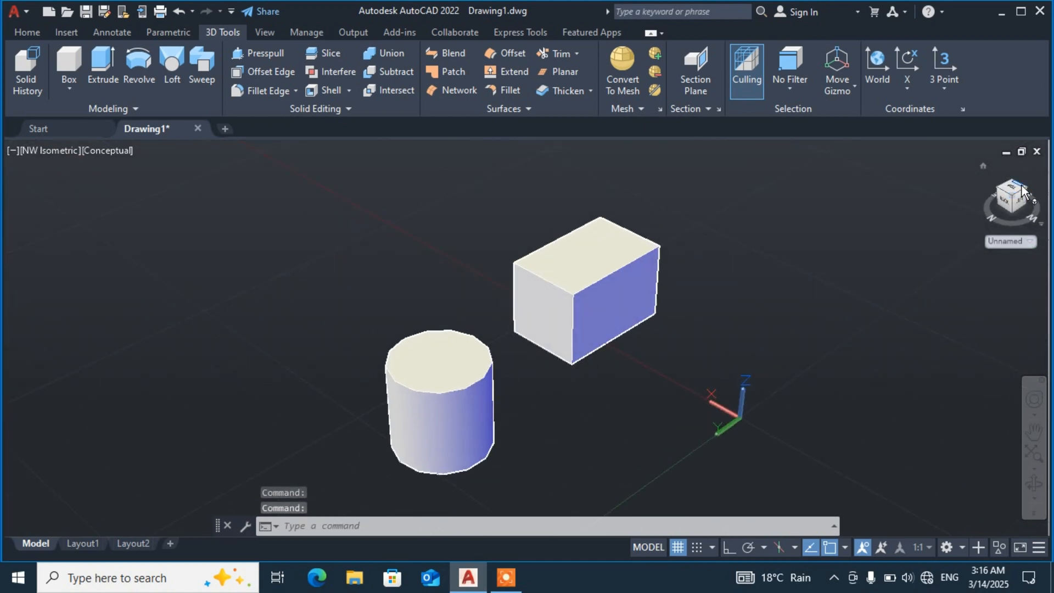
{"action": "left_click", "coordinate": [1012, 183]}
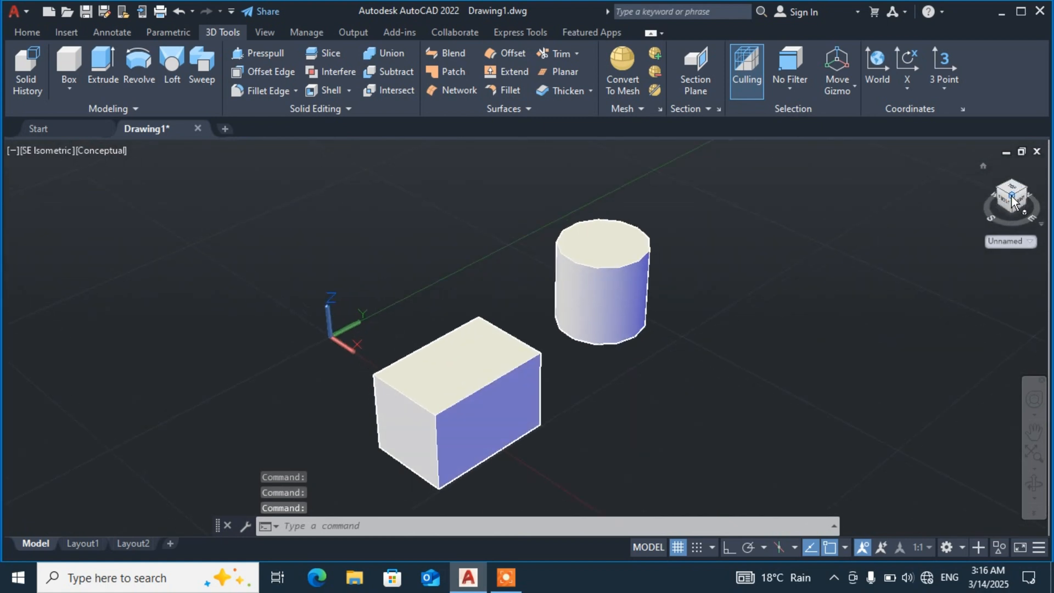
{"action": "left_click", "coordinate": [1012, 200]}
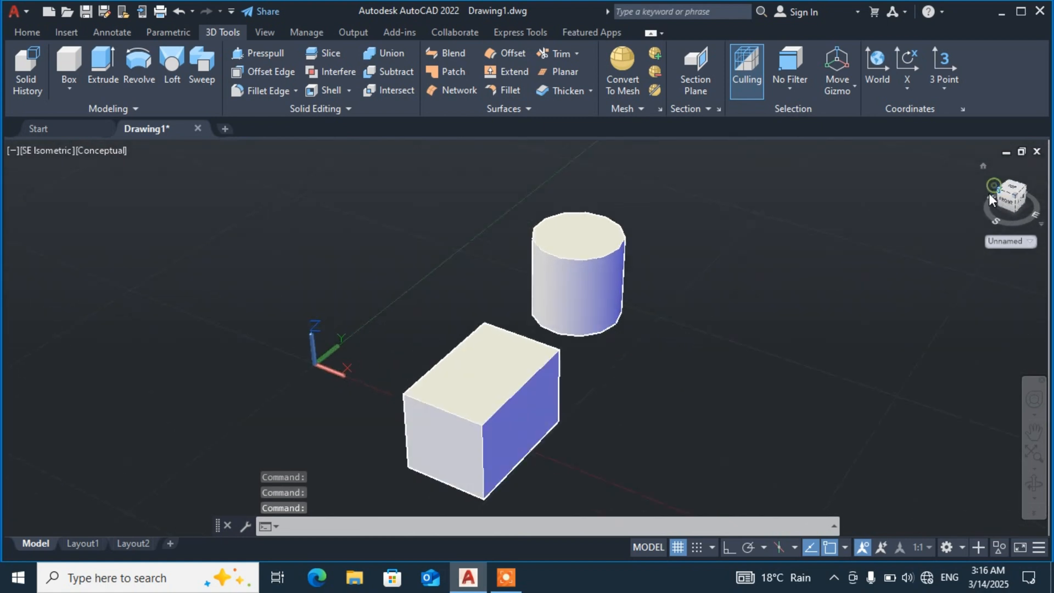
{"action": "scroll", "coordinate": [522, 256], "scroll_direction": "down", "scroll_amount": 8}
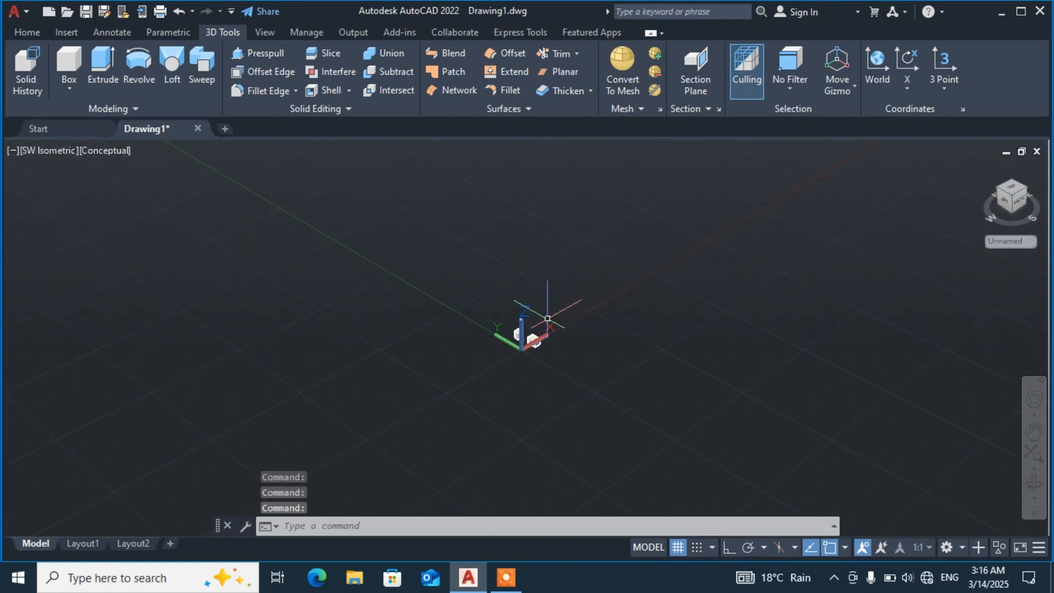
{"action": "left_click", "coordinate": [1028, 193]}
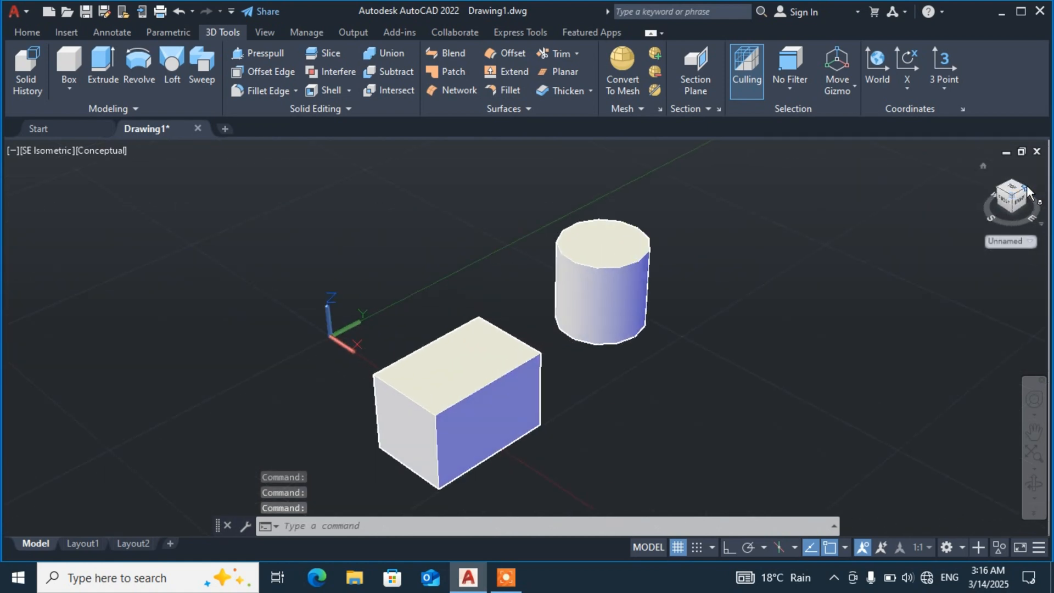
{"action": "scroll", "coordinate": [477, 250], "scroll_direction": "down", "scroll_amount": 10}
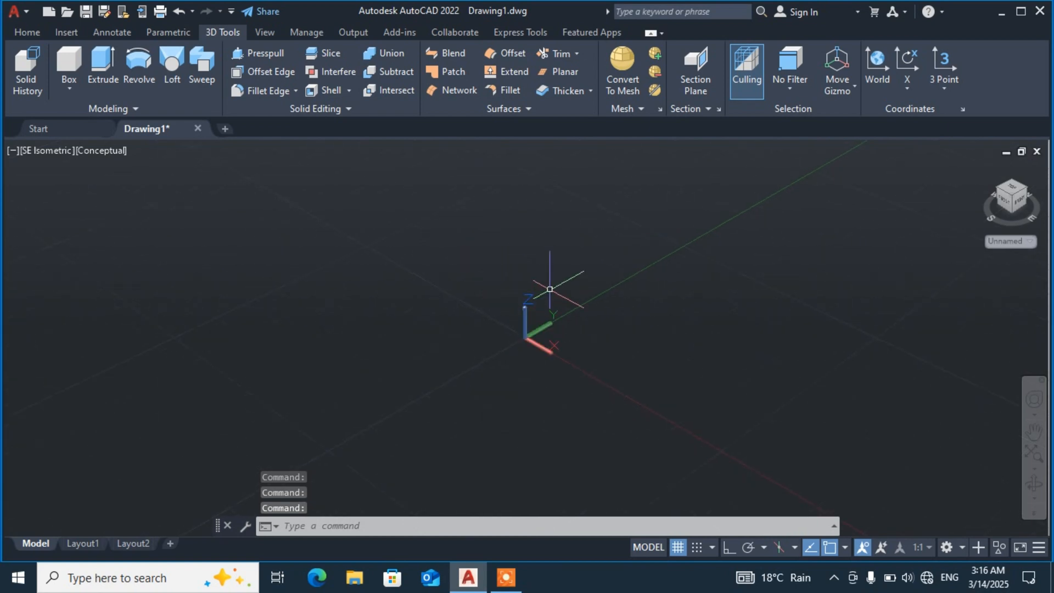
{"action": "left_click", "coordinate": [1000, 190]}
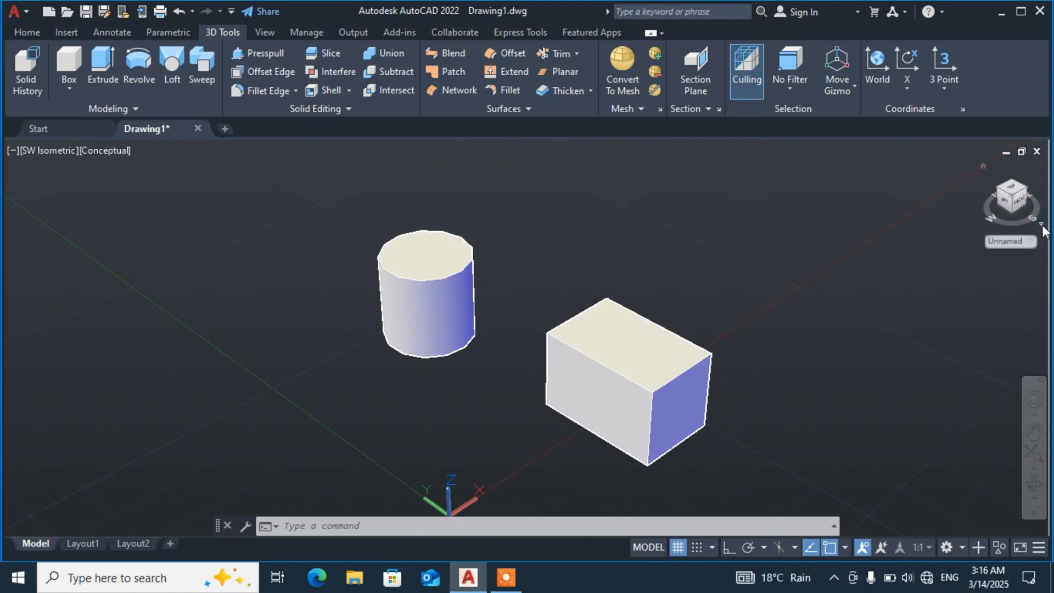
- Disable Zoom to extents after view change in the ViewCube settings and apply it
{"action": "left_click", "coordinate": [1042, 226]}
{"action": "left_click", "coordinate": [909, 338]}
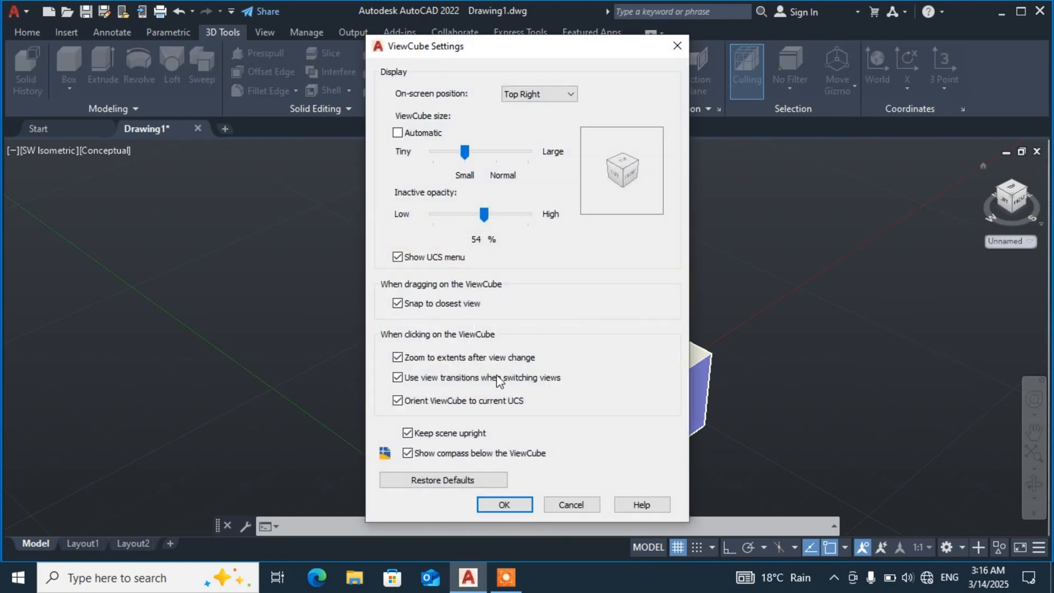
{"action": "left_click", "coordinate": [397, 359]}
{"action": "left_click", "coordinate": [504, 504]}
- Zoom out and switch between the SE and SW isometric views with the ViewCube to test the disabled zoom to extents
{"action": "scroll", "coordinate": [524, 338], "scroll_direction": "down", "scroll_amount": 8}
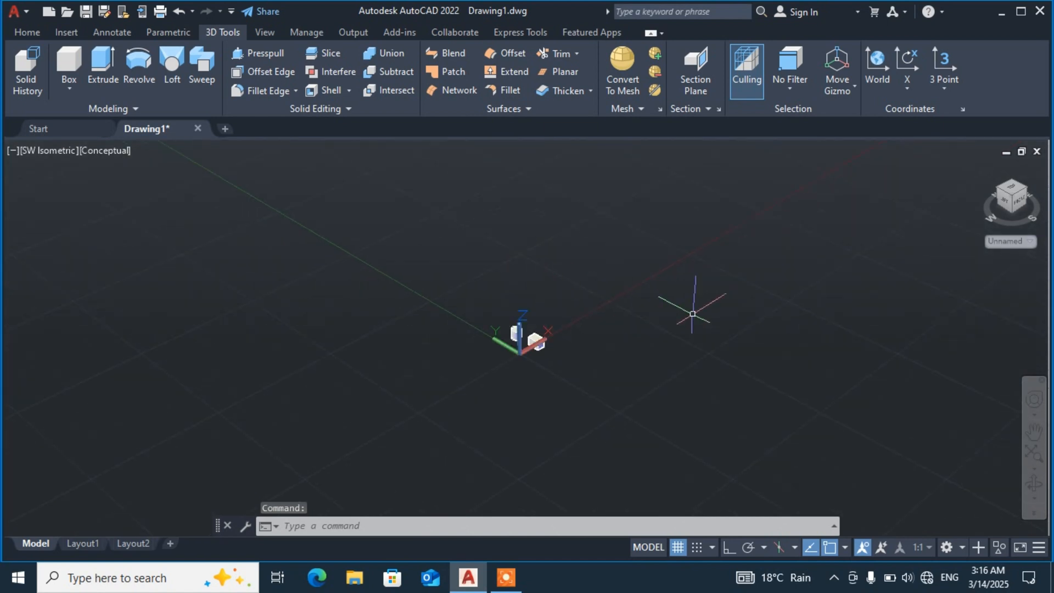
{"action": "left_click", "coordinate": [1027, 189]}
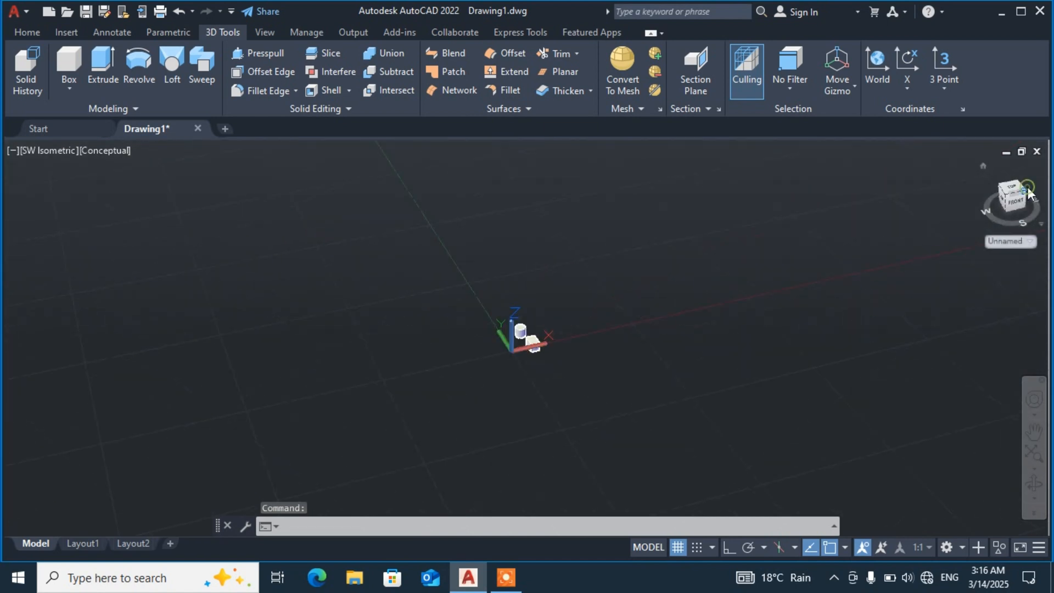
{"action": "left_click", "coordinate": [1021, 188]}
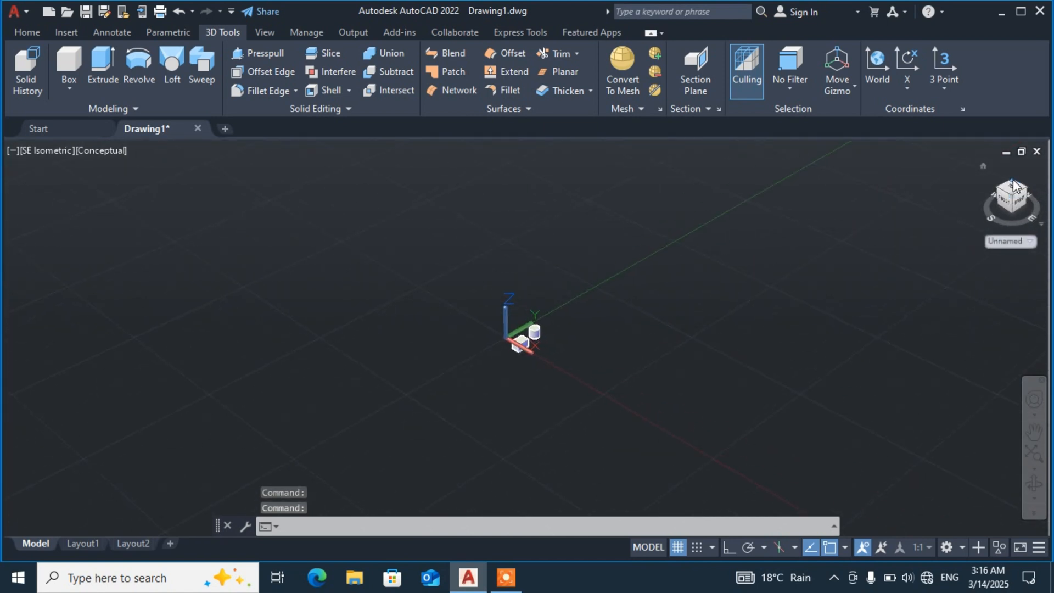
{"action": "left_click", "coordinate": [1030, 195]}
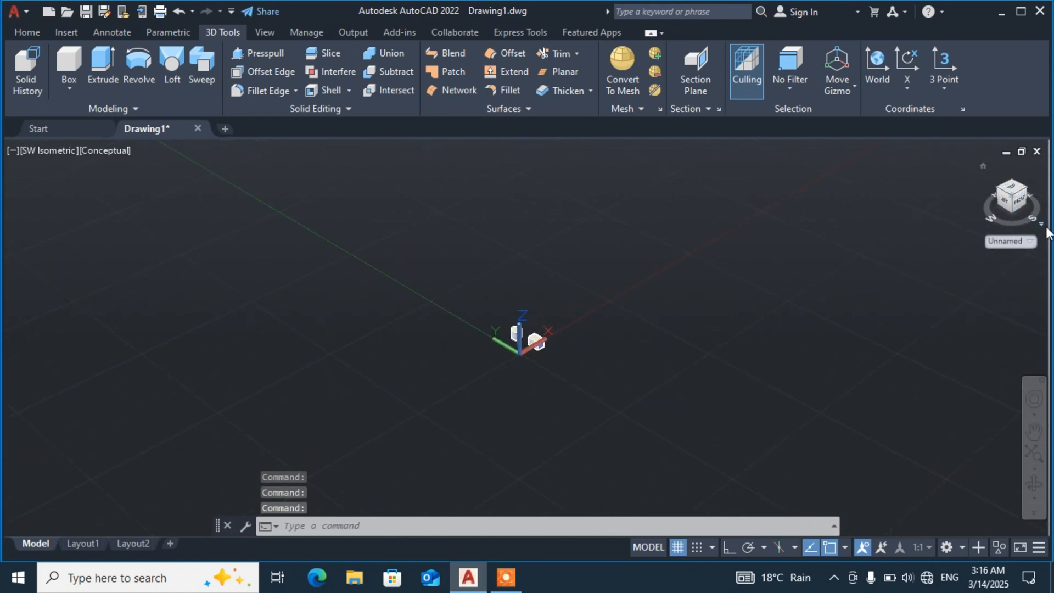
- Re-enable Zoom to extents after view change in the ViewCube settings and switch the model to the NE isometric view
{"action": "left_click", "coordinate": [1044, 226]}
{"action": "left_click", "coordinate": [848, 335]}
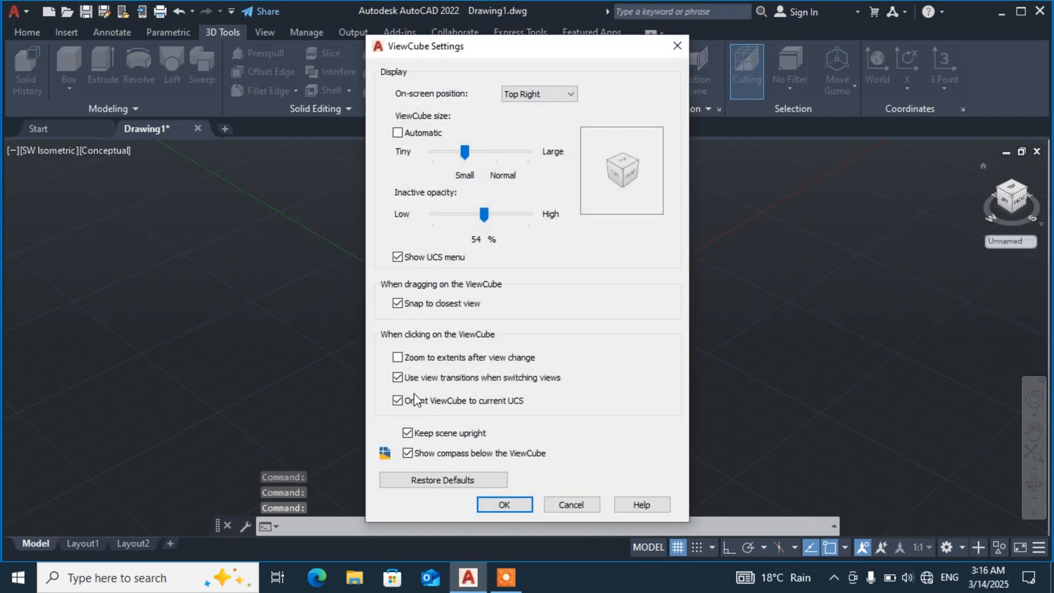
{"action": "left_click", "coordinate": [398, 357]}
{"action": "left_click", "coordinate": [526, 505]}
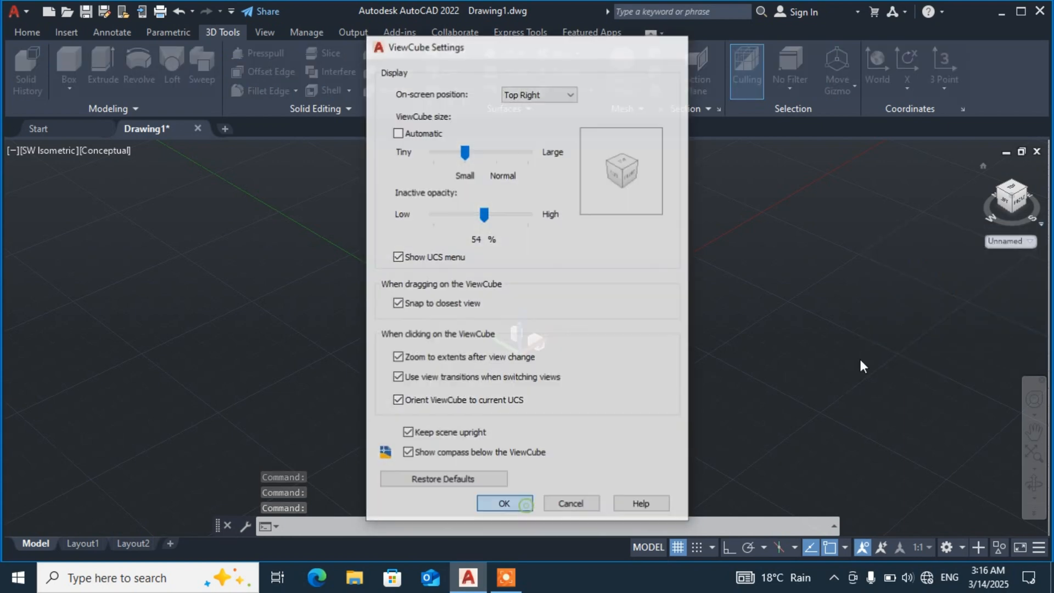
{"action": "left_click", "coordinate": [999, 192]}
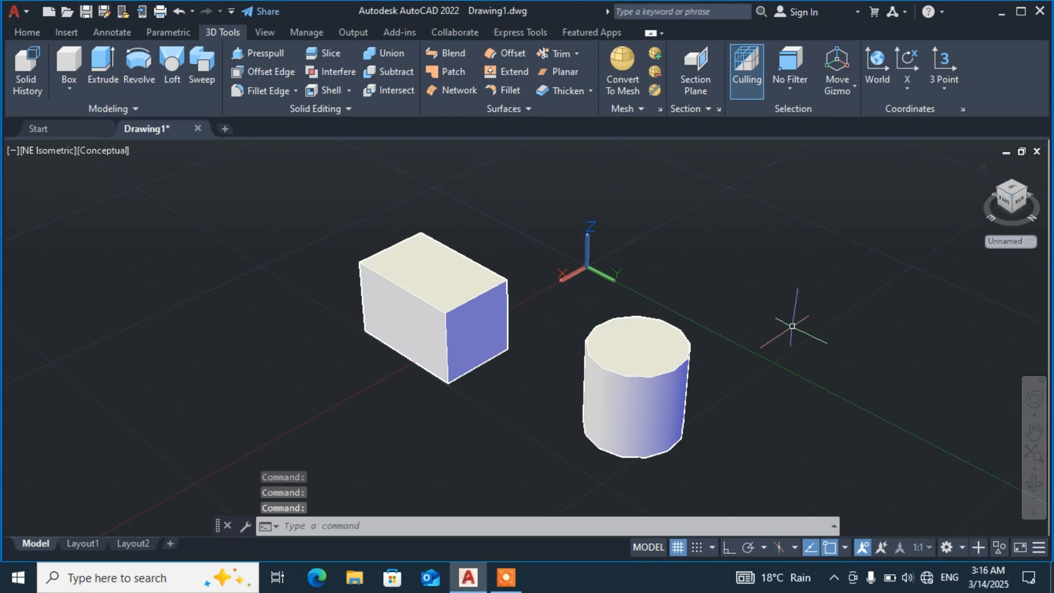
- Examine the view transitions and UCS orientation options in the ViewCube settings and close them without changes
{"action": "left_click", "coordinate": [1040, 225]}
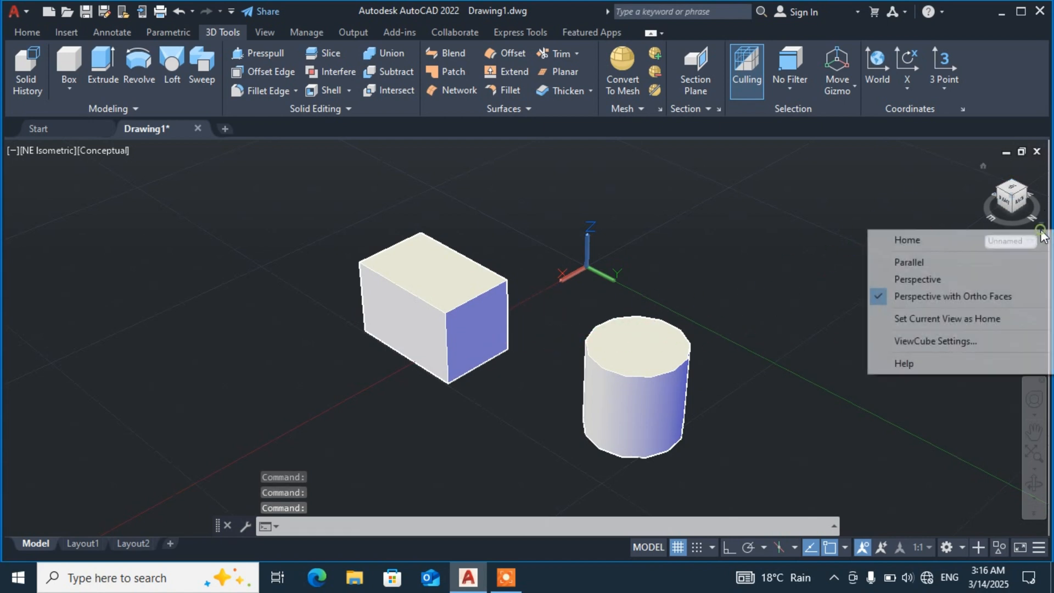
{"action": "left_click", "coordinate": [924, 342]}
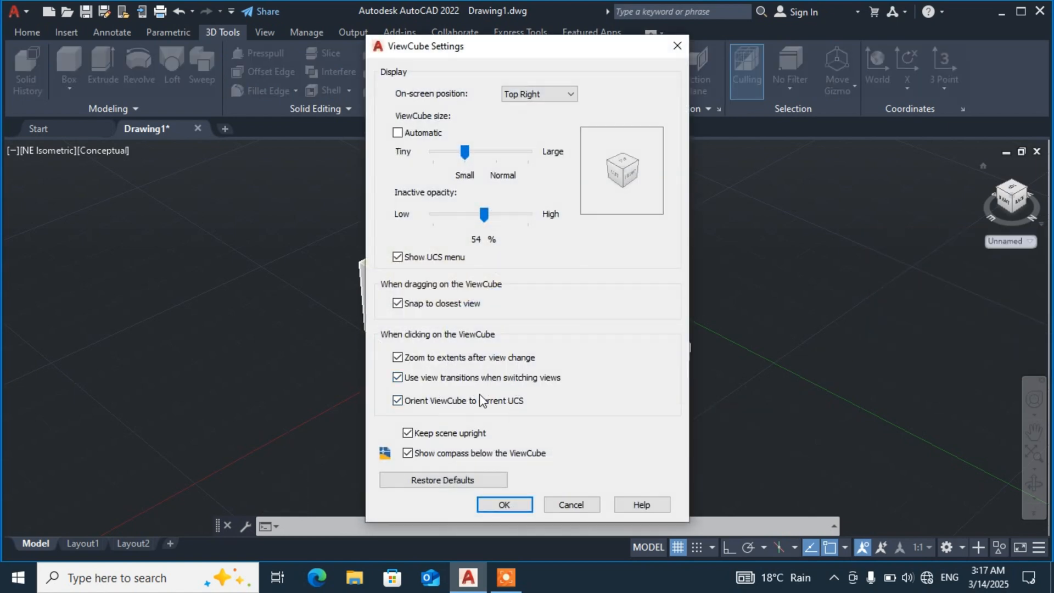
{"action": "left_click", "coordinate": [566, 505]}
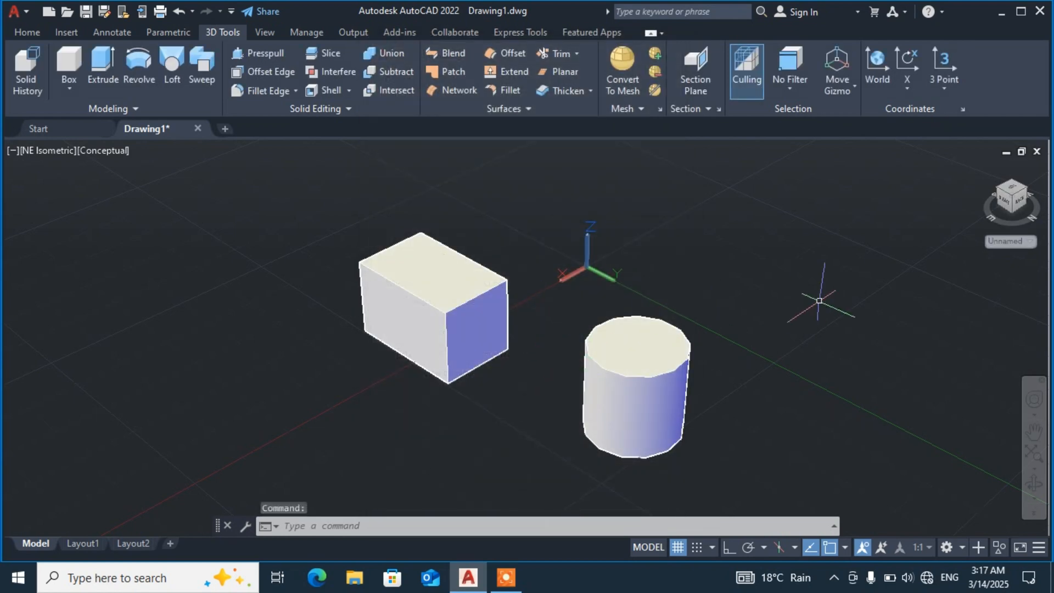
- Turn the model through several ViewCube views, including Top, and finish in the Left view to observe the view transitions
{"action": "left_click", "coordinate": [998, 187]}
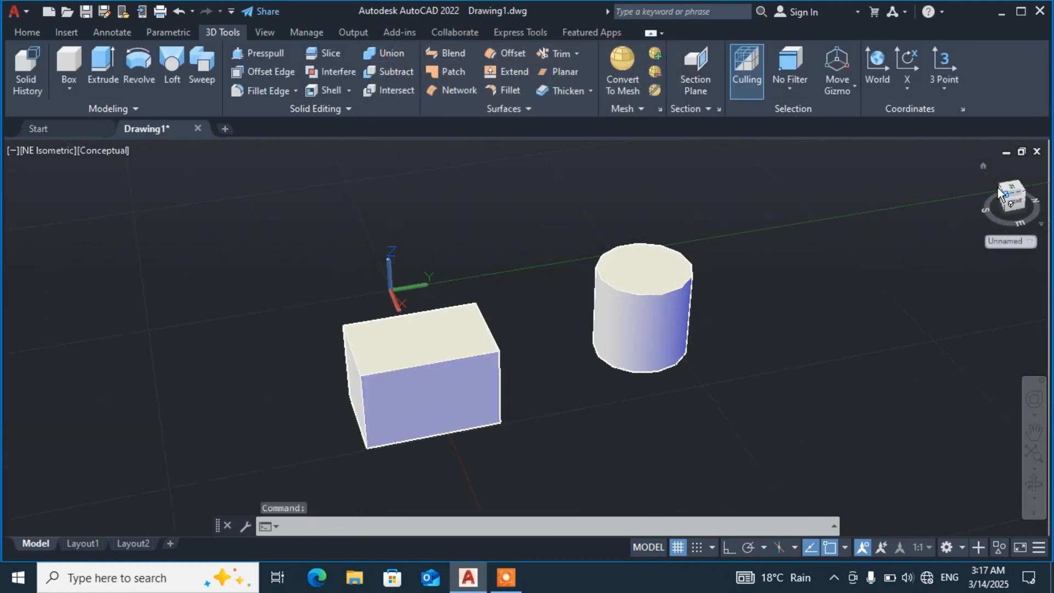
{"action": "left_click", "coordinate": [1003, 211]}
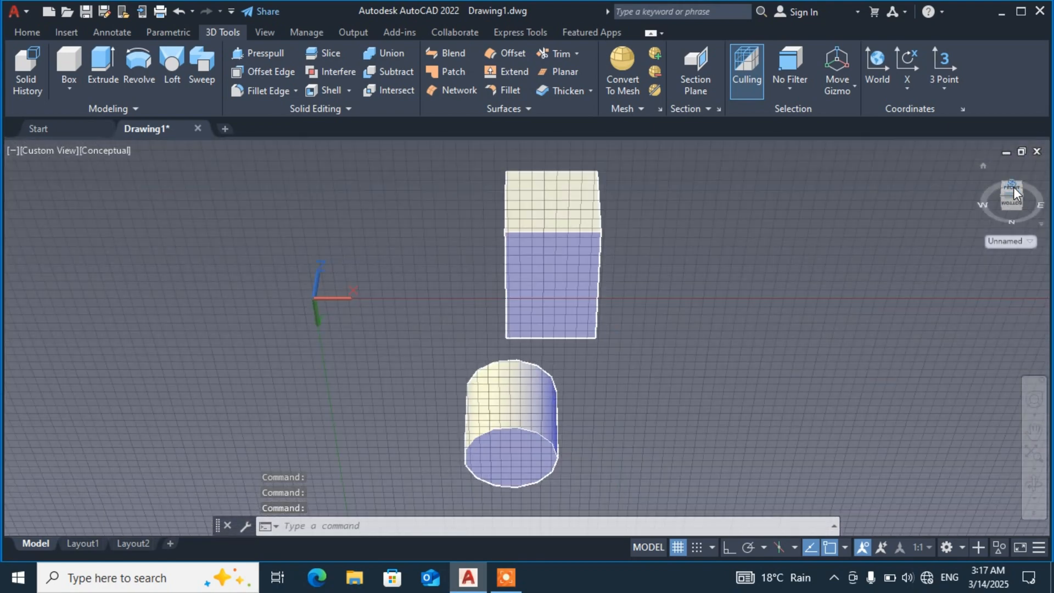
{"action": "left_click", "coordinate": [1013, 187]}
{"action": "left_click", "coordinate": [1010, 185]}
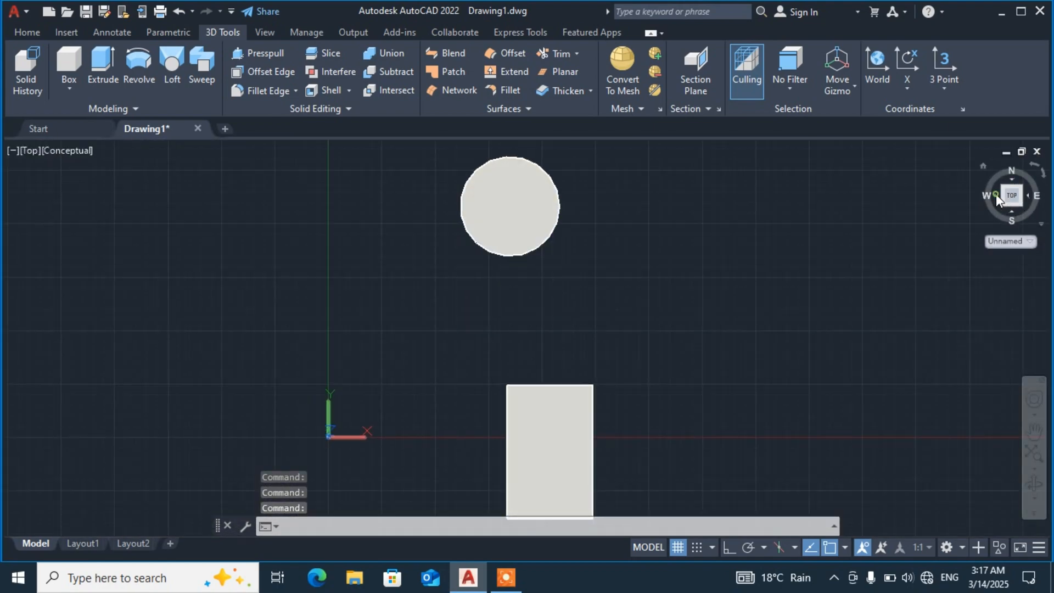
{"action": "left_click", "coordinate": [996, 193]}
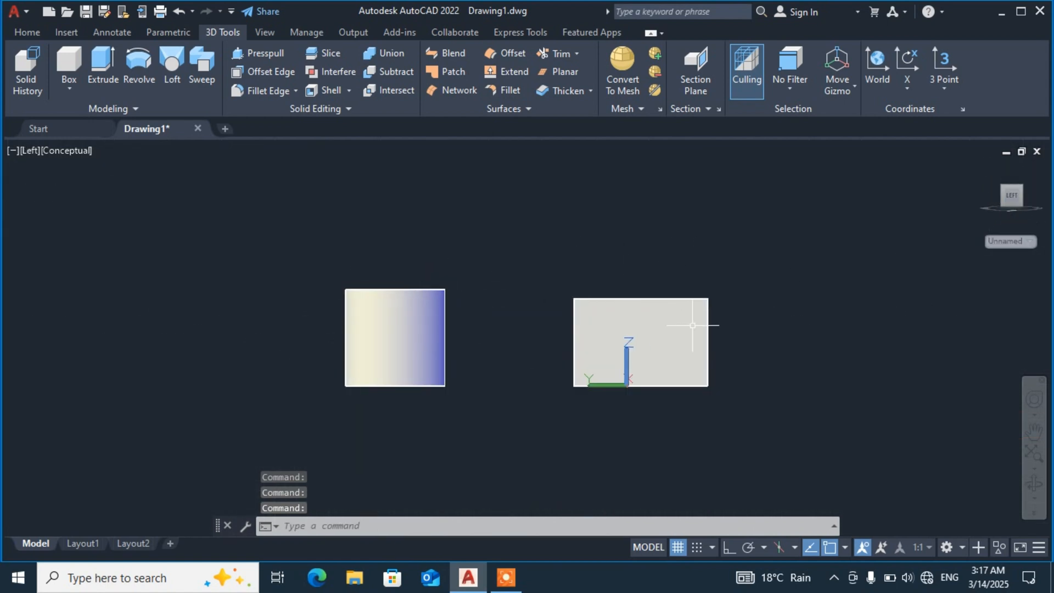
- Turn the model through the Front, Top and Right views with the ViewCube to observe the smooth view transitions
{"action": "left_click", "coordinate": [1027, 198]}
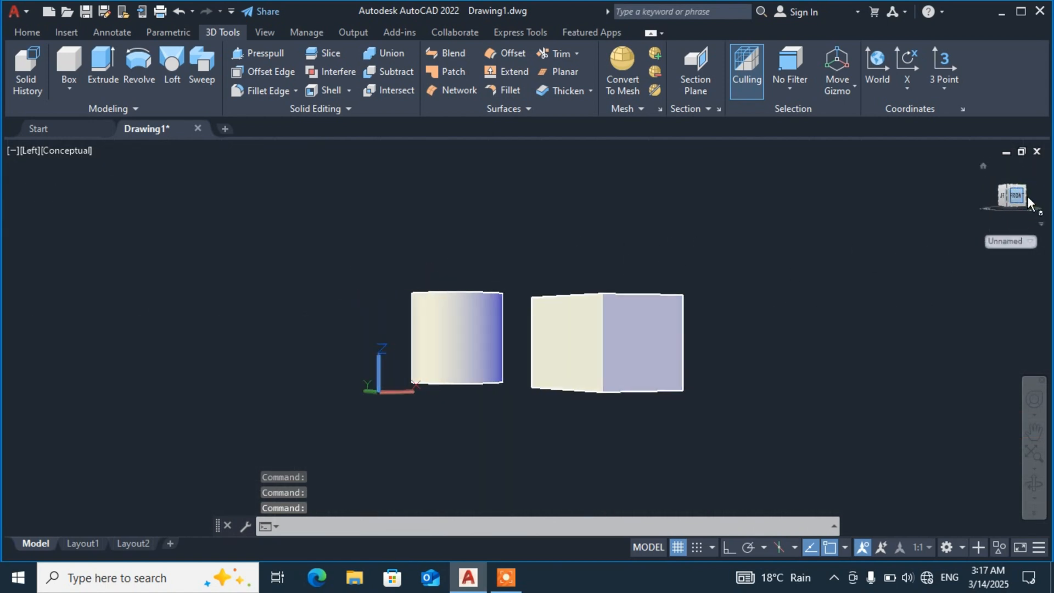
{"action": "left_click", "coordinate": [1013, 185]}
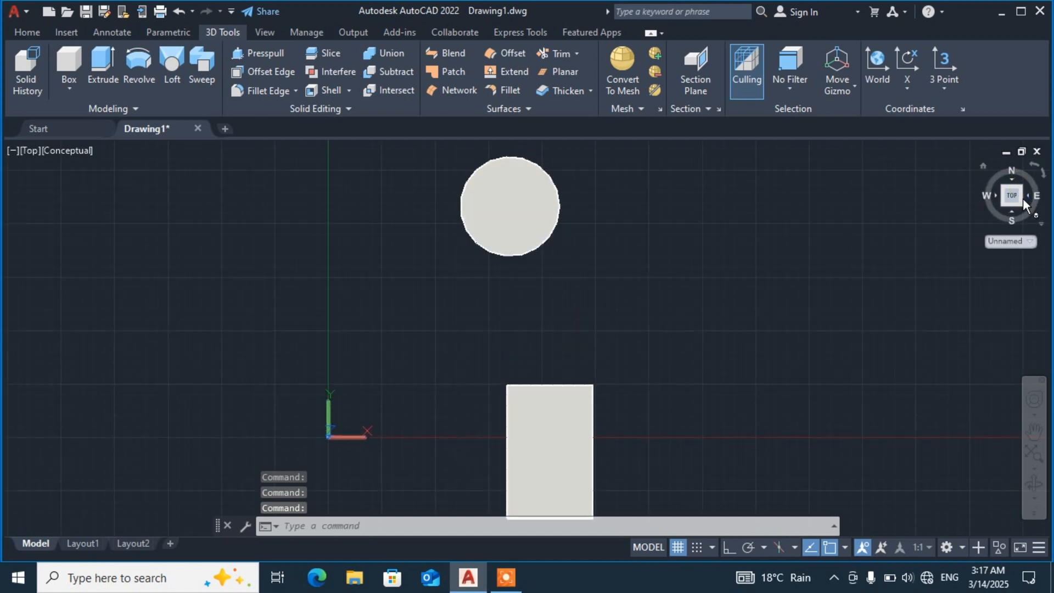
{"action": "left_click", "coordinate": [1023, 203]}
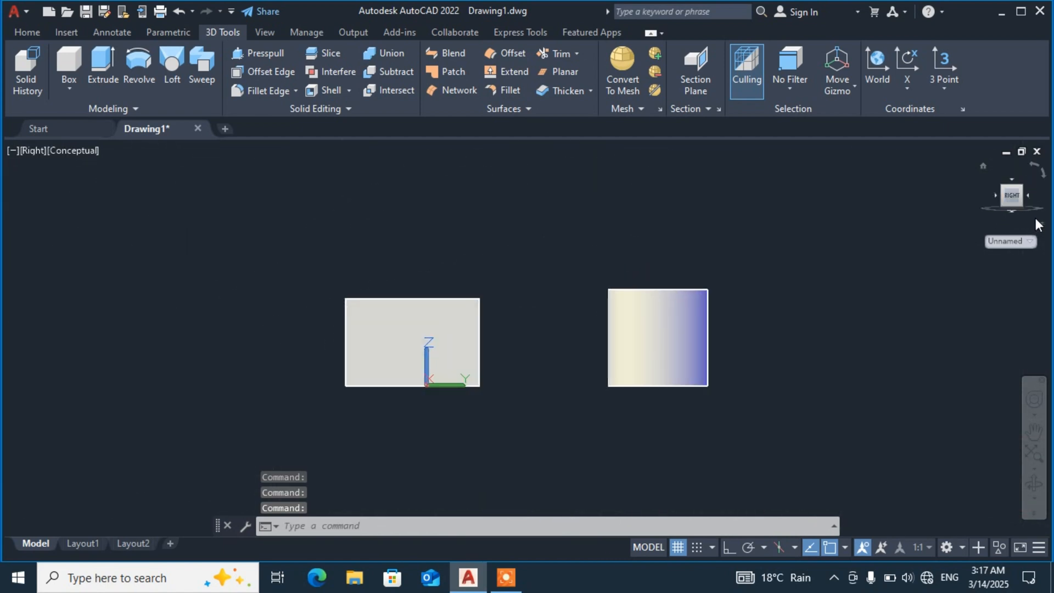
- Disable Use view transitions when switching views in the ViewCube settings
{"action": "left_click", "coordinate": [1041, 226]}
{"action": "left_click", "coordinate": [914, 336]}
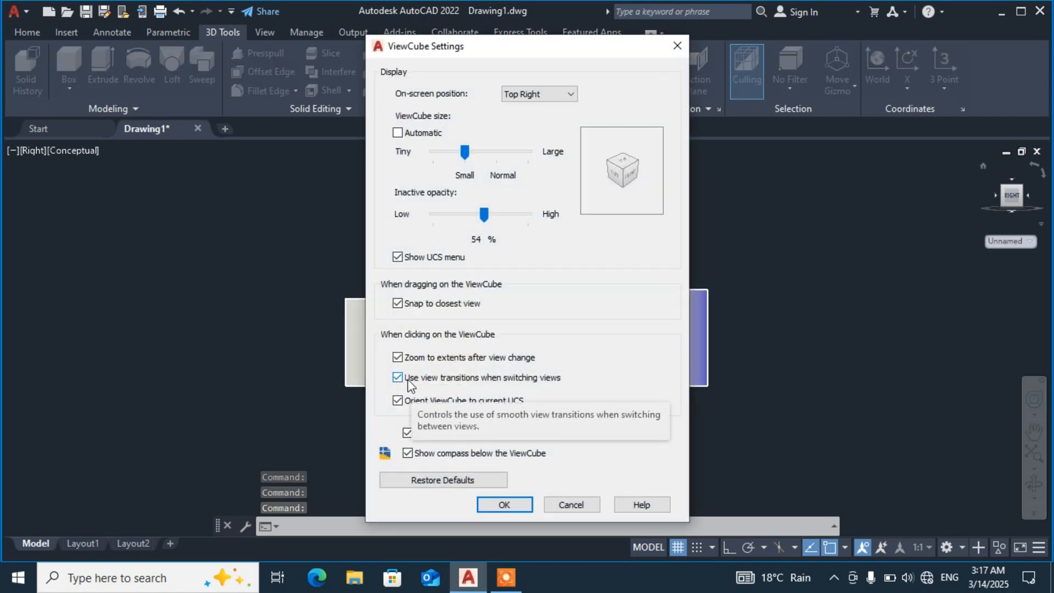
{"action": "left_click", "coordinate": [401, 379]}
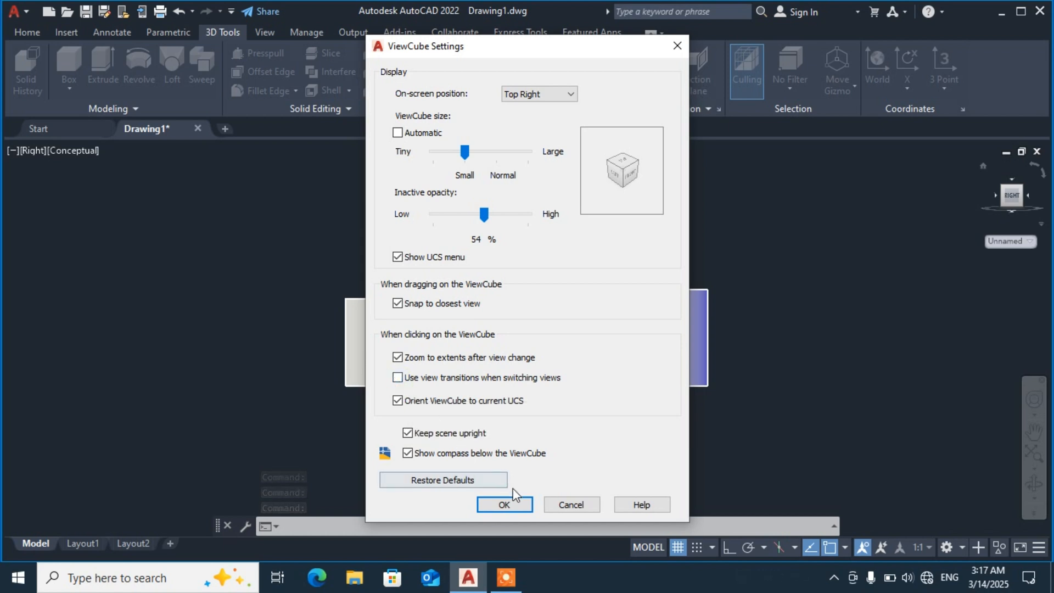
{"action": "left_click", "coordinate": [504, 505]}
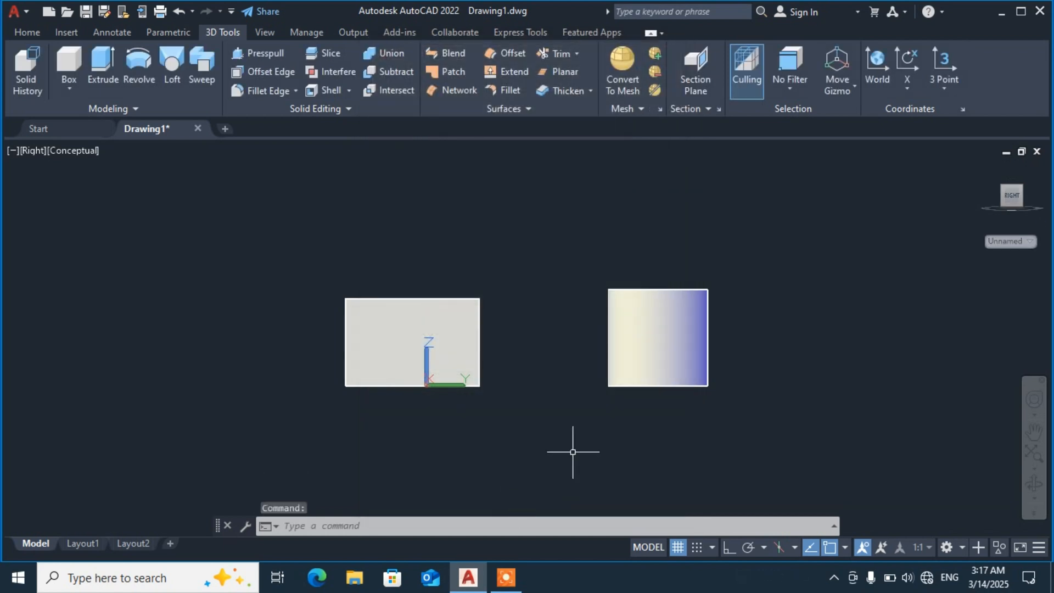
- Switch the model through several ViewCube views, including Left and Top, and finish in SE Isometric to test the disabled transitions
{"action": "left_click", "coordinate": [1023, 190]}
{"action": "left_click", "coordinate": [1010, 181]}
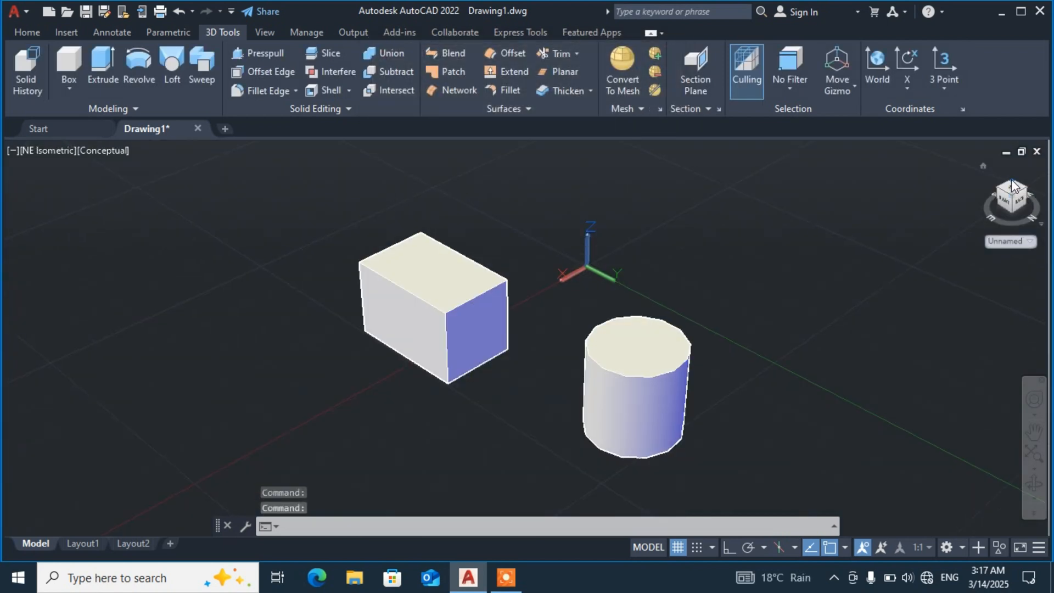
{"action": "left_click", "coordinate": [996, 192]}
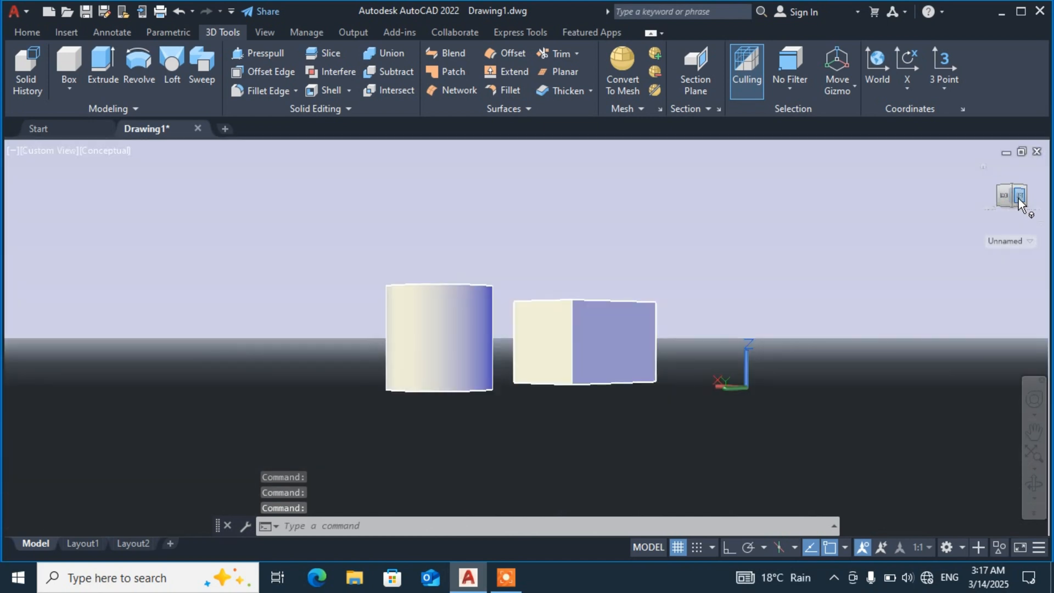
{"action": "left_click", "coordinate": [1019, 199]}
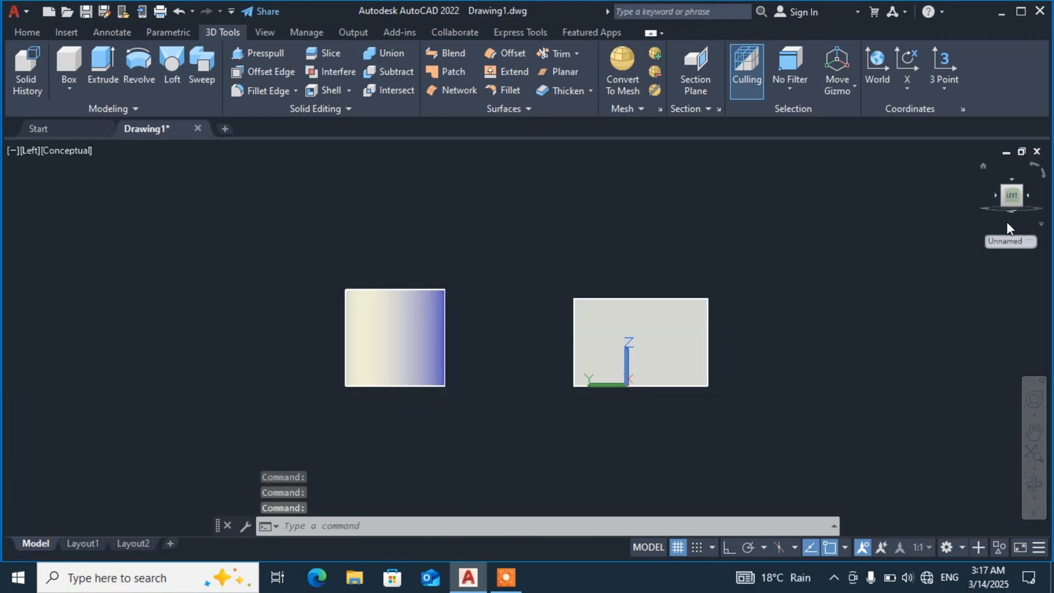
{"action": "left_click", "coordinate": [1012, 182]}
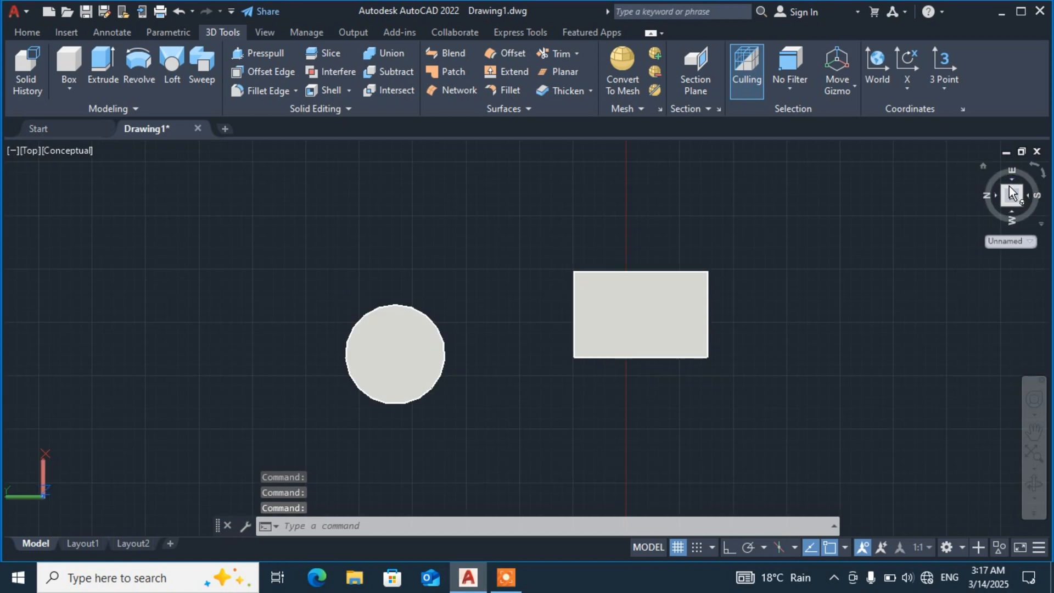
{"action": "left_click", "coordinate": [1021, 203]}
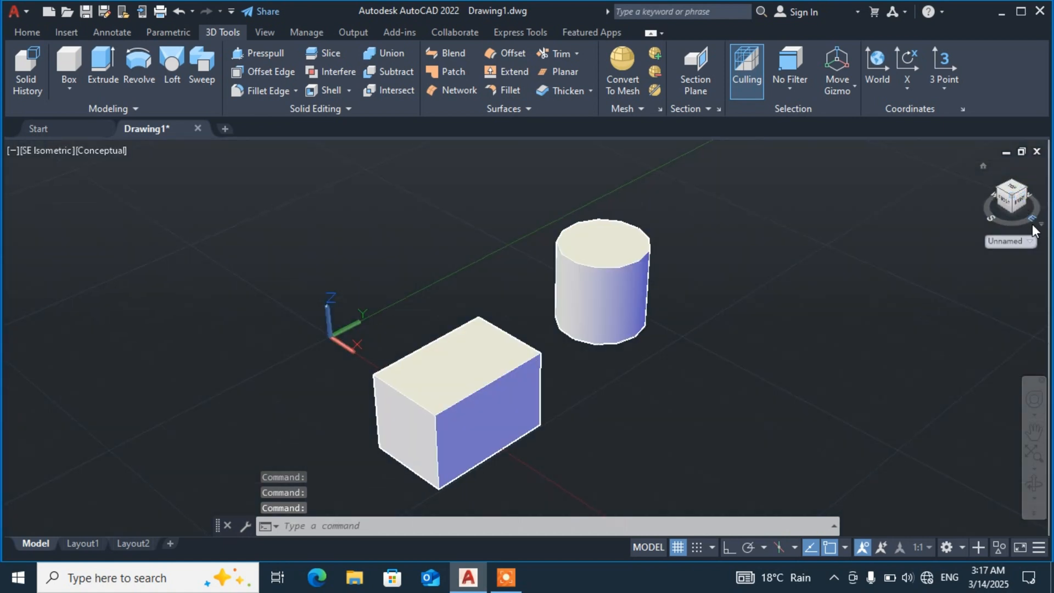
- Re-enable Use view transitions when switching views in the ViewCube settings
{"action": "right_click", "coordinate": [1031, 225]}
{"action": "left_click", "coordinate": [881, 335]}
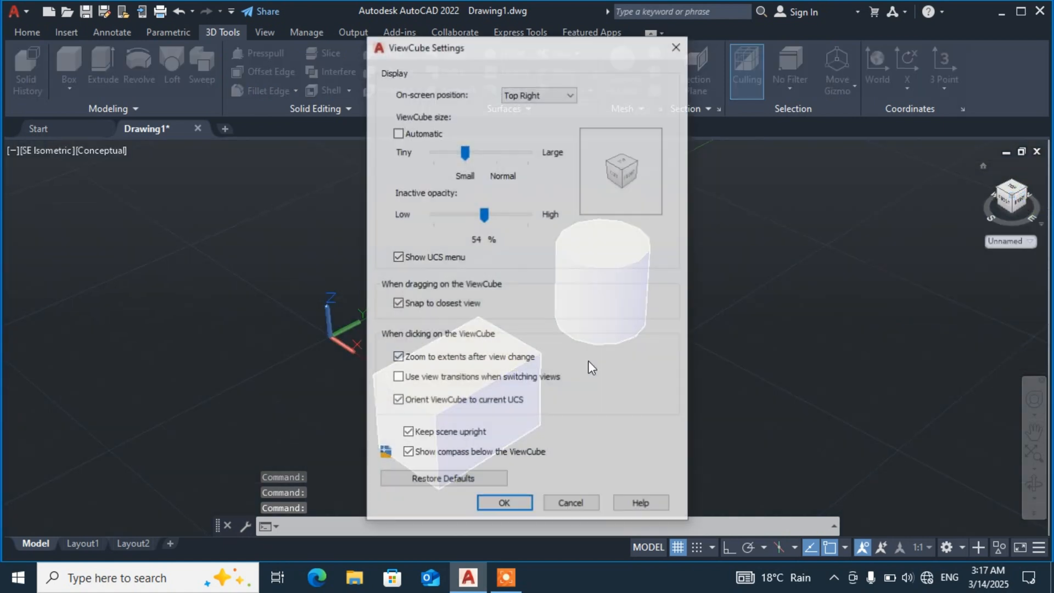
{"action": "left_click", "coordinate": [400, 379]}
{"action": "left_click", "coordinate": [491, 503]}
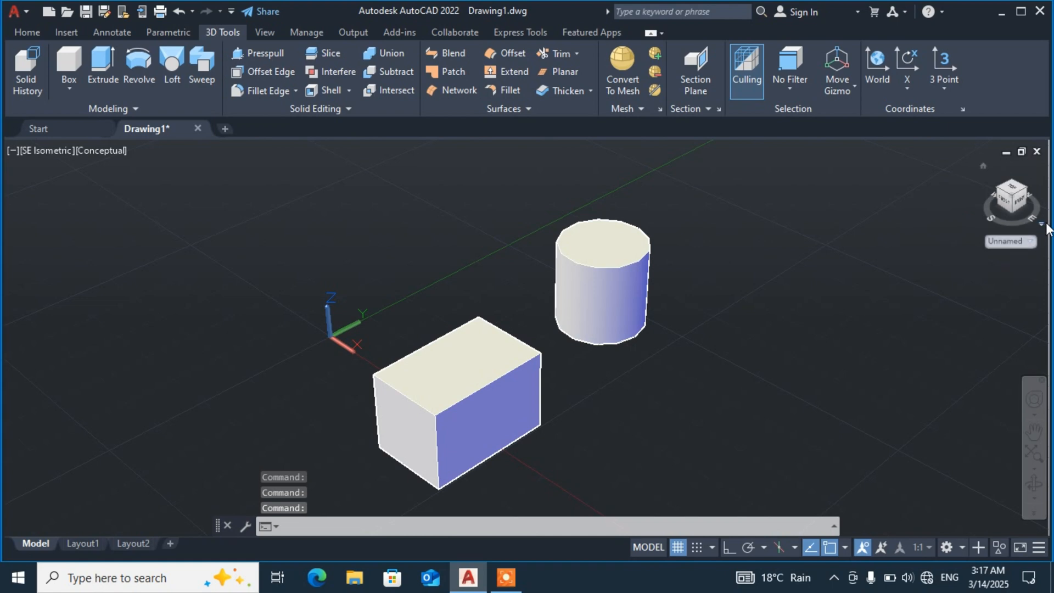
- Review the Keep scene upright option in the ViewCube settings and close them without changes
{"action": "left_click", "coordinate": [1042, 224]}
{"action": "left_click", "coordinate": [936, 335]}
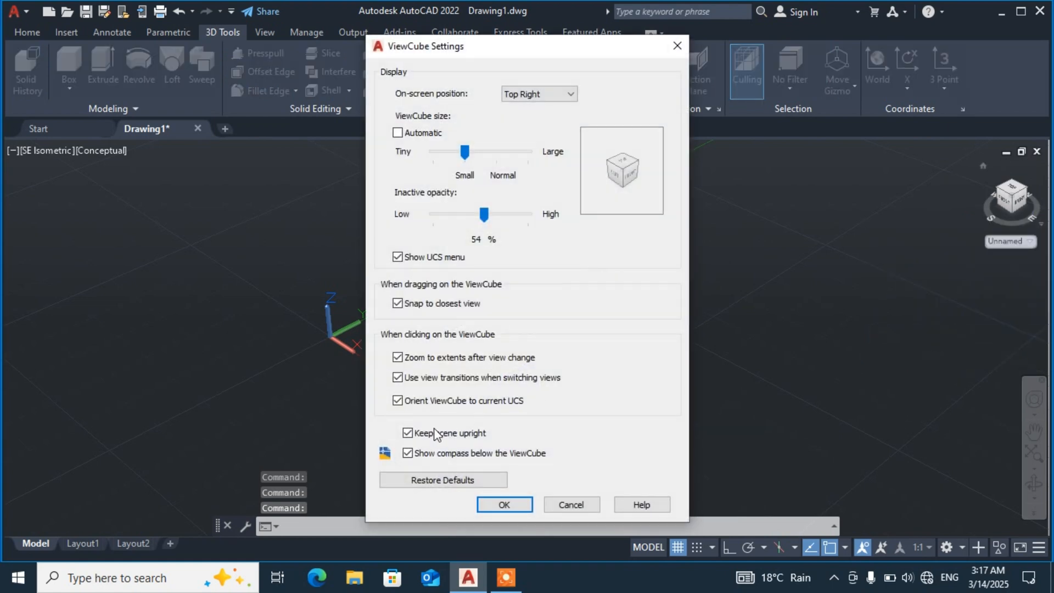
{"action": "left_click", "coordinate": [504, 505]}
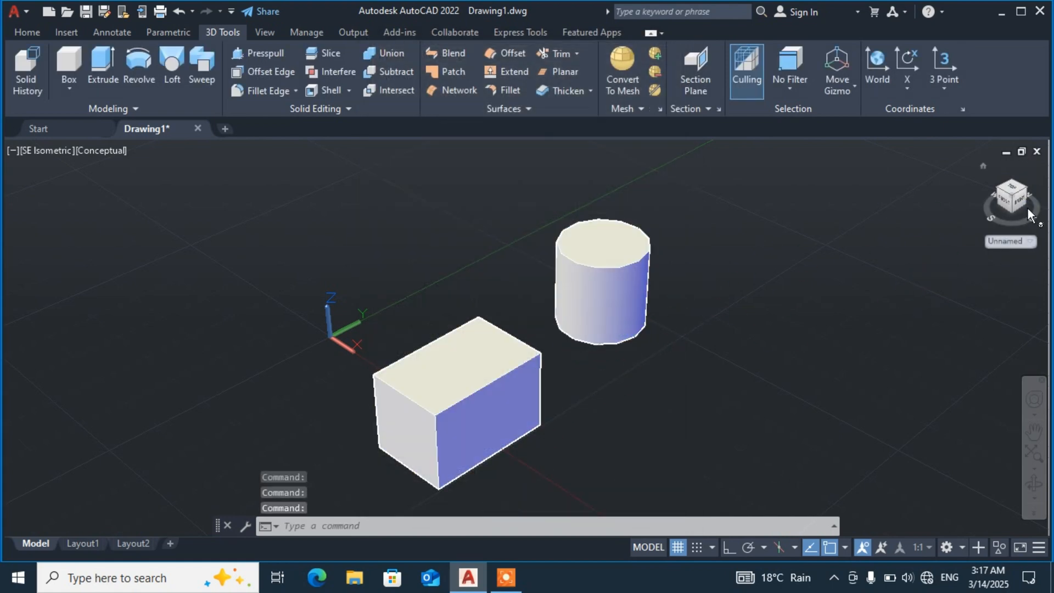
- Orbit the solids with the ViewCube to see them from below, and finish in the Right view
{"action": "mouse_move", "coordinate": [1011, 198]}
{"action": "left_mouse_down"}
{"action": "mouse_move", "coordinate": [962, 383]}
{"action": "mouse_move", "coordinate": [953, 360]}
{"action": "mouse_move", "coordinate": [962, 291]}
{"action": "mouse_move", "coordinate": [1023, 173]}
{"action": "left_mouse_up"}
{"action": "left_click_drag", "start_coordinate": [1003, 215], "coordinate": [966, 245]}
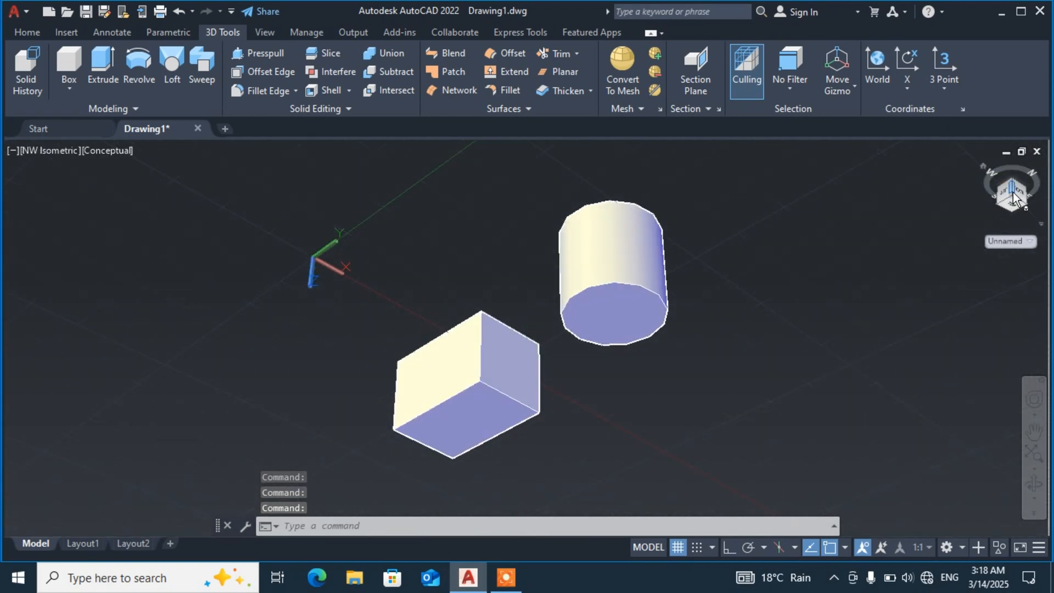
{"action": "left_click", "coordinate": [1016, 196]}
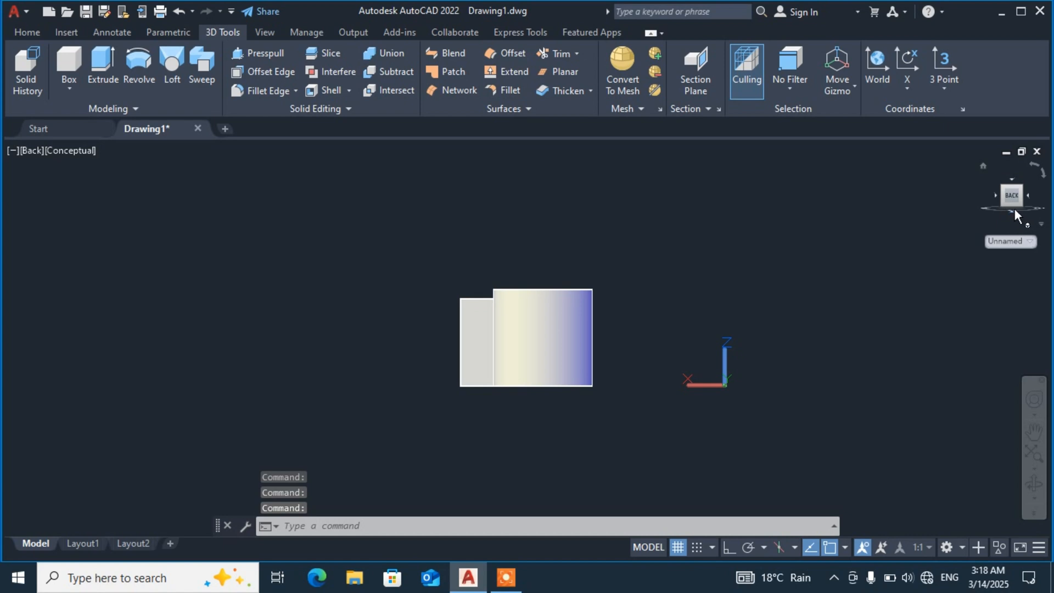
{"action": "middle_click_drag", "start_coordinate": [1006, 160], "coordinate": [1013, 244], "text": "shift"}
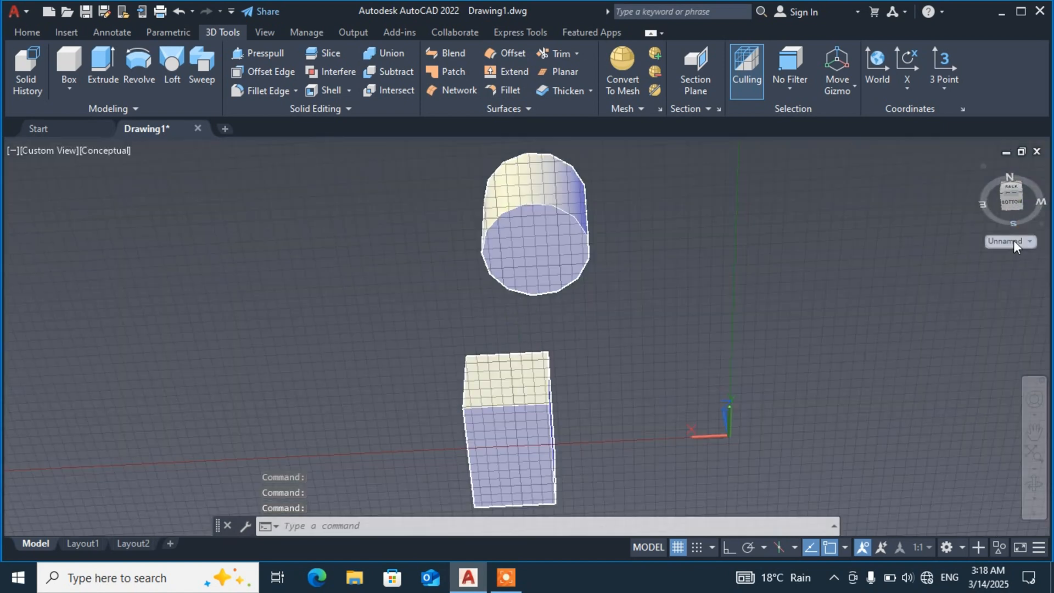
{"action": "left_click", "coordinate": [981, 207]}
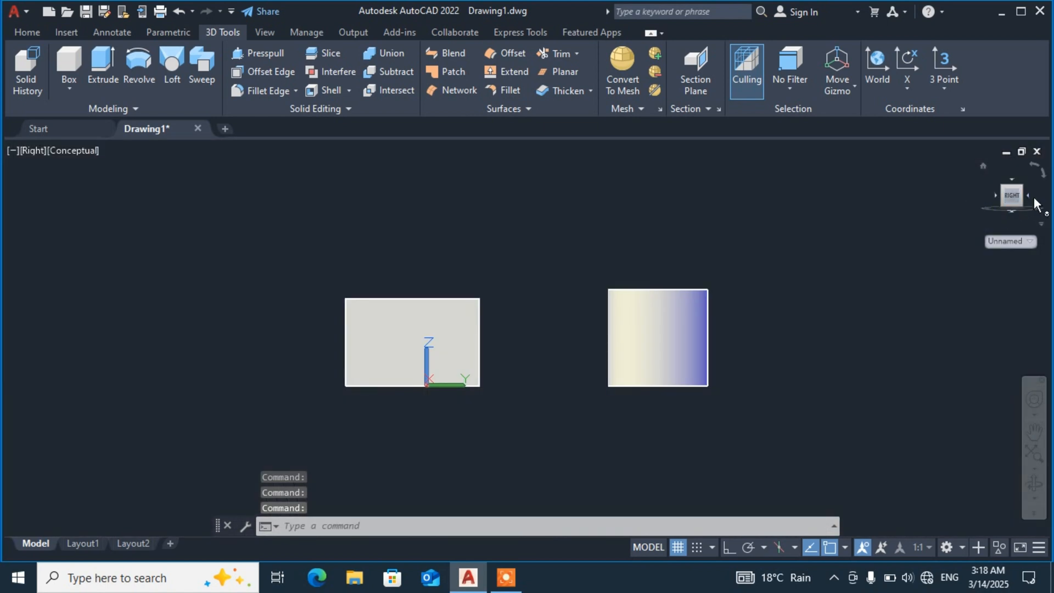
- Step the model through the Back, Left, Front and Top views with the ViewCube and return to the Back view
{"action": "left_click", "coordinate": [1027, 196]}
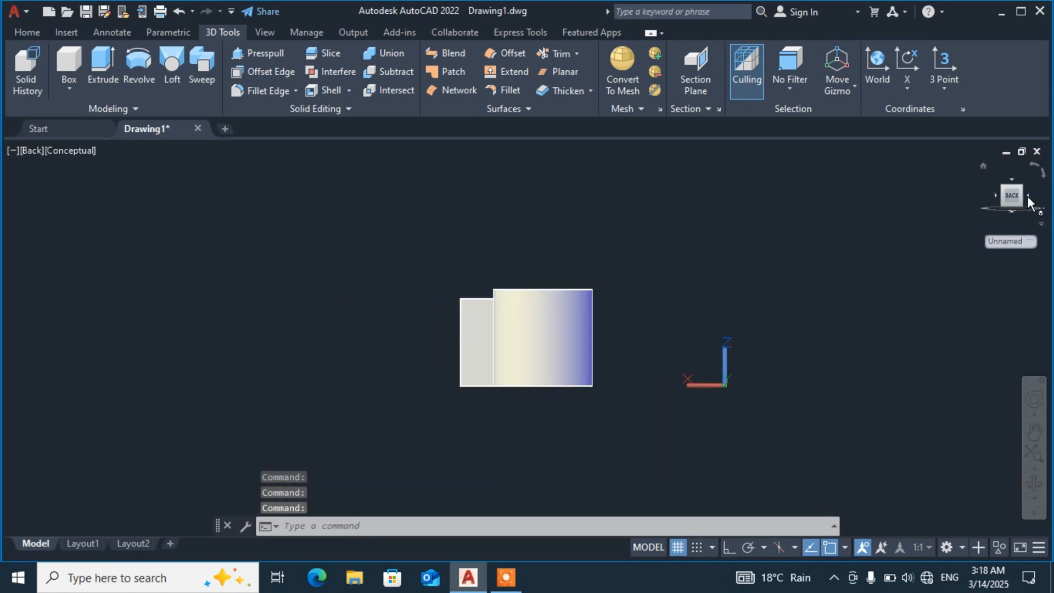
{"action": "left_click", "coordinate": [1028, 196]}
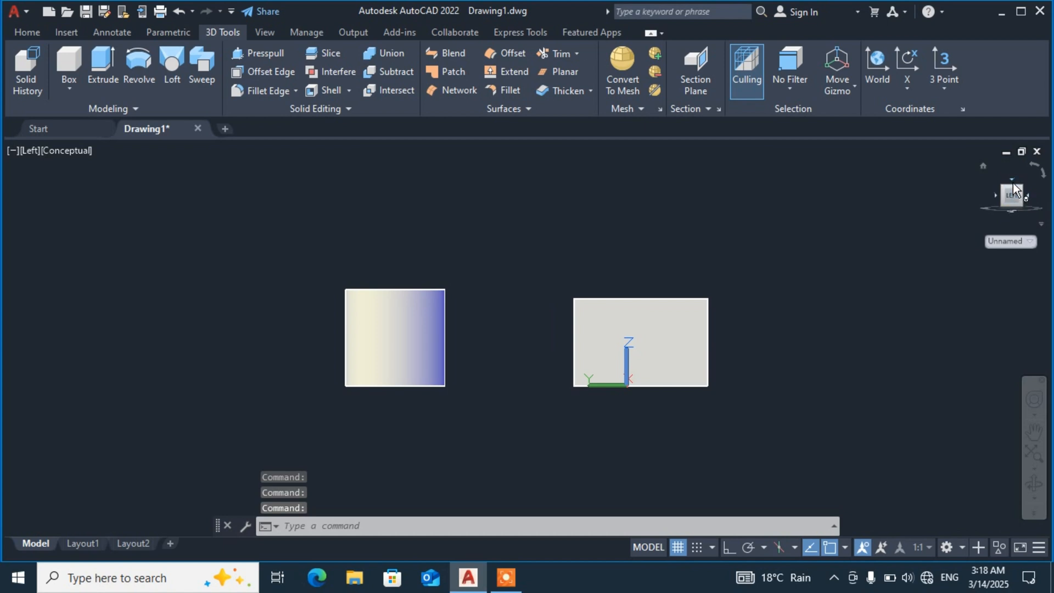
{"action": "left_click", "coordinate": [1029, 197]}
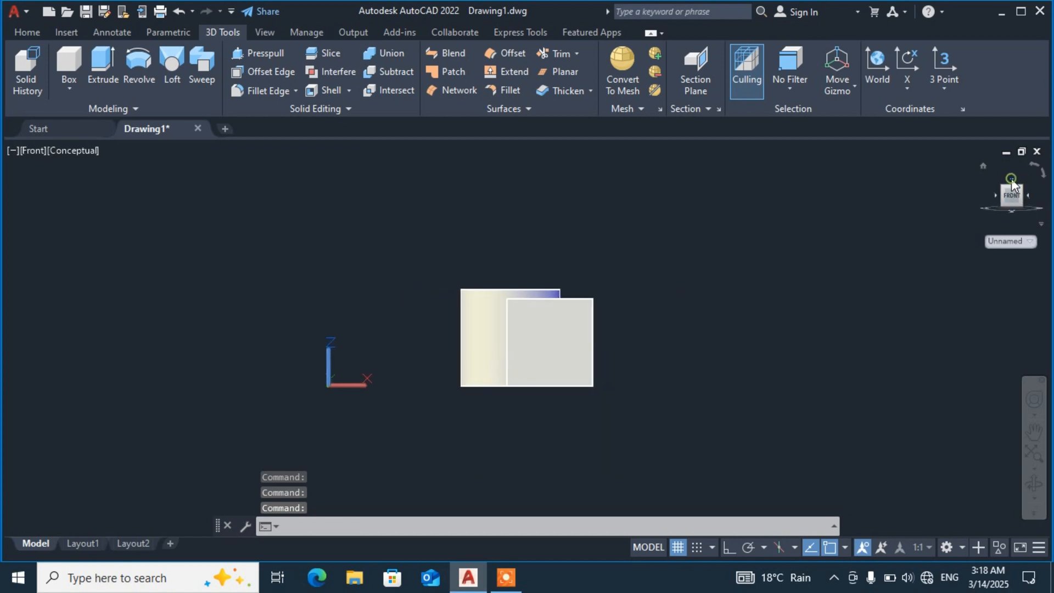
{"action": "left_click", "coordinate": [1011, 181]}
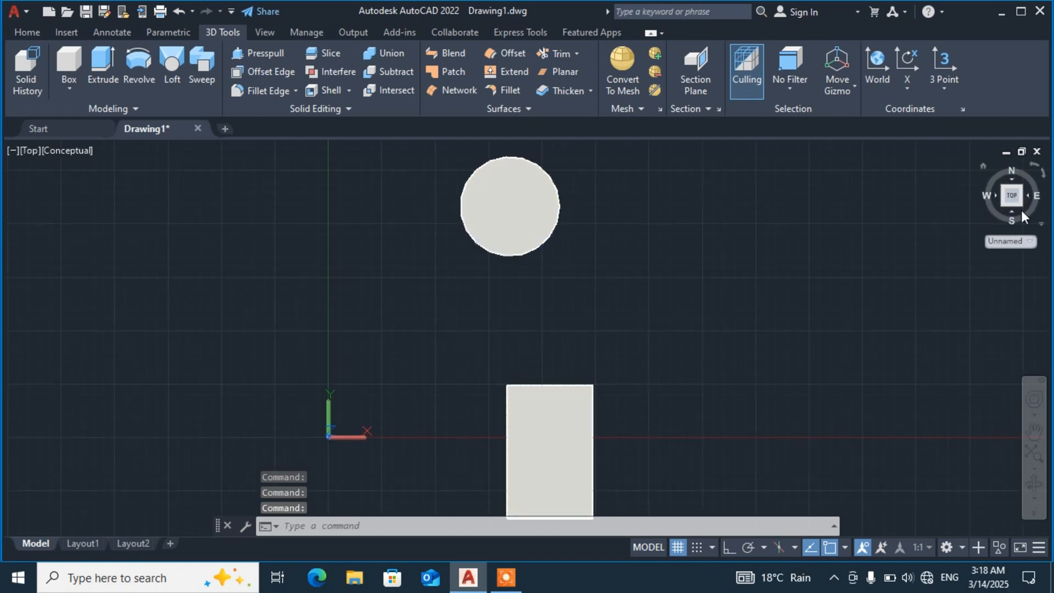
{"action": "left_click", "coordinate": [1013, 182]}
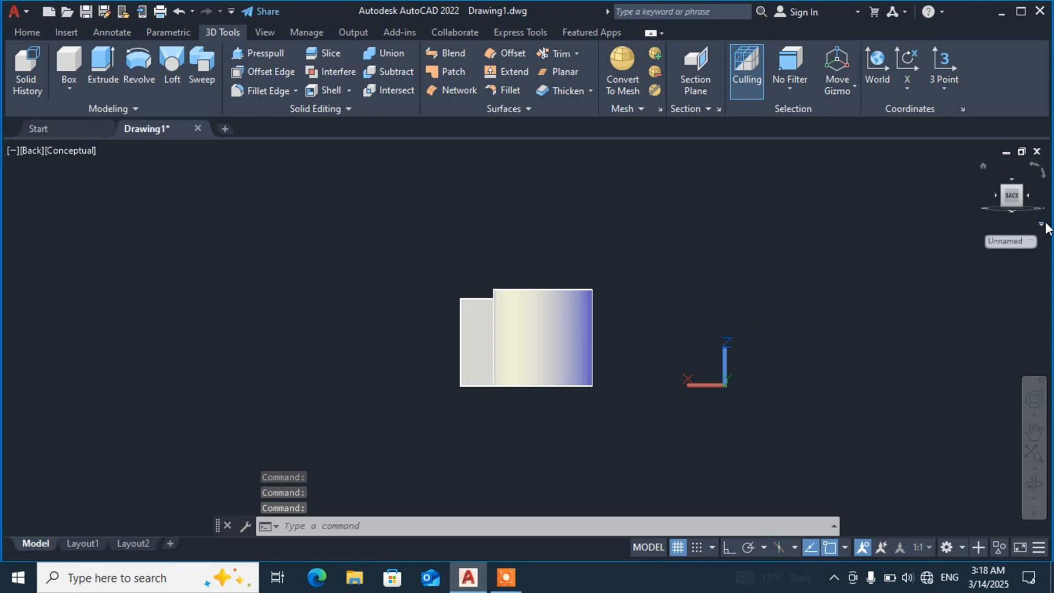
- Disable Keep scene upright in the ViewCube settings
{"action": "left_click", "coordinate": [1043, 225]}
{"action": "left_click", "coordinate": [903, 340]}
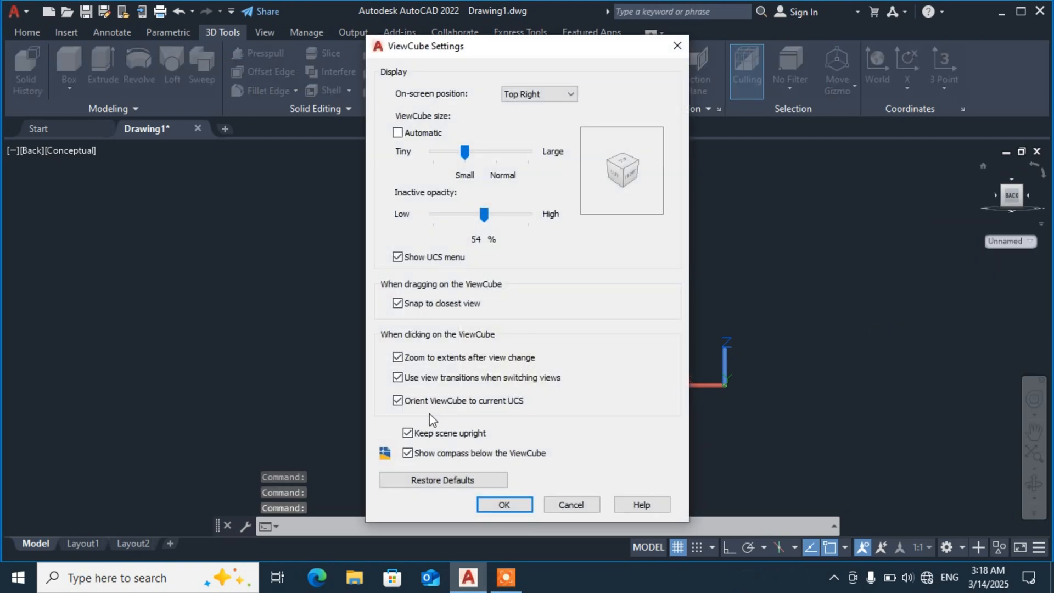
{"action": "left_click", "coordinate": [407, 433]}
{"action": "left_click", "coordinate": [491, 506]}
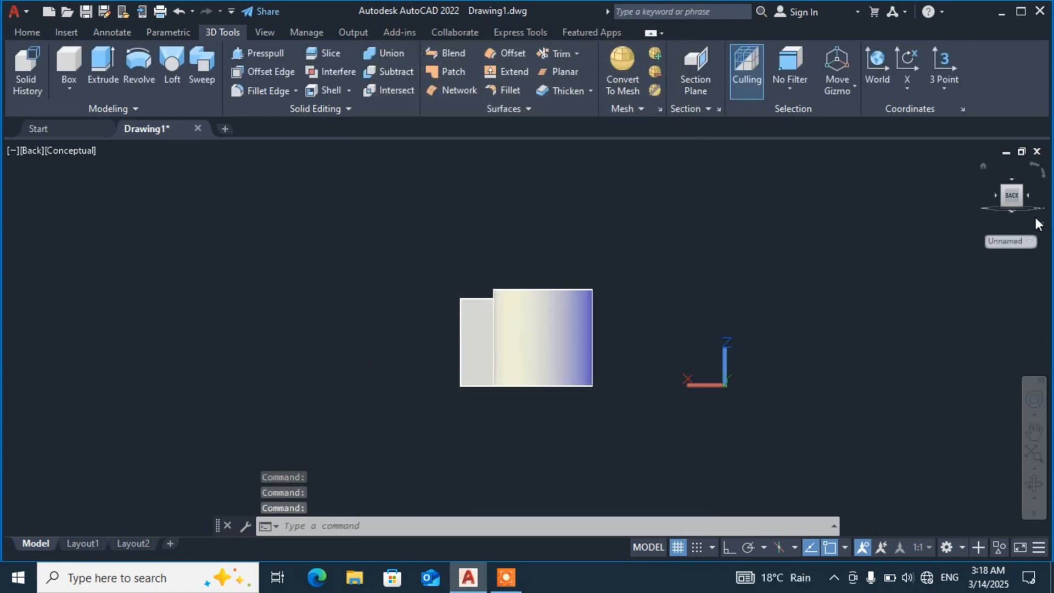
- Rotate through the side views from Right around to Back, and finish in the Top view to test the disabled upright option
{"action": "left_click", "coordinate": [995, 195]}
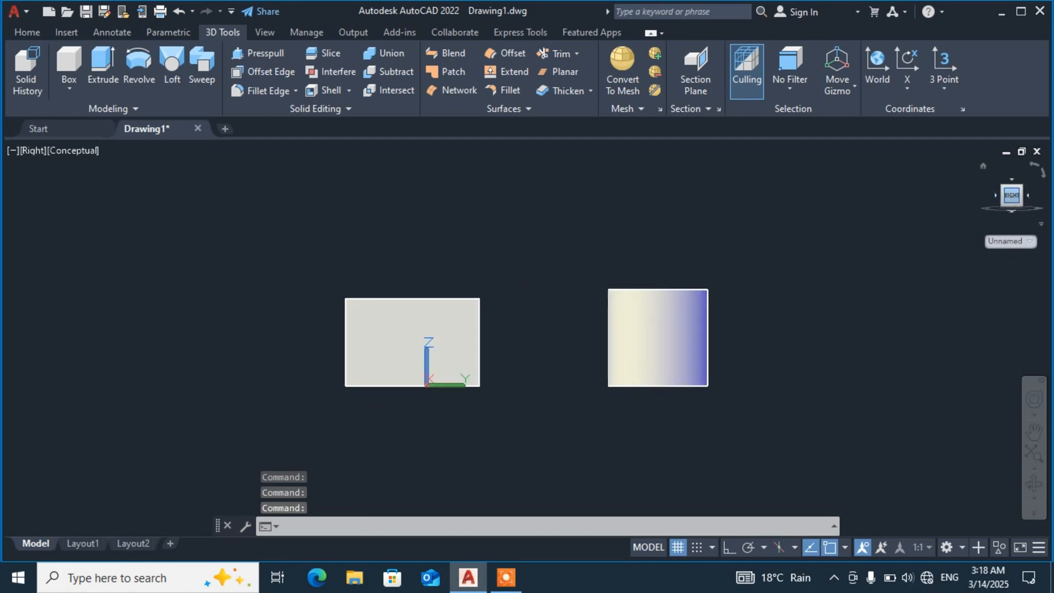
{"action": "left_click", "coordinate": [994, 196]}
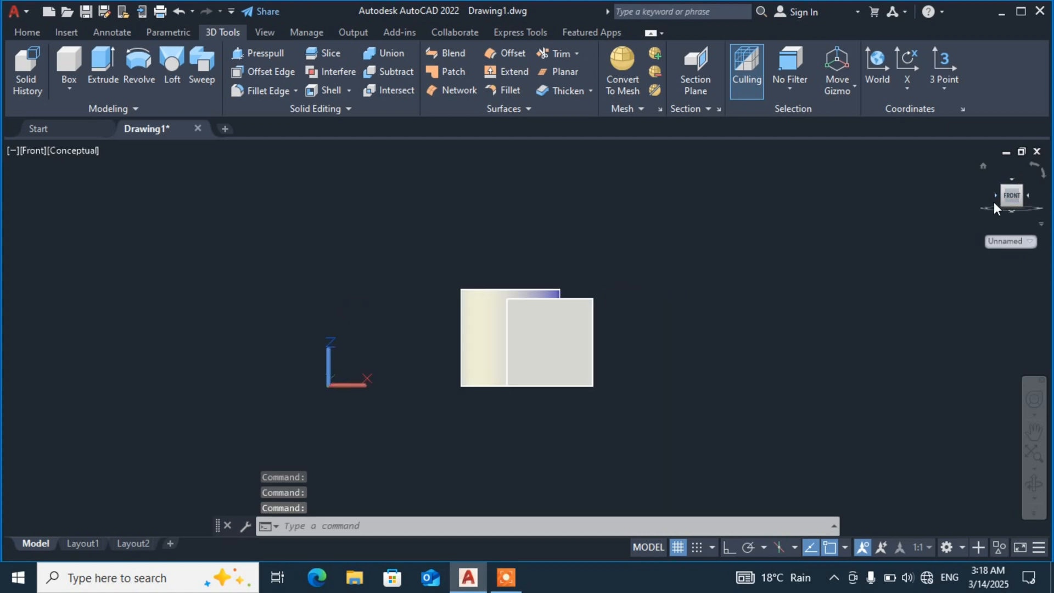
{"action": "left_click", "coordinate": [994, 197]}
{"action": "left_click", "coordinate": [993, 198]}
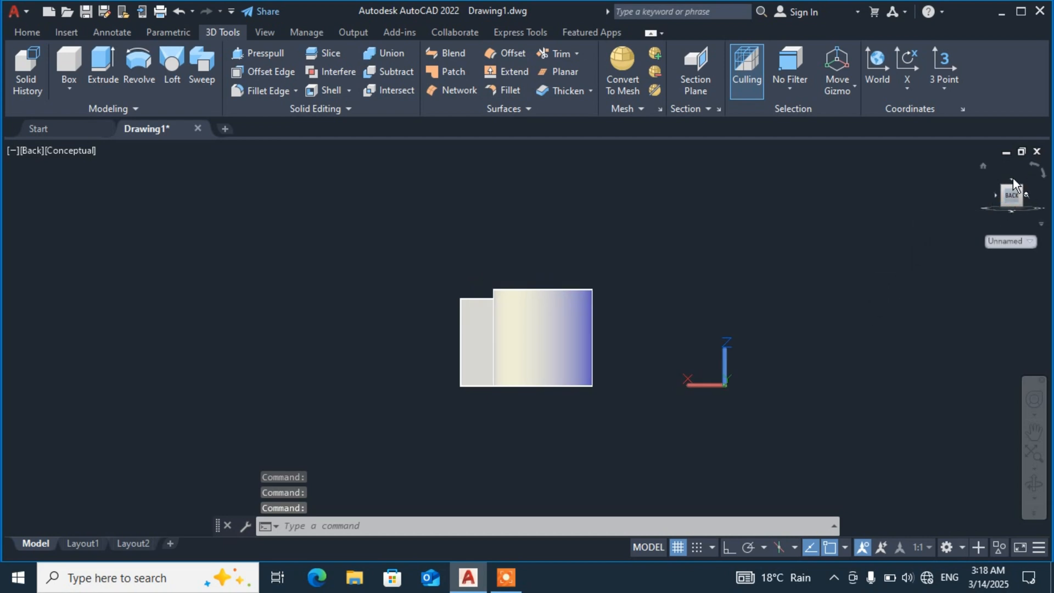
{"action": "left_click", "coordinate": [1012, 183]}
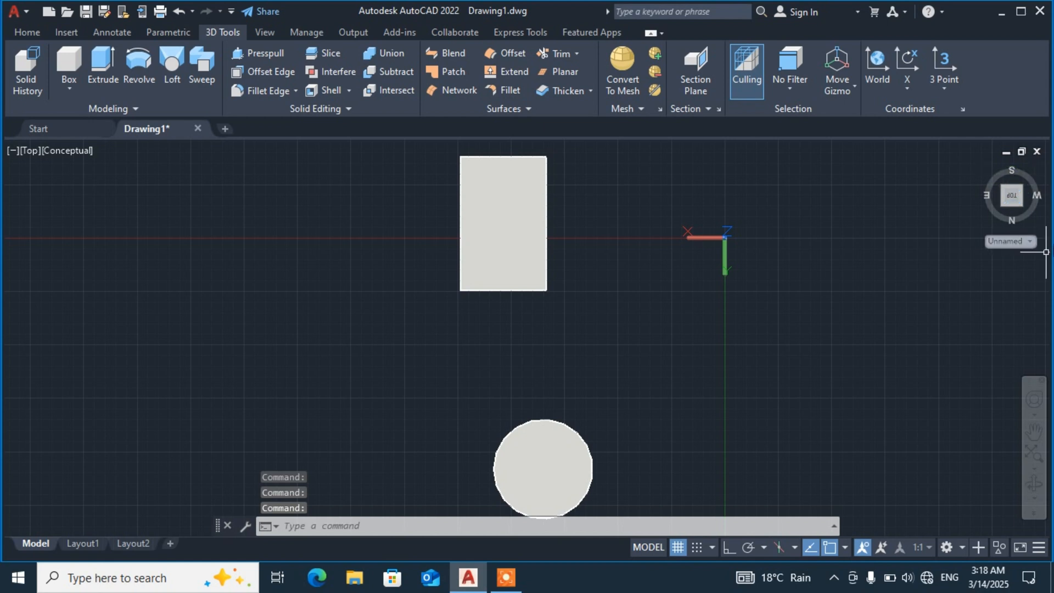
- Re-enable Keep scene upright in the ViewCube settings
{"action": "left_click", "coordinate": [1043, 226]}
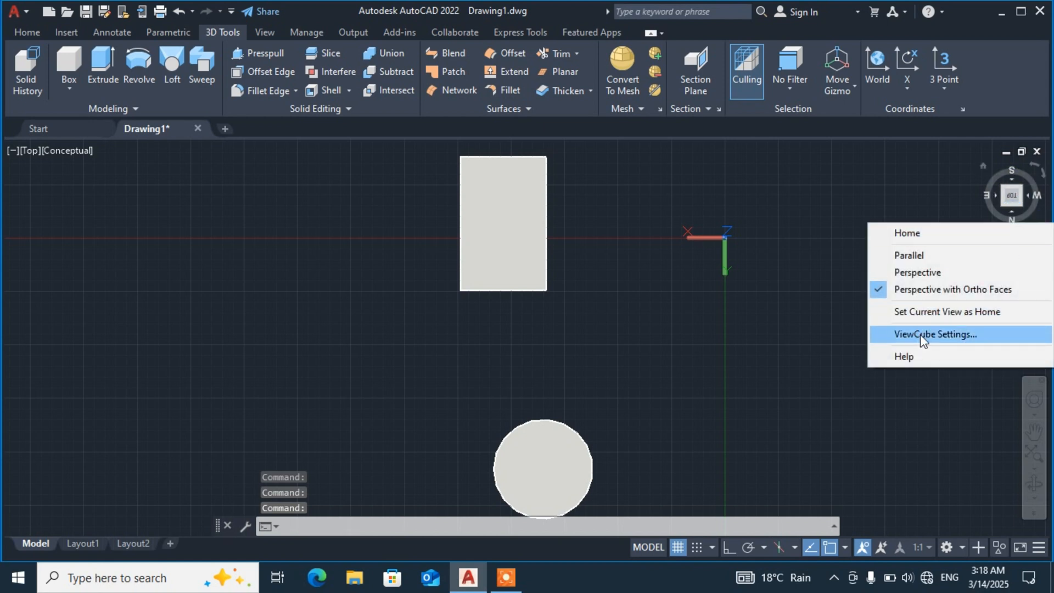
{"action": "left_click", "coordinate": [955, 333]}
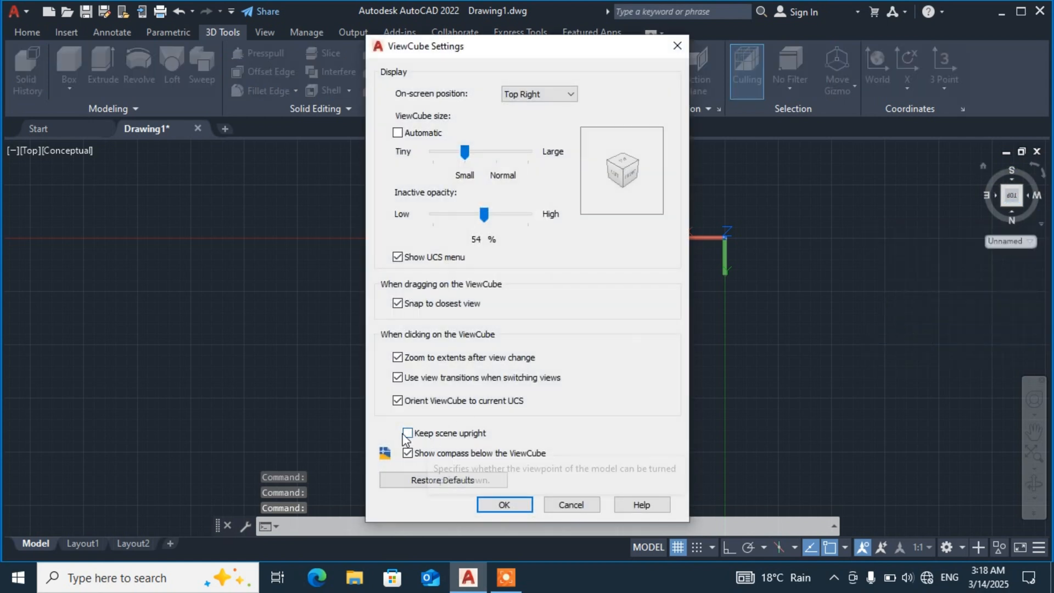
{"action": "left_click", "coordinate": [404, 433]}
{"action": "left_click", "coordinate": [408, 434]}
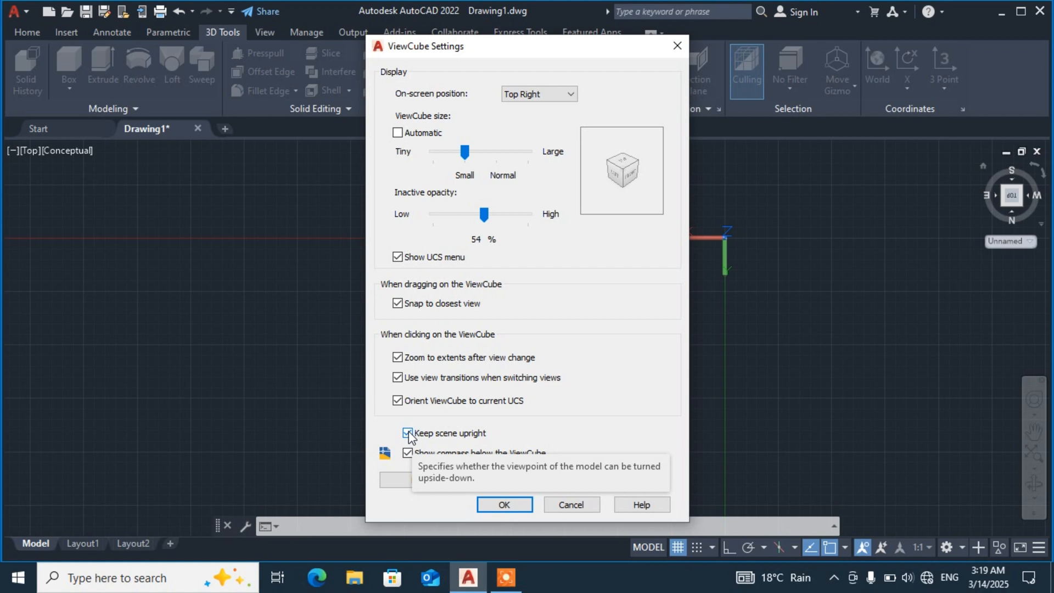
{"action": "left_click", "coordinate": [509, 506]}
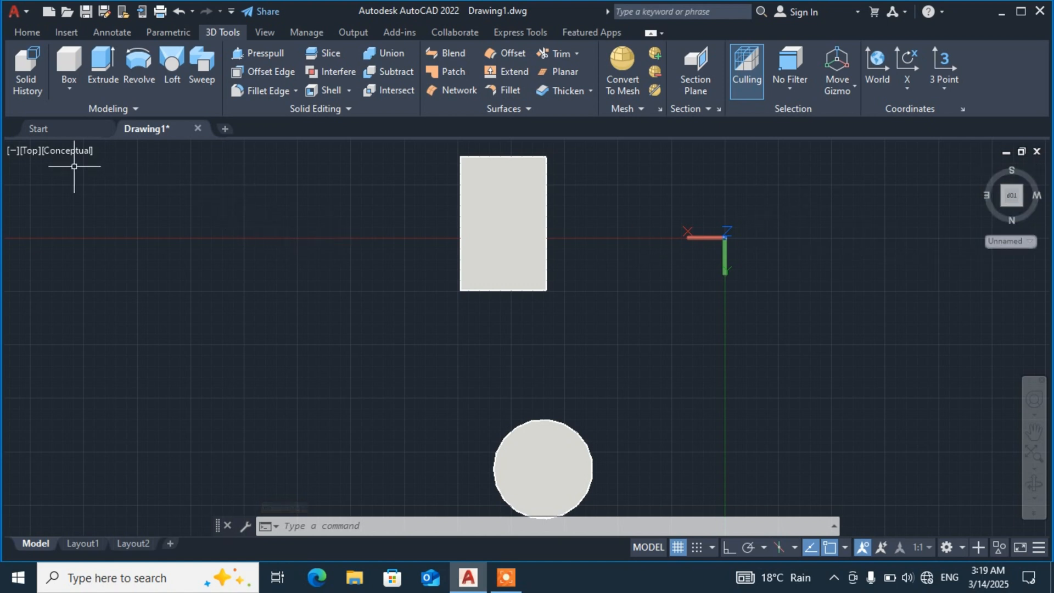
- Display the SteeringWheels in the viewport and try the wheel's Pan tool on the model
{"action": "left_click", "coordinate": [15, 150]}
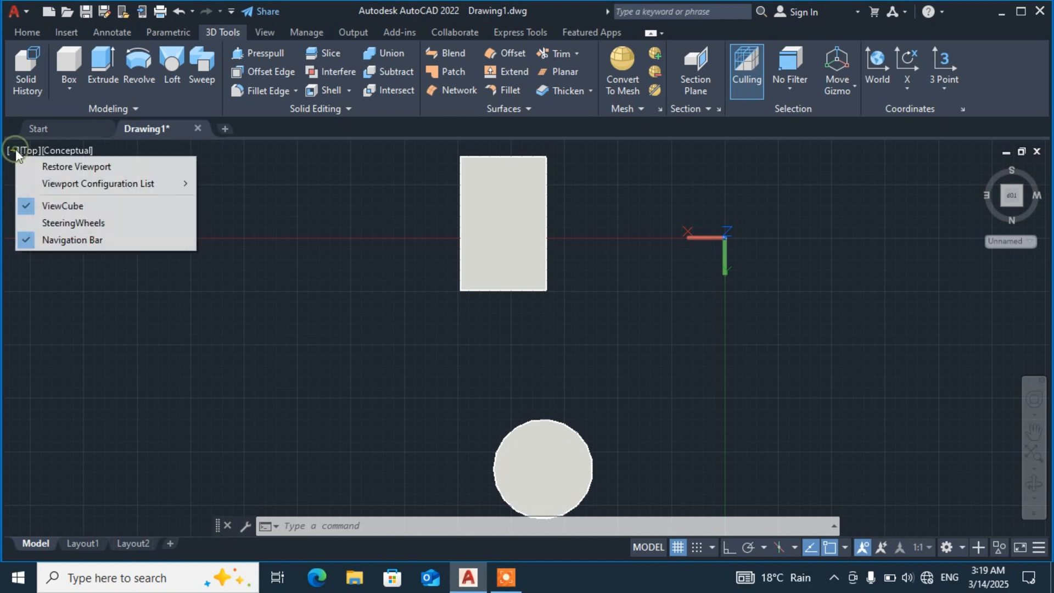
{"action": "left_click", "coordinate": [73, 222]}
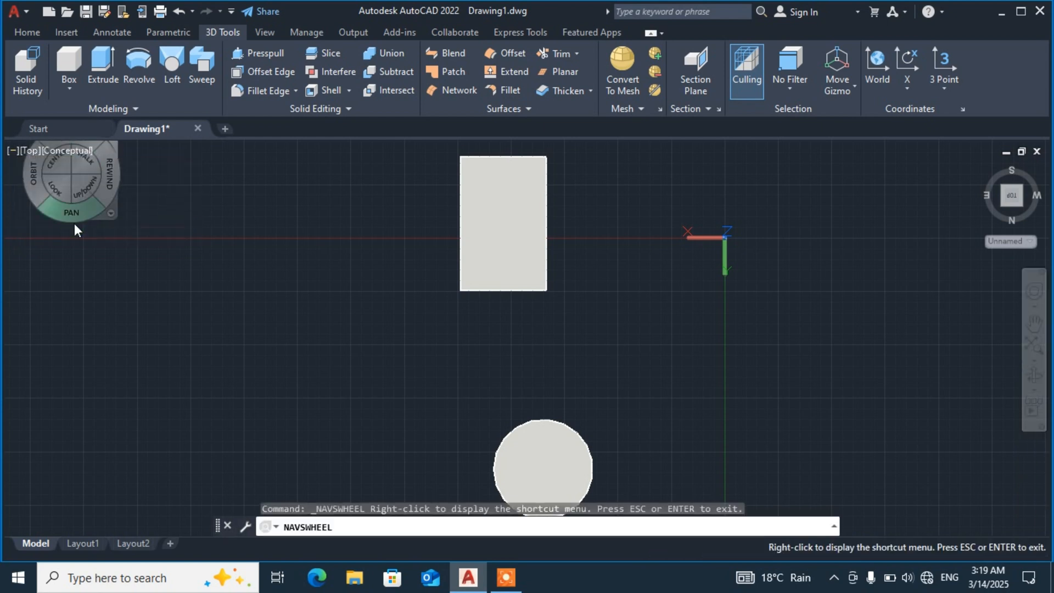
{"action": "left_click_drag", "start_coordinate": [86, 208], "coordinate": [115, 270]}
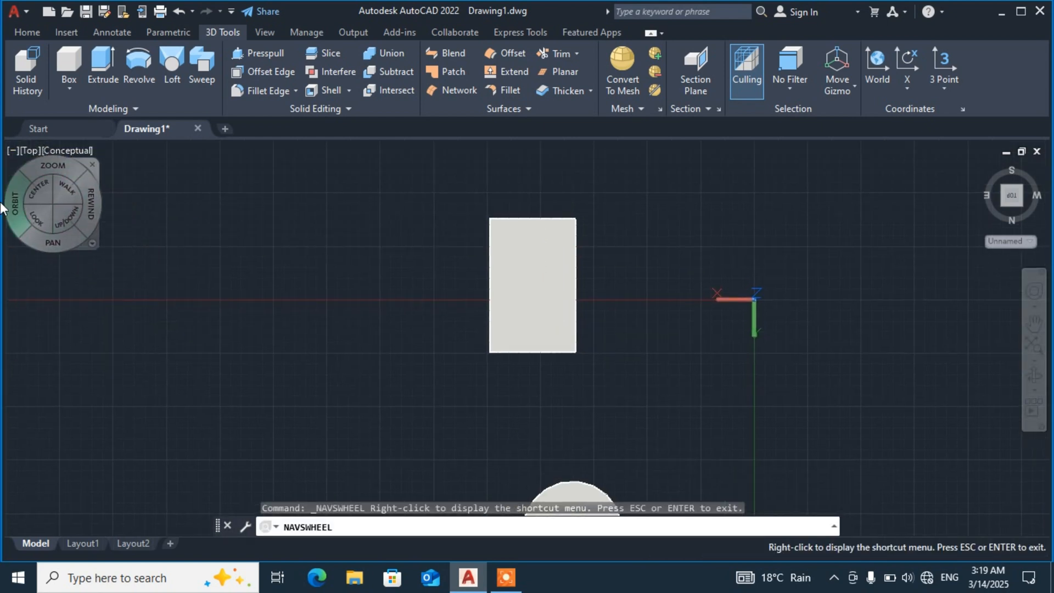
{"action": "left_click", "coordinate": [144, 299]}
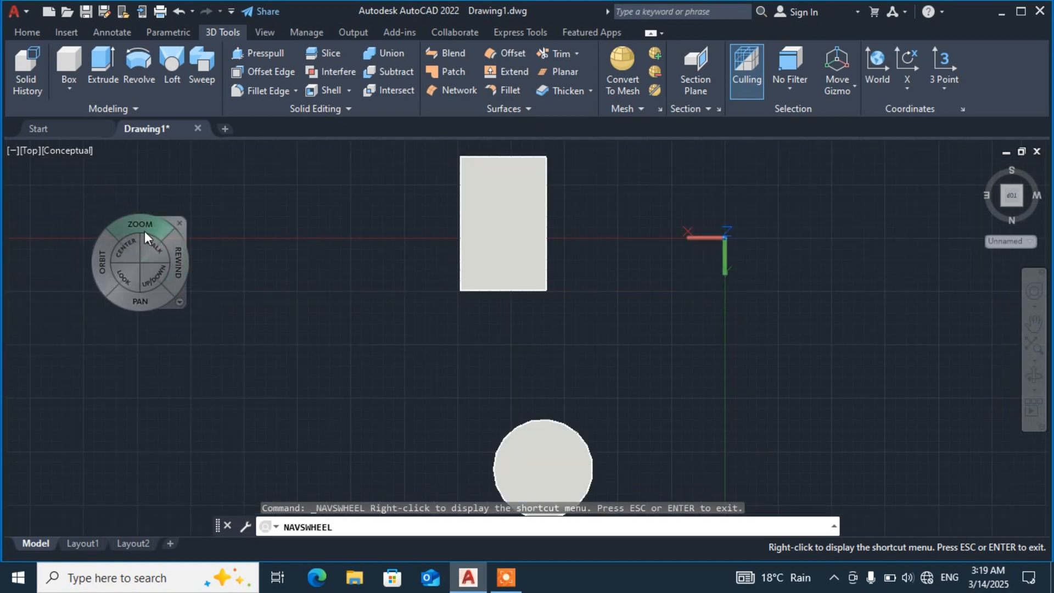
- Zoom out from the solids with the SteeringWheel and orbit the Top view into a tilted custom view
{"action": "left_click", "coordinate": [143, 226]}
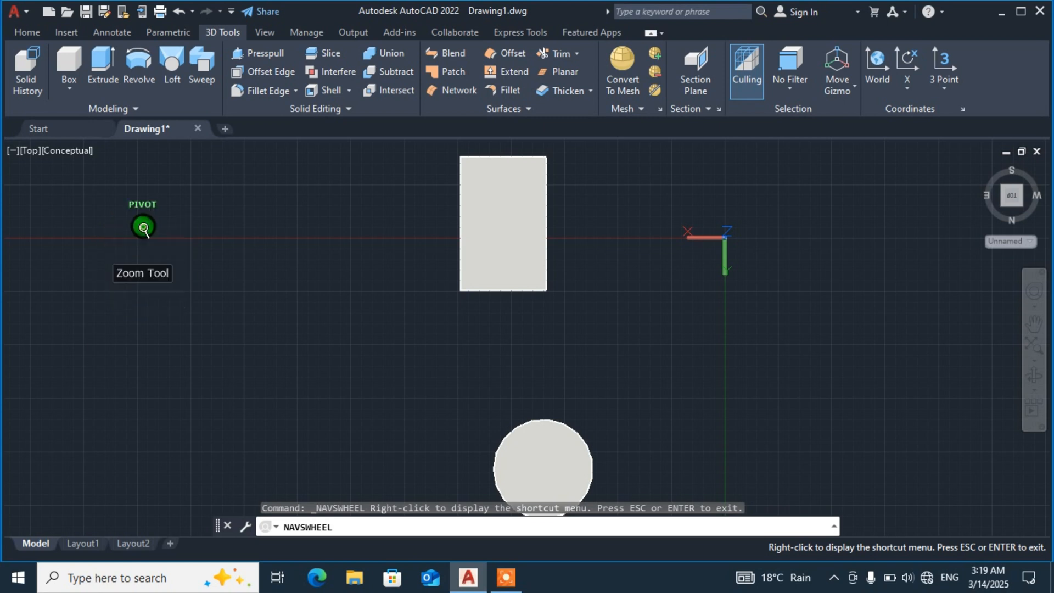
{"action": "left_click_drag", "start_coordinate": [489, 306], "coordinate": [475, 294]}
{"action": "left_click", "coordinate": [291, 241]}
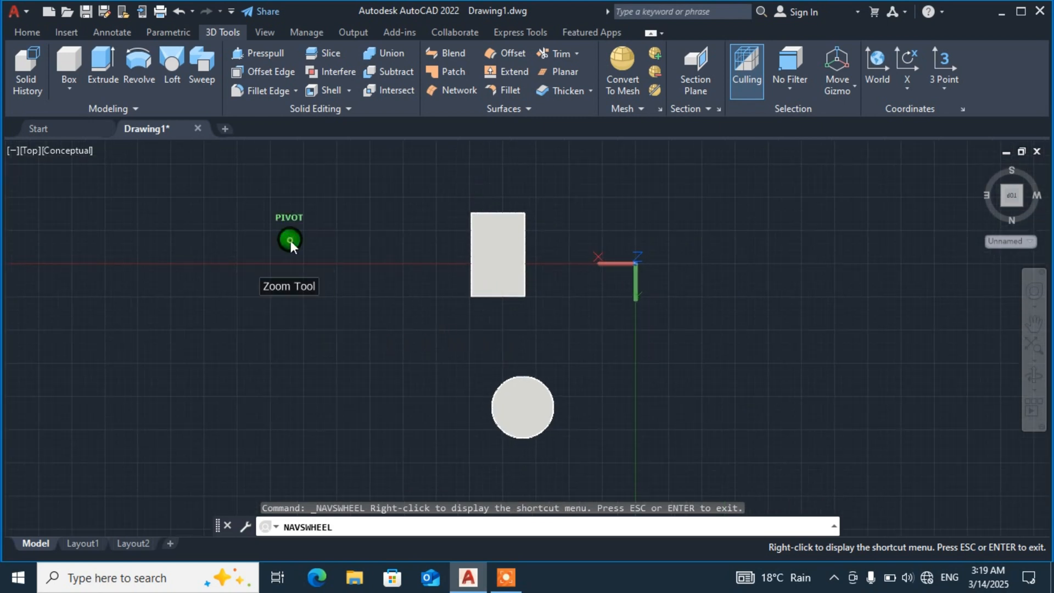
{"action": "left_click_drag", "start_coordinate": [291, 241], "coordinate": [237, 283]}
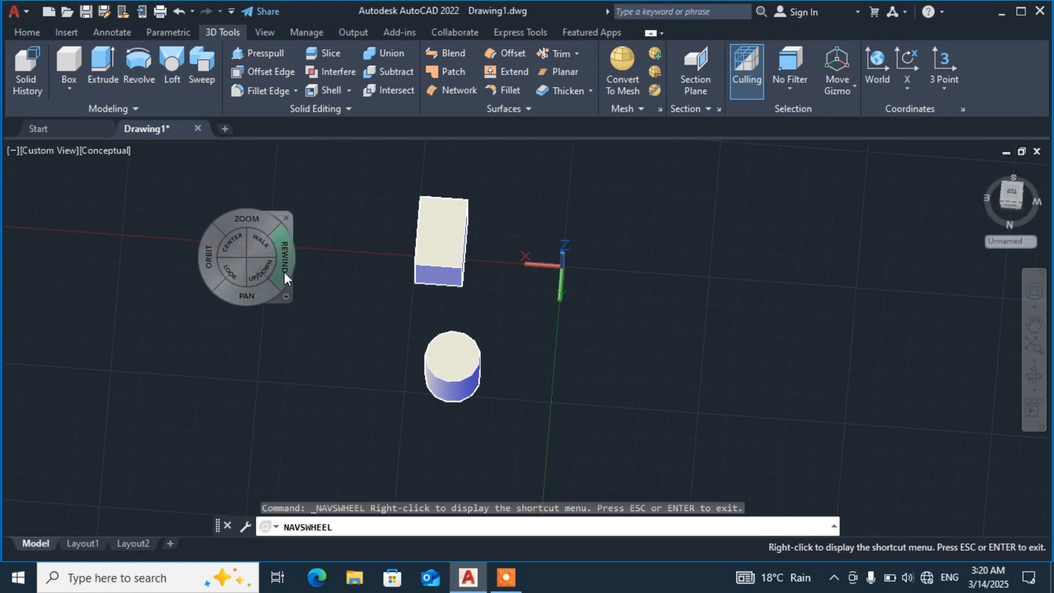
- Try the wheel's Rewind tool, and move through the scene with the Walk tool
{"action": "left_click_drag", "start_coordinate": [284, 273], "coordinate": [324, 307]}
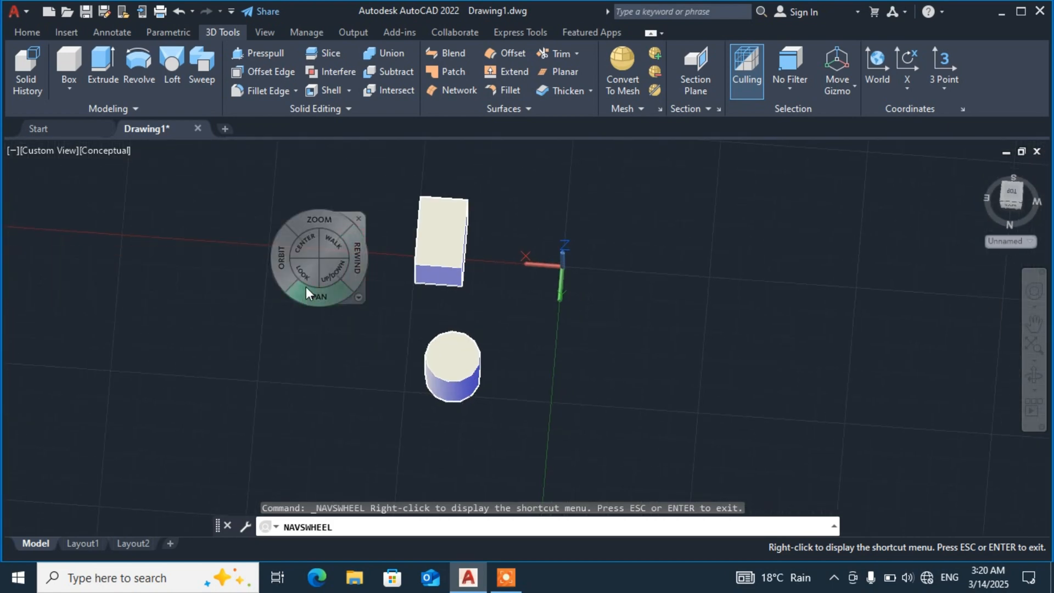
{"action": "left_click_drag", "start_coordinate": [328, 254], "coordinate": [456, 202]}
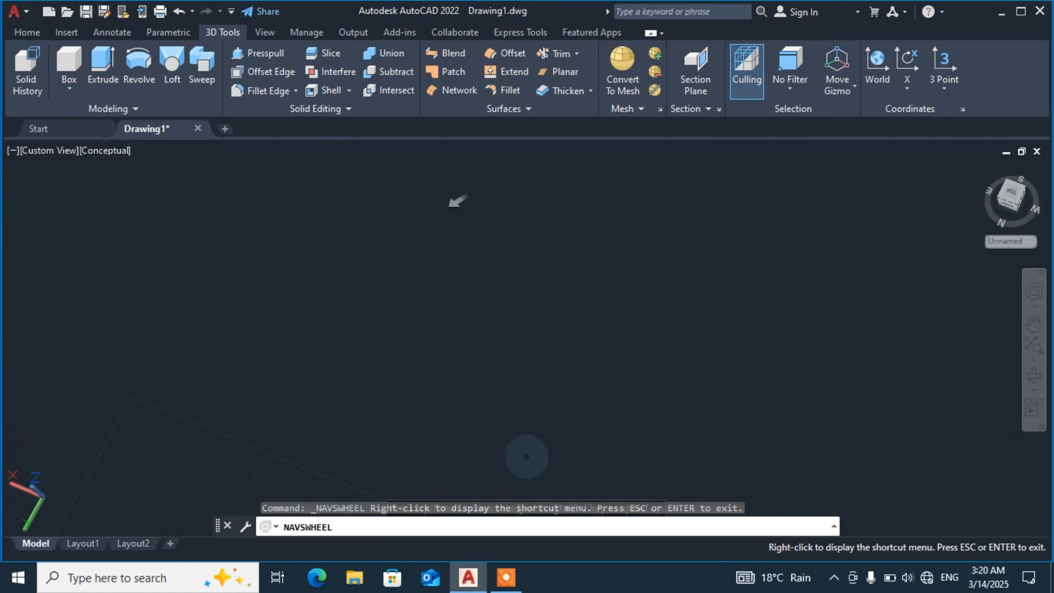
{"action": "left_click_drag", "start_coordinate": [471, 273], "coordinate": [454, 437]}
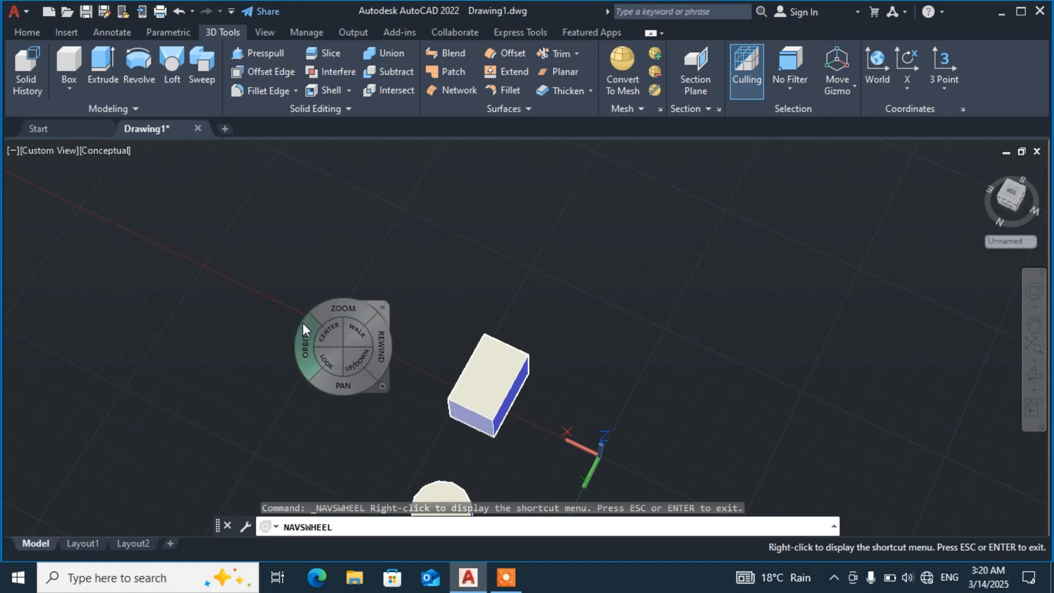
- Recentre the view around the box and cylinder with the wheel's Center tool, and close the SteeringWheel
{"action": "left_click", "coordinate": [331, 331]}
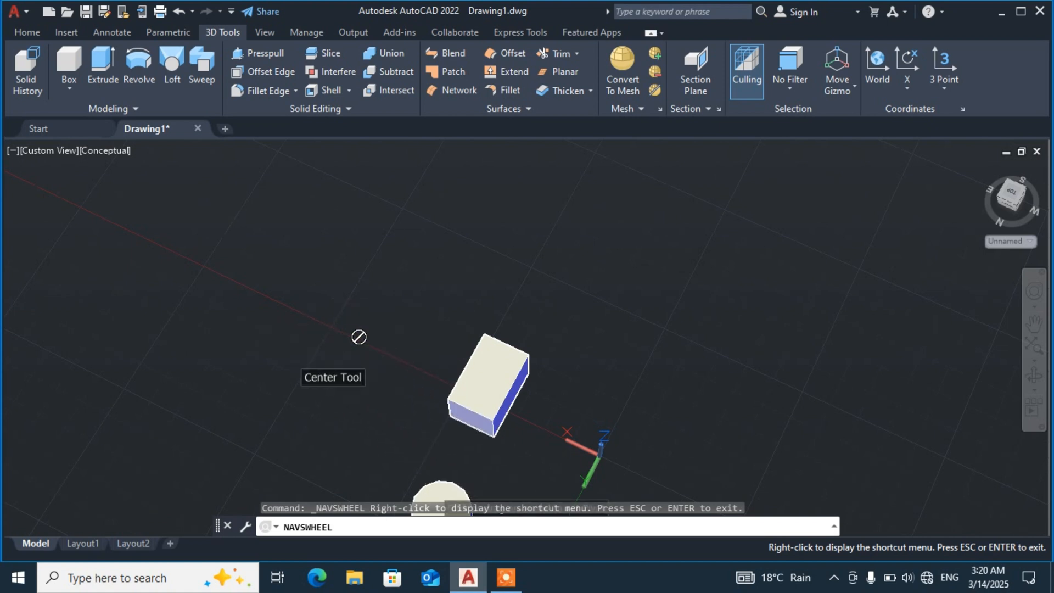
{"action": "left_click_drag", "start_coordinate": [480, 415], "coordinate": [419, 298]}
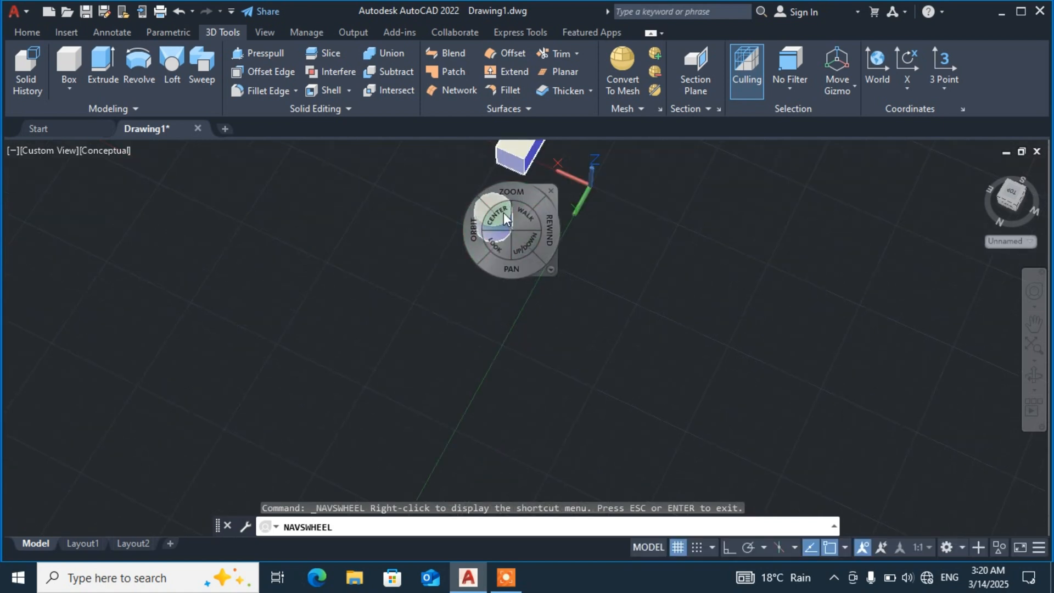
{"action": "left_click", "coordinate": [503, 212]}
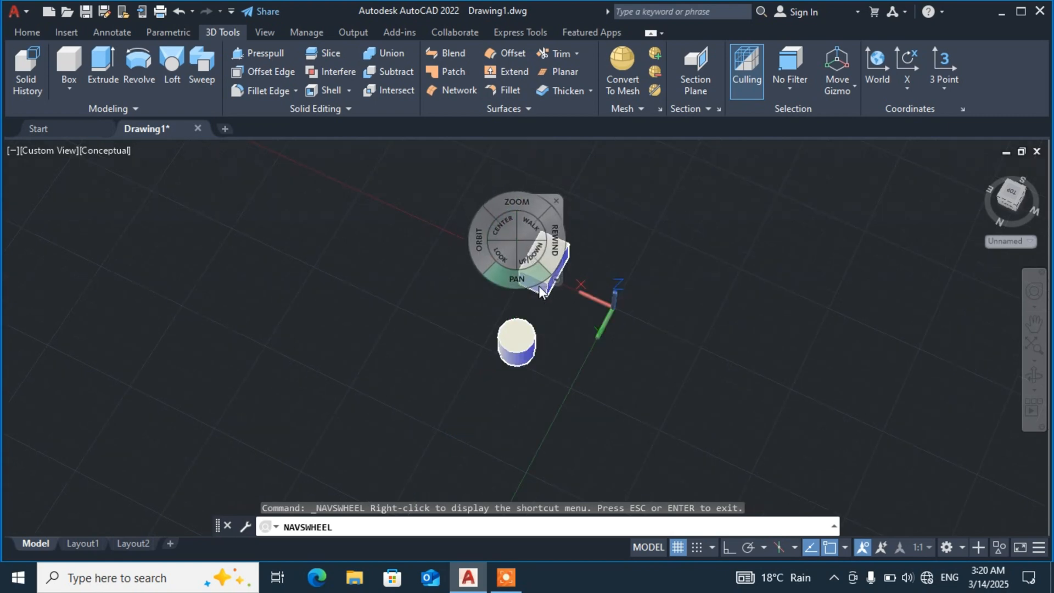
{"action": "left_click_drag", "start_coordinate": [512, 265], "coordinate": [455, 293]}
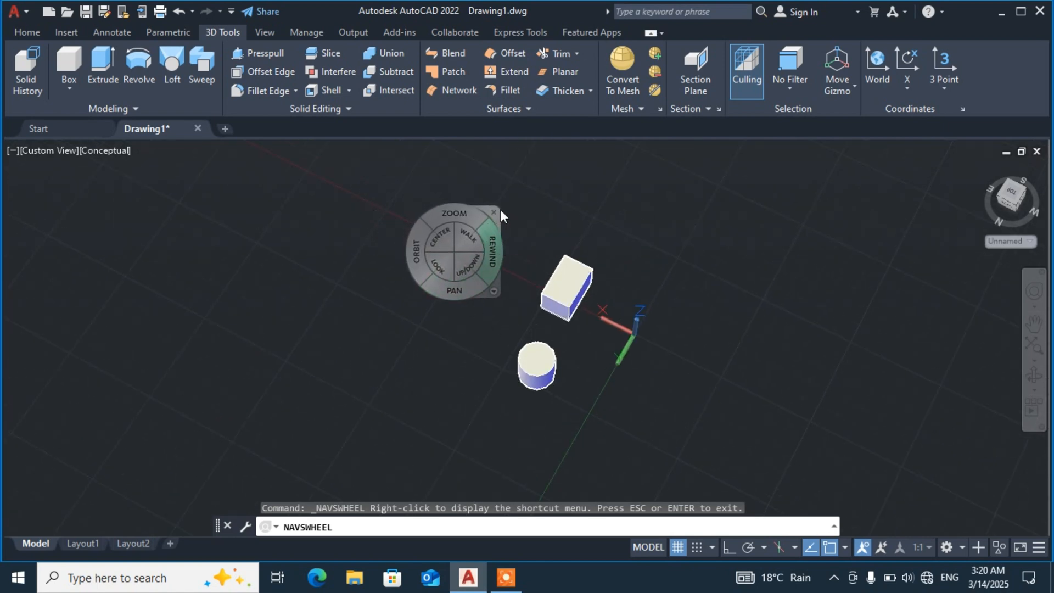
{"action": "left_click", "coordinate": [493, 212]}
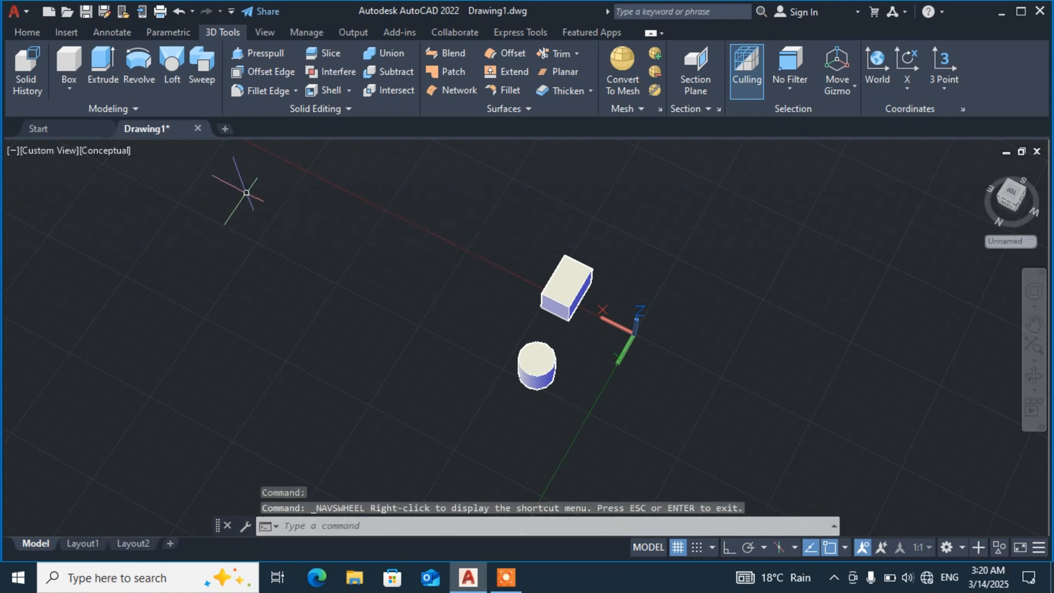
{"action": "left_click", "coordinate": [11, 150]}
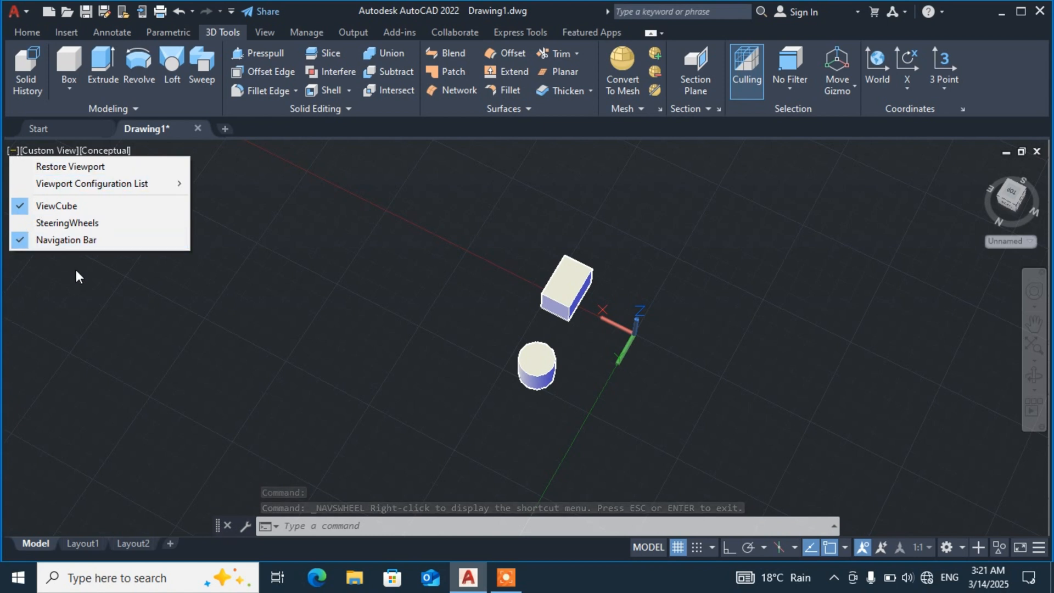
{"action": "left_click", "coordinate": [141, 283]}
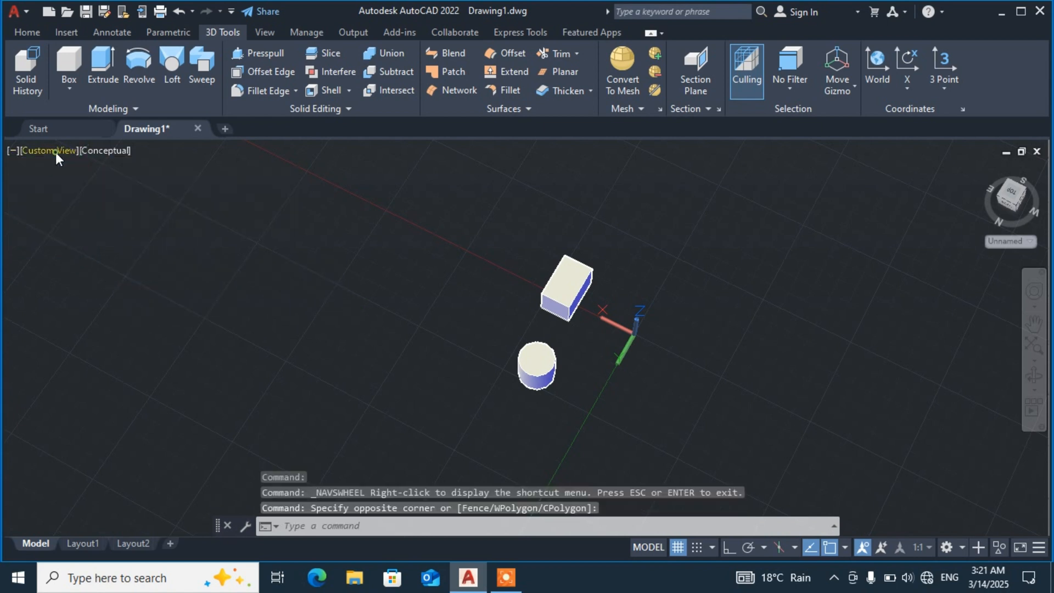
{"action": "left_click", "coordinate": [57, 154]}
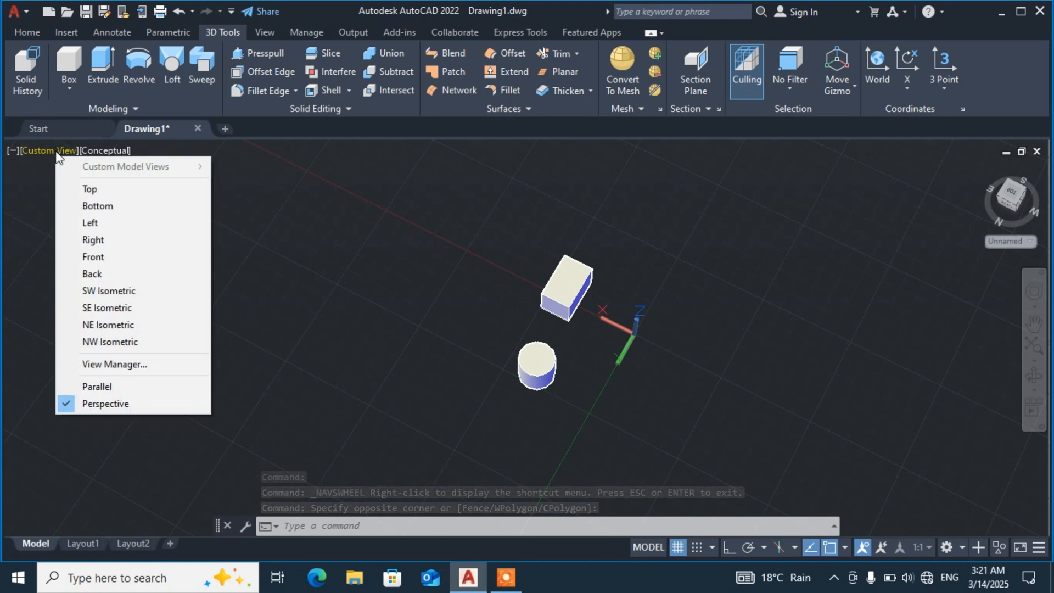
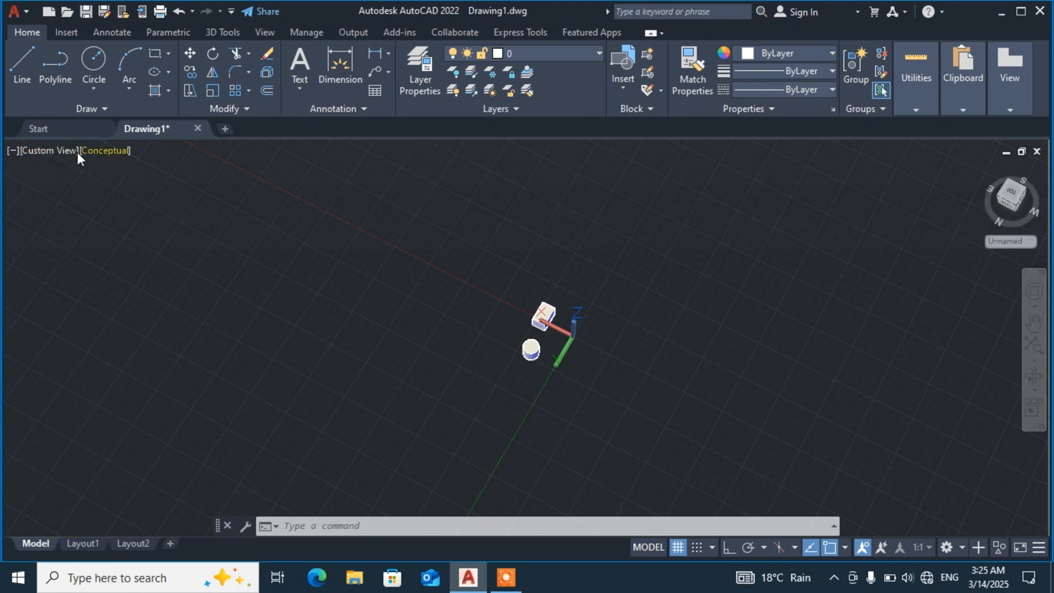
- Hide the navigation bar and display it again, keeping the drawing open
{"action": "left_click", "coordinate": [12, 150]}
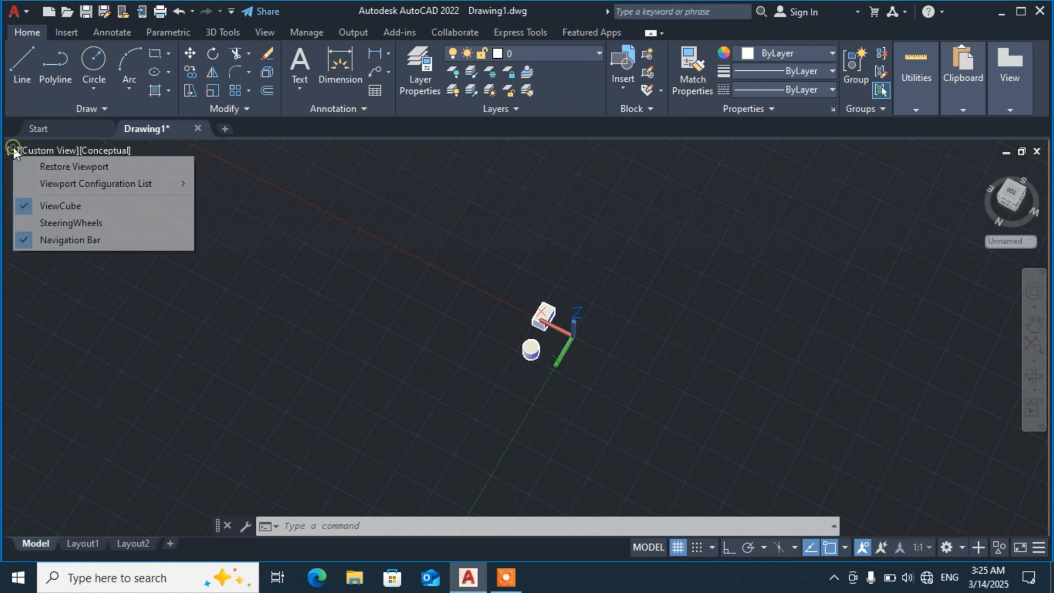
{"action": "left_click", "coordinate": [21, 242]}
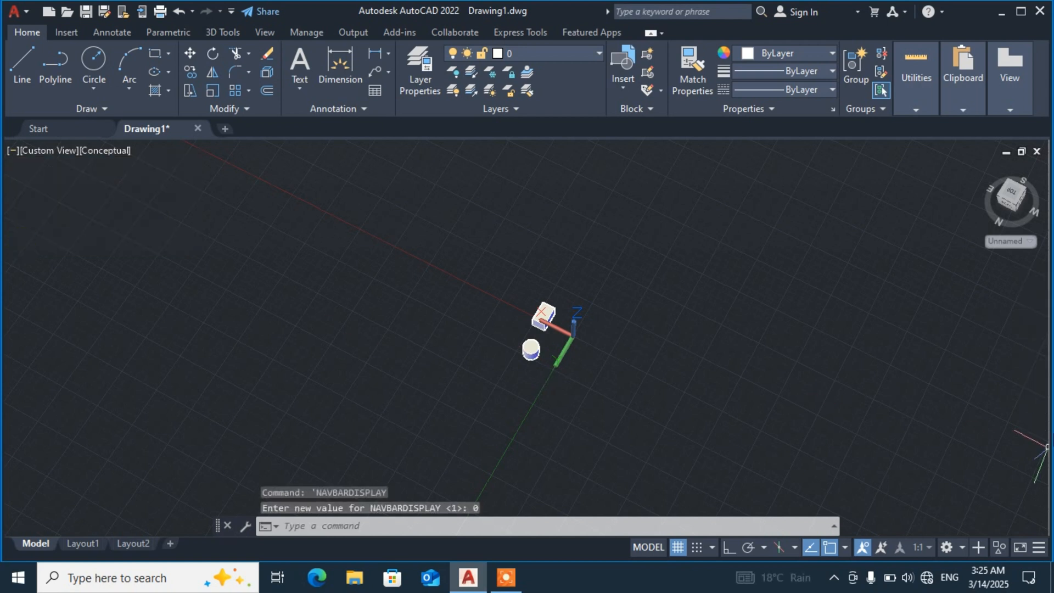
{"action": "left_click", "coordinate": [9, 152]}
{"action": "left_click", "coordinate": [25, 238]}
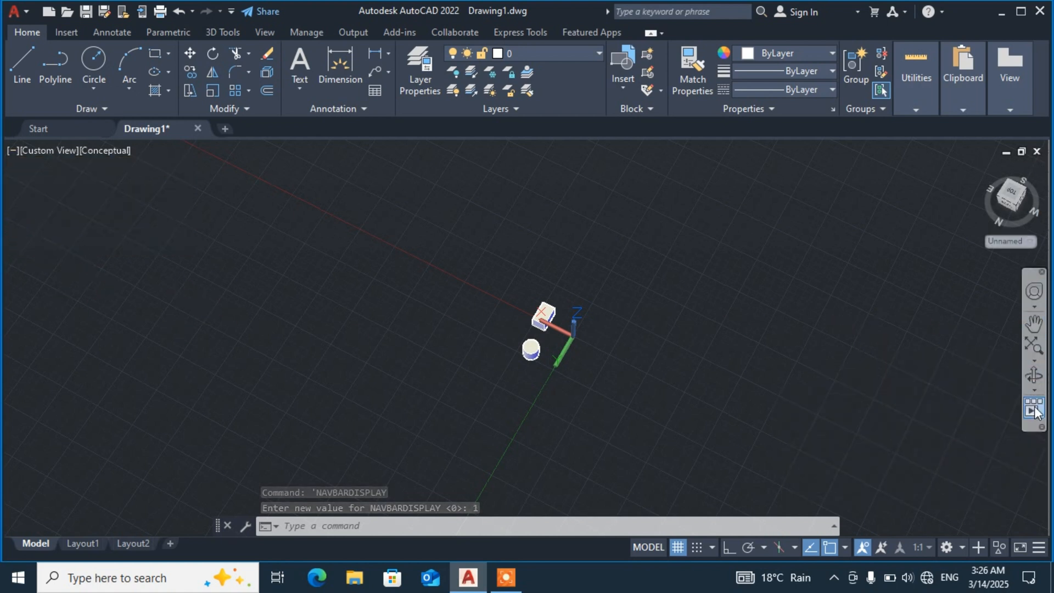
{"action": "left_click", "coordinate": [1037, 152]}
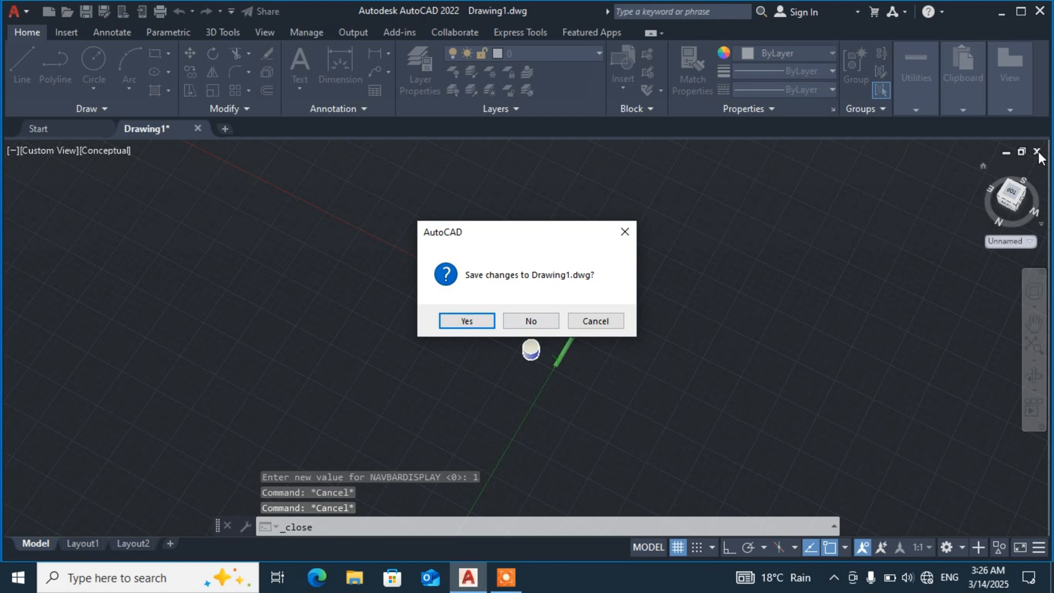
{"action": "left_click", "coordinate": [601, 322]}
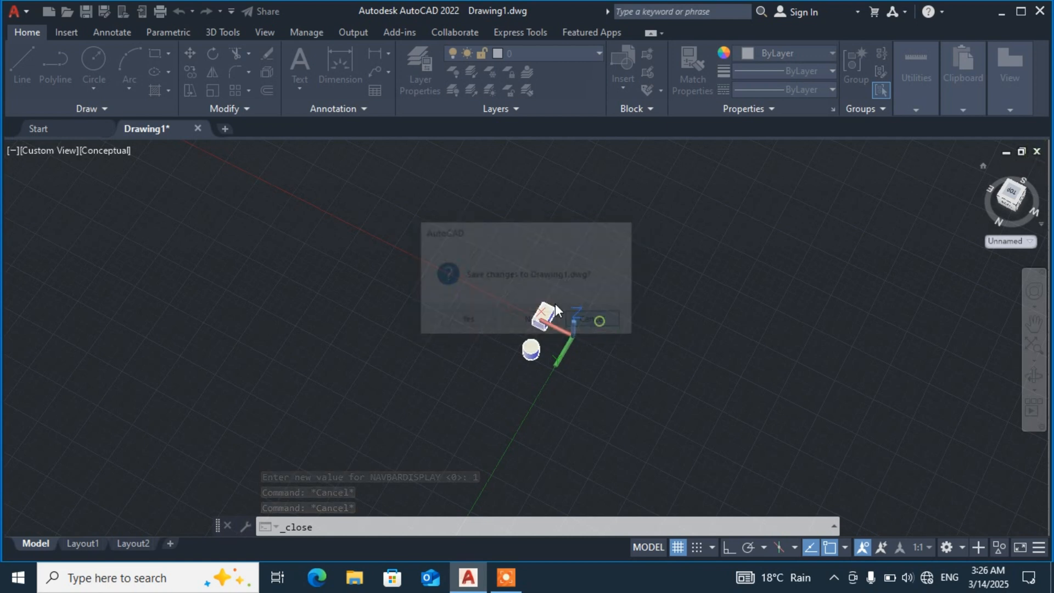
- Hide the ViewCube and turn it back on
{"action": "left_click", "coordinate": [15, 150]}
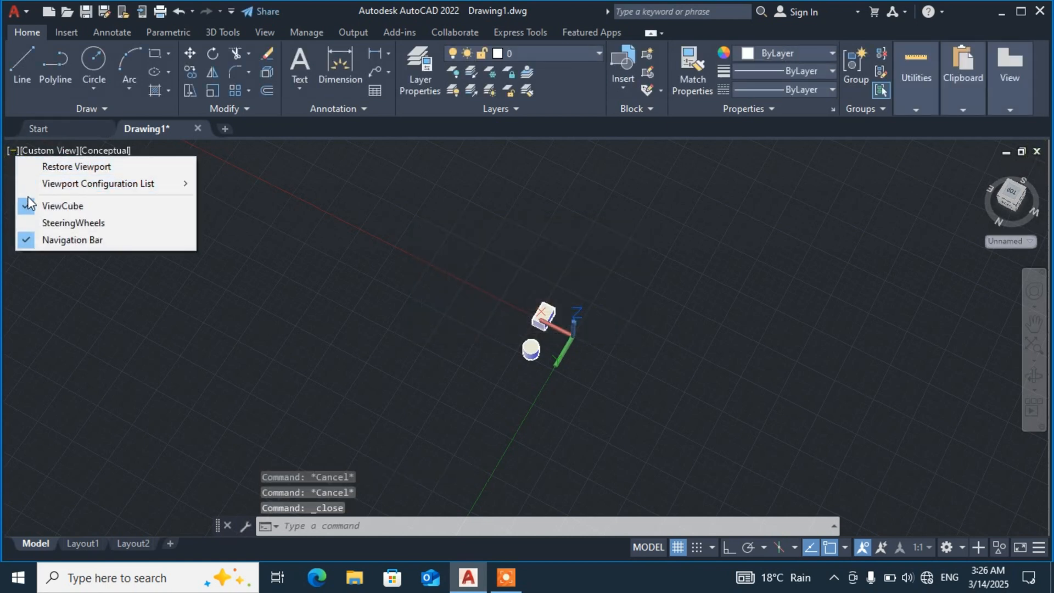
{"action": "left_click", "coordinate": [110, 205]}
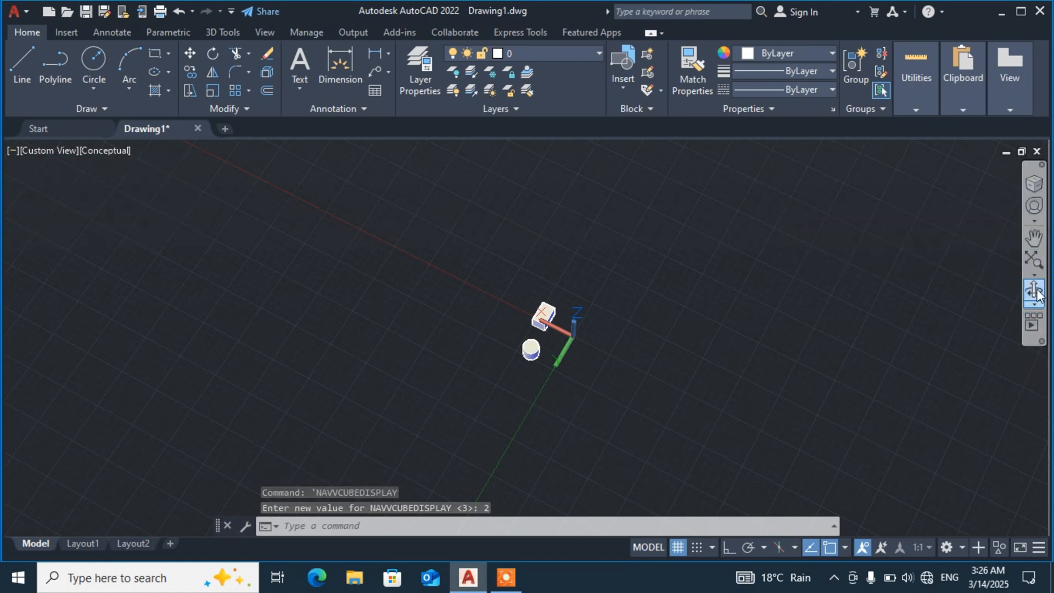
{"action": "left_click", "coordinate": [1032, 189]}
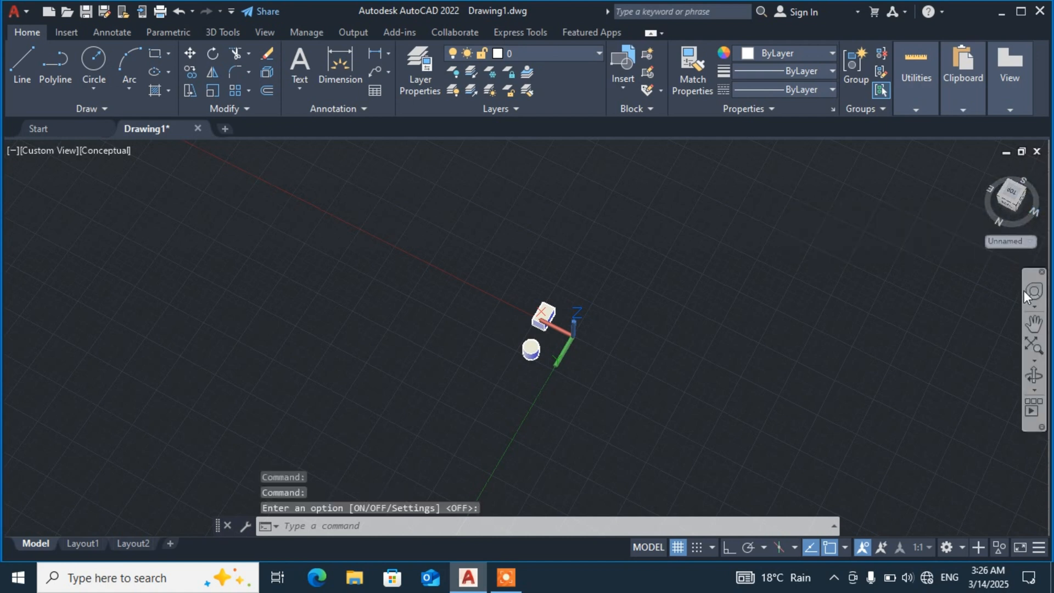
- Open the full navigation wheel, zoom the model far out with it, and close the wheel
{"action": "left_click", "coordinate": [1033, 296]}
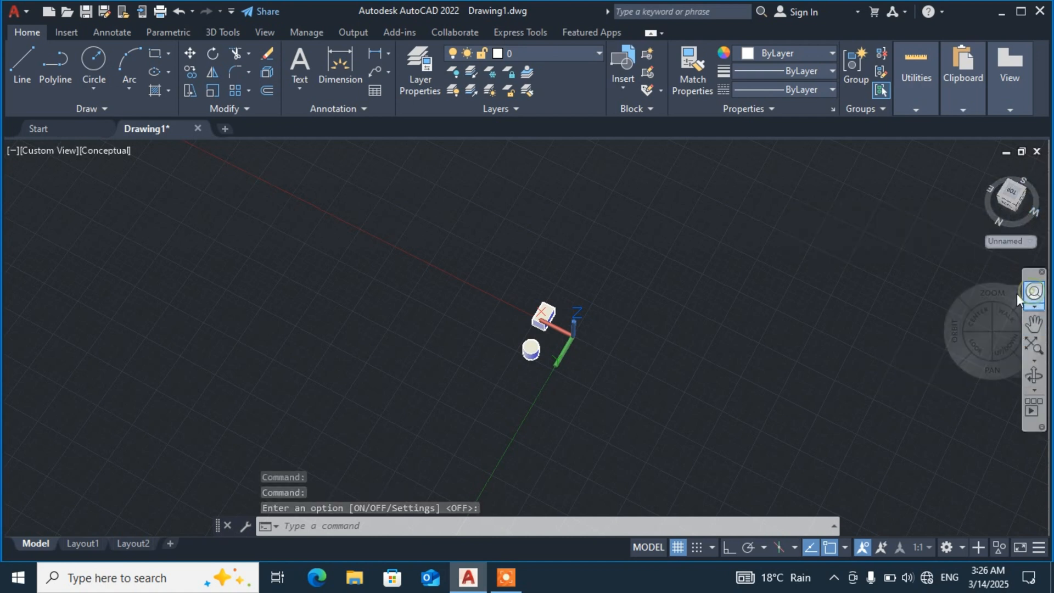
{"action": "left_click_drag", "start_coordinate": [969, 302], "coordinate": [936, 318]}
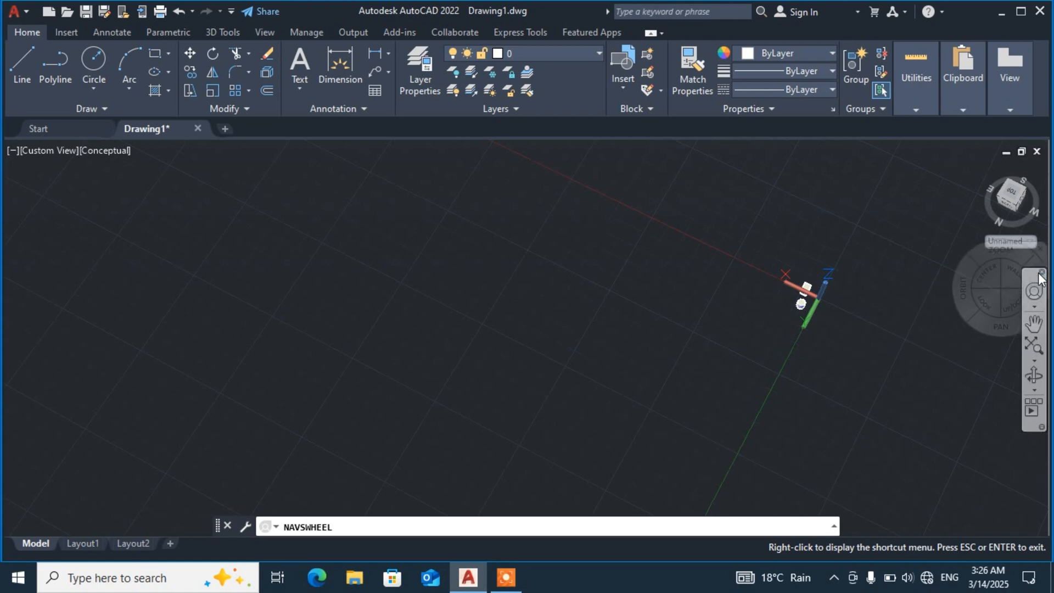
{"action": "left_click", "coordinate": [1041, 250]}
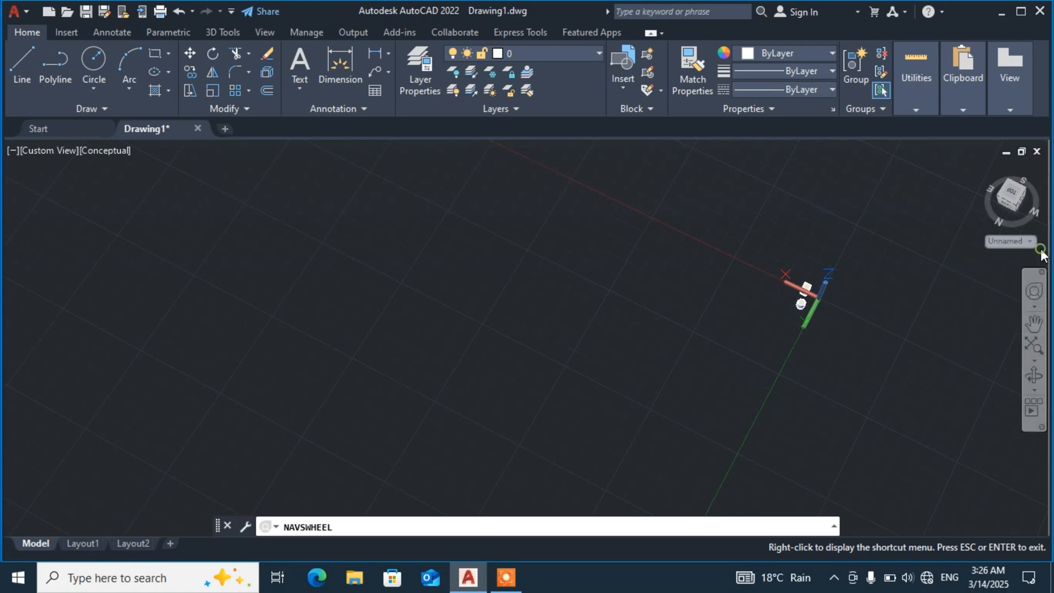
- Pan the distant solids across the viewport and zoom to the drawing extents
{"action": "left_click", "coordinate": [1034, 323]}
{"action": "left_click_drag", "start_coordinate": [673, 309], "coordinate": [453, 281]}
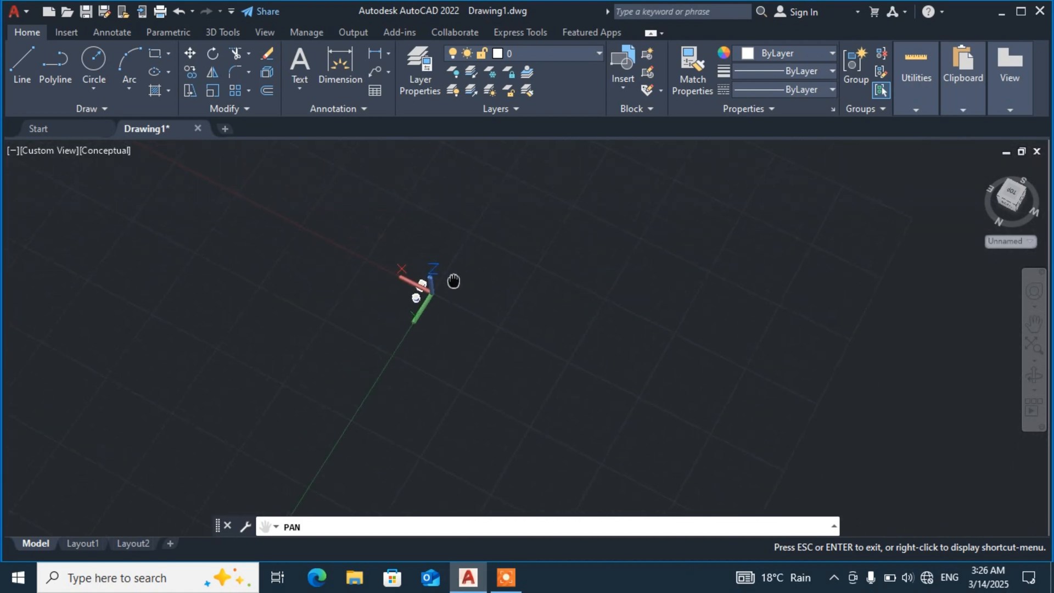
{"action": "left_click", "coordinate": [1034, 346]}
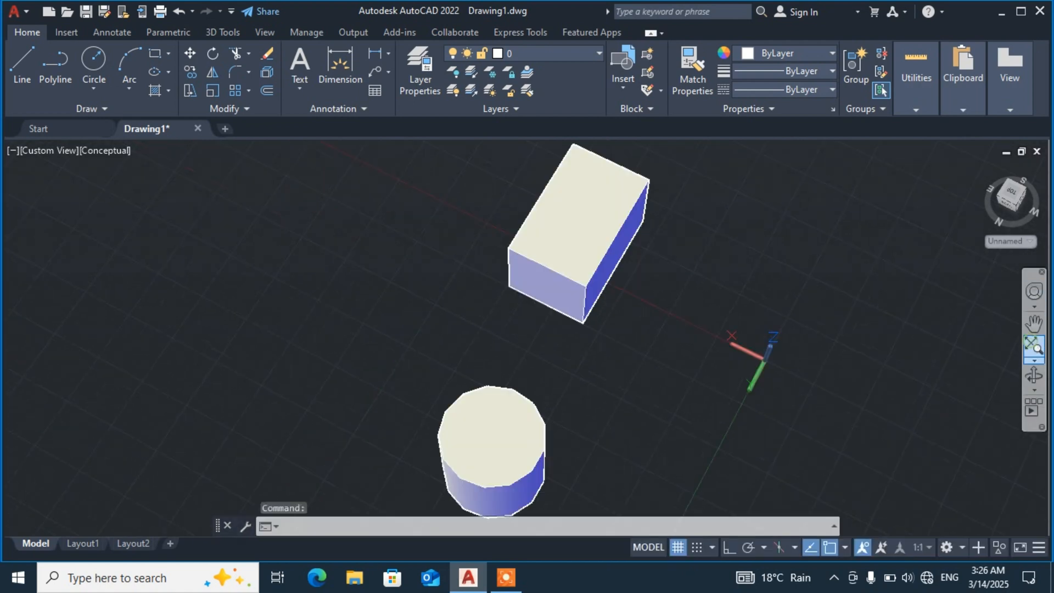
{"action": "left_click", "coordinate": [1034, 361]}
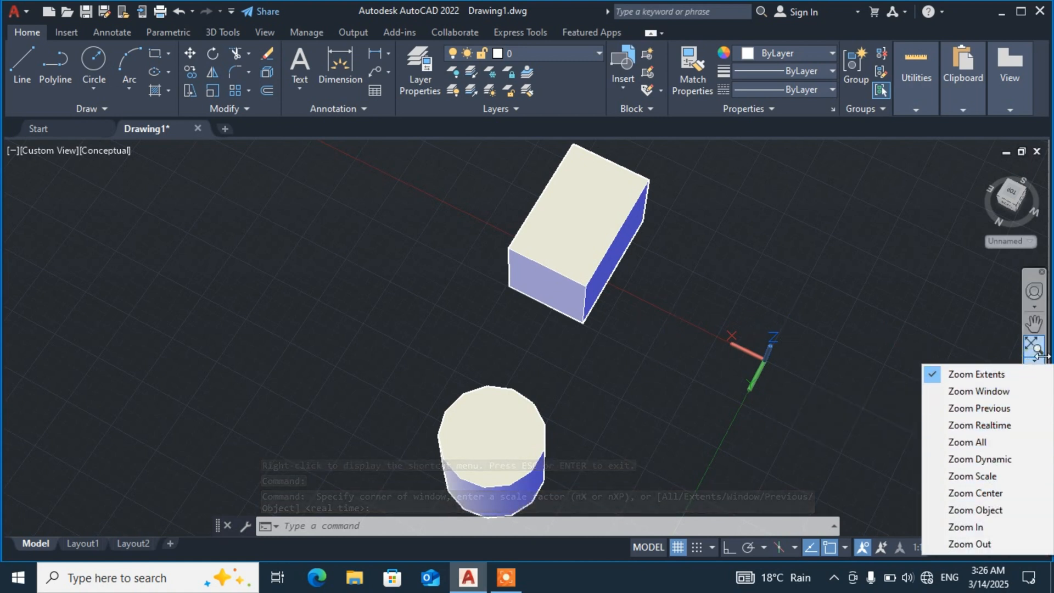
{"action": "left_click", "coordinate": [990, 340]}
{"action": "left_click", "coordinate": [990, 338]}
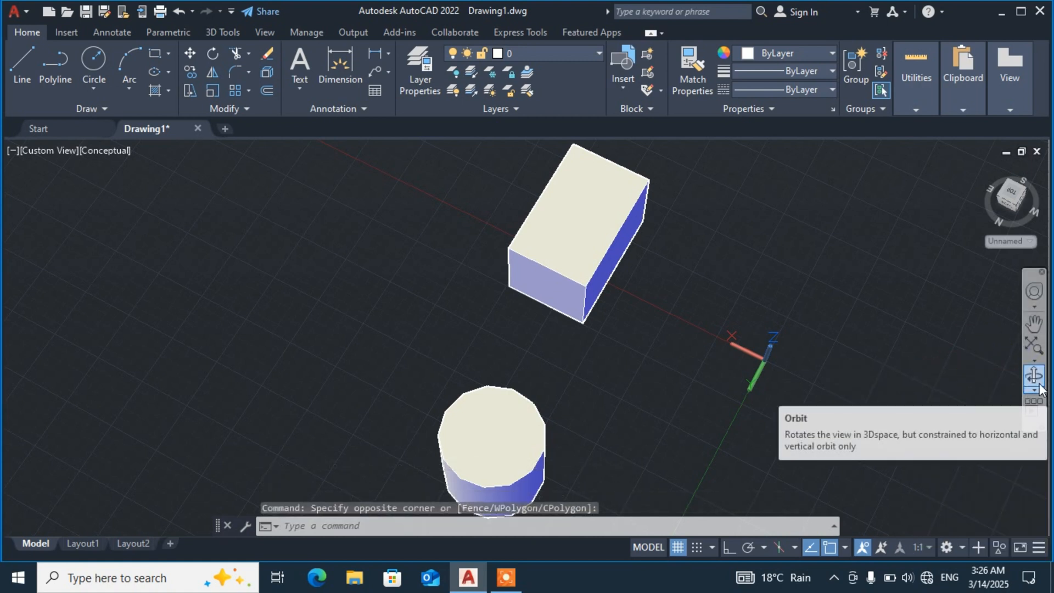
- Orbit the solids to a low view from the back and display the ShowMotion controls
{"action": "left_click", "coordinate": [1037, 384]}
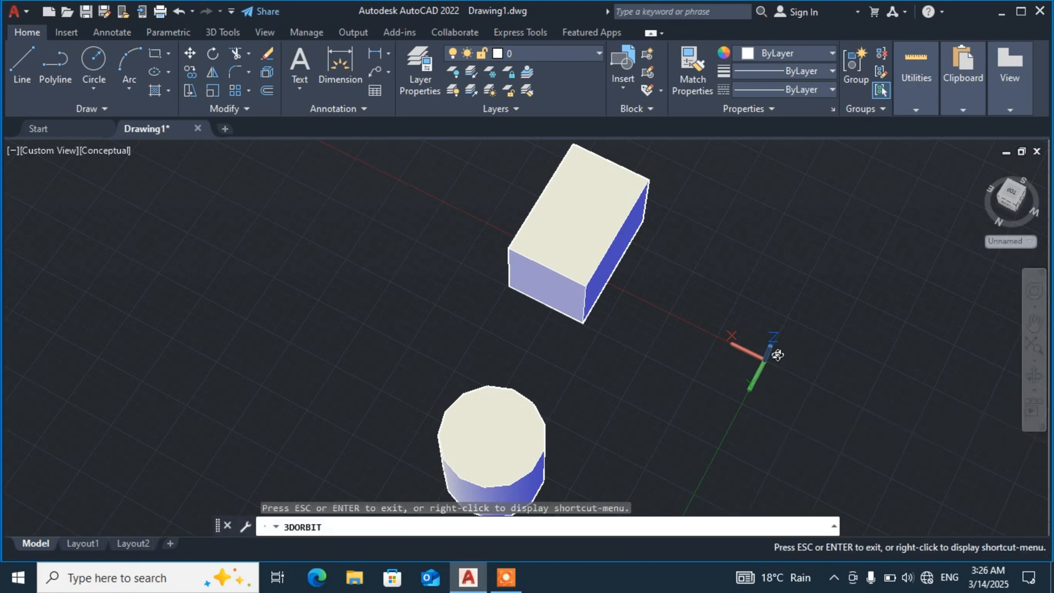
{"action": "left_click_drag", "start_coordinate": [704, 320], "coordinate": [714, 218]}
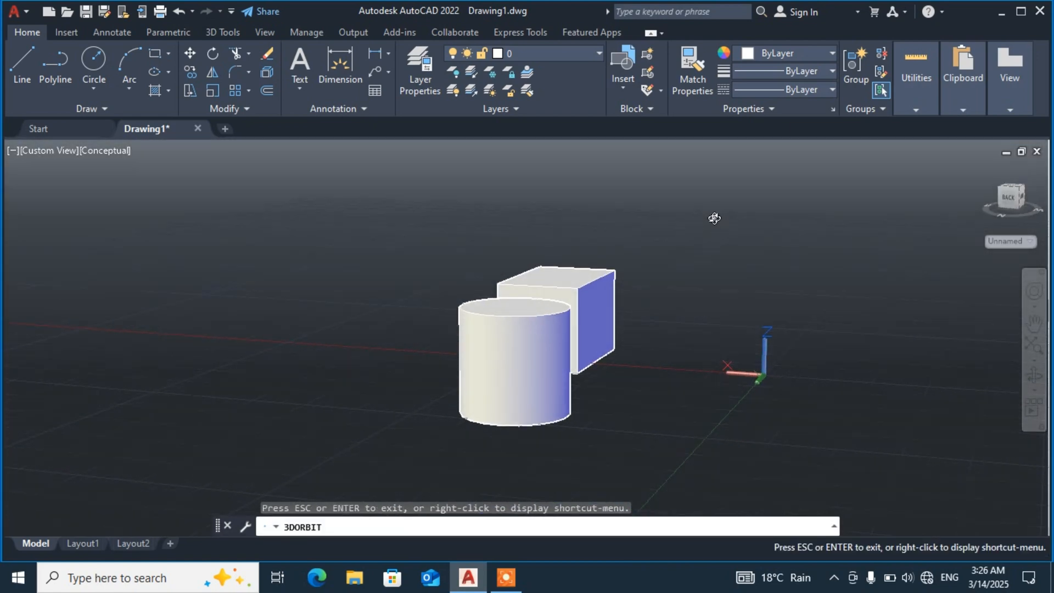
{"action": "left_click", "coordinate": [1032, 407]}
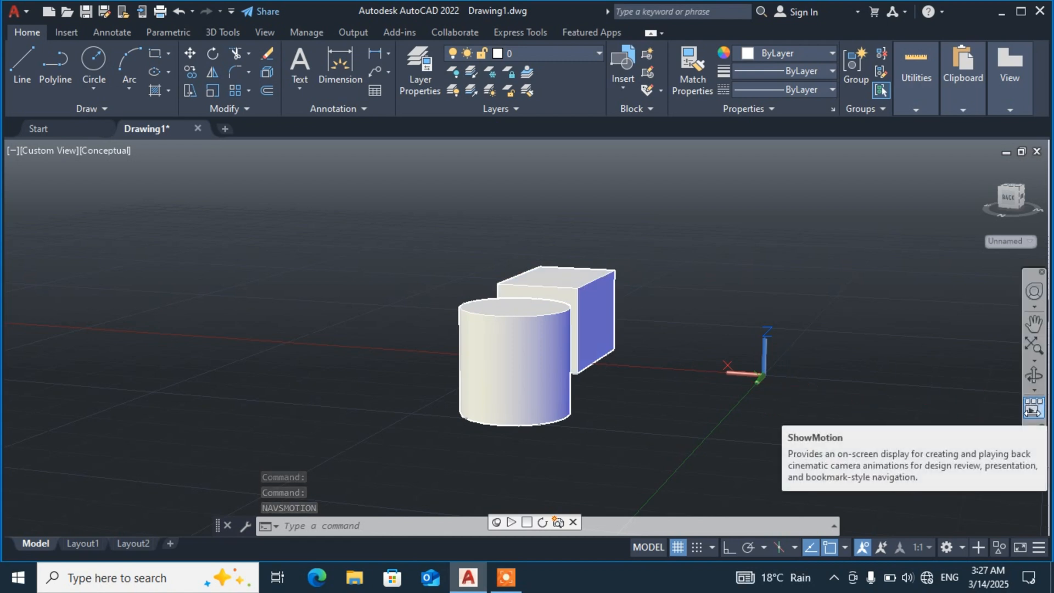
- Try the Up/Down tool of the full navigation wheel, rewind to the distant view of the solids, and close the wheel
{"action": "left_click", "coordinate": [1033, 292]}
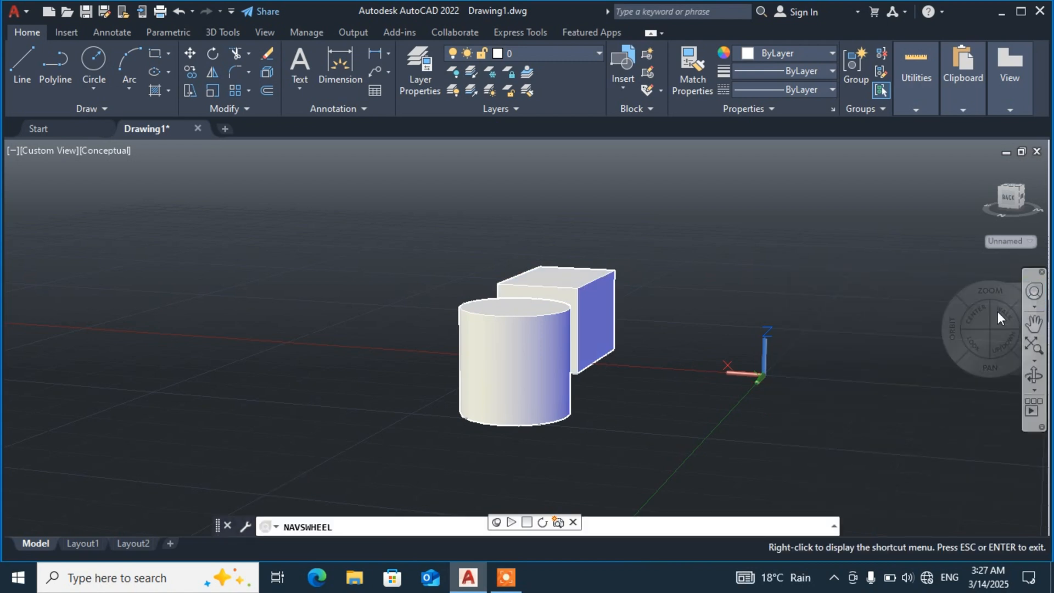
{"action": "left_click", "coordinate": [1015, 343]}
{"action": "left_click", "coordinate": [1012, 343]}
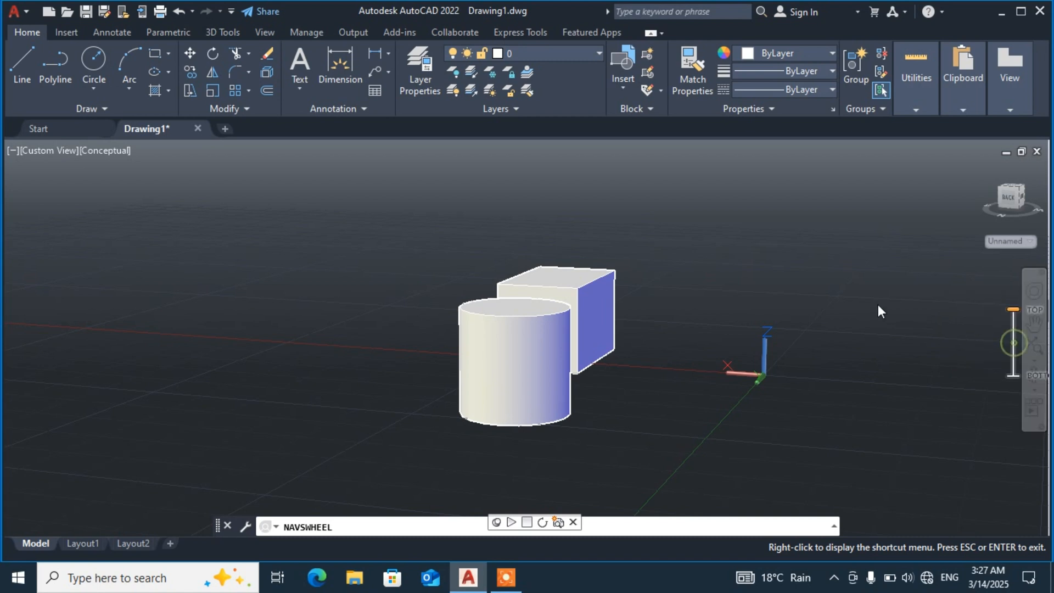
{"action": "left_click", "coordinate": [972, 297]}
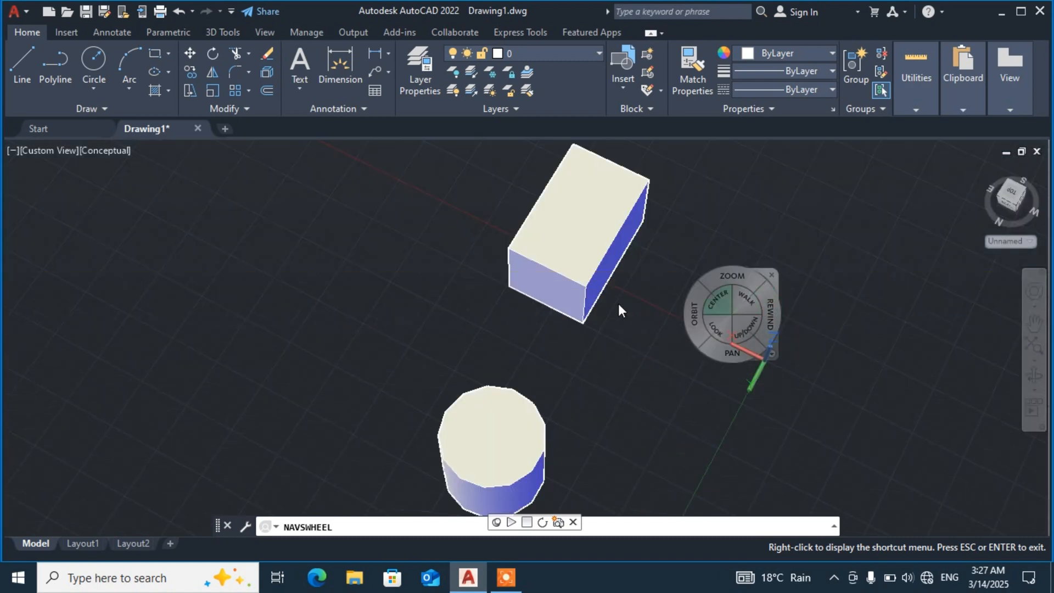
{"action": "left_click_drag", "start_coordinate": [598, 312], "coordinate": [491, 305]}
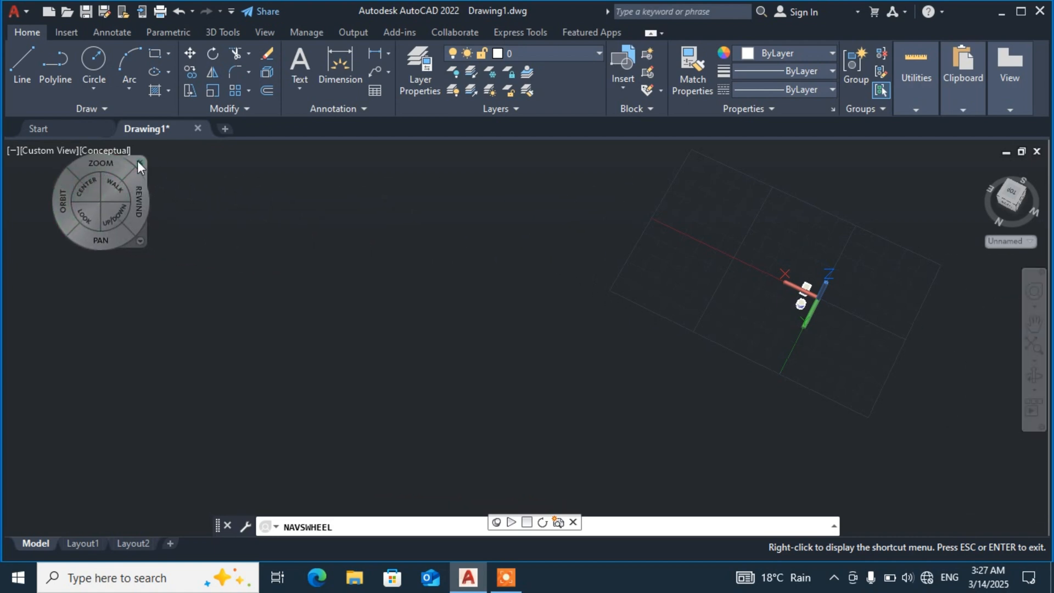
{"action": "left_click", "coordinate": [139, 162]}
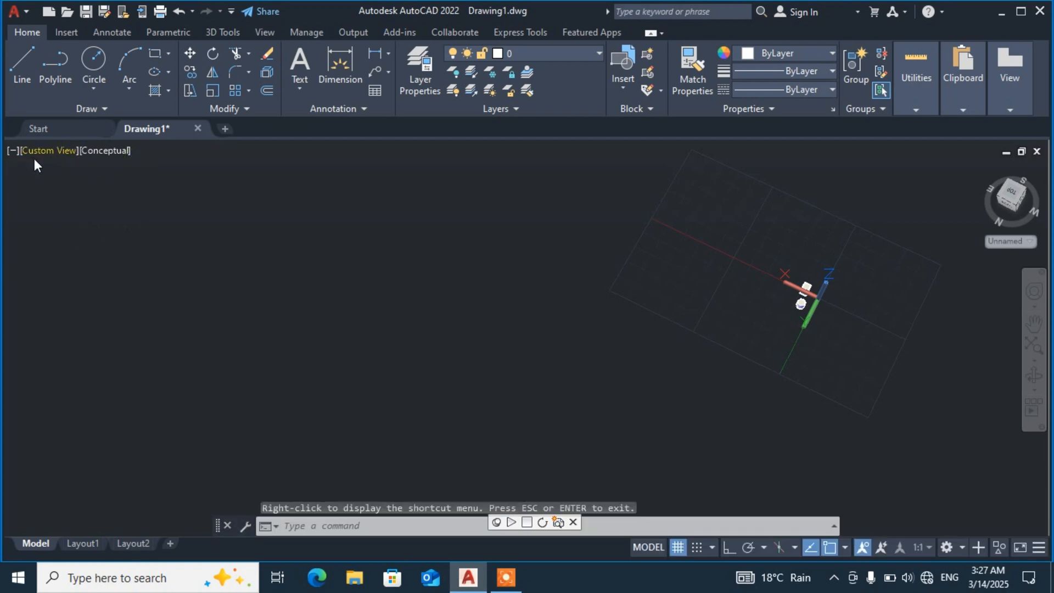
- Hide the navigation bar, keeping the solids in sight in the viewport
{"action": "left_click", "coordinate": [12, 150]}
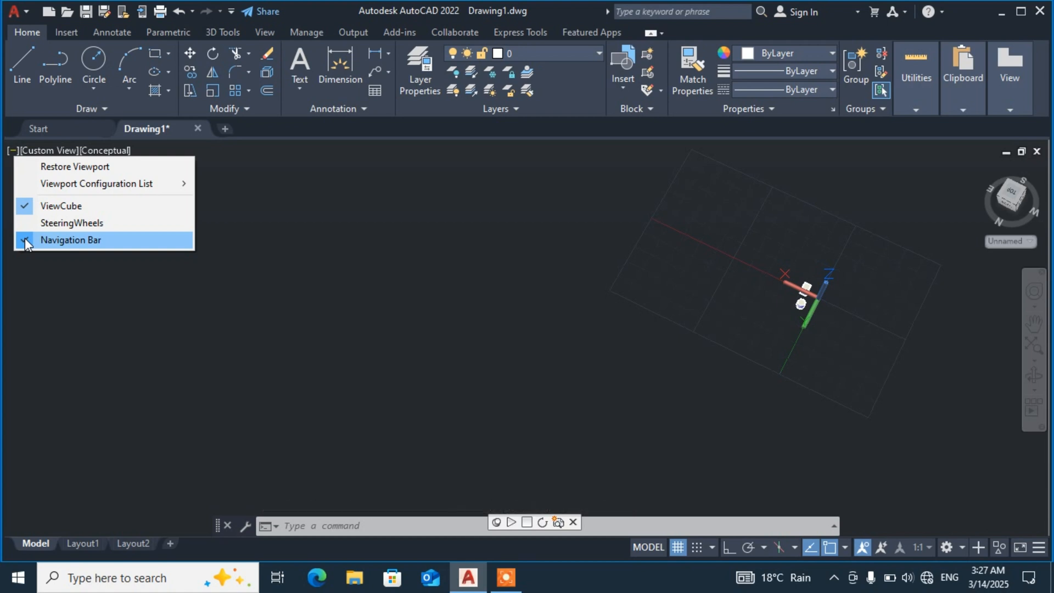
{"action": "left_click", "coordinate": [24, 238]}
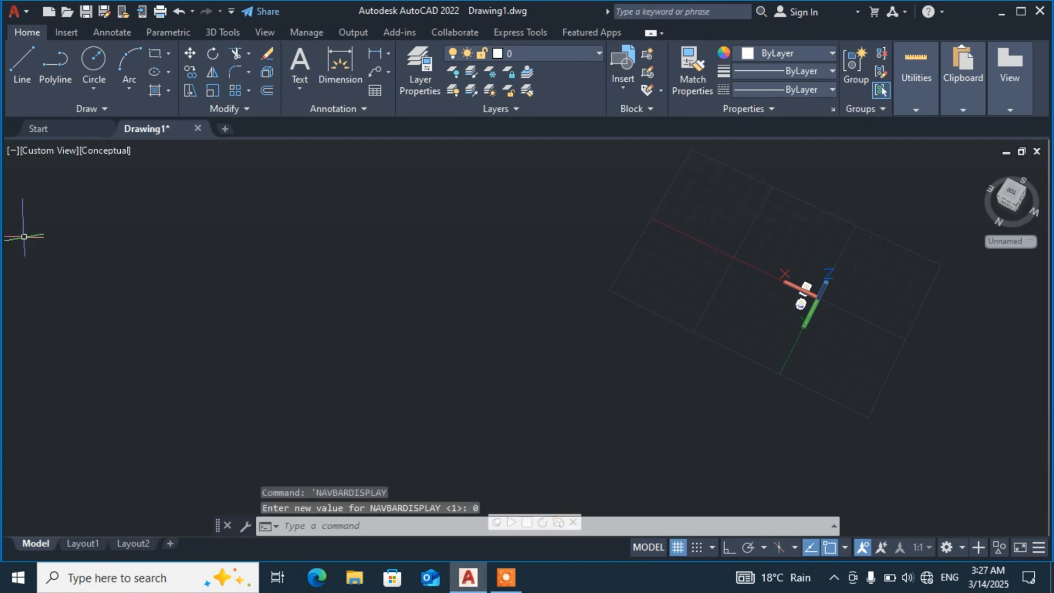
{"action": "scroll", "coordinate": [823, 250], "scroll_direction": "up", "scroll_amount": 3}
{"action": "scroll", "coordinate": [431, 269], "scroll_direction": "down", "scroll_amount": 4}
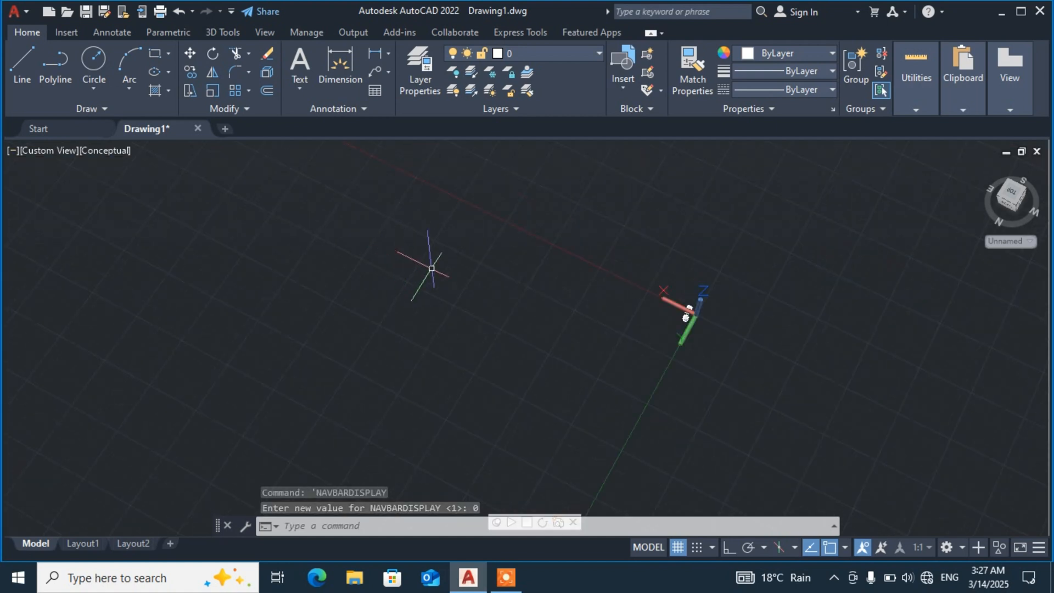
{"action": "middle_click_drag", "start_coordinate": [432, 268], "coordinate": [837, 303]}
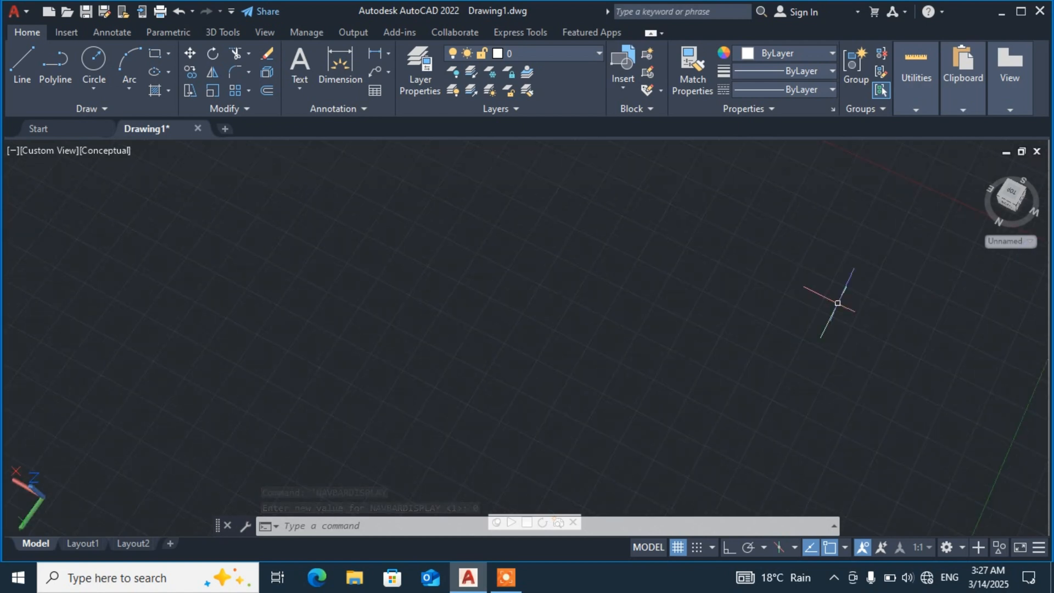
{"action": "scroll", "coordinate": [823, 297], "scroll_direction": "down", "scroll_amount": 4}
{"action": "scroll", "coordinate": [964, 288], "scroll_direction": "up", "scroll_amount": 4}
{"action": "scroll", "coordinate": [946, 286], "scroll_direction": "down", "scroll_amount": 4}
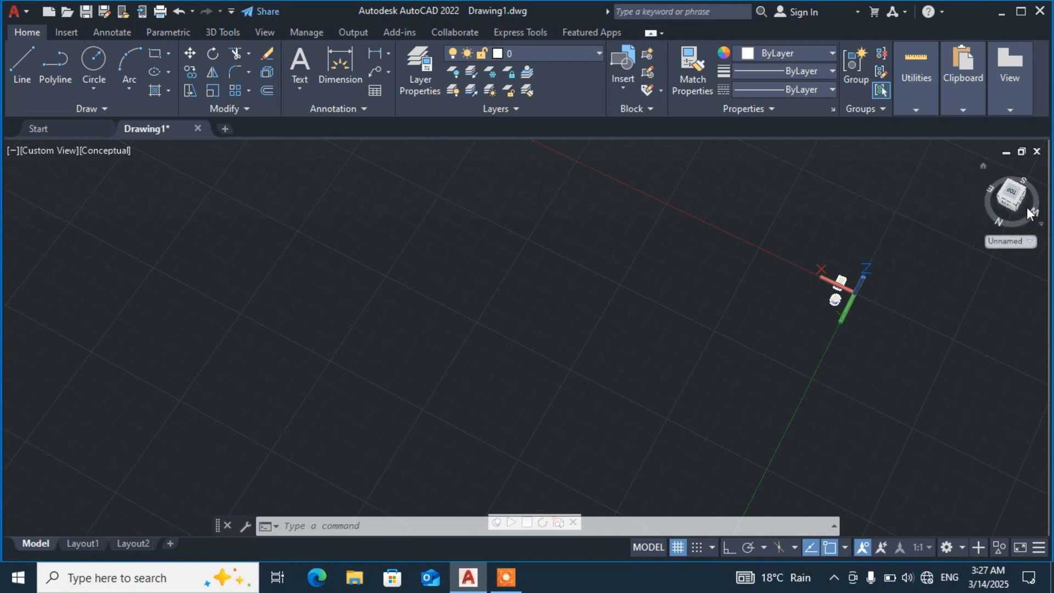
- Switch the viewport to the Top view and set its visual style to 2D Wireframe
{"action": "left_click", "coordinate": [42, 151]}
{"action": "left_click", "coordinate": [74, 189]}
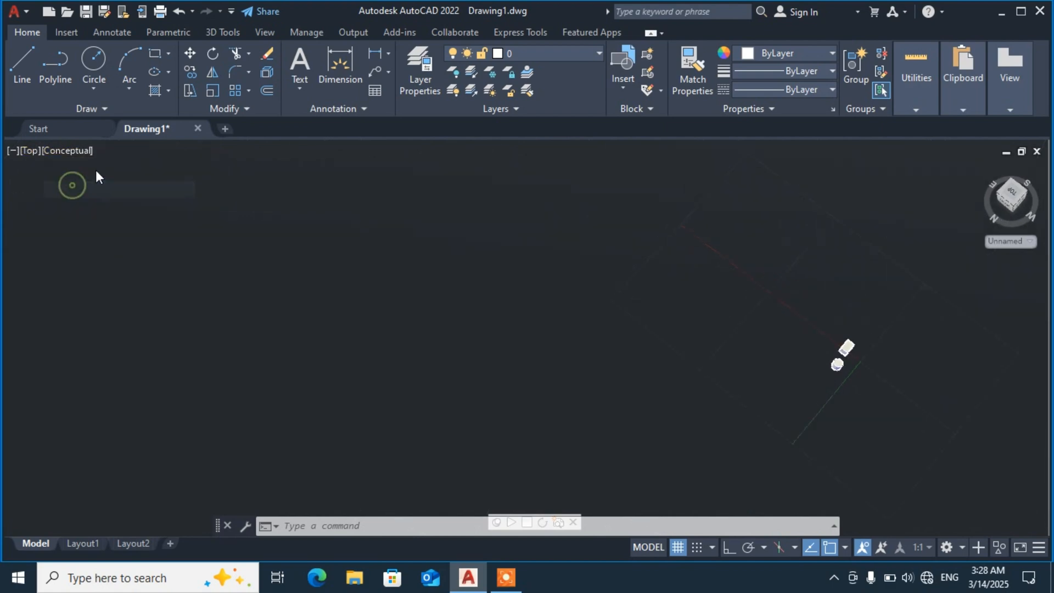
{"action": "left_click", "coordinate": [77, 152]}
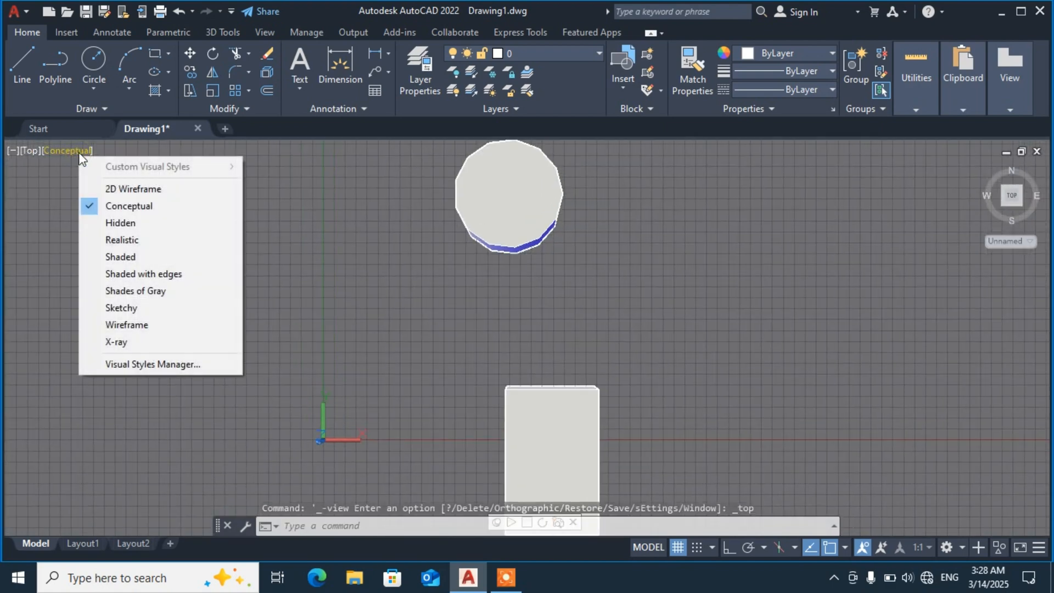
{"action": "left_click", "coordinate": [113, 188]}
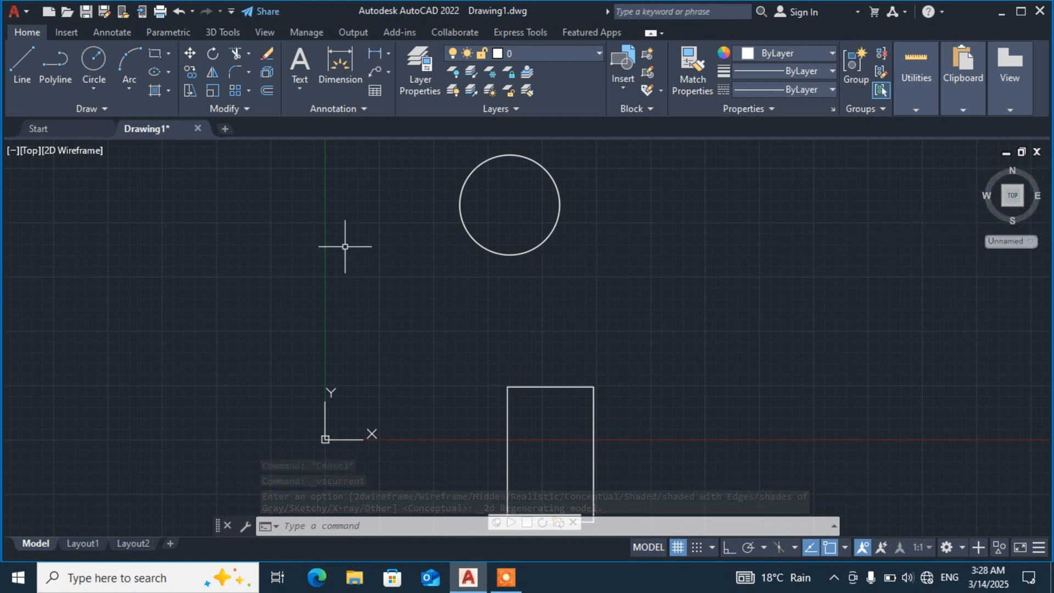
- Switch the viewport to the Bottom view and set its visual style to Conceptual
{"action": "left_click", "coordinate": [34, 151]}
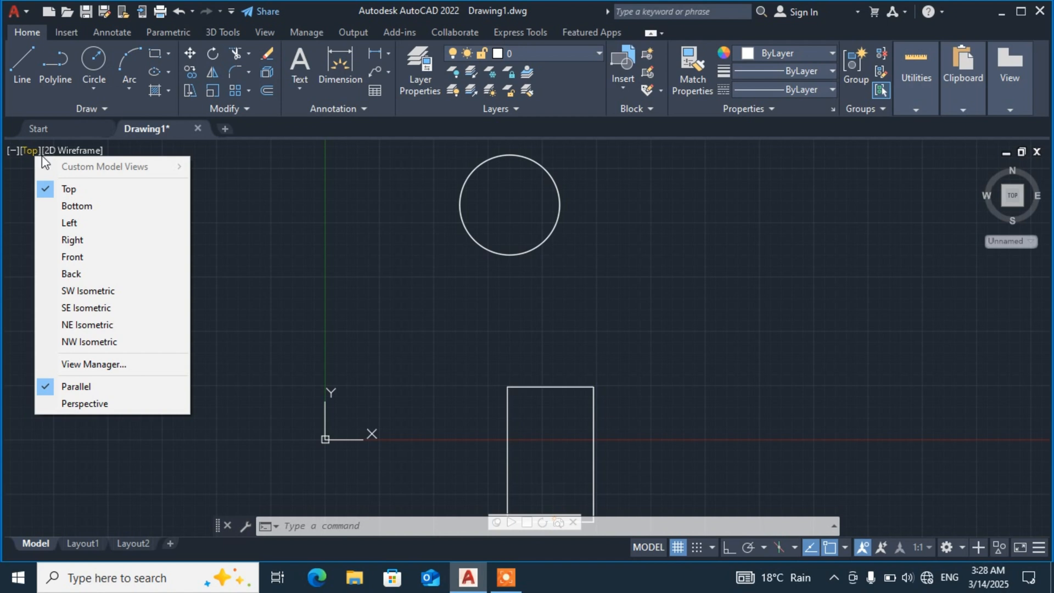
{"action": "left_click", "coordinate": [70, 205]}
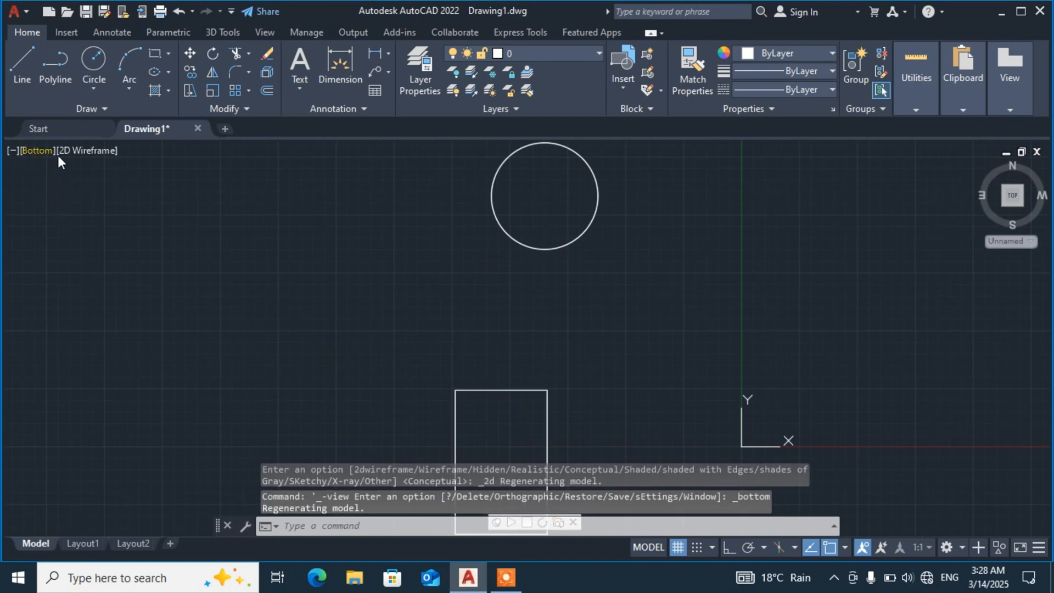
{"action": "left_click", "coordinate": [73, 148]}
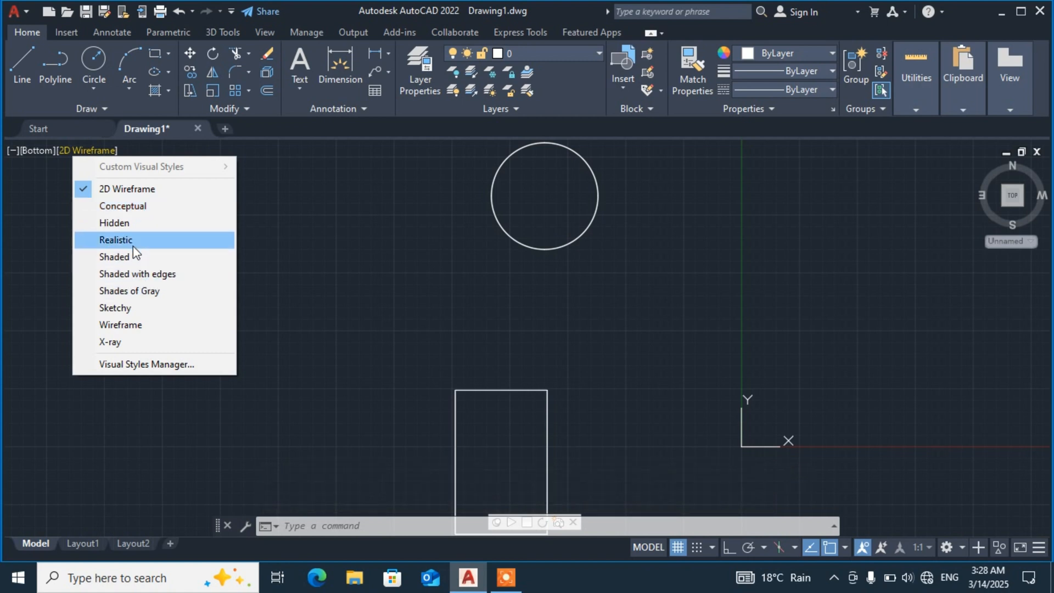
{"action": "left_click", "coordinate": [137, 207]}
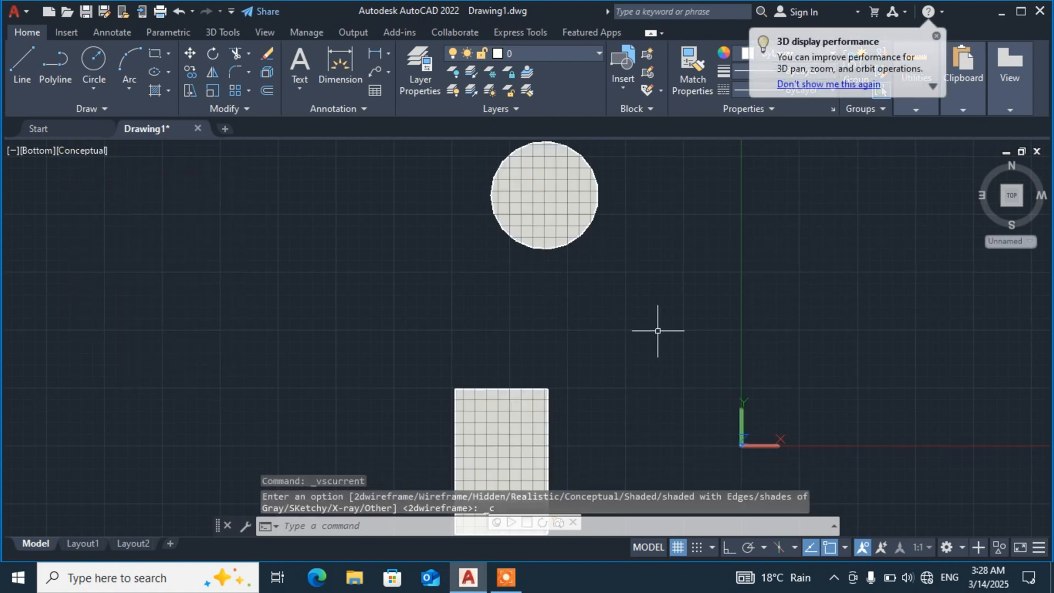
{"action": "scroll", "coordinate": [656, 335], "scroll_direction": "down", "scroll_amount": 5}
{"action": "middle_click_drag", "start_coordinate": [649, 361], "coordinate": [598, 287]}
{"action": "scroll", "coordinate": [598, 287], "scroll_direction": "up", "scroll_amount": 2}
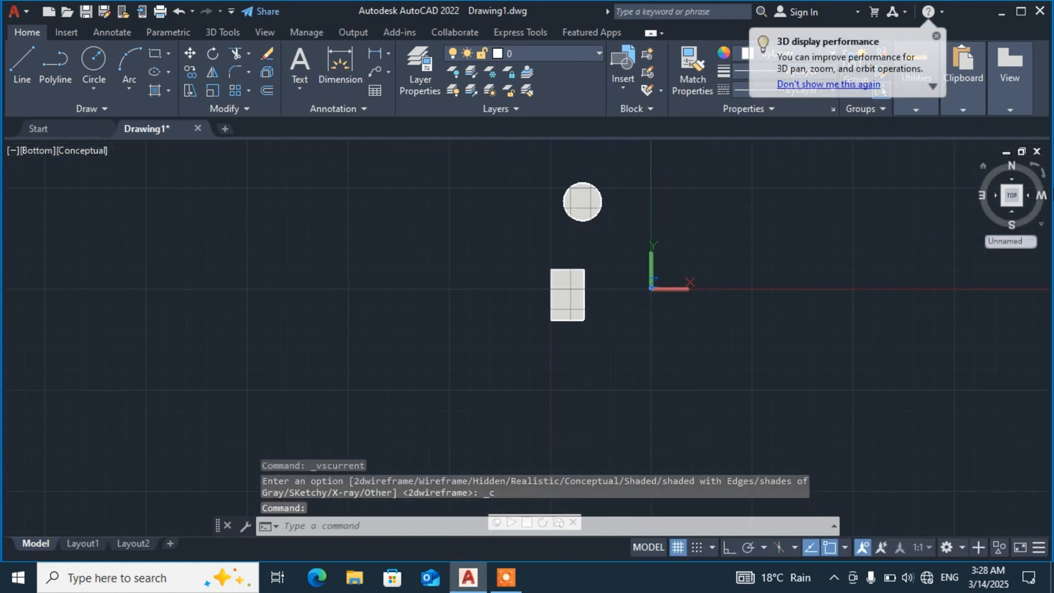
- Show the solids in the Front, Right and Left views in turn
{"action": "left_click", "coordinate": [1010, 219]}
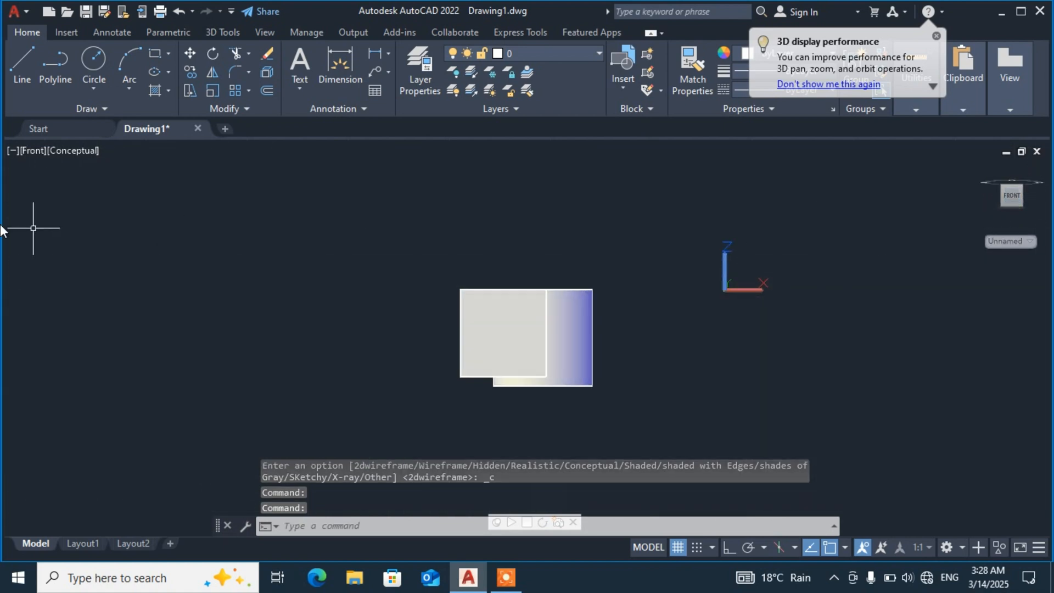
{"action": "left_click", "coordinate": [34, 151]}
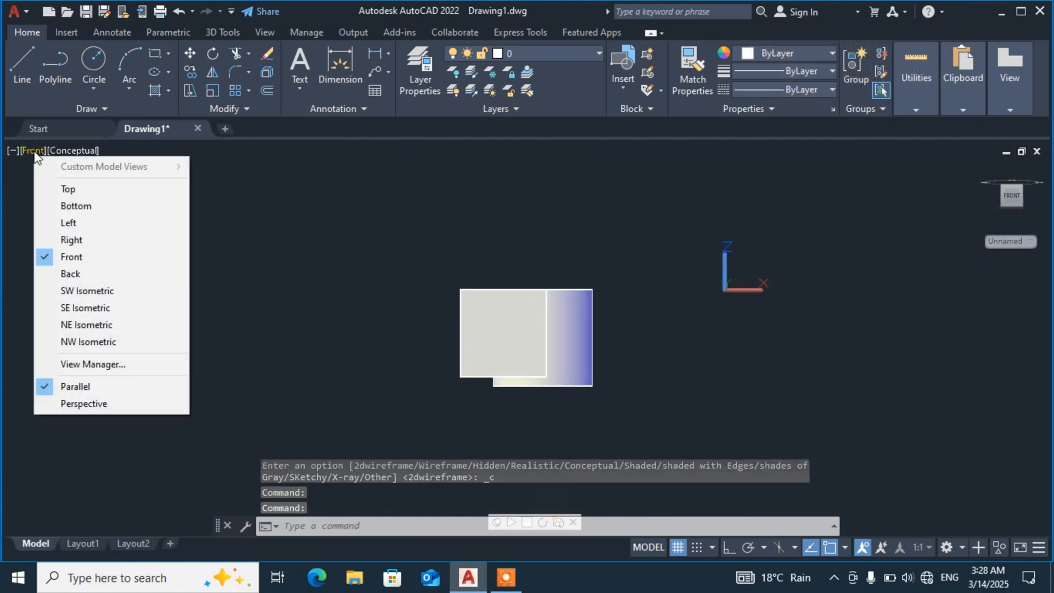
{"action": "left_click", "coordinate": [60, 240]}
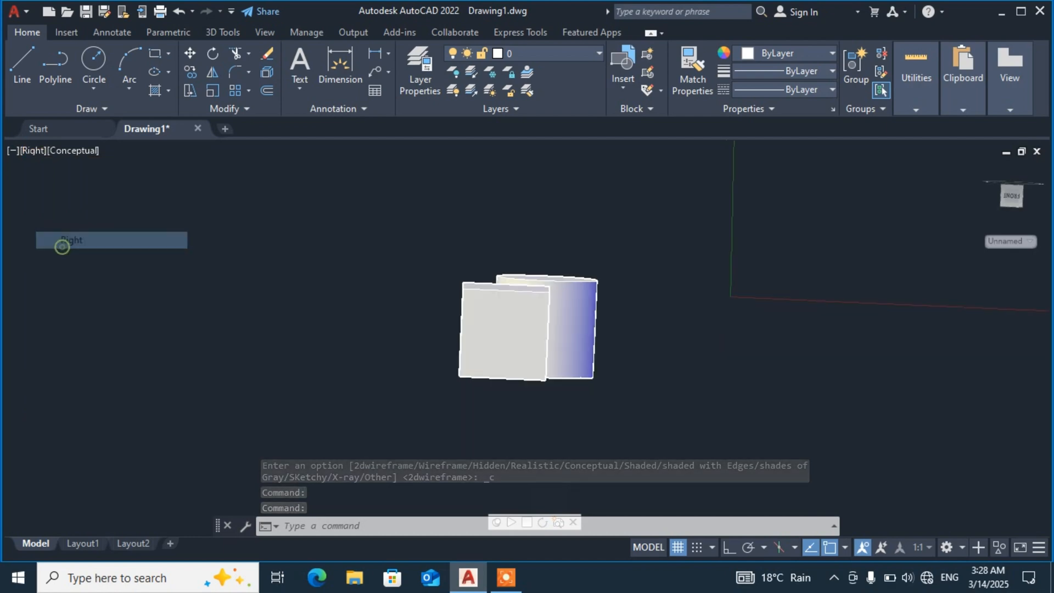
{"action": "left_click", "coordinate": [37, 147]}
{"action": "left_click", "coordinate": [69, 220]}
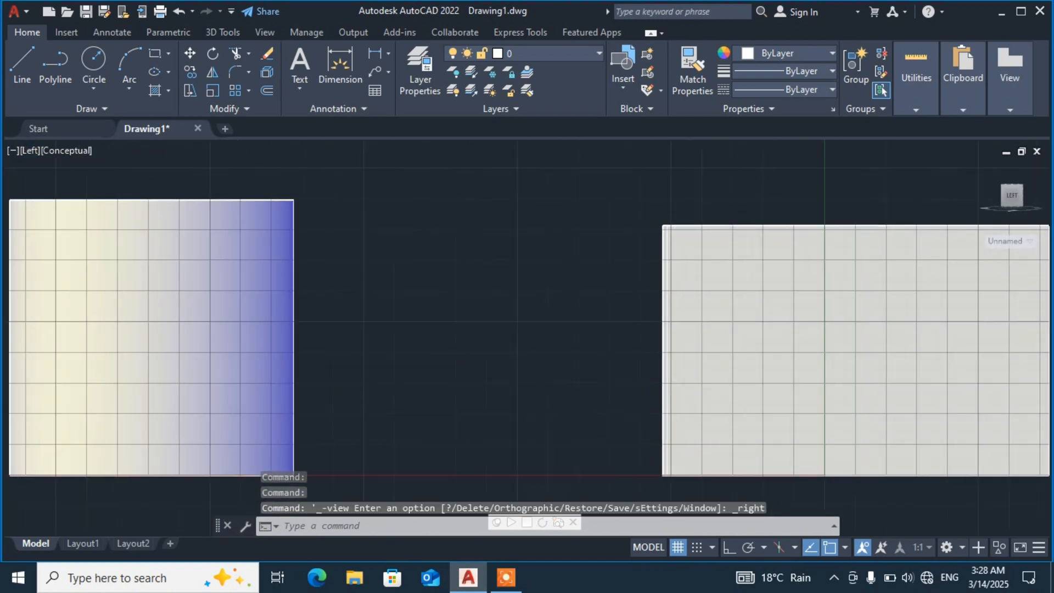
- Show the solids in the Bottom view, followed by the Back view
{"action": "left_click", "coordinate": [24, 147]}
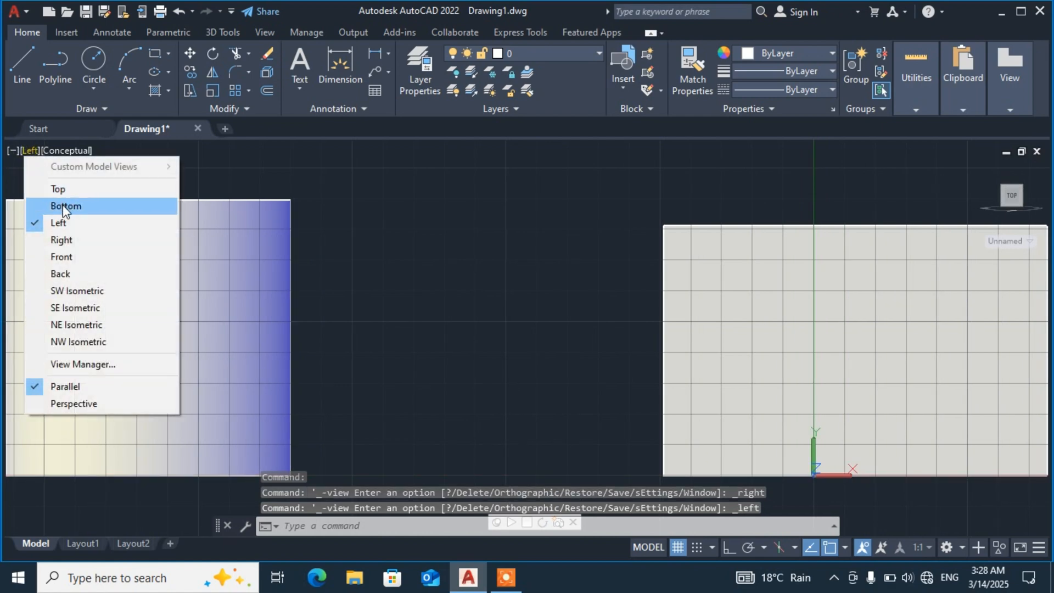
{"action": "left_click", "coordinate": [61, 206]}
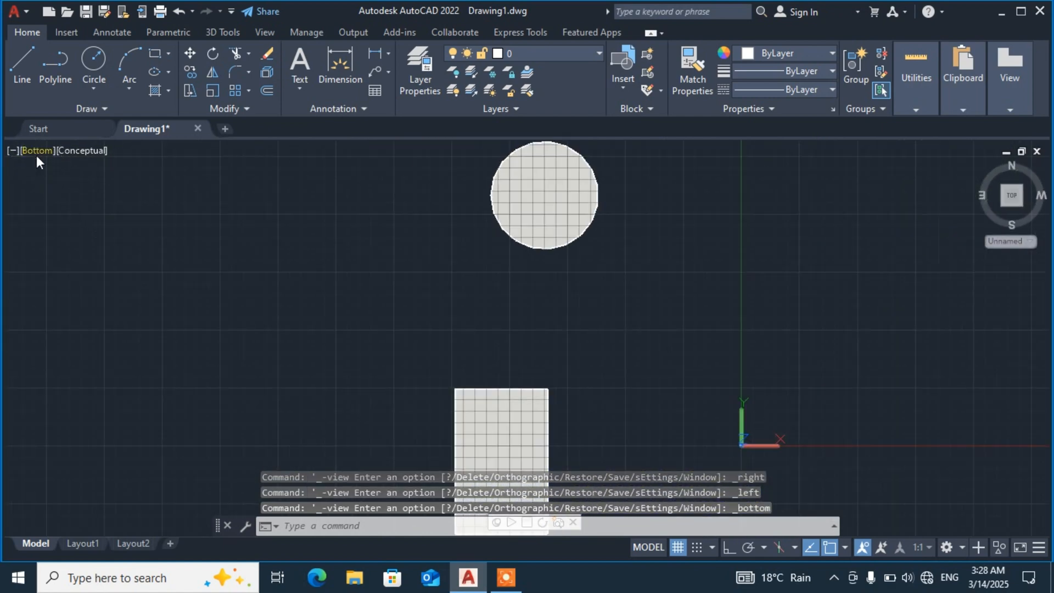
{"action": "left_click", "coordinate": [36, 154]}
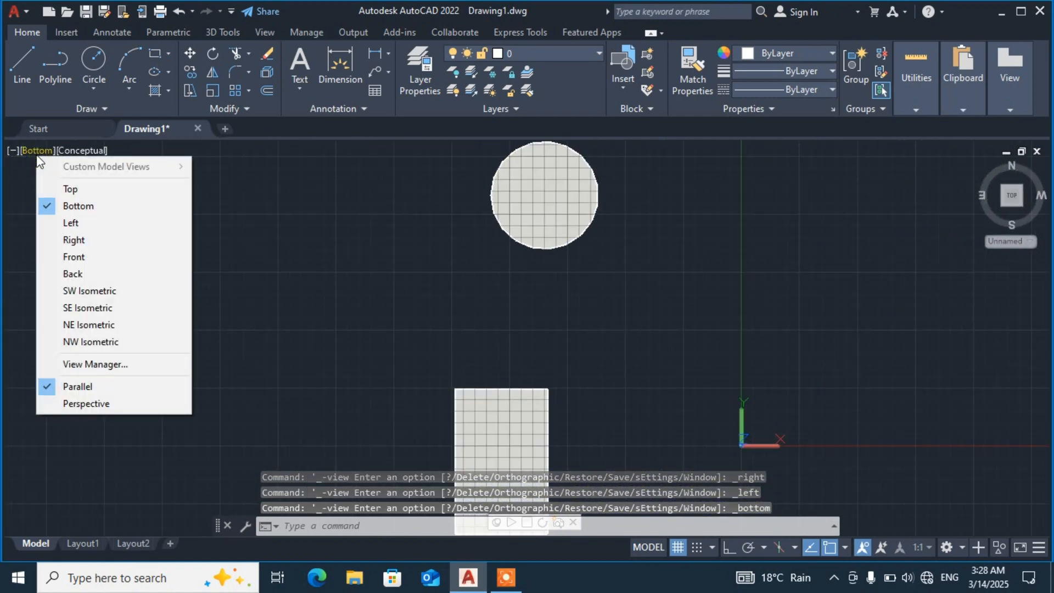
{"action": "left_click", "coordinate": [91, 274]}
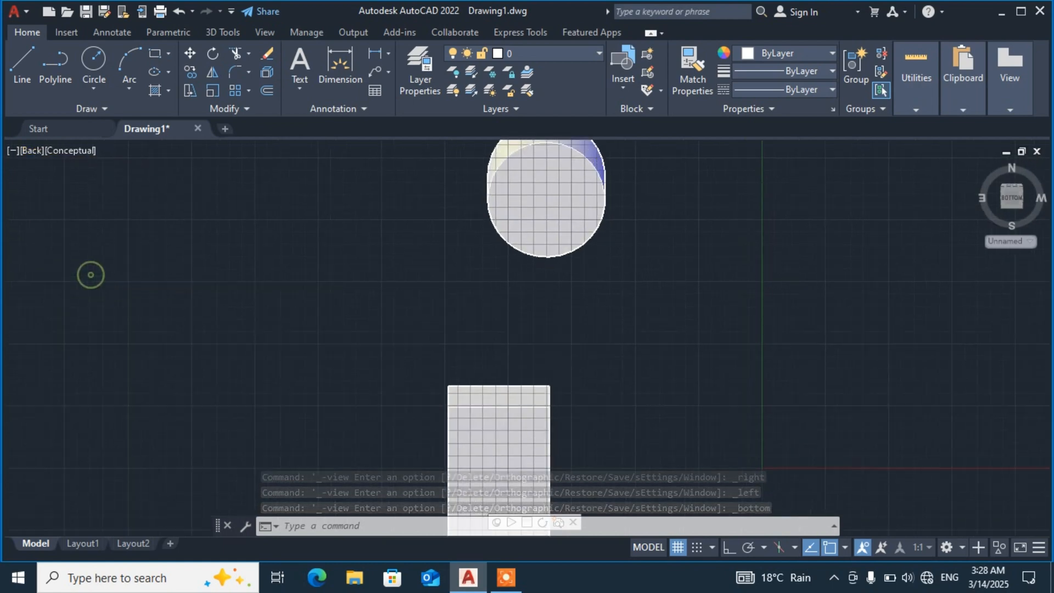
- Show the solids in the SW Isometric view, followed by the NW Isometric view
{"action": "left_click", "coordinate": [29, 154]}
{"action": "left_click", "coordinate": [85, 292]}
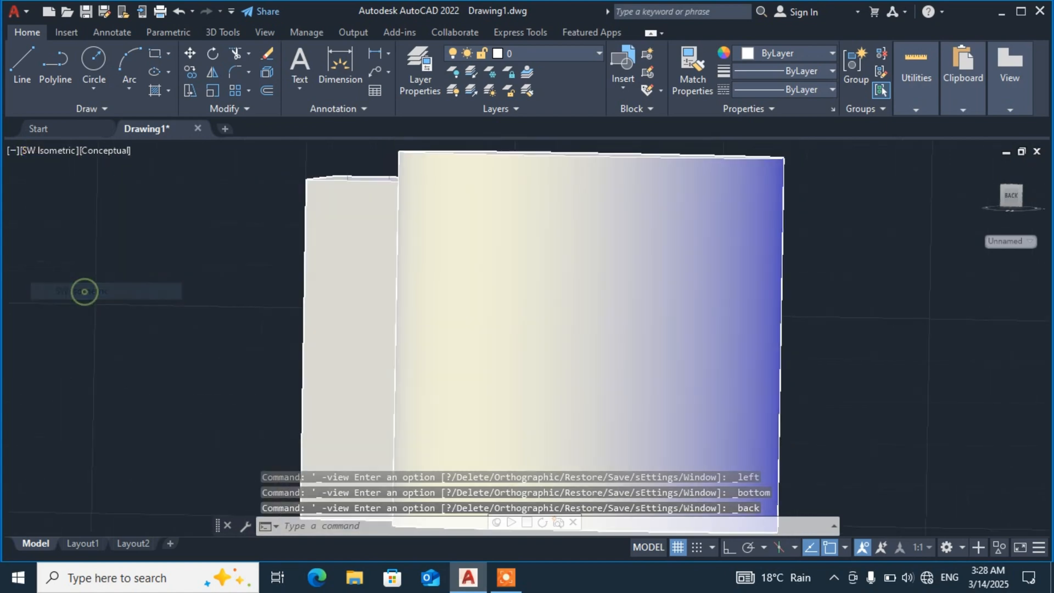
{"action": "left_click", "coordinate": [44, 156]}
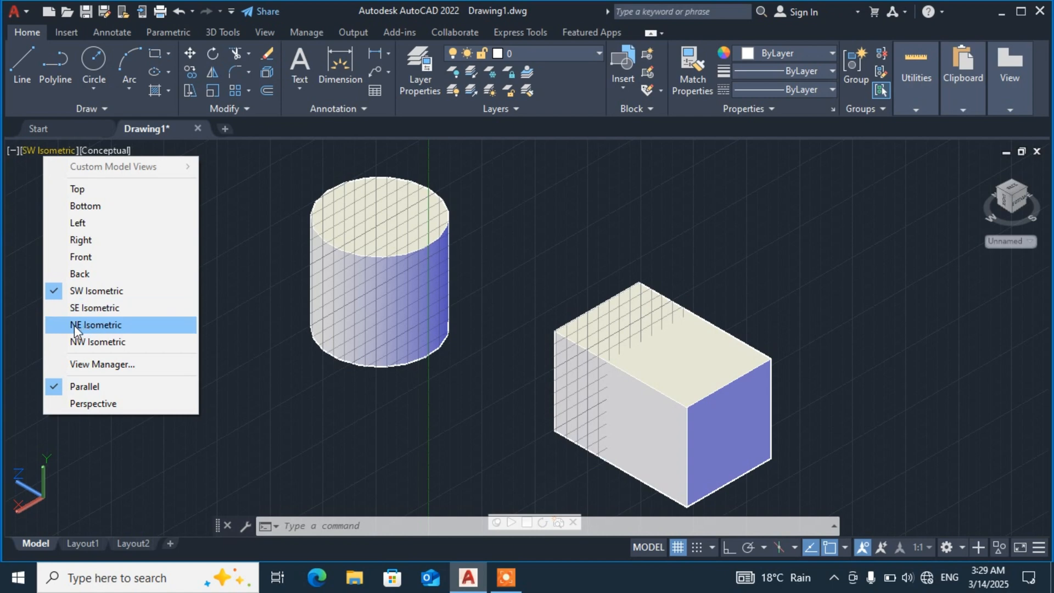
{"action": "left_click", "coordinate": [80, 342]}
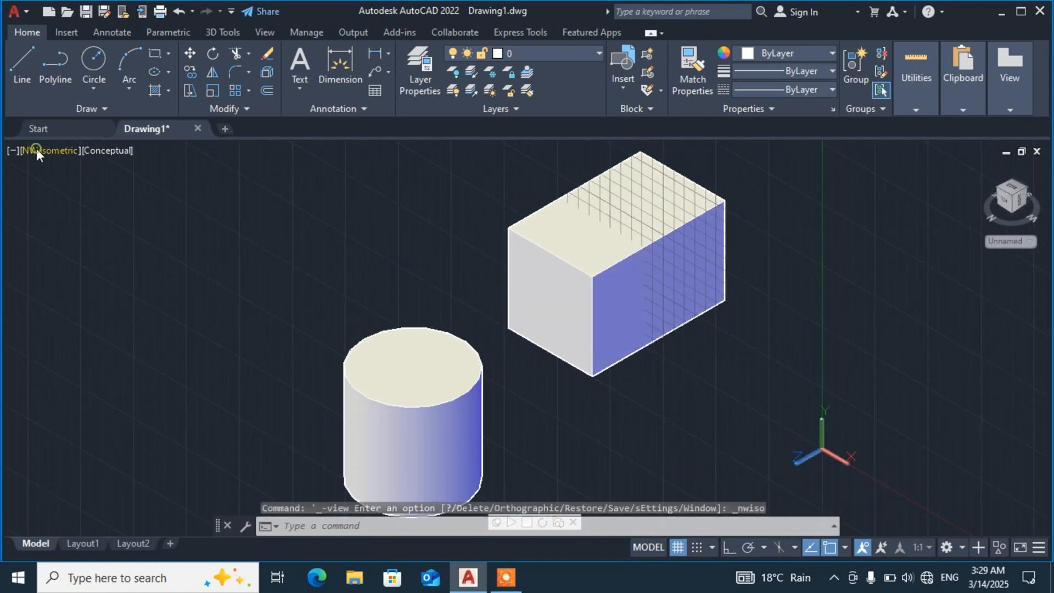
- Examine the current view's properties in the View Manager and close it without changes
{"action": "left_click", "coordinate": [36, 150]}
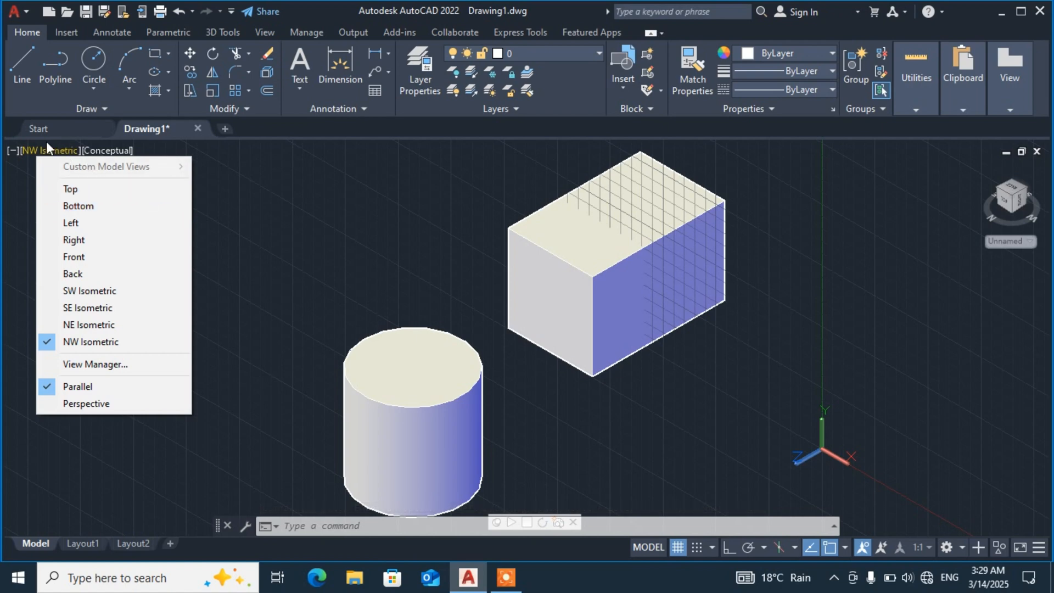
{"action": "left_click", "coordinate": [95, 371]}
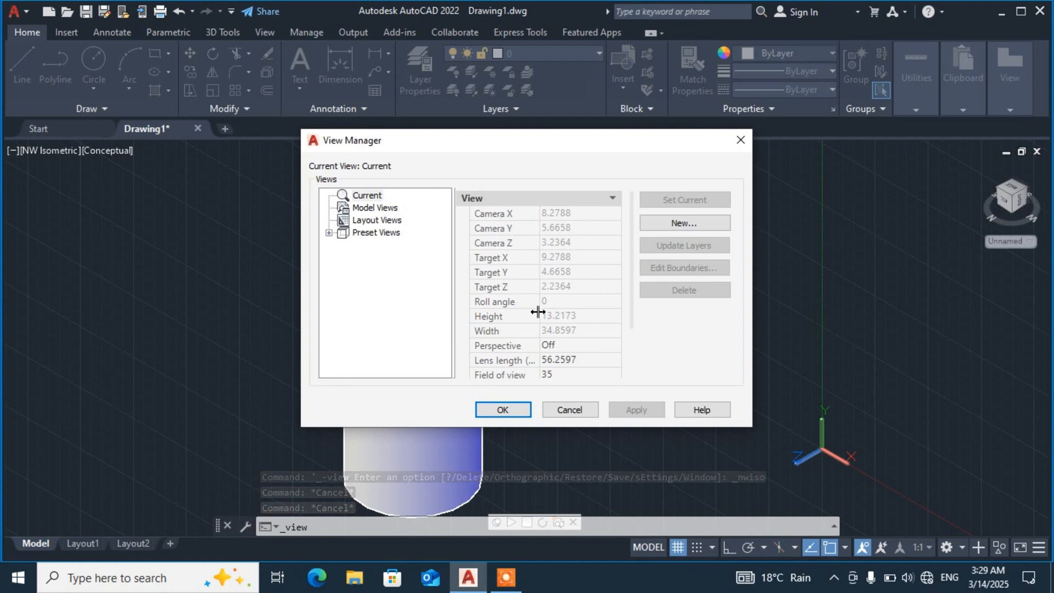
{"action": "left_click", "coordinate": [741, 141]}
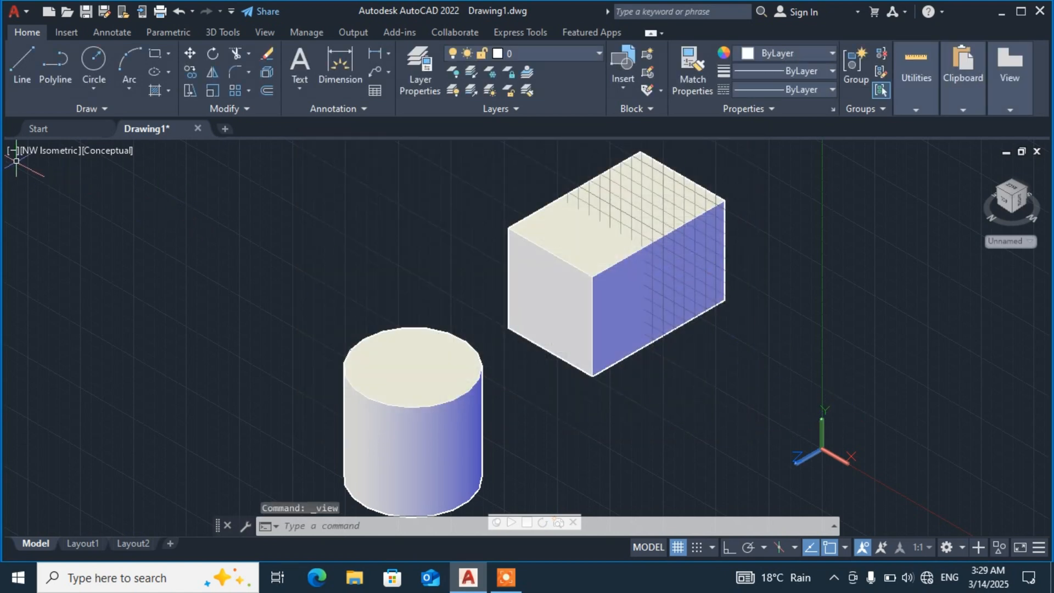
{"action": "left_click", "coordinate": [31, 152]}
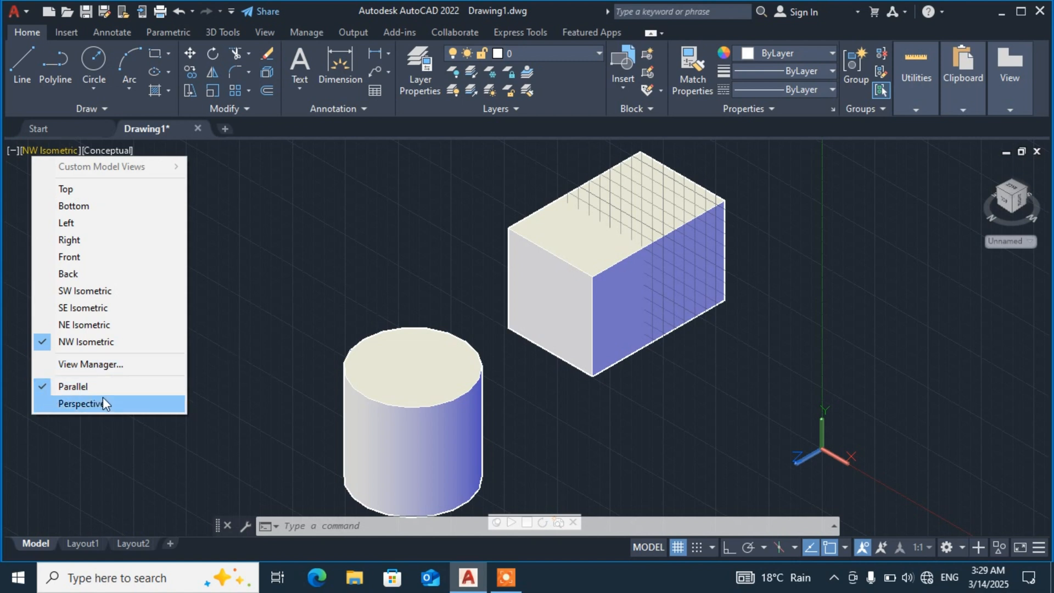
{"action": "left_click", "coordinate": [218, 346]}
{"action": "left_click", "coordinate": [9, 176]}
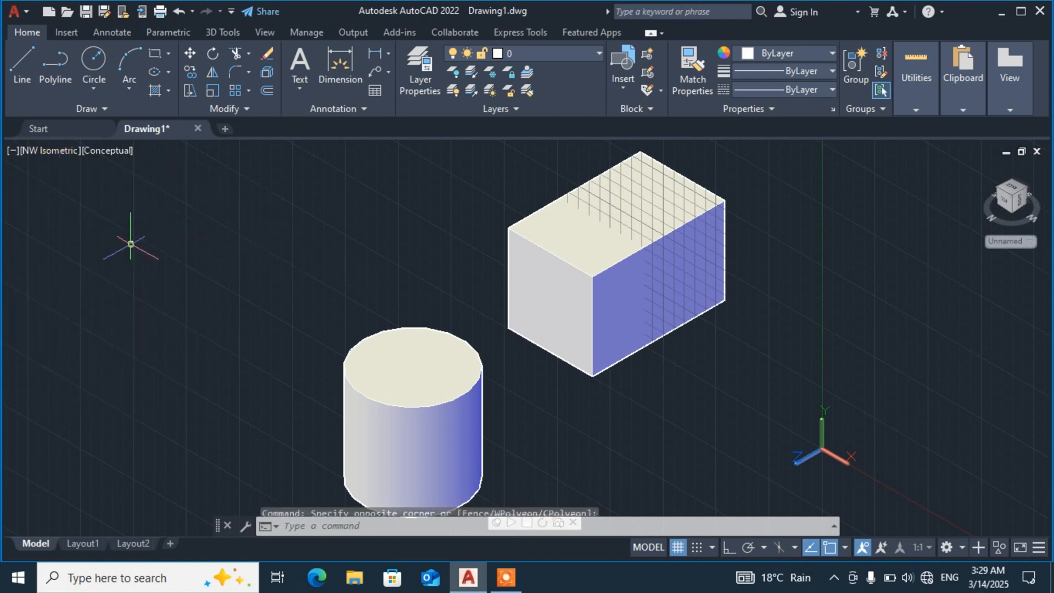
{"action": "left_click", "coordinate": [105, 156]}
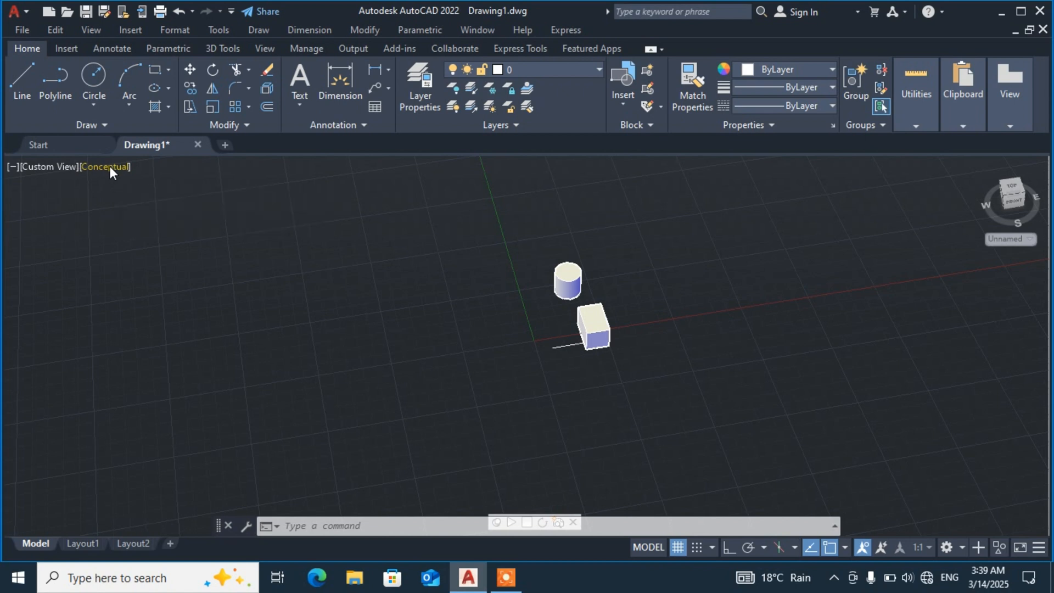
{"action": "left_click", "coordinate": [110, 166]}
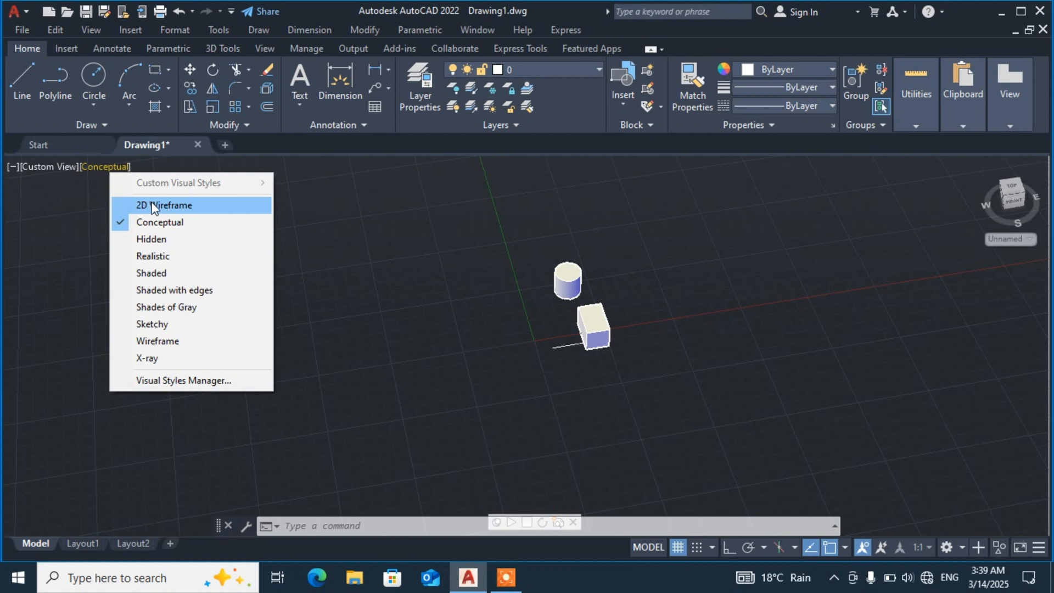
{"action": "left_click", "coordinate": [68, 169]}
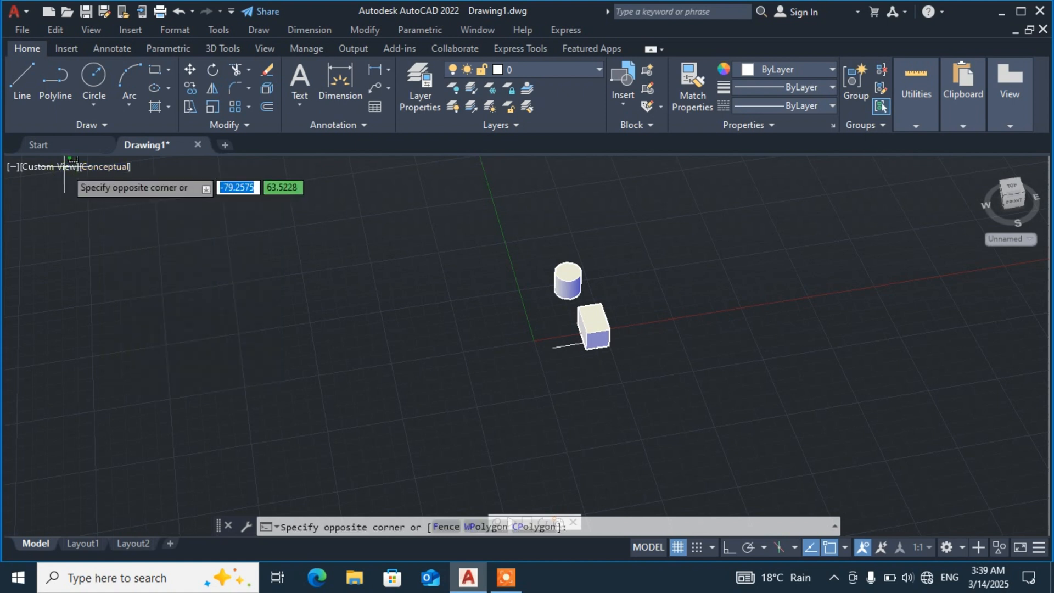
{"action": "left_click", "coordinate": [44, 171]}
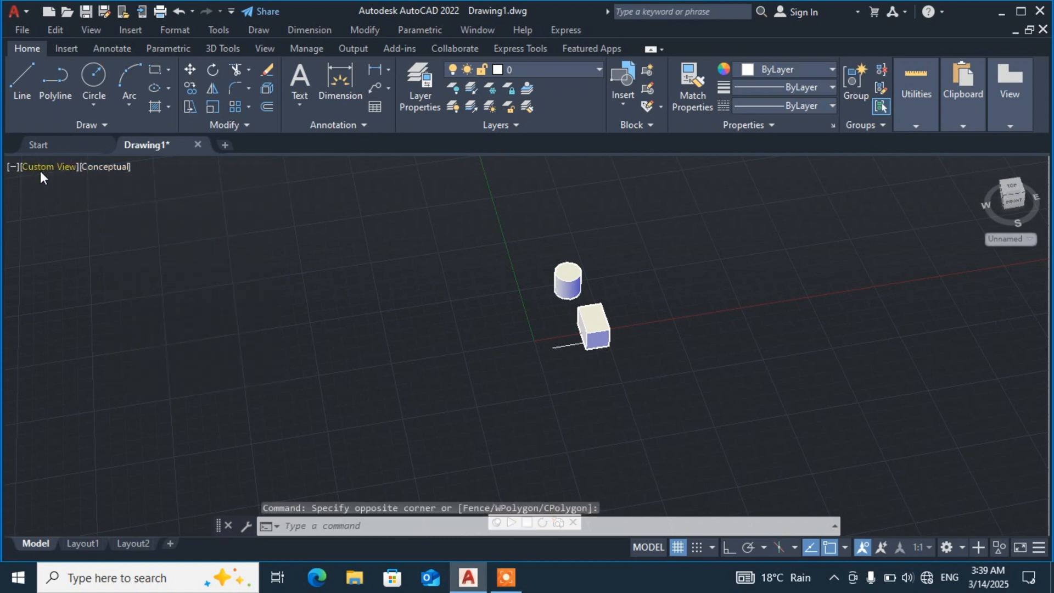
- Show the solids in the Top view, followed by the SW Isometric view
{"action": "left_click", "coordinate": [41, 170]}
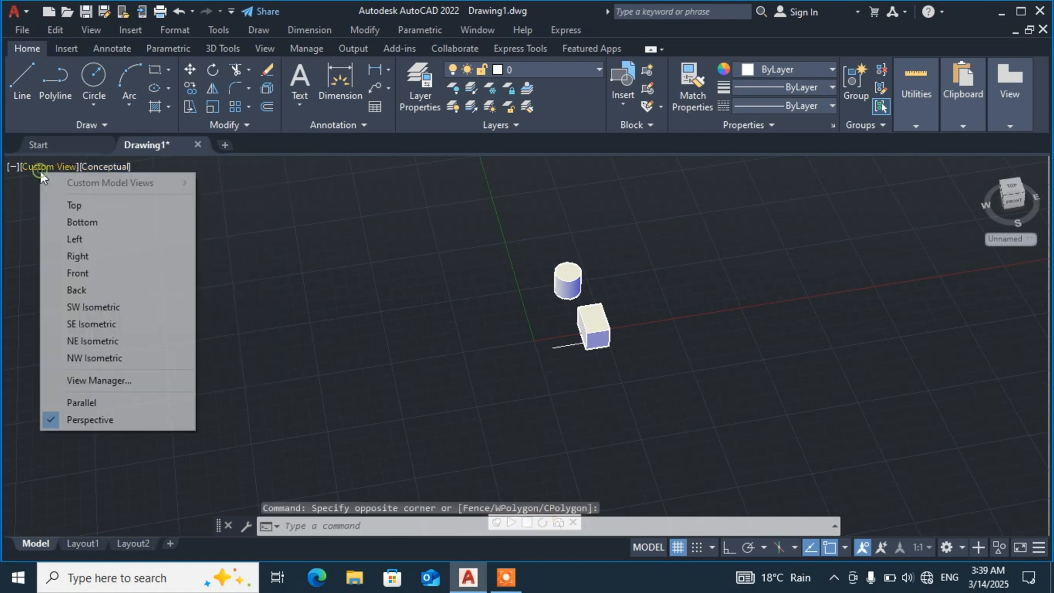
{"action": "left_click", "coordinate": [59, 204]}
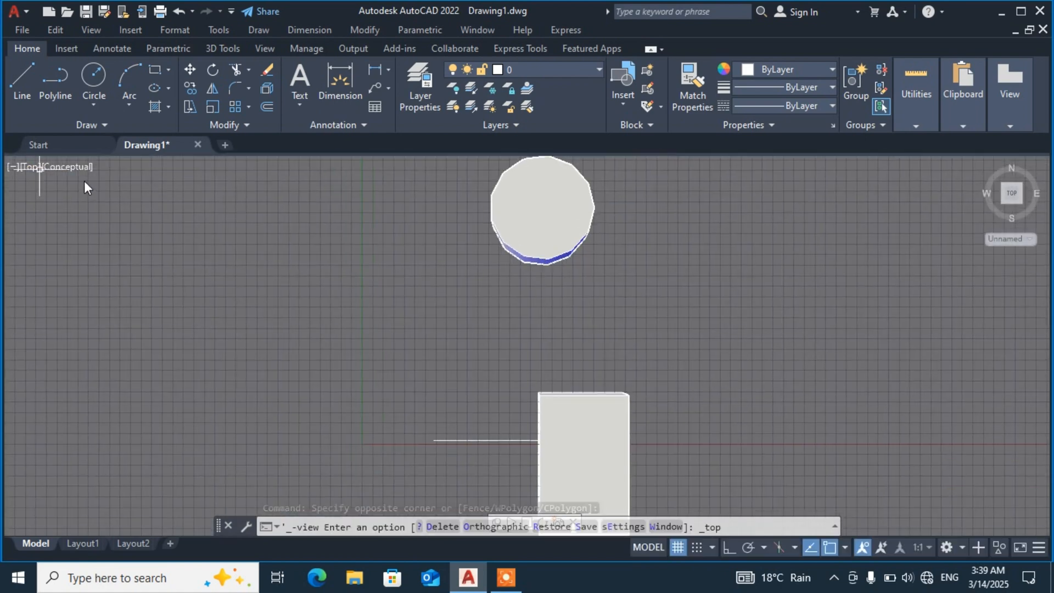
{"action": "left_click", "coordinate": [32, 165]}
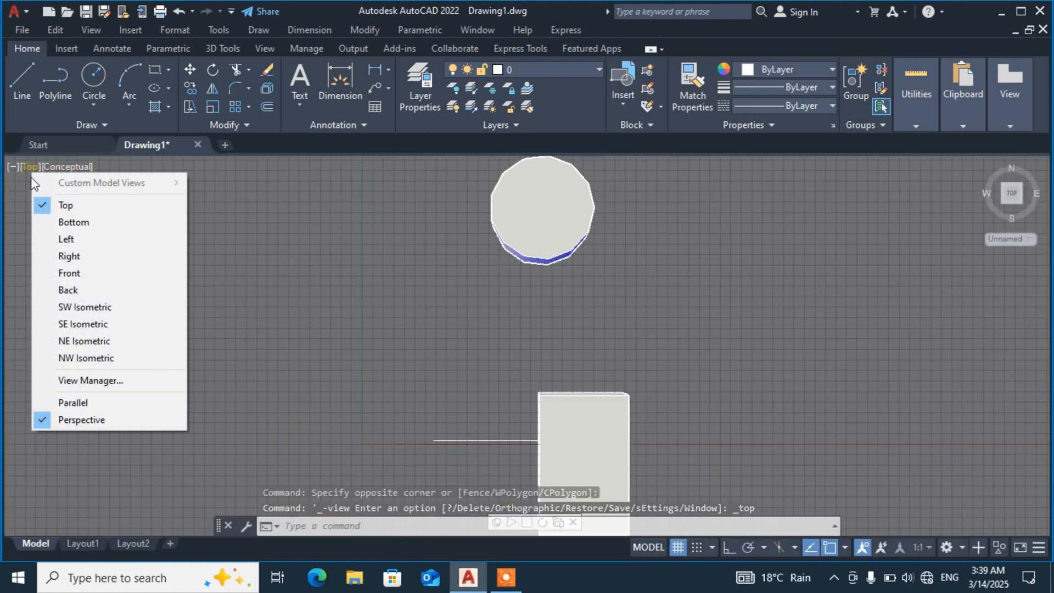
{"action": "left_click", "coordinate": [75, 307]}
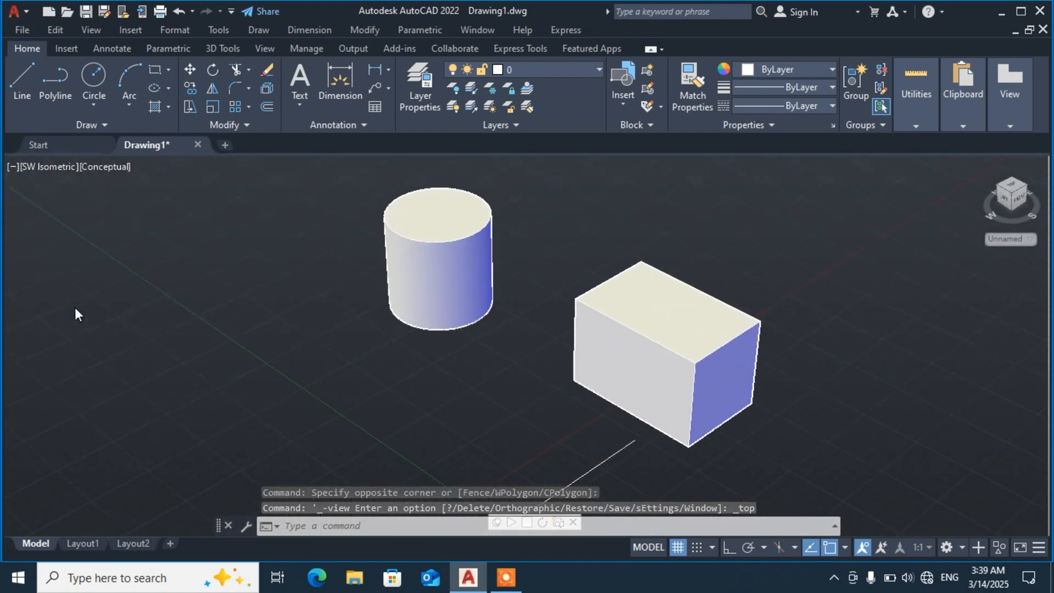
- Apply the Hidden visual style and inspect the cylinder and box with the whole model fitted in the viewport
{"action": "left_click", "coordinate": [116, 171]}
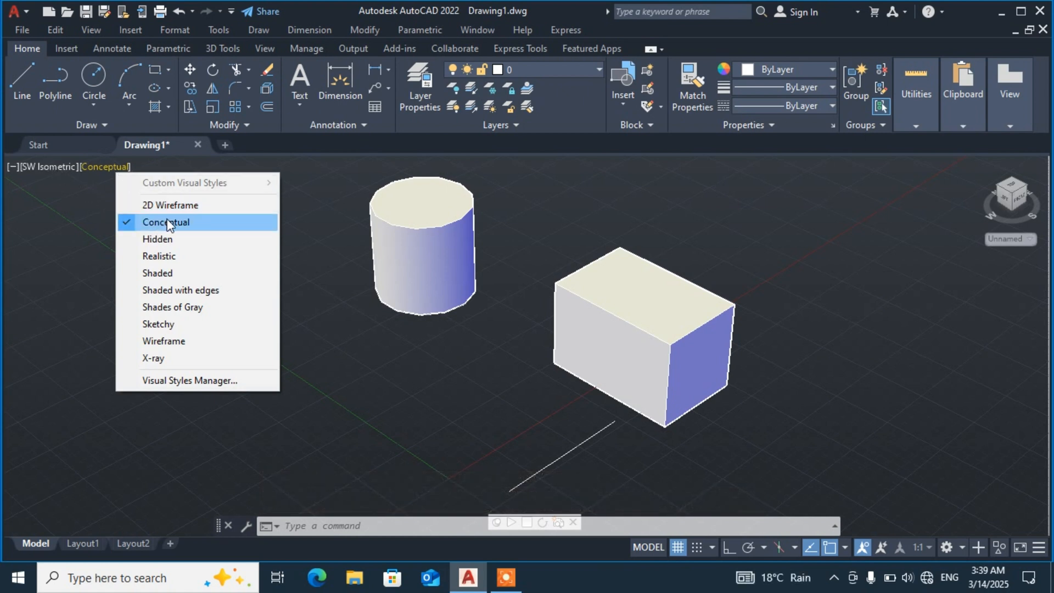
{"action": "left_click", "coordinate": [149, 241]}
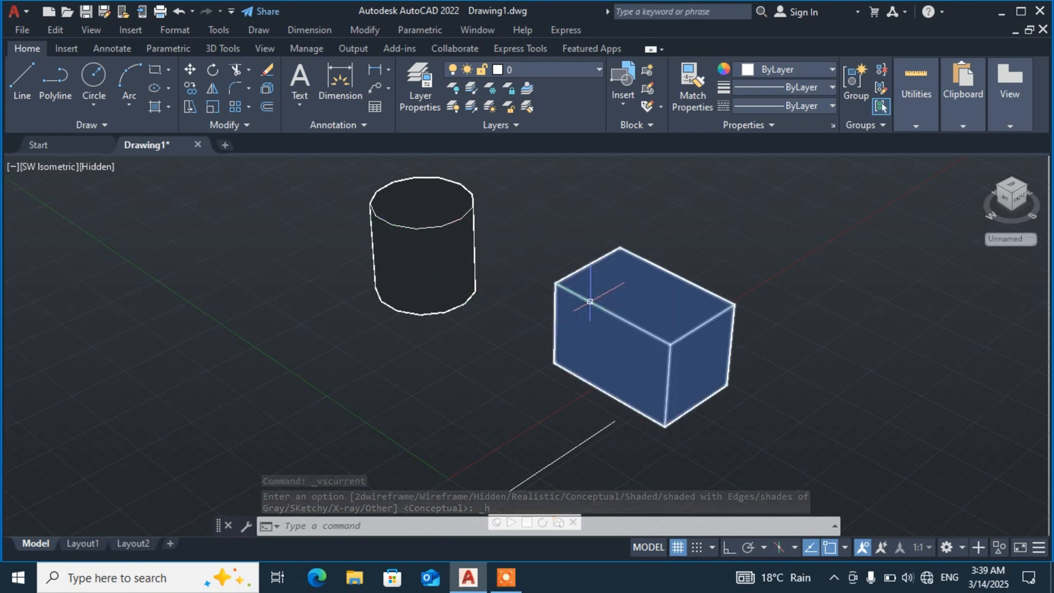
{"action": "left_click", "coordinate": [430, 248]}
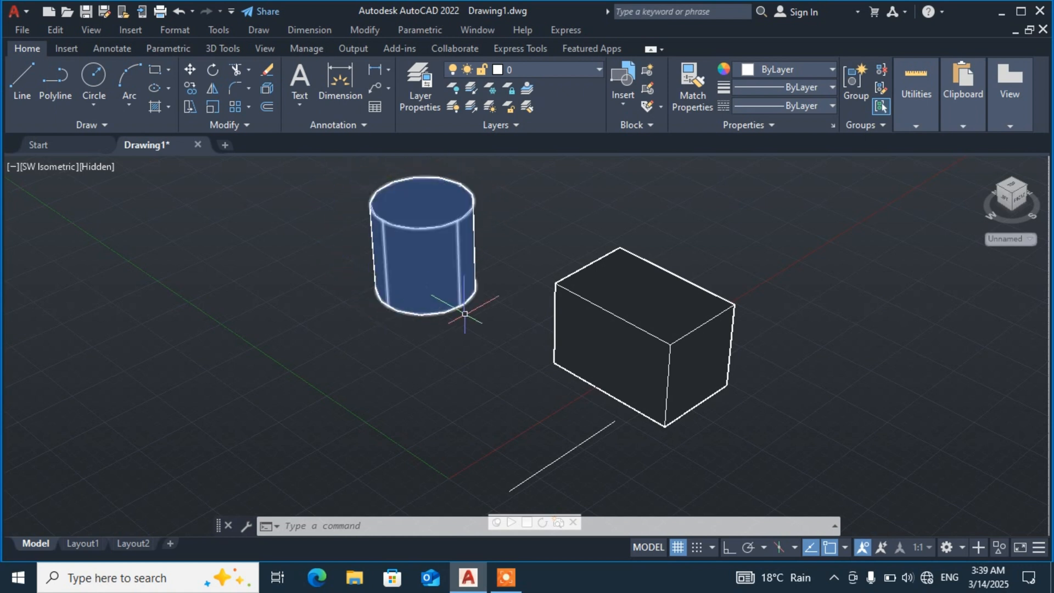
{"action": "middle_click", "coordinate": [711, 293]}
{"action": "middle_click", "coordinate": [710, 293]}
{"action": "scroll", "coordinate": [710, 293], "scroll_direction": "down", "scroll_amount": 3}
{"action": "middle_click_drag", "start_coordinate": [748, 305], "coordinate": [604, 310]}
{"action": "scroll", "coordinate": [518, 325], "scroll_direction": "up", "scroll_amount": 2}
{"action": "scroll", "coordinate": [513, 314], "scroll_direction": "down", "scroll_amount": 2}
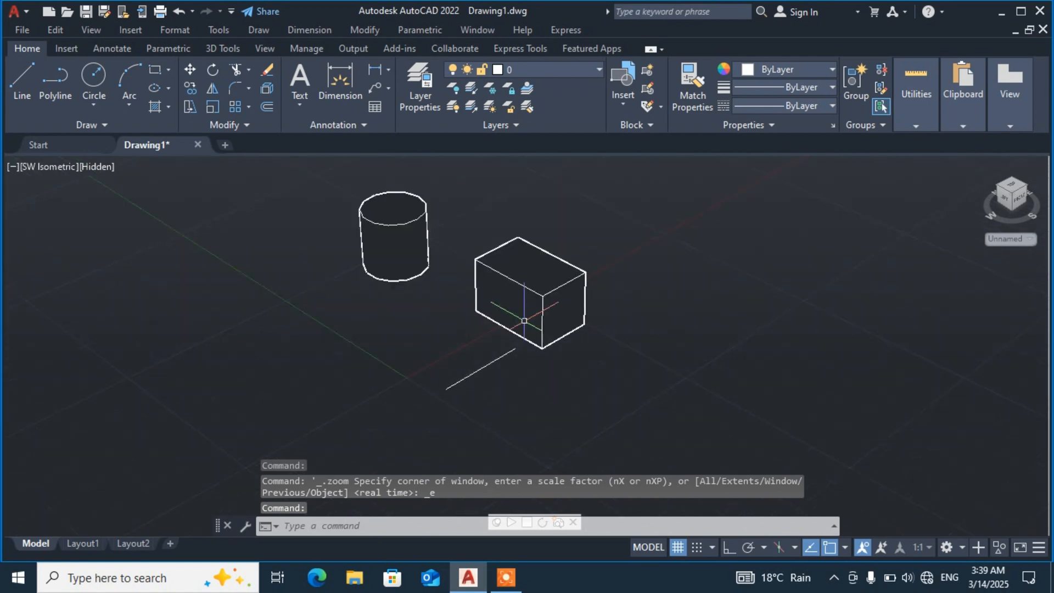
{"action": "scroll", "coordinate": [511, 271], "scroll_direction": "up", "scroll_amount": 3}
{"action": "scroll", "coordinate": [511, 271], "scroll_direction": "down", "scroll_amount": 3}
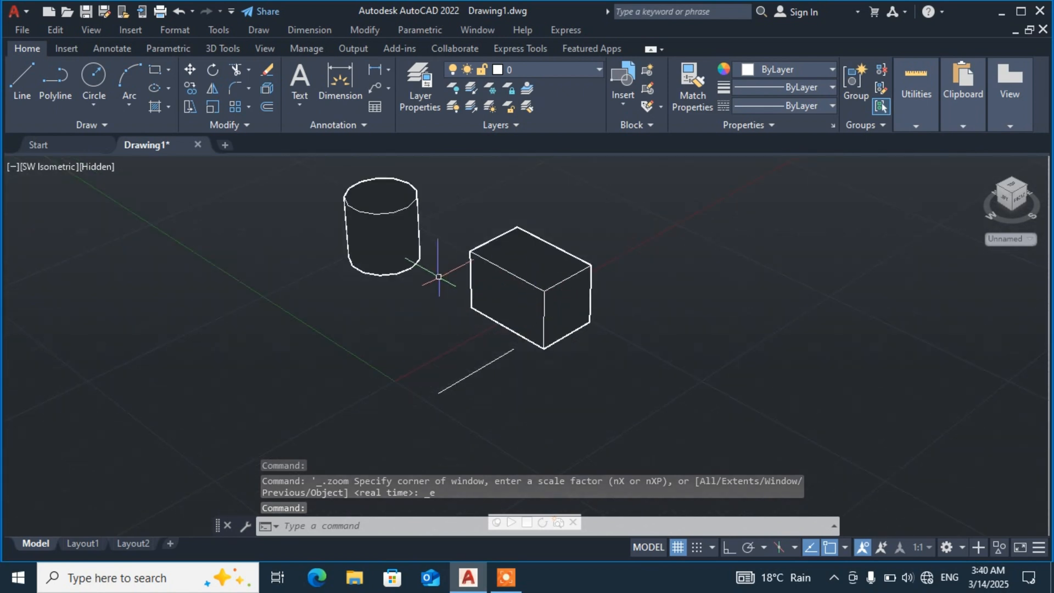
- Apply the Realistic visual style and inspect the cylinder and box up close and from farther away
{"action": "left_click", "coordinate": [97, 166]}
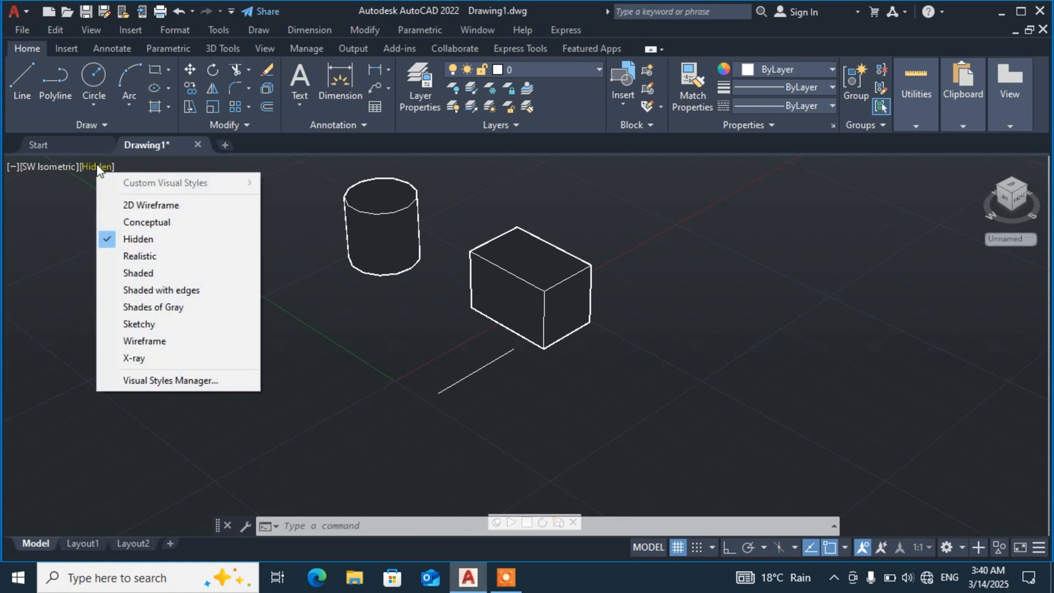
{"action": "left_click", "coordinate": [140, 258]}
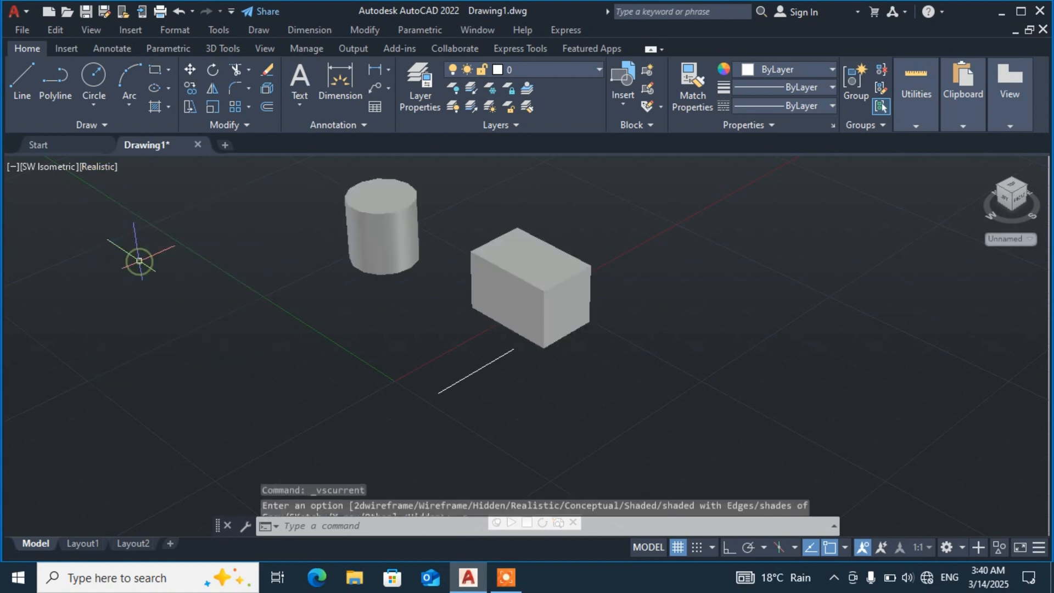
{"action": "scroll", "coordinate": [491, 295], "scroll_direction": "up", "scroll_amount": 5}
{"action": "scroll", "coordinate": [557, 284], "scroll_direction": "down", "scroll_amount": 5}
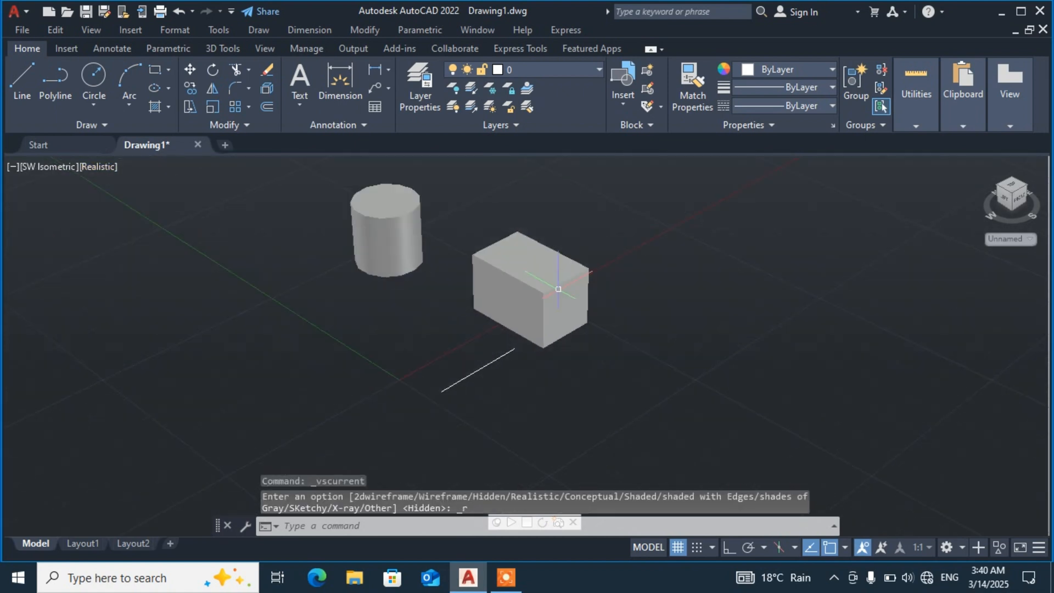
{"action": "scroll", "coordinate": [502, 292], "scroll_direction": "up", "scroll_amount": 5}
{"action": "scroll", "coordinate": [506, 236], "scroll_direction": "down", "scroll_amount": 5}
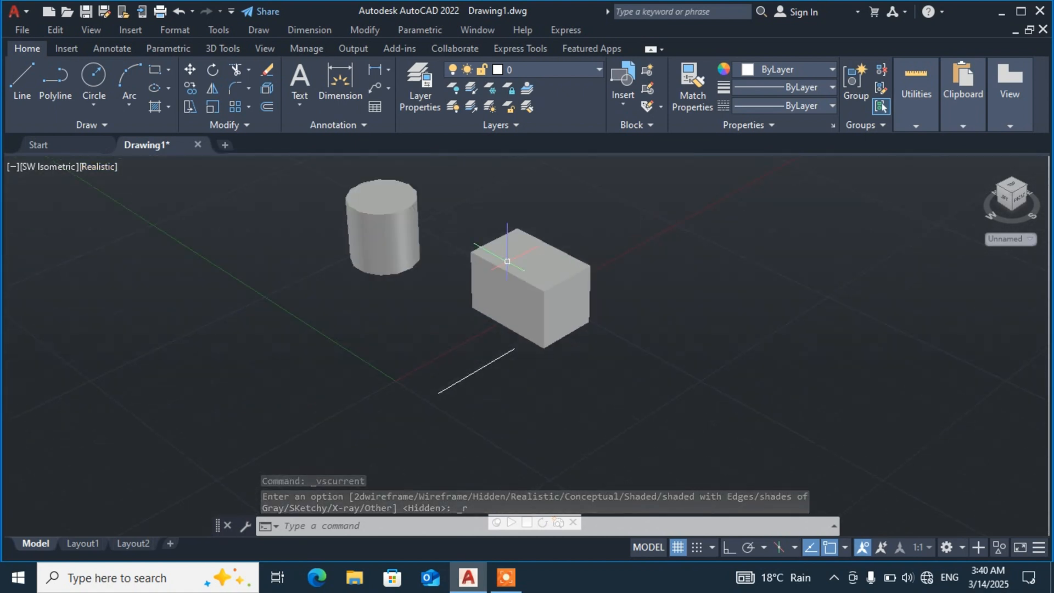
{"action": "scroll", "coordinate": [375, 216], "scroll_direction": "up", "scroll_amount": 5}
{"action": "scroll", "coordinate": [357, 192], "scroll_direction": "down", "scroll_amount": 5}
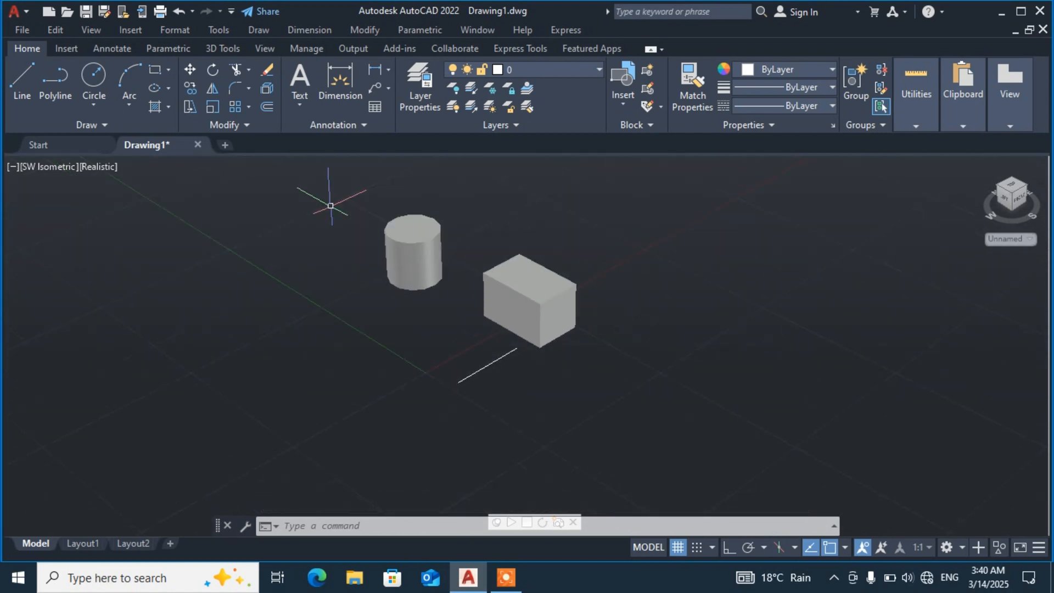
{"action": "scroll", "coordinate": [406, 228], "scroll_direction": "up", "scroll_amount": 5}
{"action": "scroll", "coordinate": [395, 225], "scroll_direction": "down", "scroll_amount": 5}
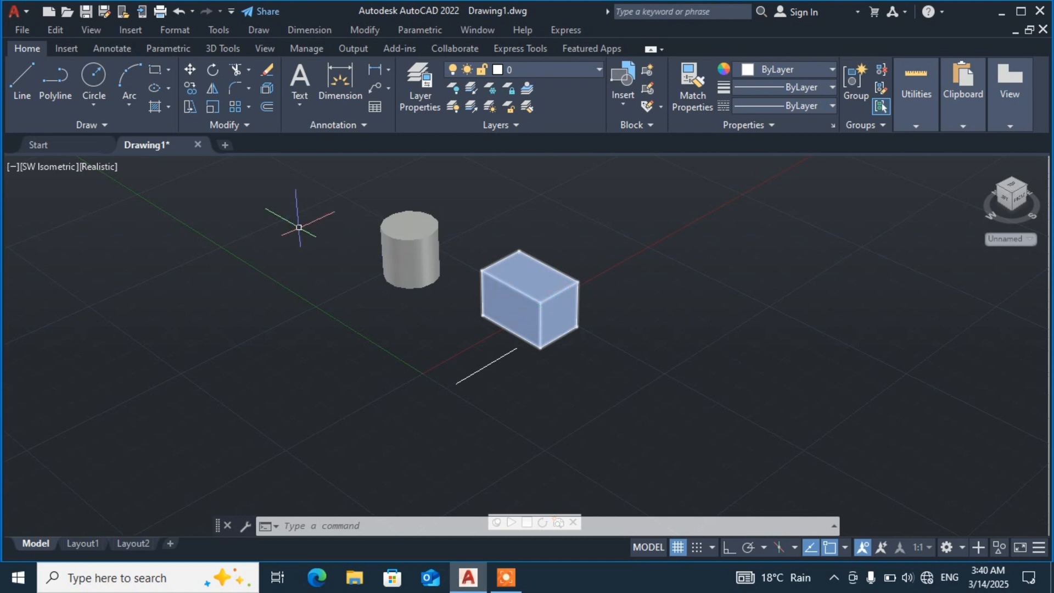
- Display the cylinder and box in the Shaded visual style
{"action": "left_click", "coordinate": [100, 167]}
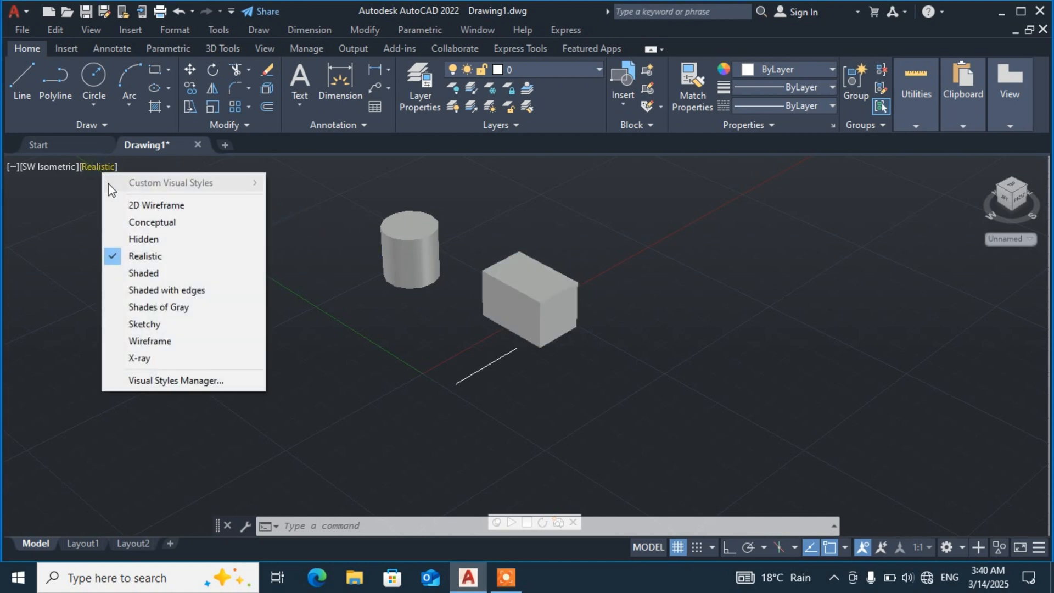
{"action": "left_click", "coordinate": [157, 274]}
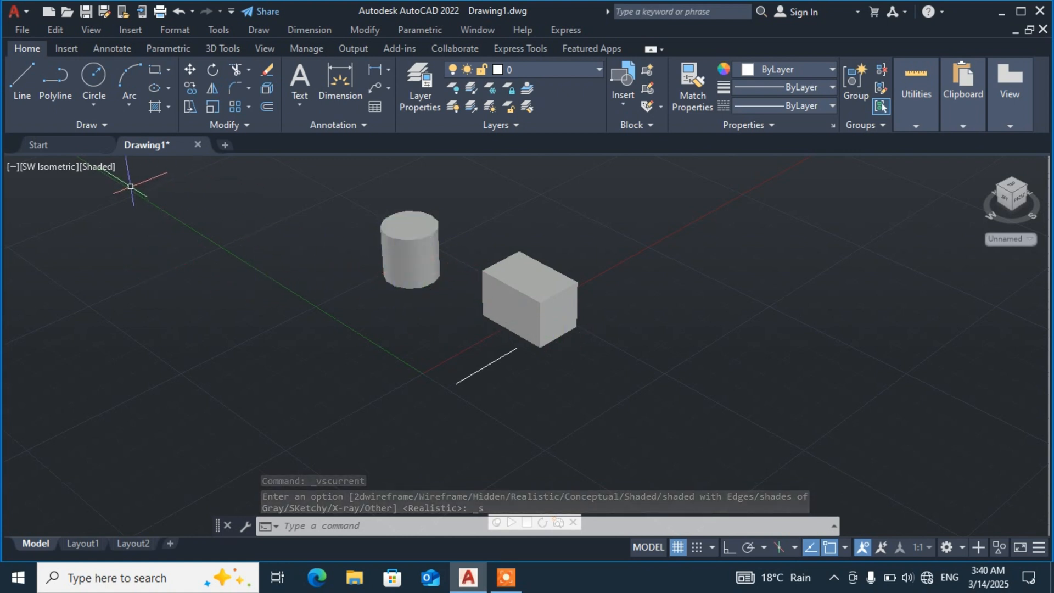
{"action": "left_click", "coordinate": [109, 170]}
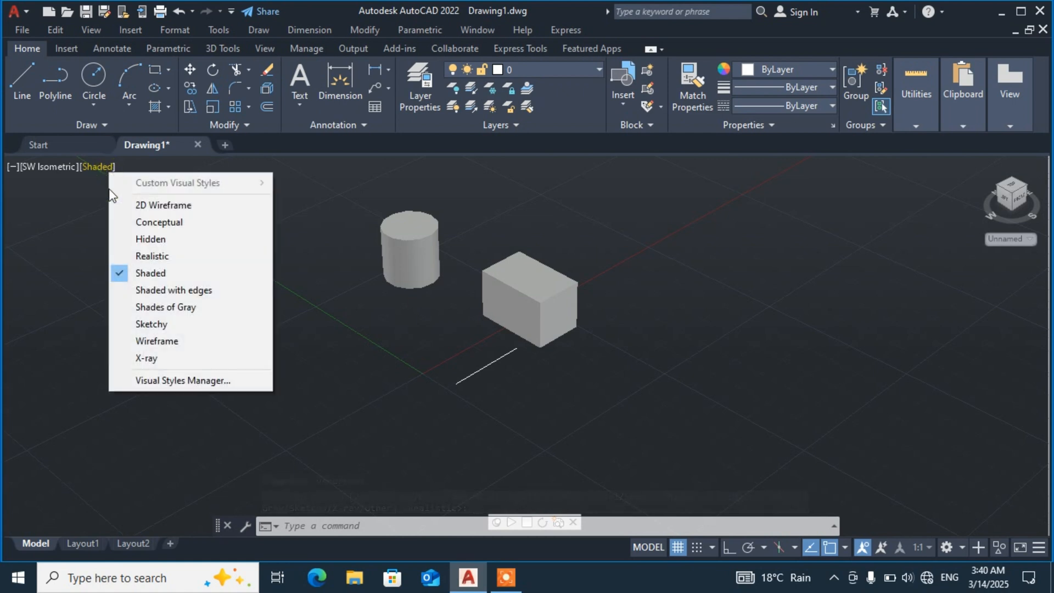
{"action": "left_click", "coordinate": [120, 274]}
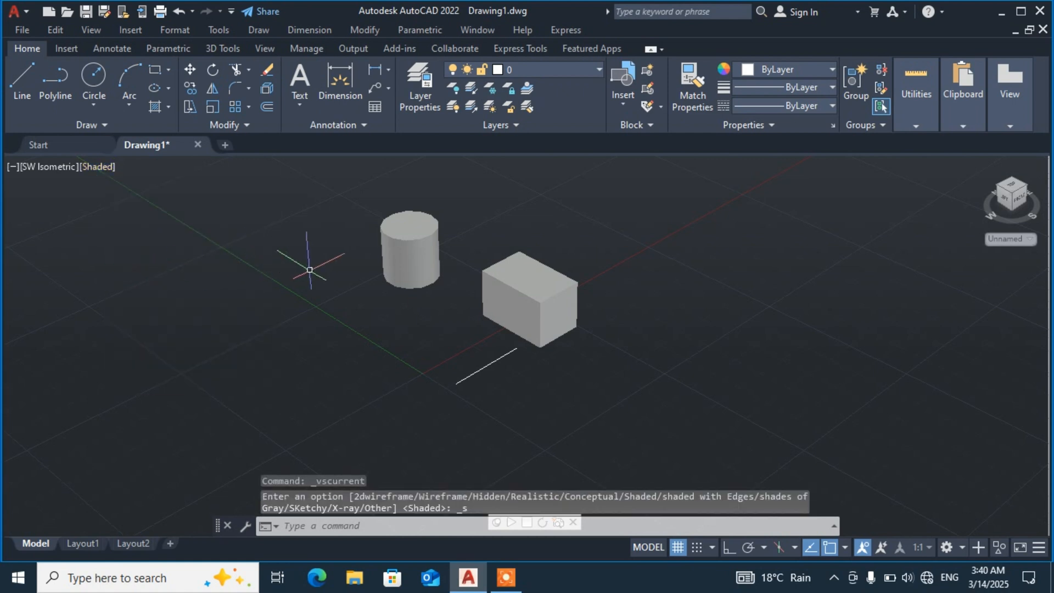
- Compare the Realistic and Shaded visual styles on the solids by applying Realistic, followed by Shaded again
{"action": "left_click", "coordinate": [103, 170]}
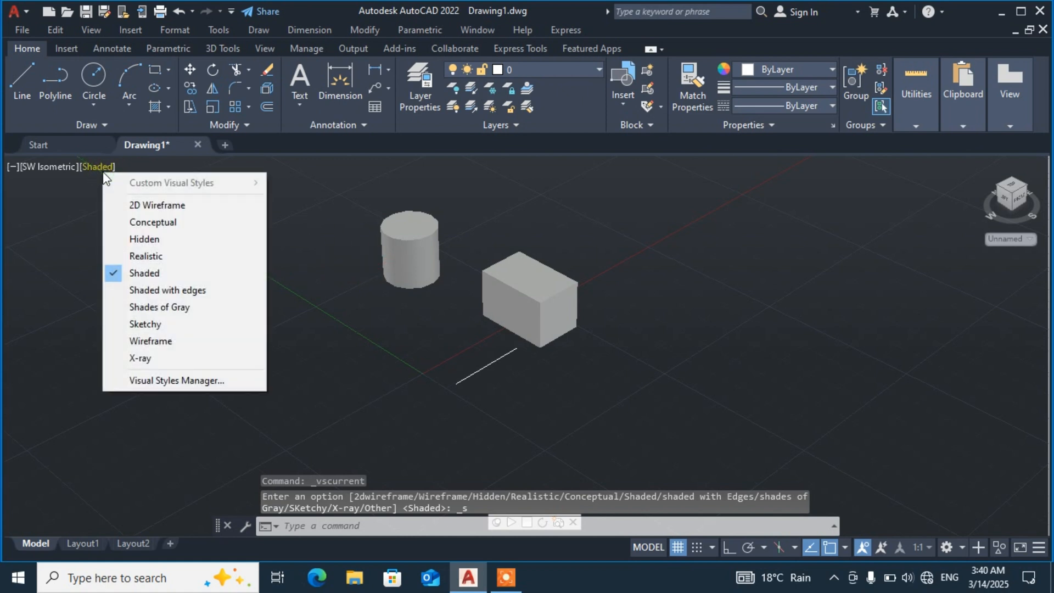
{"action": "left_click", "coordinate": [130, 251]}
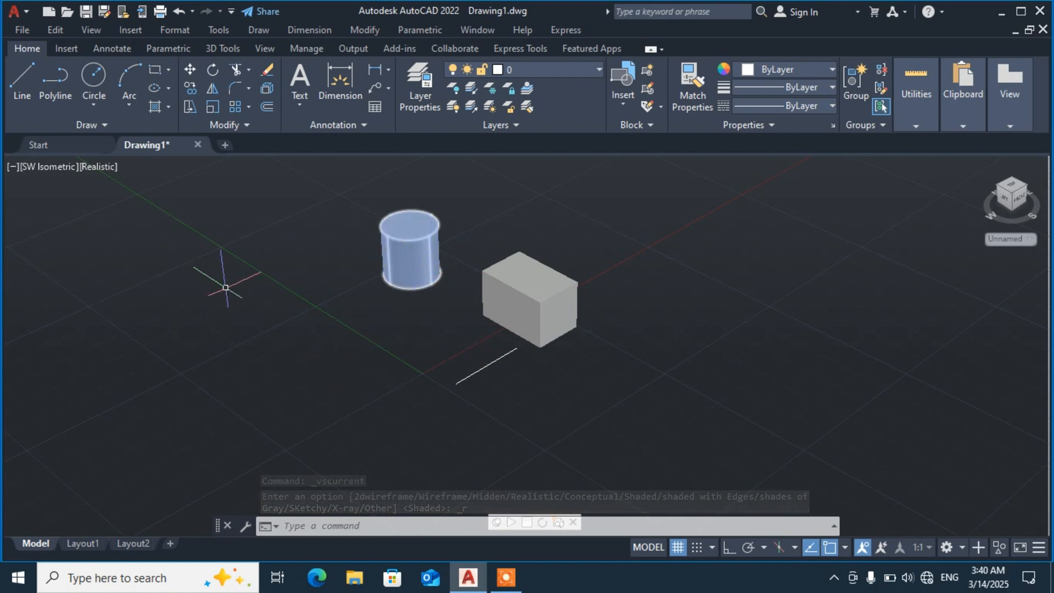
{"action": "left_click", "coordinate": [107, 168]}
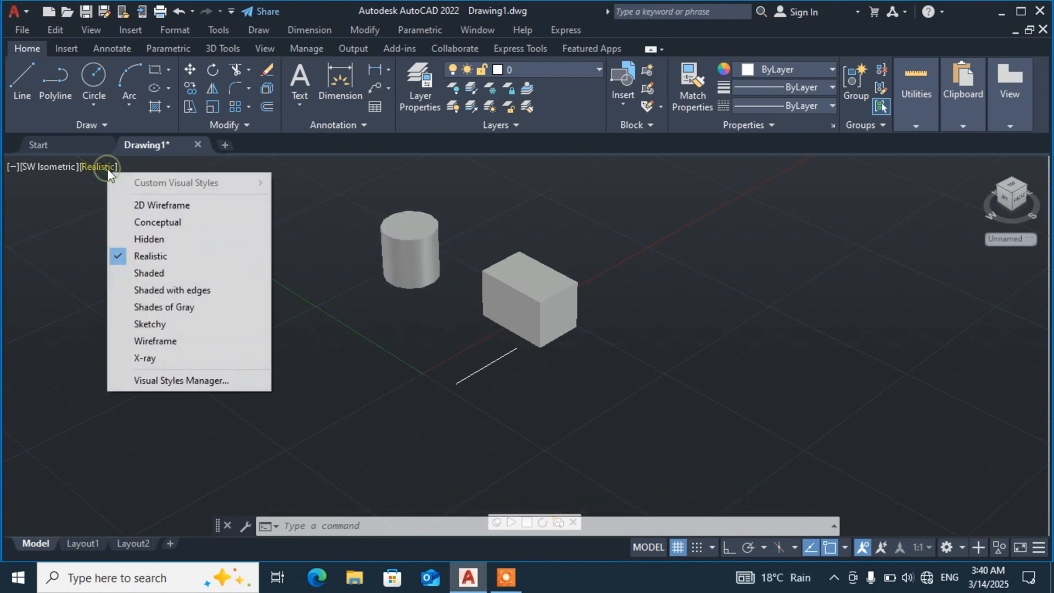
{"action": "left_click", "coordinate": [145, 273]}
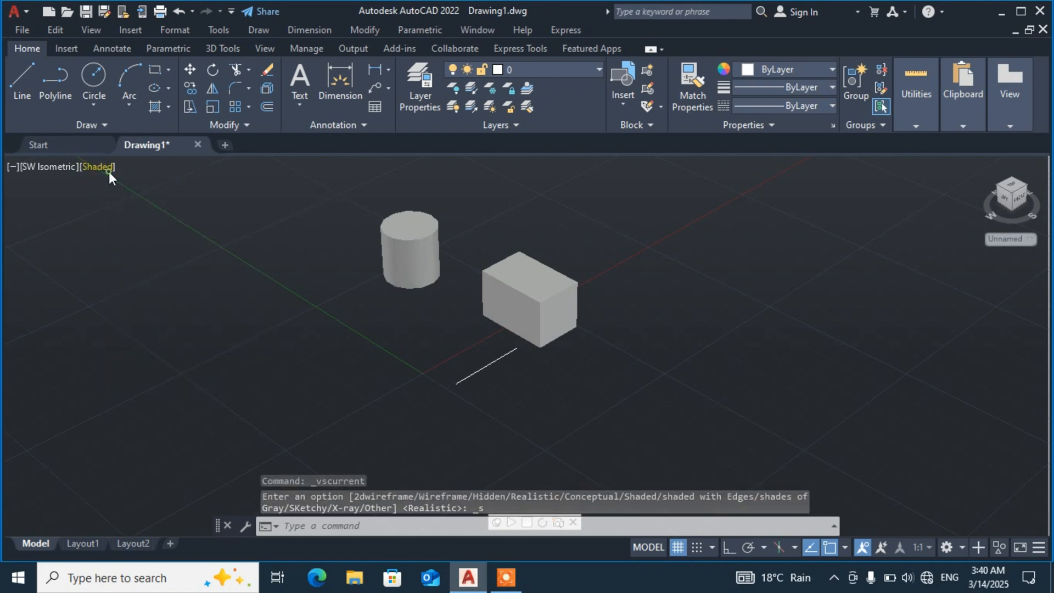
- Display the solids in the Shaded with edges, Shades of Gray and Sketchy visual styles in turn
{"action": "left_click", "coordinate": [109, 170]}
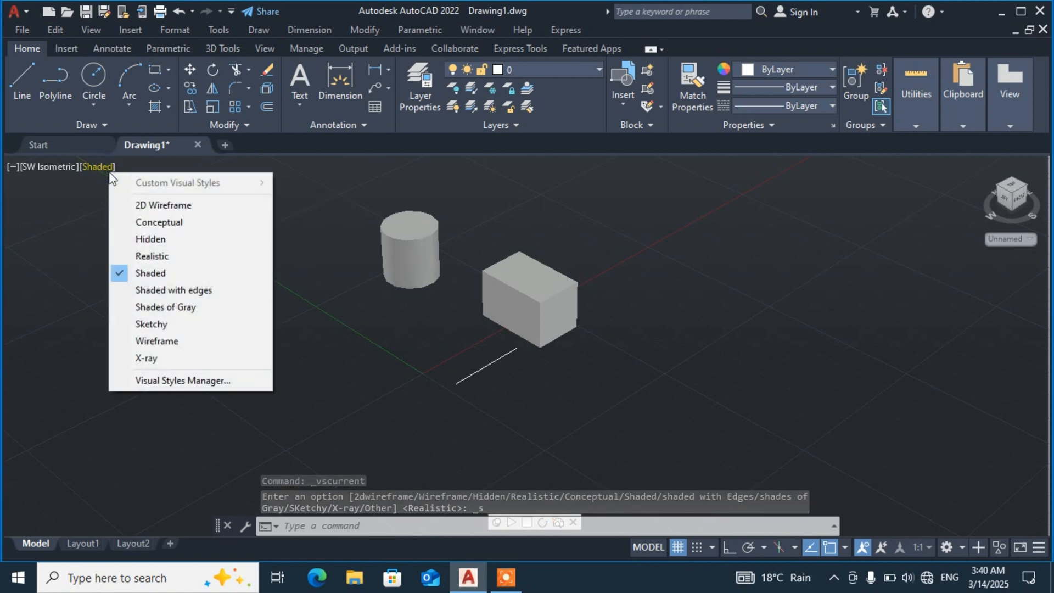
{"action": "left_click", "coordinate": [171, 292]}
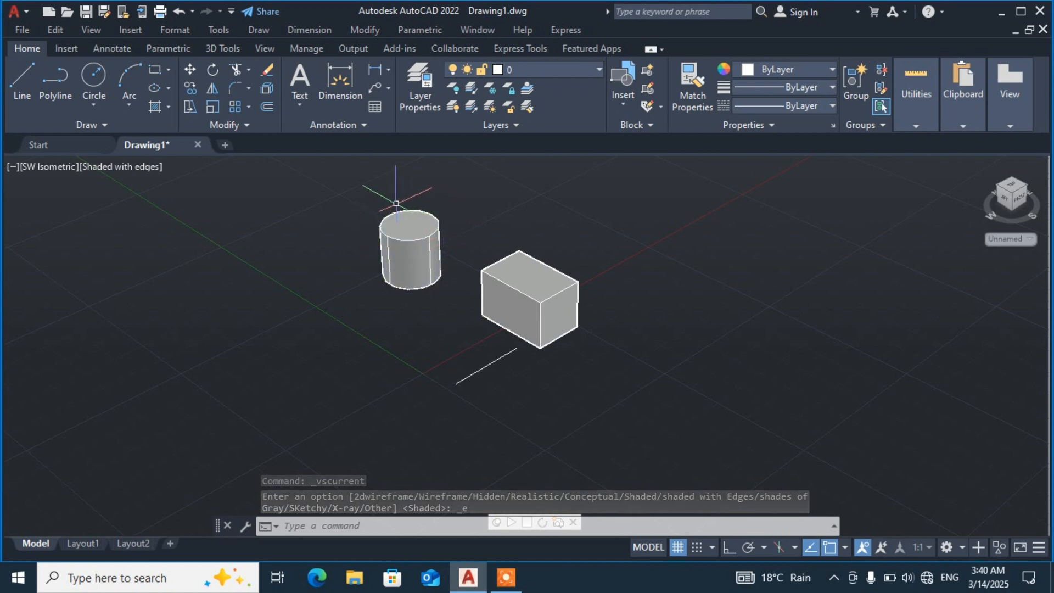
{"action": "left_click", "coordinate": [147, 170]}
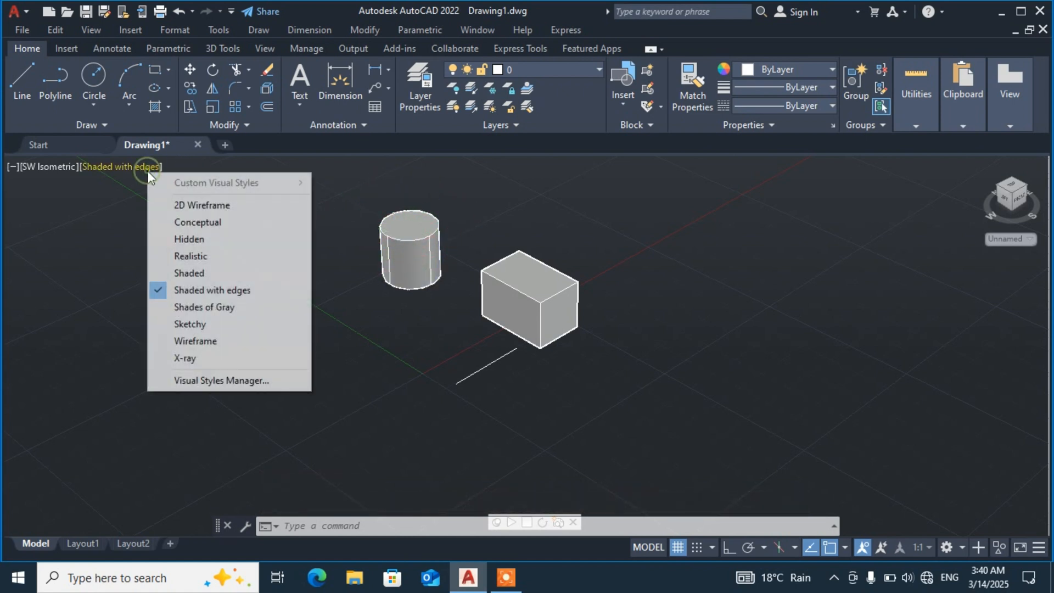
{"action": "left_click", "coordinate": [210, 309]}
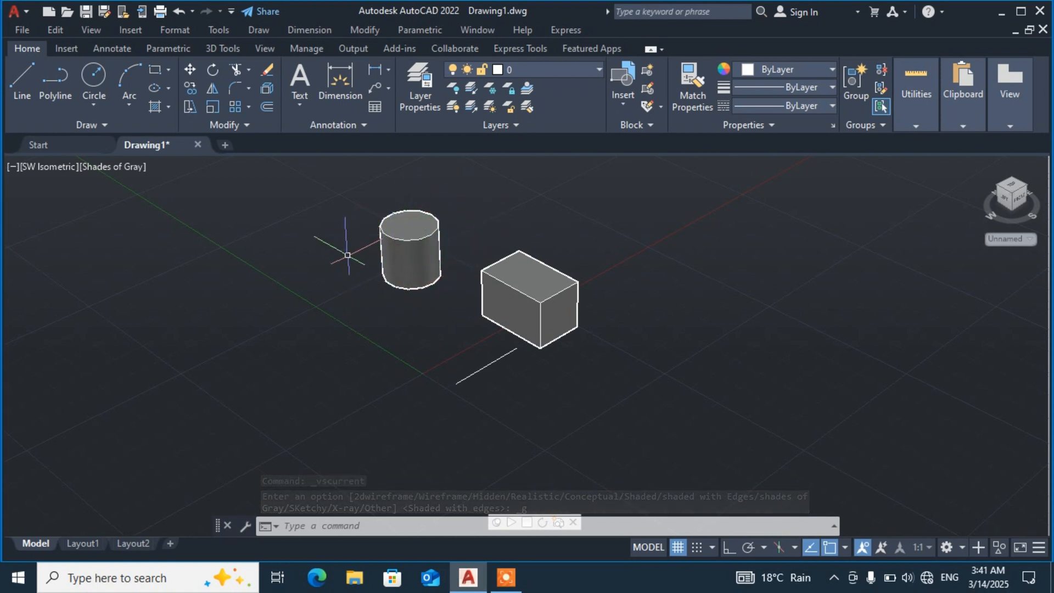
{"action": "left_click", "coordinate": [124, 167]}
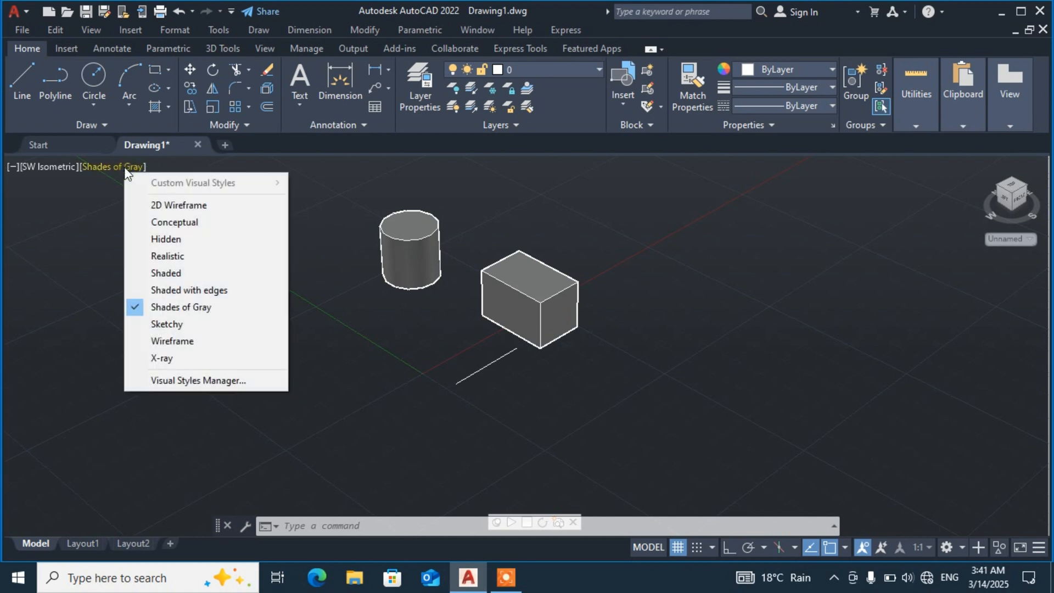
{"action": "left_click", "coordinate": [176, 324]}
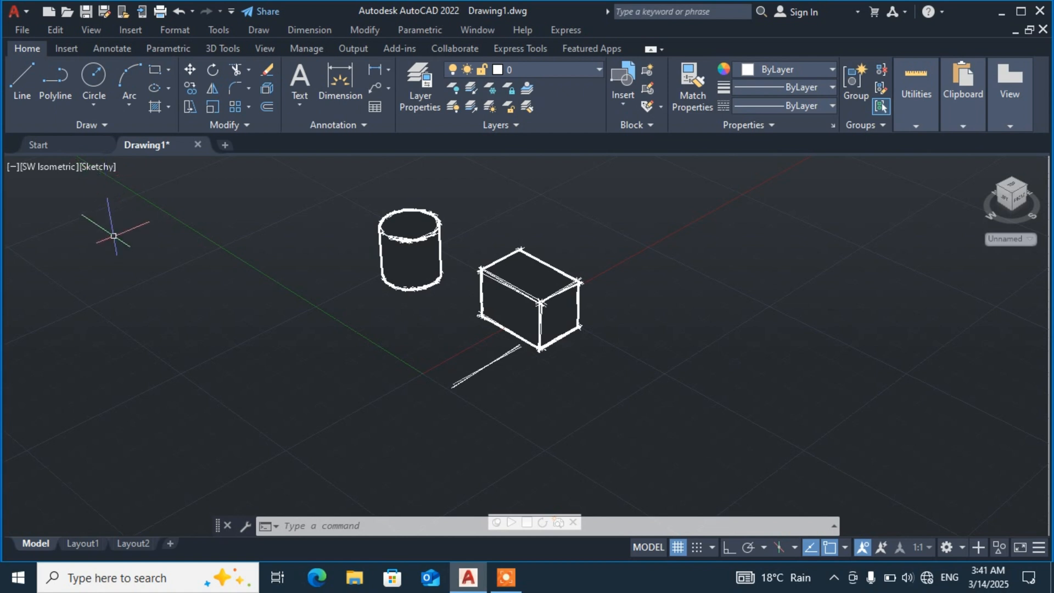
- Display the solids in the Wireframe and X-ray visual styles in turn, inspecting the X-ray box up close
{"action": "left_click", "coordinate": [104, 167]}
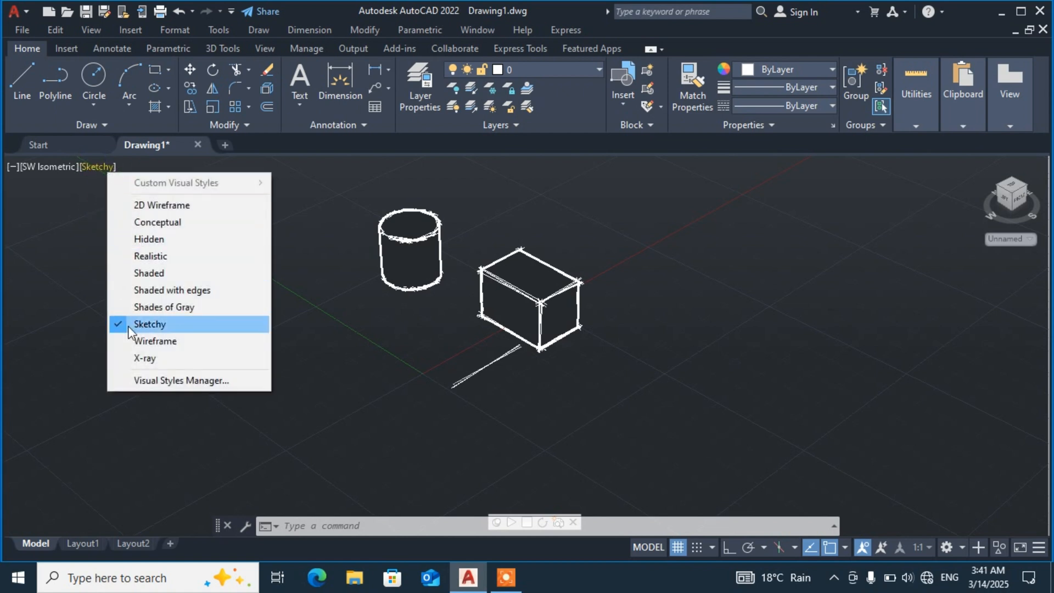
{"action": "left_click", "coordinate": [156, 342]}
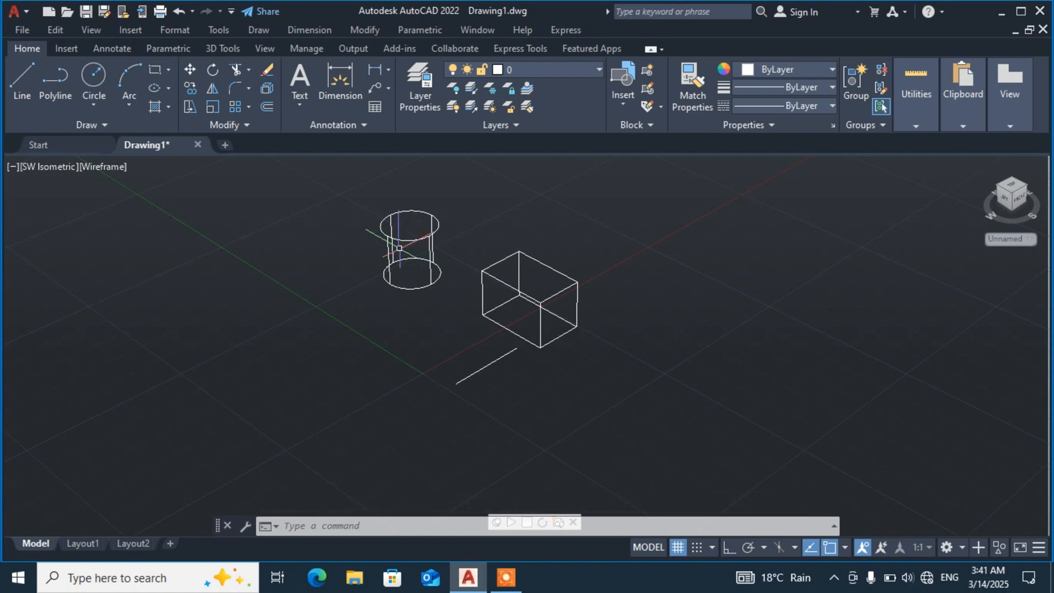
{"action": "left_click", "coordinate": [117, 166]}
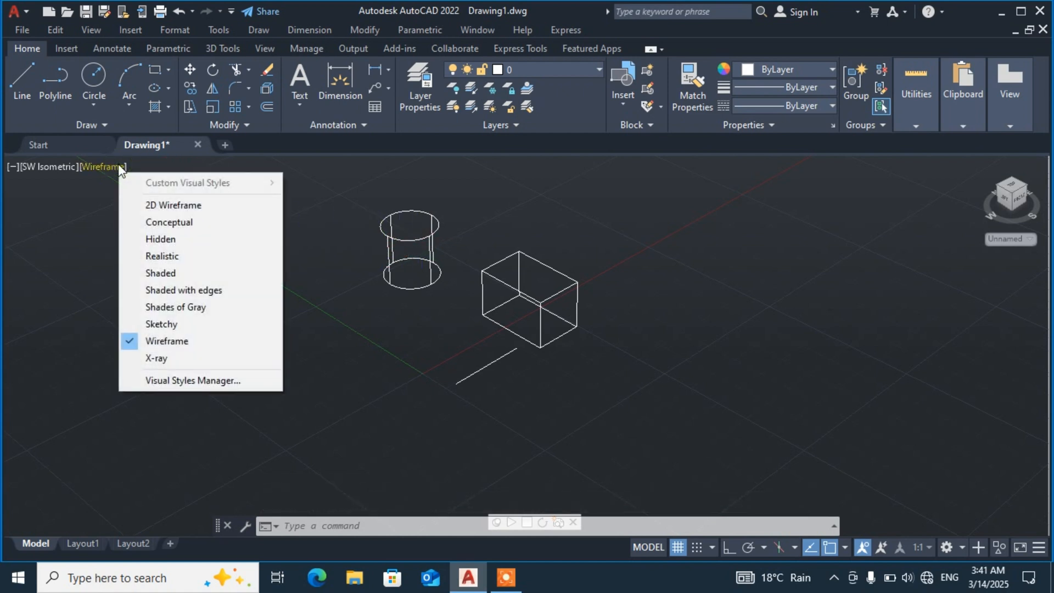
{"action": "left_click", "coordinate": [157, 358]}
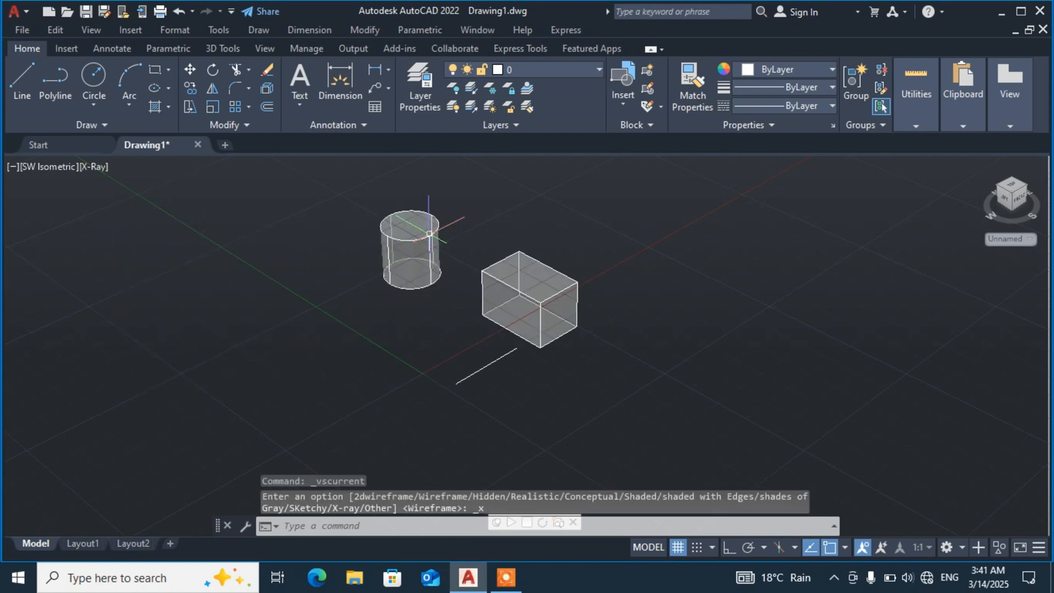
{"action": "scroll", "coordinate": [429, 234], "scroll_direction": "up", "scroll_amount": 3}
{"action": "scroll", "coordinate": [419, 306], "scroll_direction": "down", "scroll_amount": 3}
{"action": "scroll", "coordinate": [406, 174], "scroll_direction": "up", "scroll_amount": 3}
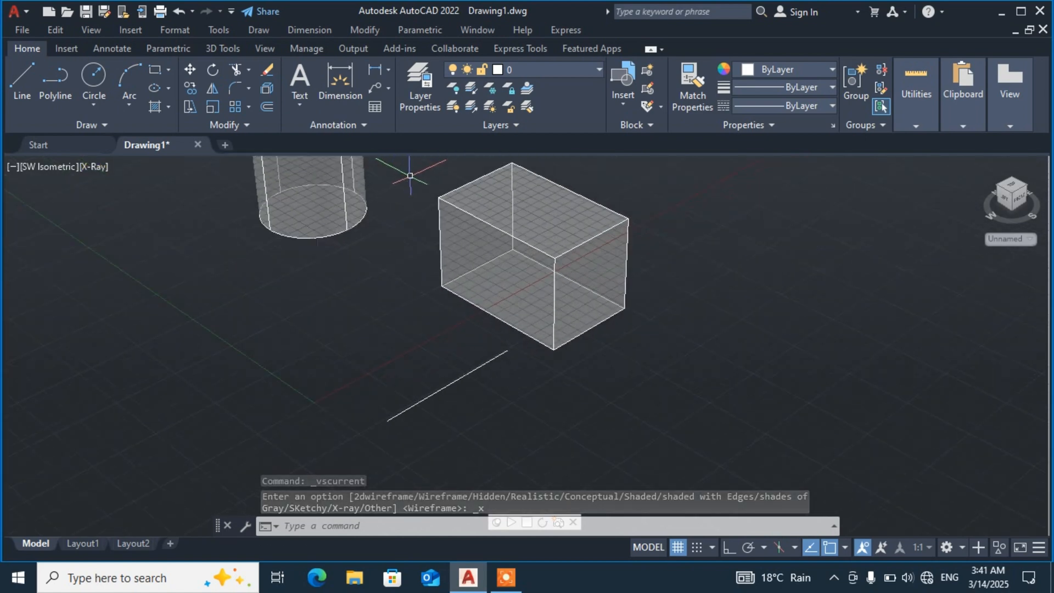
{"action": "scroll", "coordinate": [527, 356], "scroll_direction": "up", "scroll_amount": 1}
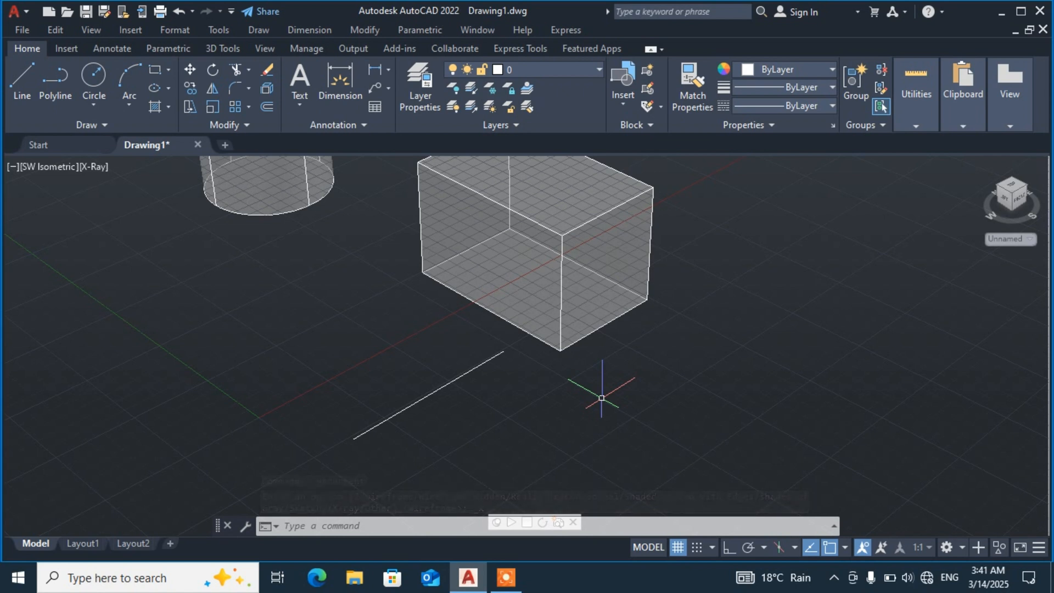
{"action": "scroll", "coordinate": [603, 390], "scroll_direction": "down", "scroll_amount": 1}
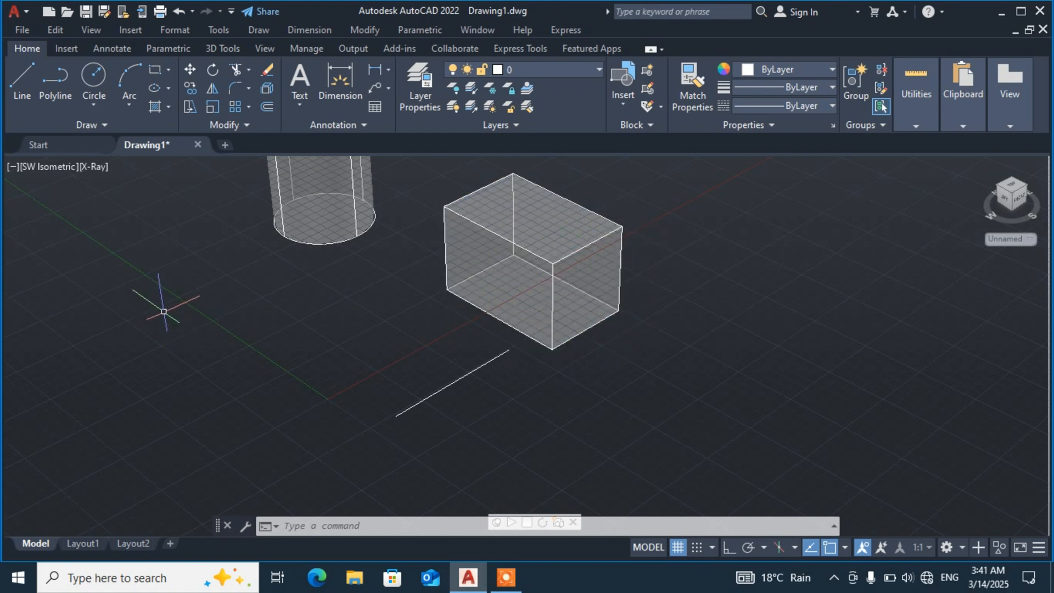
- Return the viewport to the 2D Wireframe visual style and the preset Top view
{"action": "left_click", "coordinate": [93, 168]}
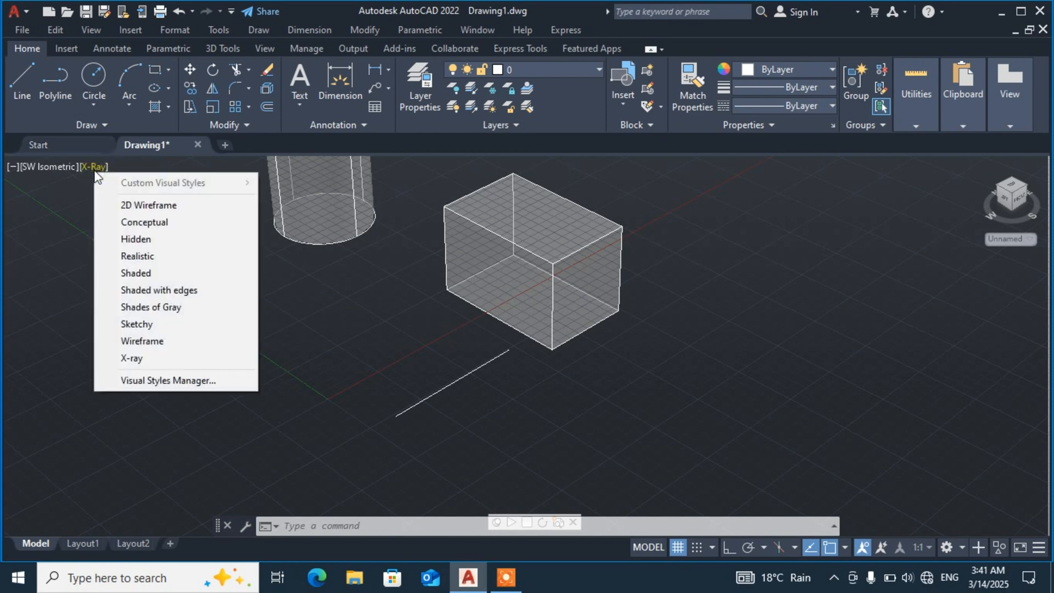
{"action": "left_click", "coordinate": [159, 205]}
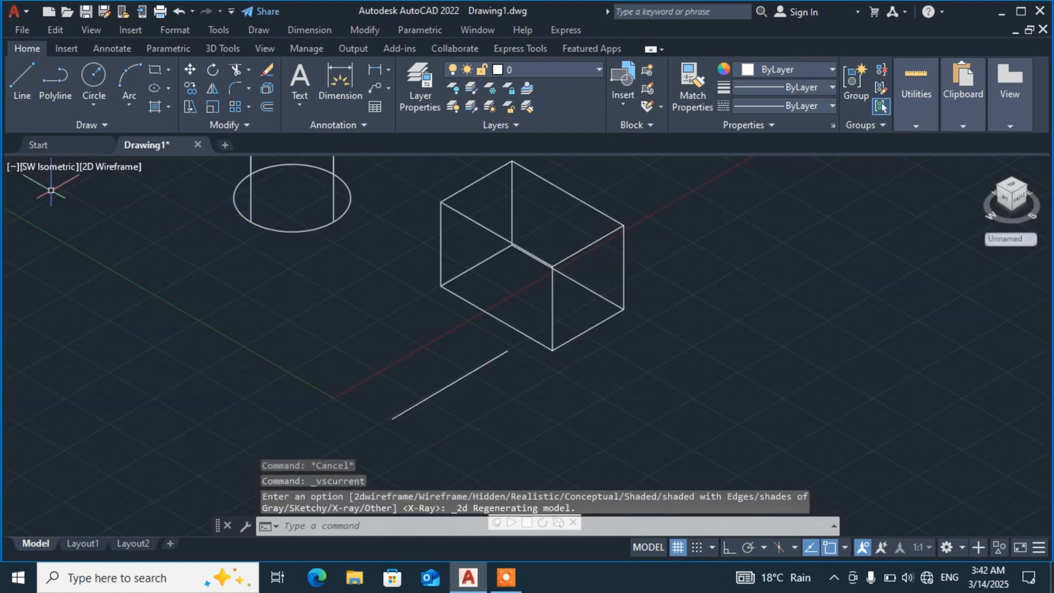
{"action": "left_click", "coordinate": [68, 165]}
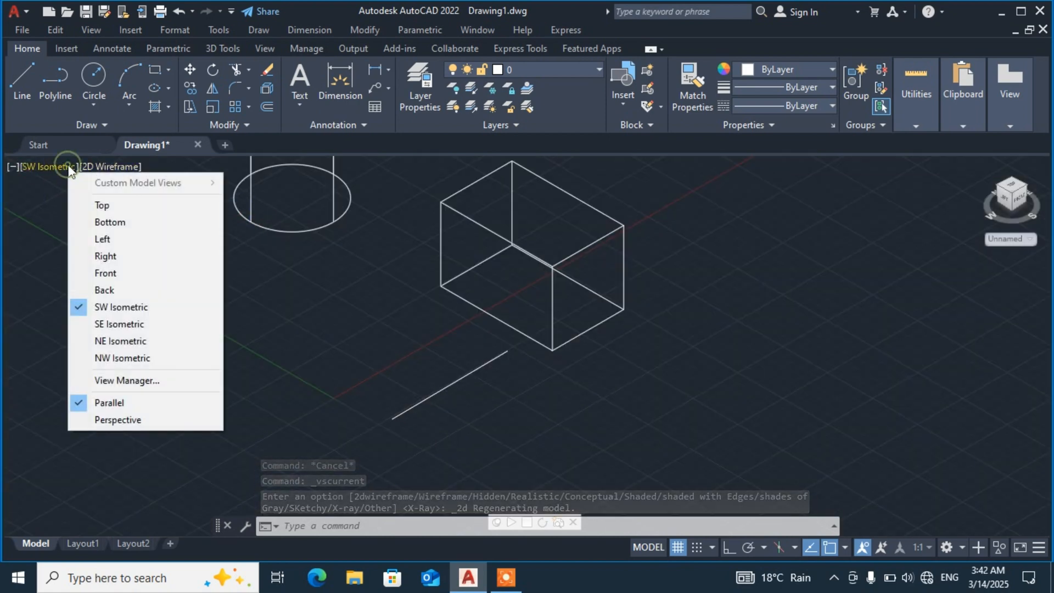
{"action": "left_click", "coordinate": [122, 206]}
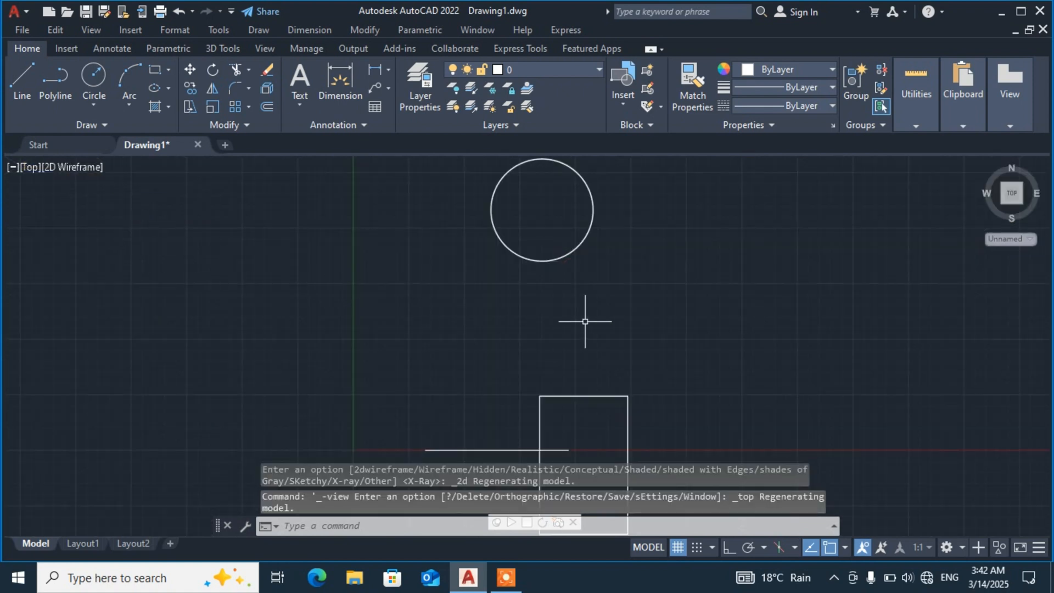
{"action": "mouse_move", "coordinate": [506, 584]}
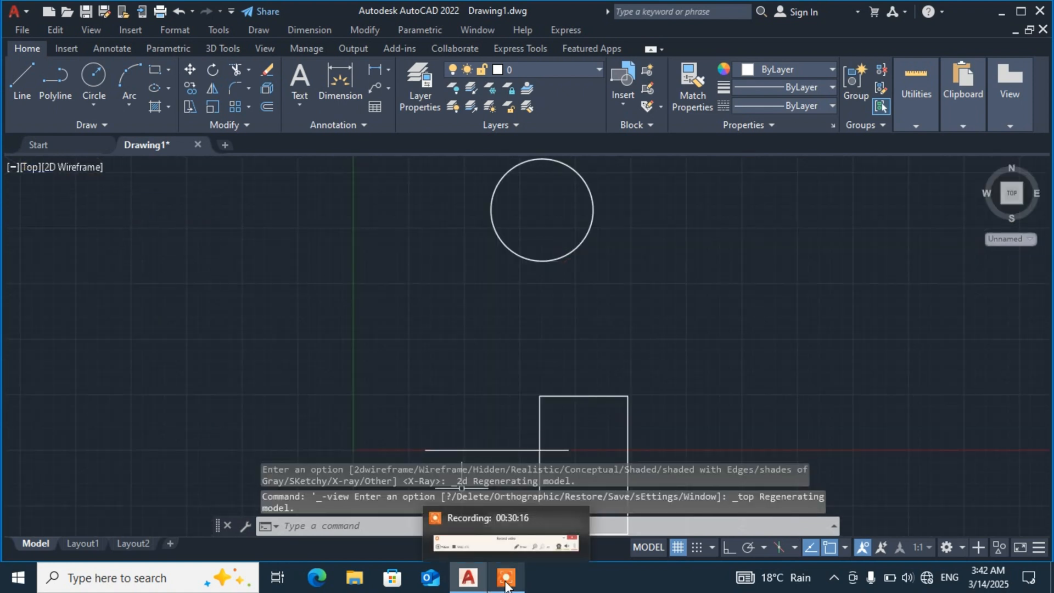